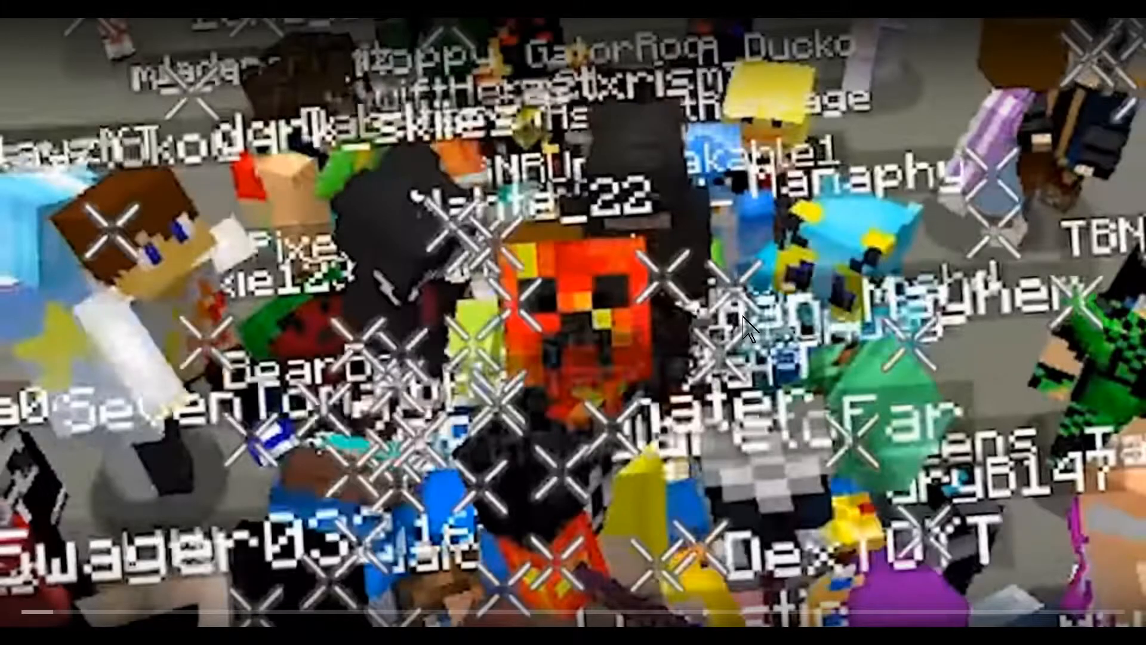
Step: Leave the full-screen video, then reopen about:config past its caution page and filter the preferences by "full"
{"action": "key", "text": "Escape"}
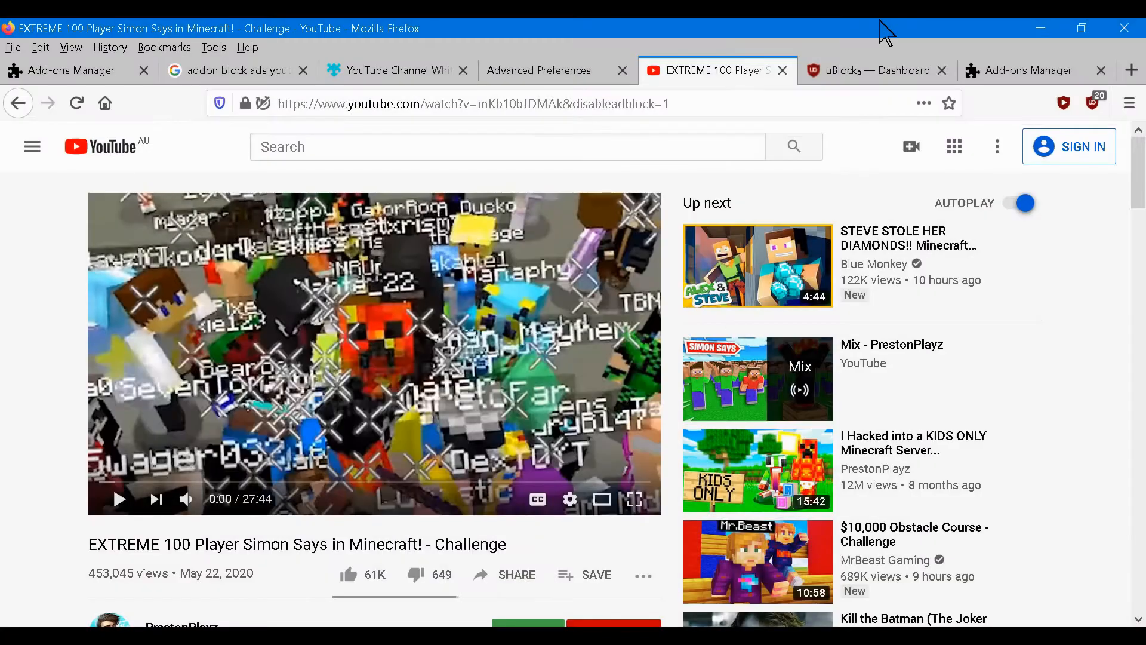
{"action": "left_click", "coordinate": [534, 71]}
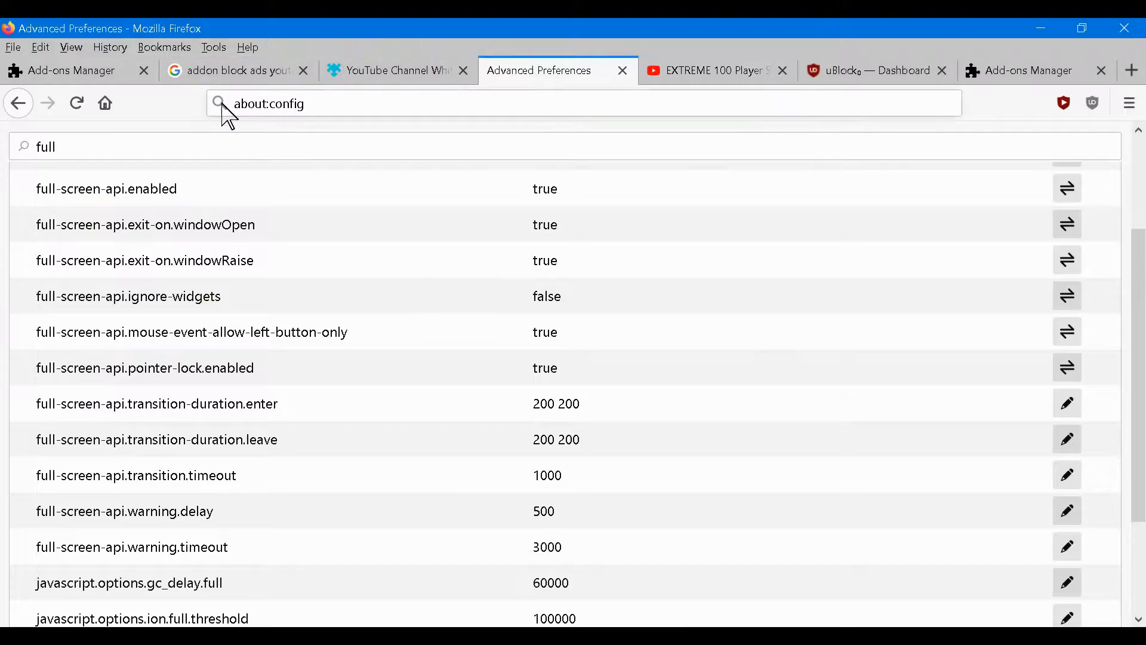
{"action": "left_click", "coordinate": [351, 107]}
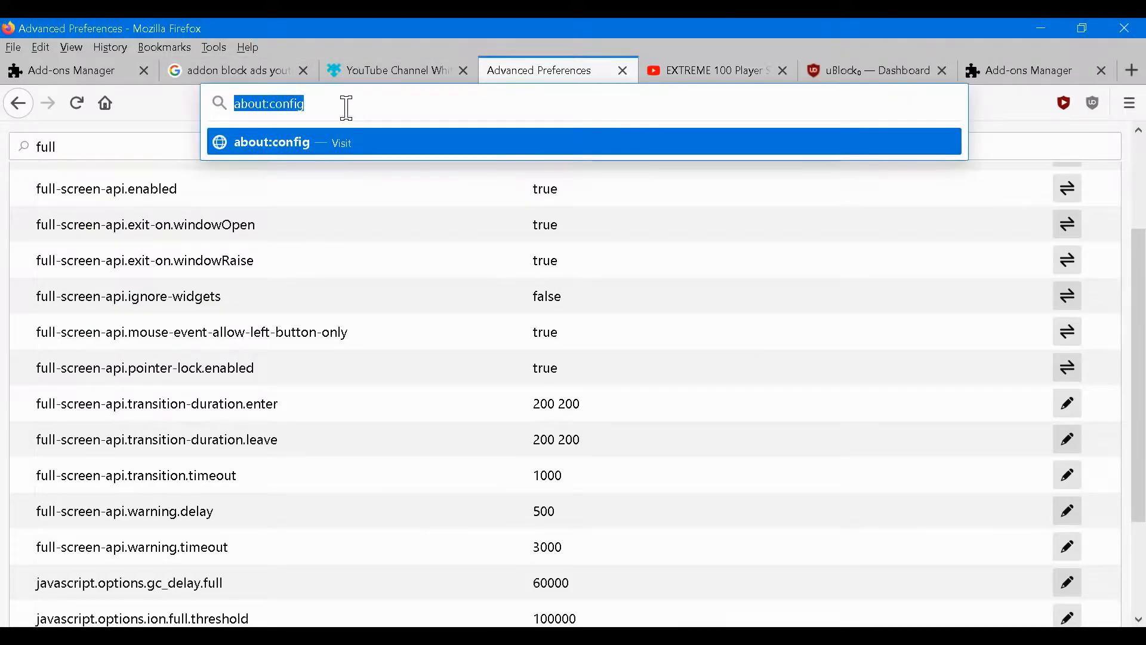
{"action": "key", "text": "Return"}
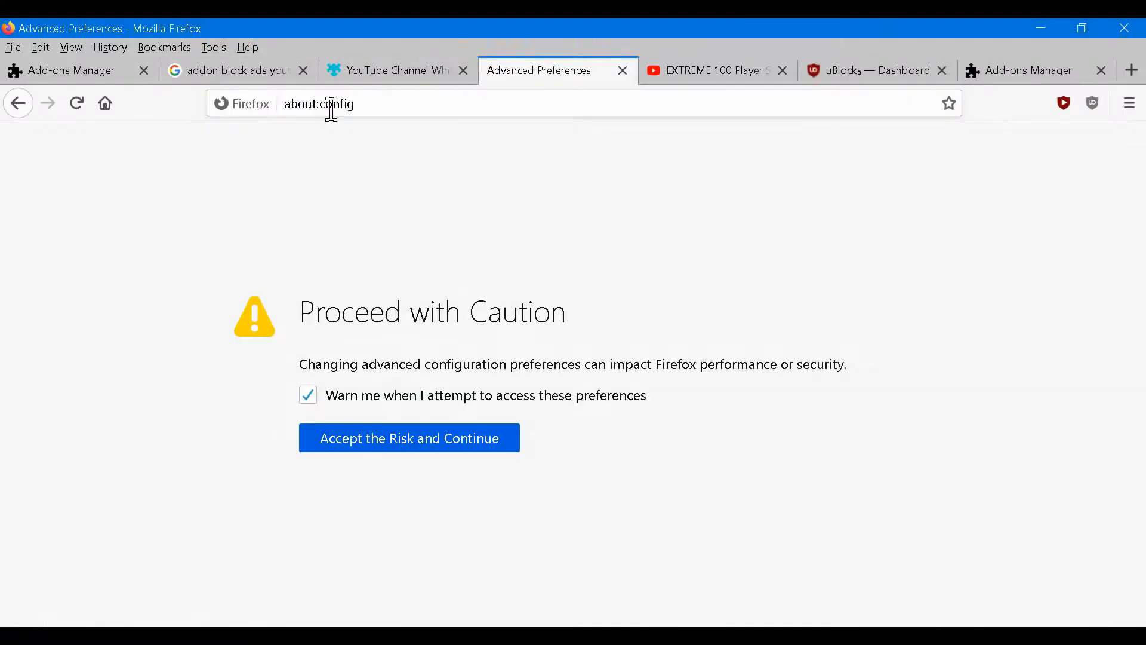
{"action": "key", "text": "Return"}
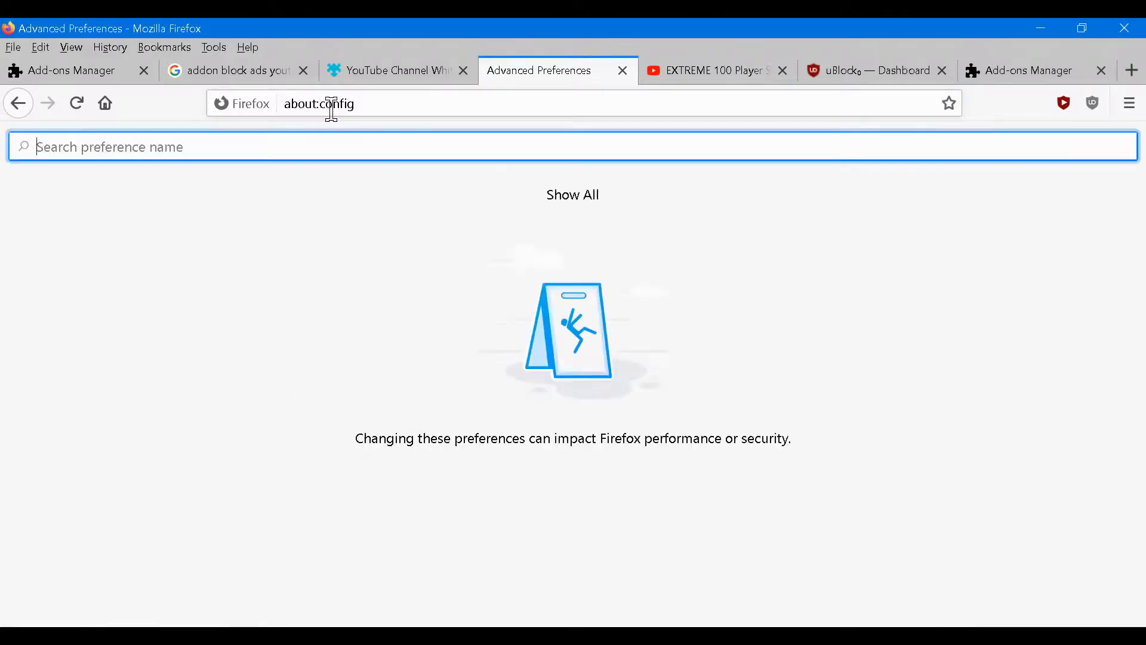
{"action": "type", "text": "full"}
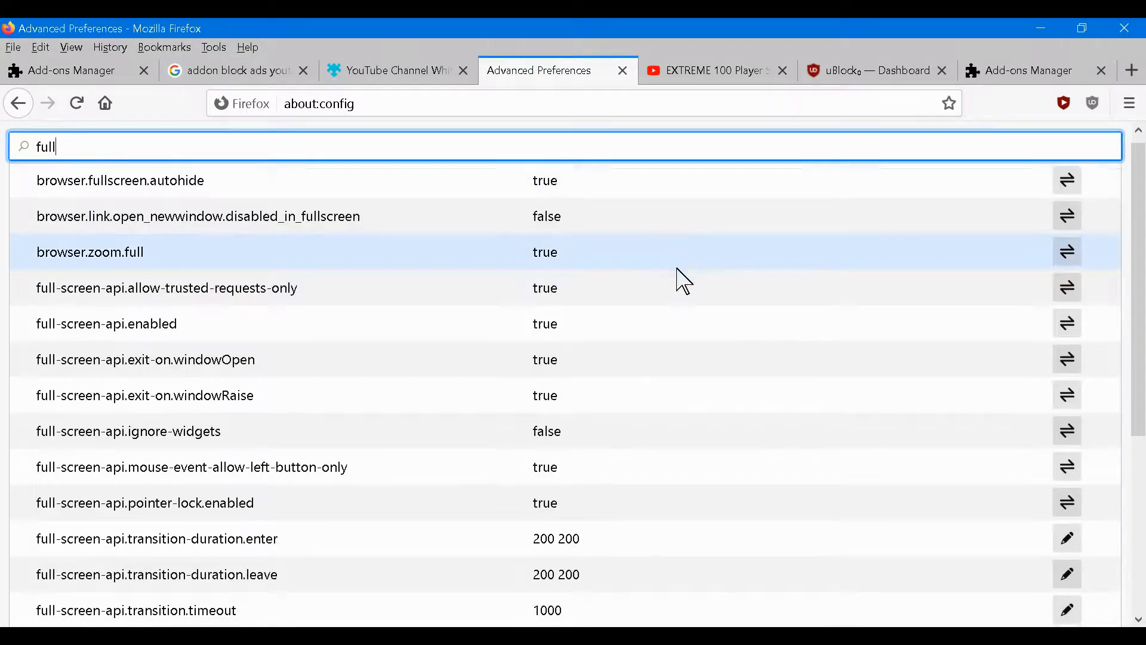
{"action": "scroll", "coordinate": [642, 288], "scroll_direction": "down", "scroll_amount": 4}
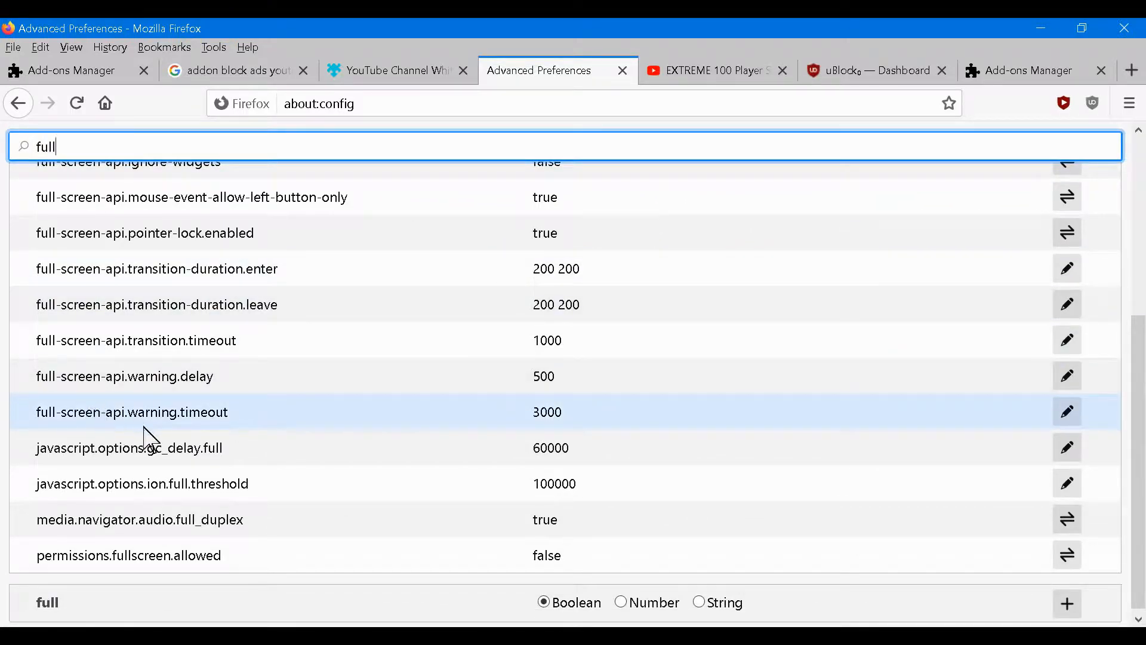
Step: Set both full-screen-api.warning.timeout and full-screen-api.warning.delay to -1
{"action": "double_click", "coordinate": [591, 427]}
{"action": "type", "text": "-1"}
{"action": "left_click", "coordinate": [1067, 412]}
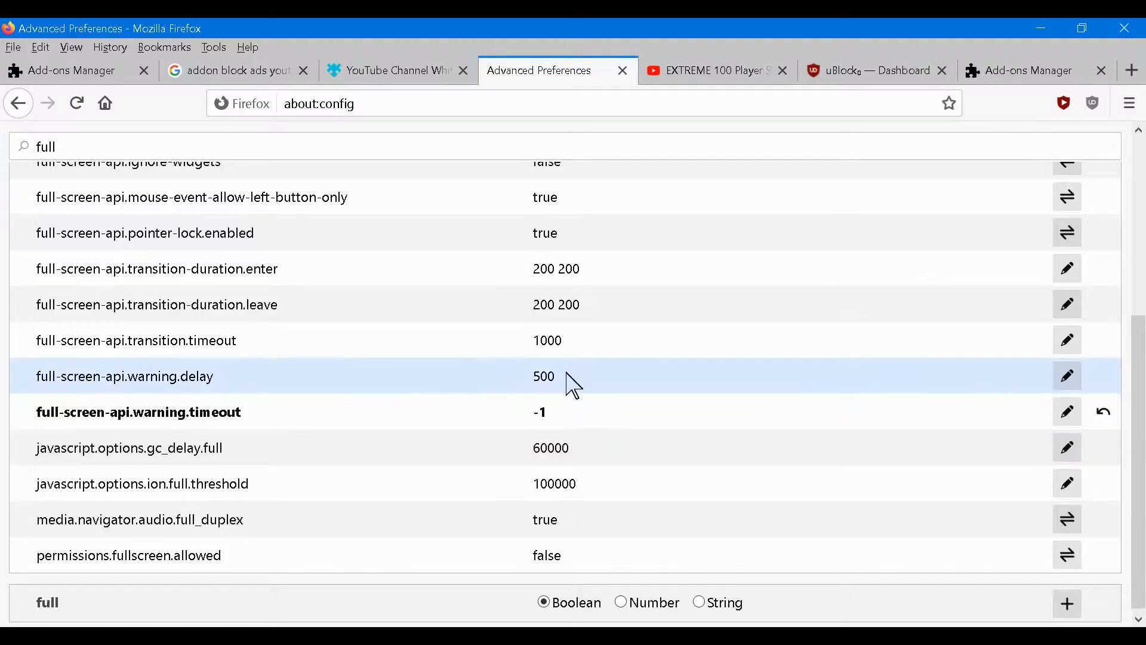
{"action": "double_click", "coordinate": [571, 383]}
{"action": "type", "text": "0-1"}
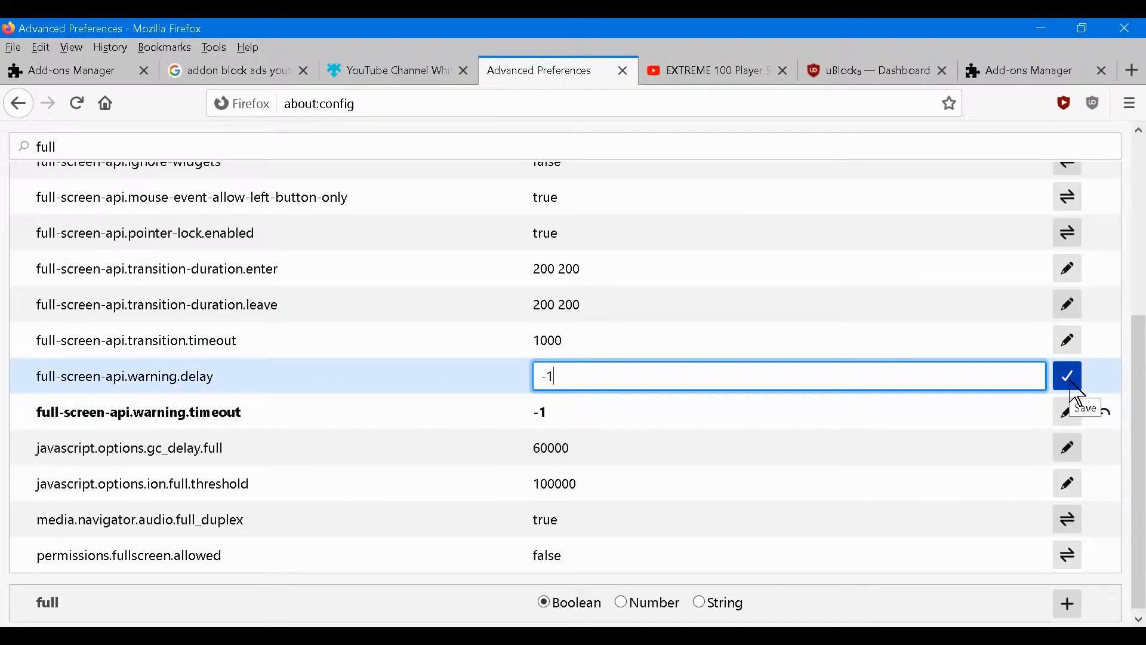
{"action": "left_click", "coordinate": [1070, 382]}
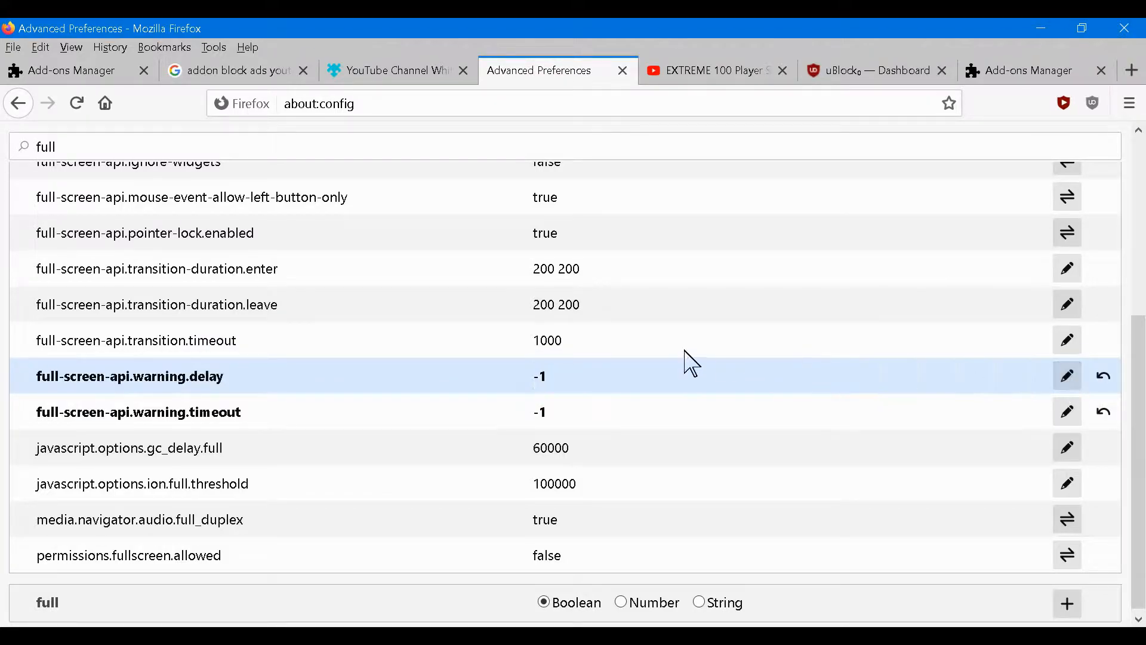
Step: Set full-screen-api.transition.timeout to -1 and save the preference
{"action": "double_click", "coordinate": [558, 342]}
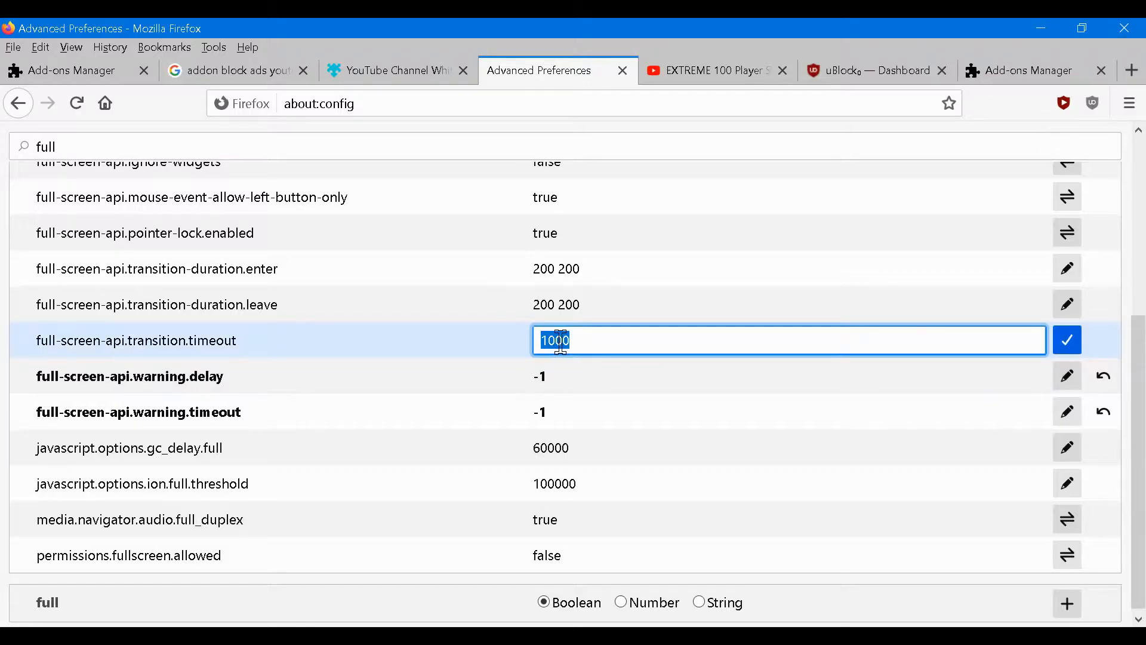
{"action": "type", "text": "-1"}
{"action": "left_click", "coordinate": [1069, 342]}
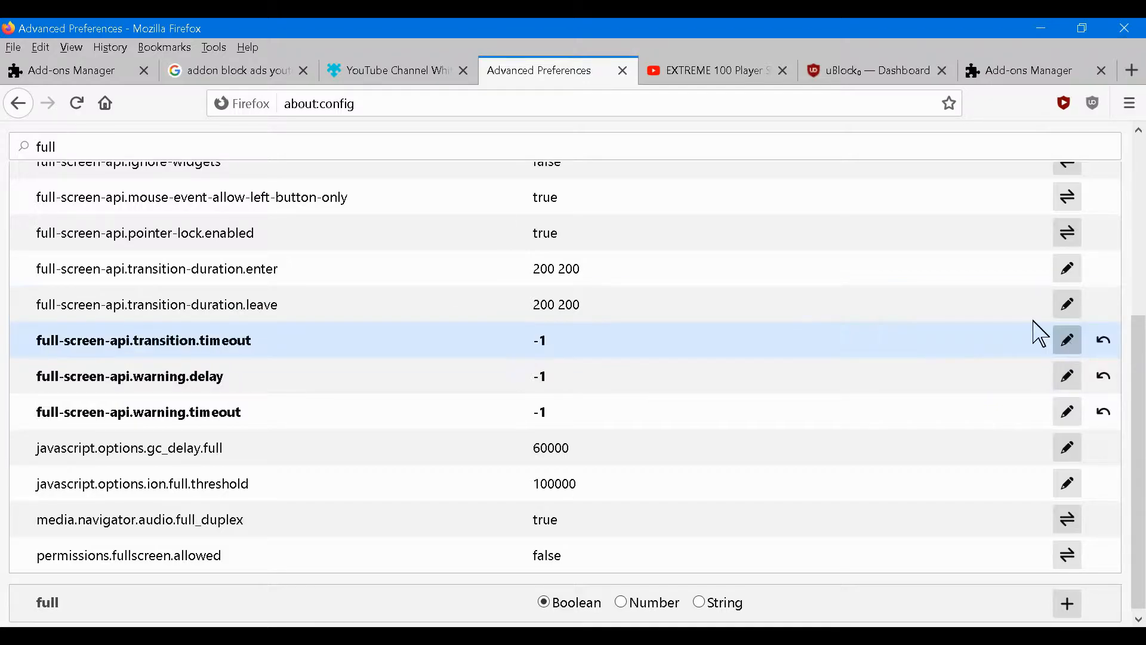
Step: Check the Minecraft challenge video in full screen on YouTube and view the ad whitelist extension's channel list
{"action": "left_click", "coordinate": [742, 75]}
{"action": "double_click", "coordinate": [419, 312]}
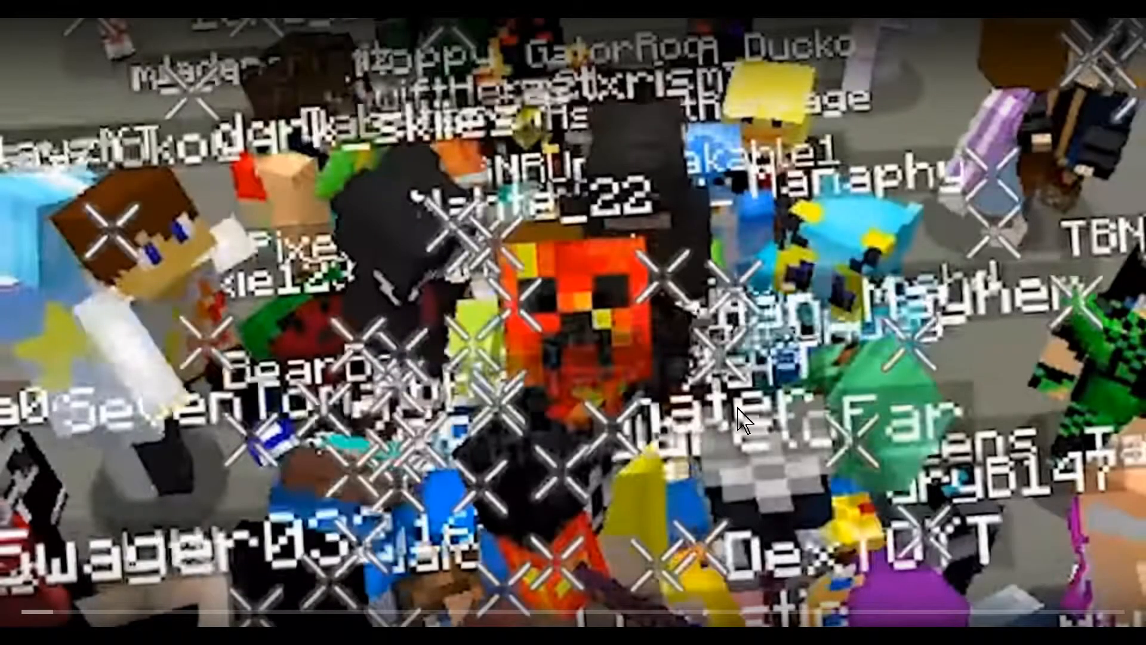
{"action": "key", "text": "F12"}
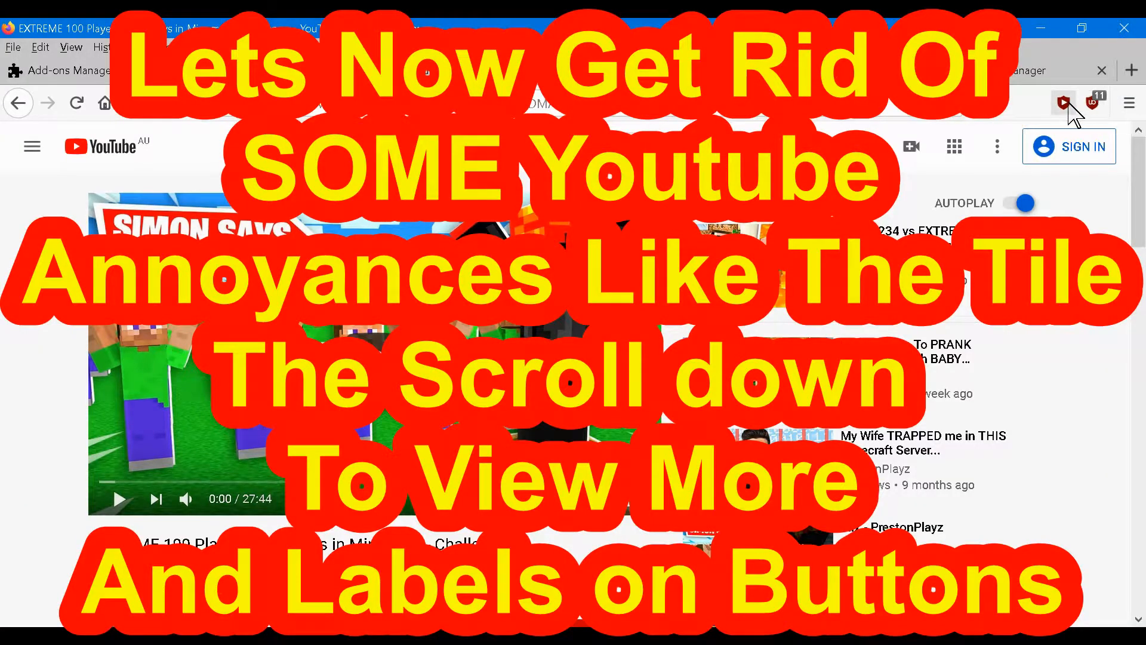
{"action": "left_click", "coordinate": [1069, 105]}
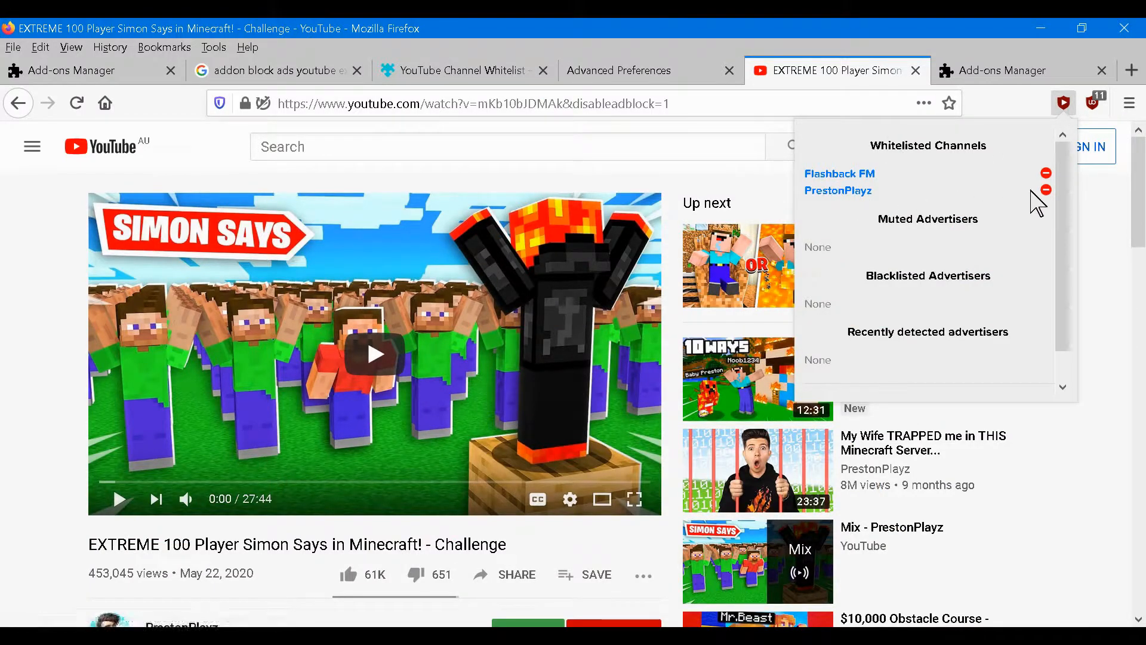
{"action": "left_click", "coordinate": [900, 21]}
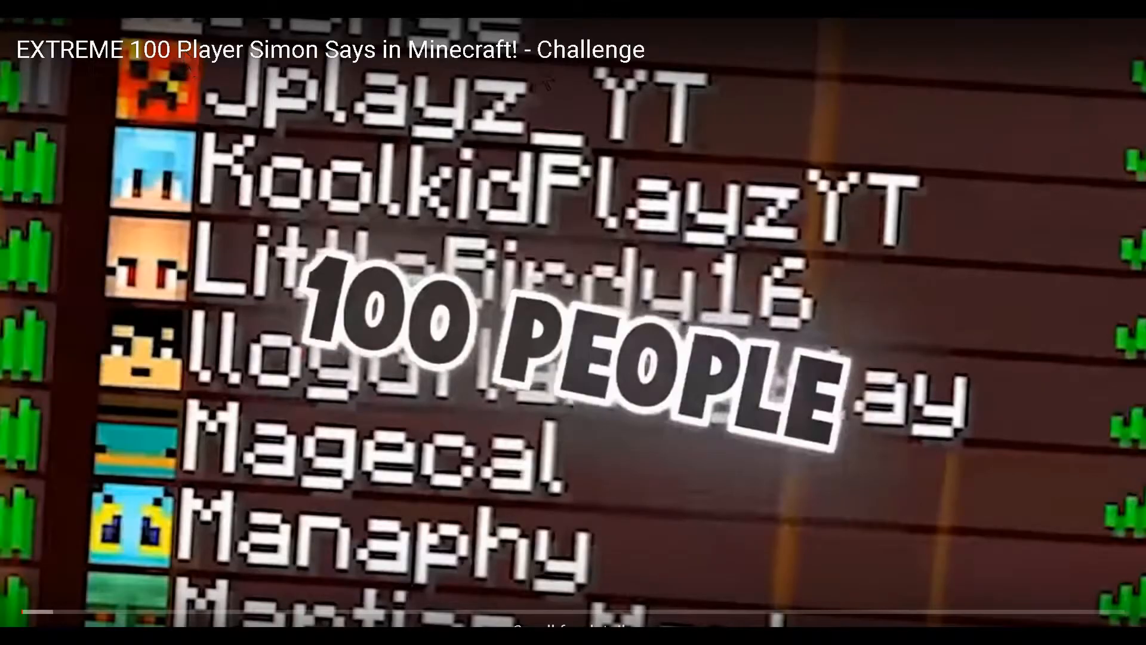
Step: Block the full-screen video title with the uBlock element filter ##a.ytp-title-fullerscreen-link.yt-uix-sessionlink.ytp-title-link
{"action": "right_click", "coordinate": [225, 58]}
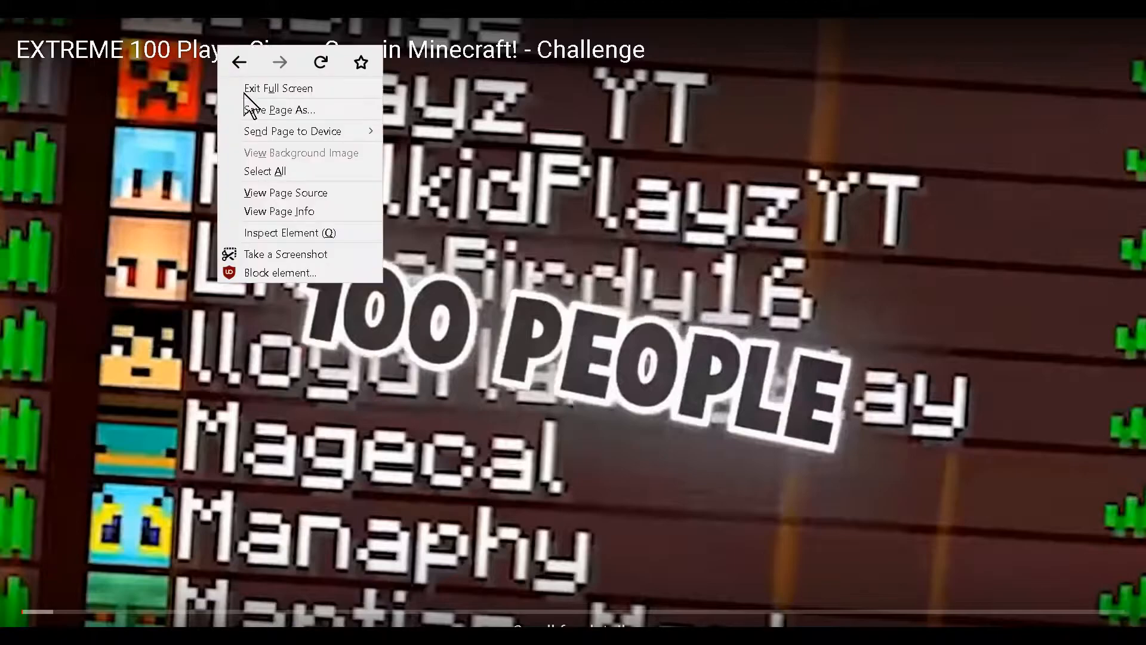
{"action": "left_click", "coordinate": [280, 273]}
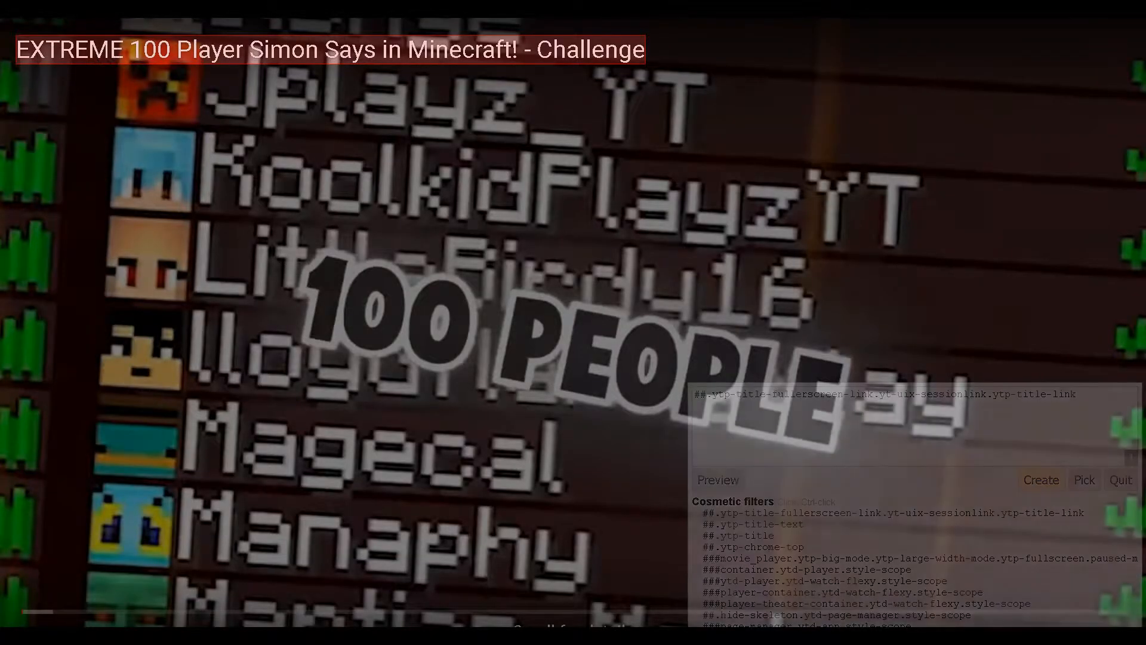
{"action": "left_click", "coordinate": [810, 527]}
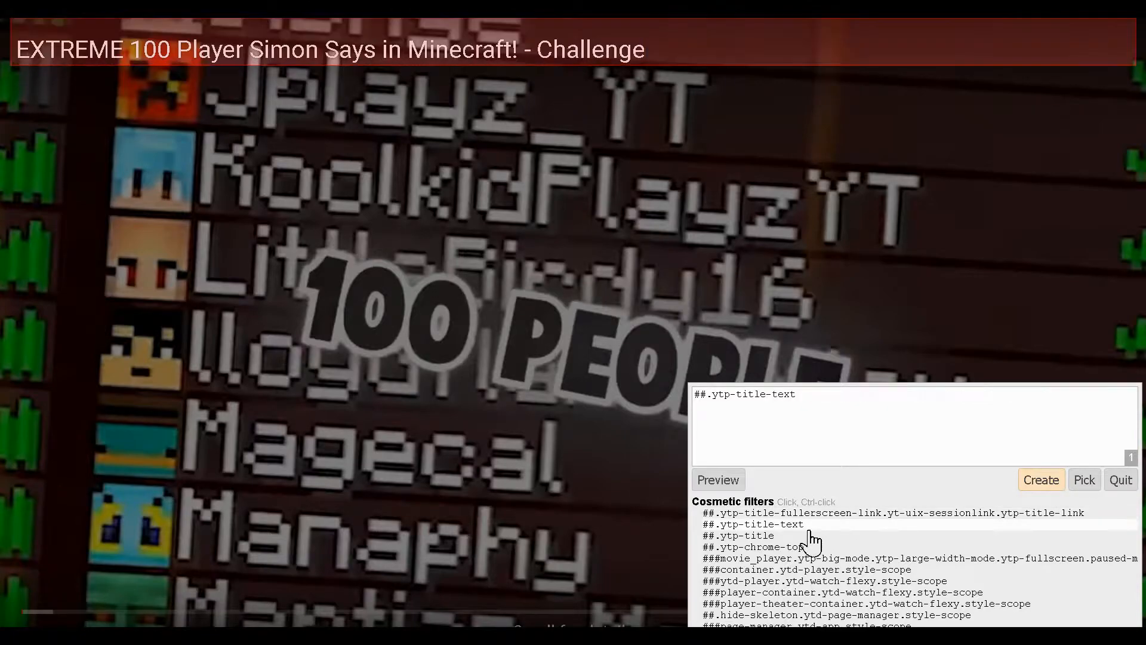
{"action": "left_click", "coordinate": [775, 548]}
{"action": "left_click", "coordinate": [814, 516]}
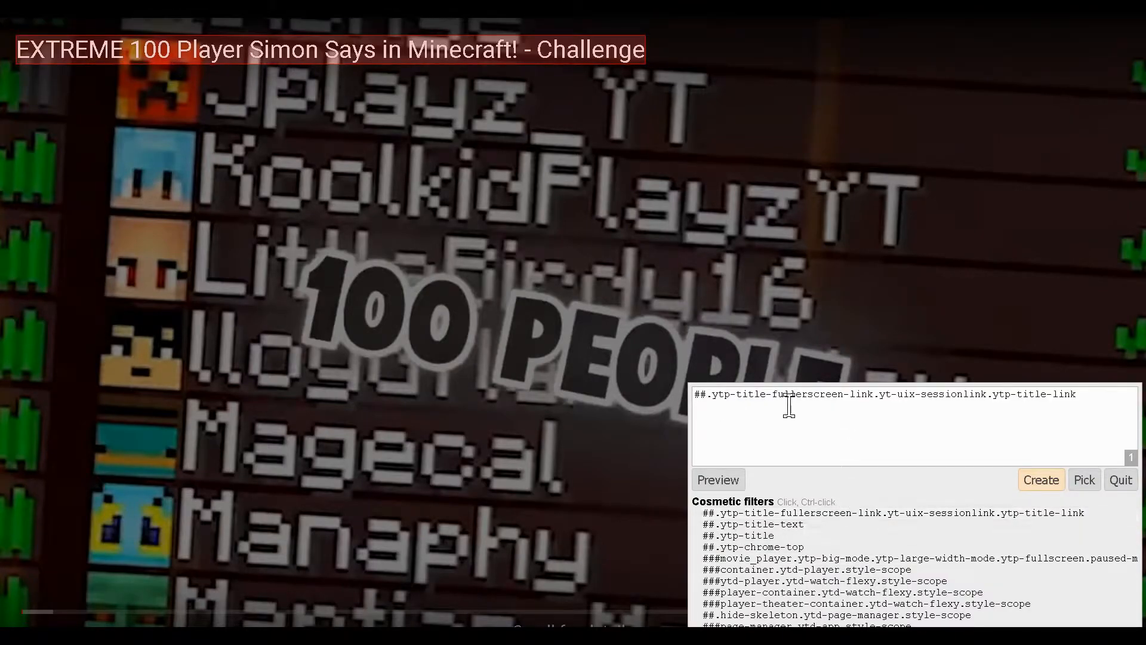
{"action": "left_click", "coordinate": [708, 401]}
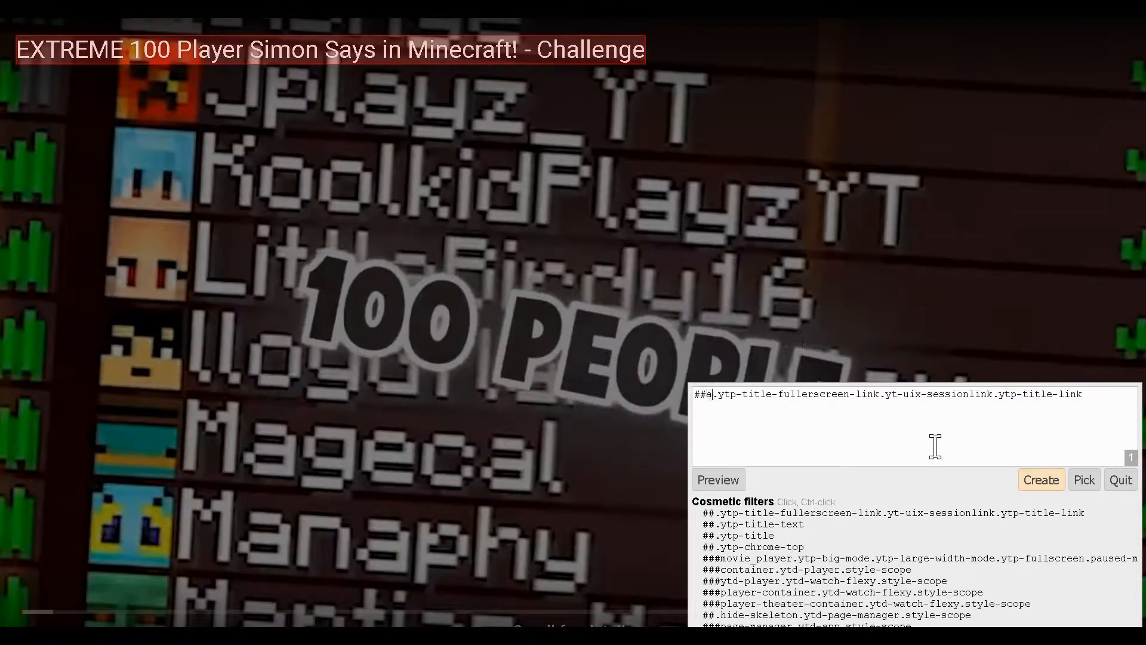
{"action": "left_click", "coordinate": [1041, 480]}
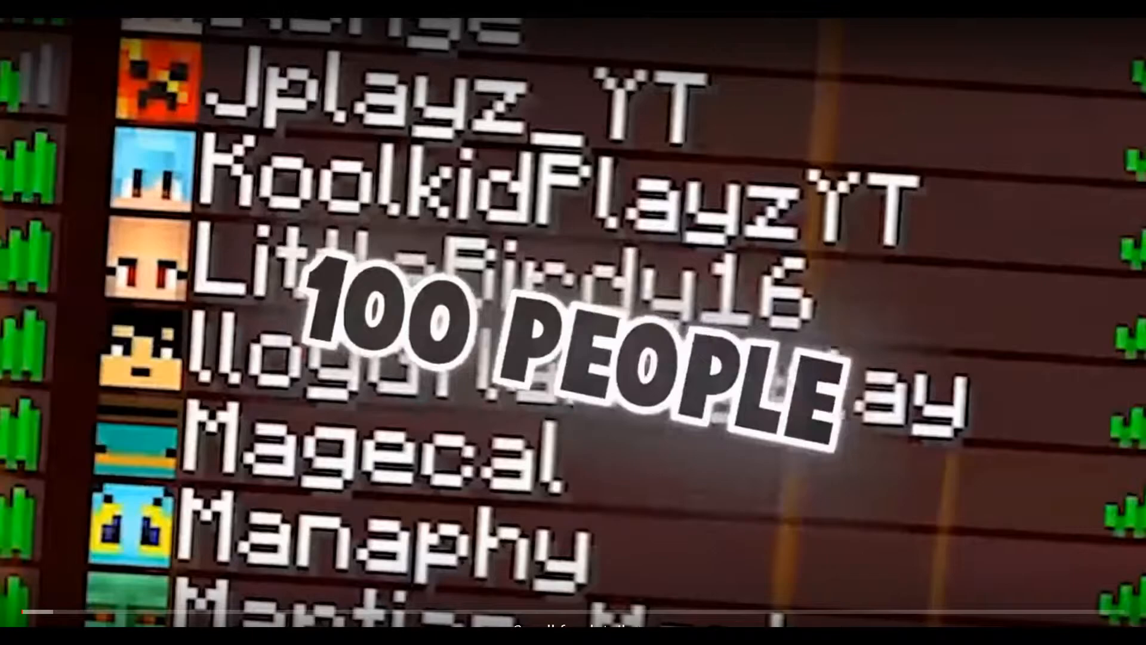
Step: Block the scroll-for-details prompt in the full-screen player with the uBlock element filter ##.ytp-button.ytp-fullerscreen-edu-button
{"action": "right_click", "coordinate": [633, 392]}
{"action": "right_click", "coordinate": [633, 392]}
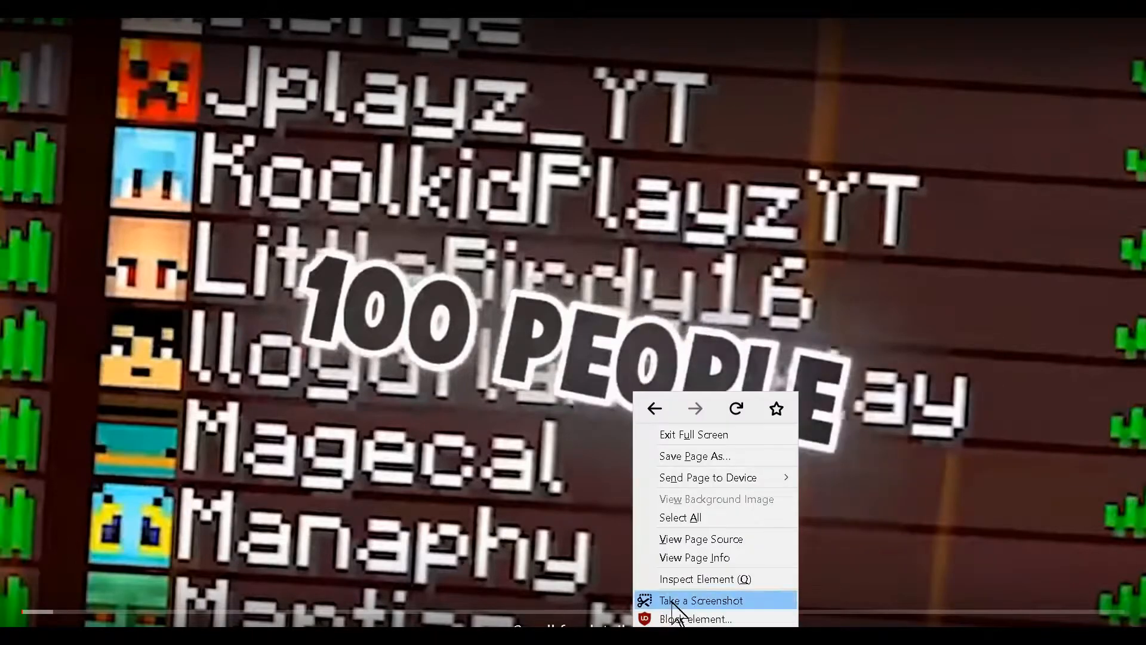
{"action": "right_click", "coordinate": [994, 229]}
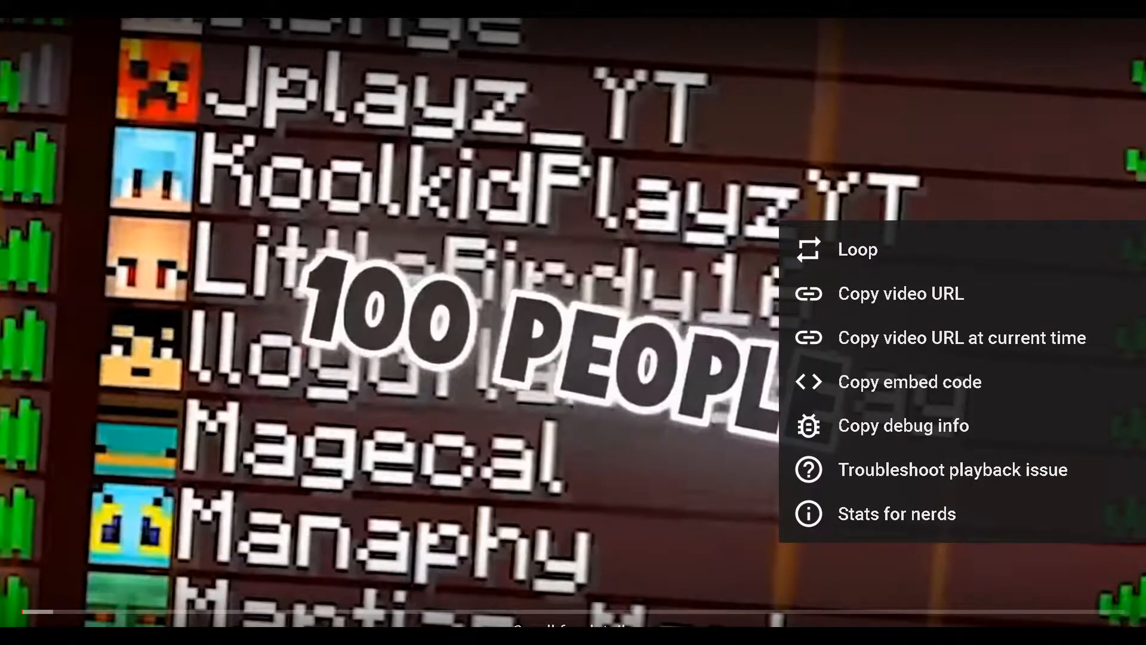
{"action": "right_click", "coordinate": [611, 397]}
{"action": "left_click", "coordinate": [669, 624]}
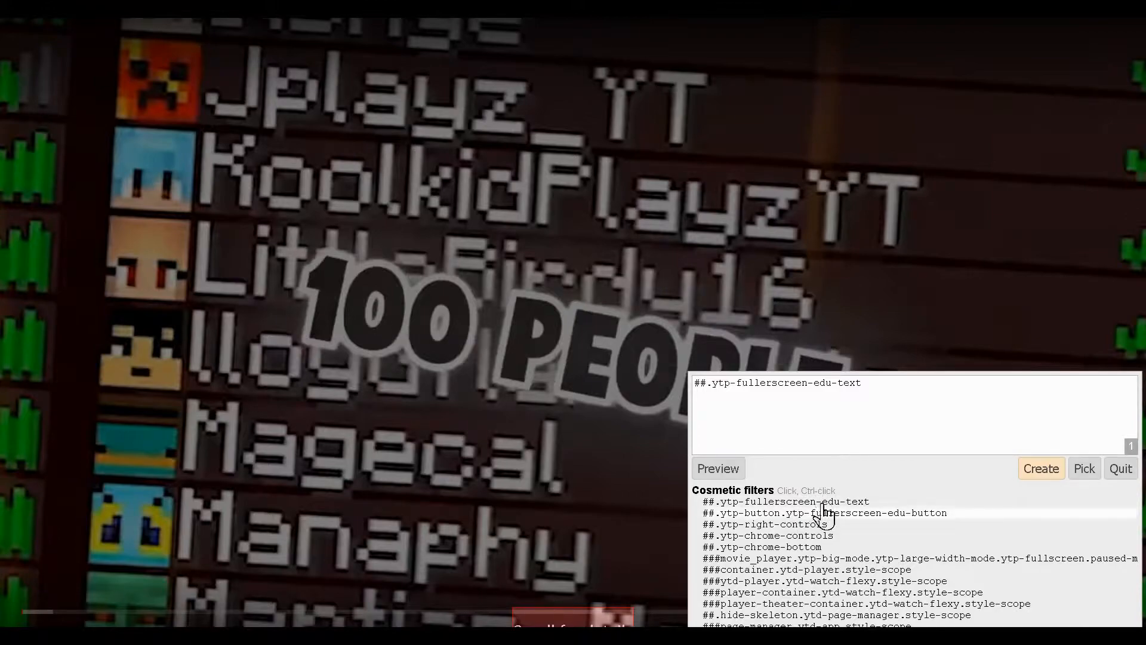
{"action": "left_click", "coordinate": [854, 513]}
{"action": "key", "text": "Escape"}
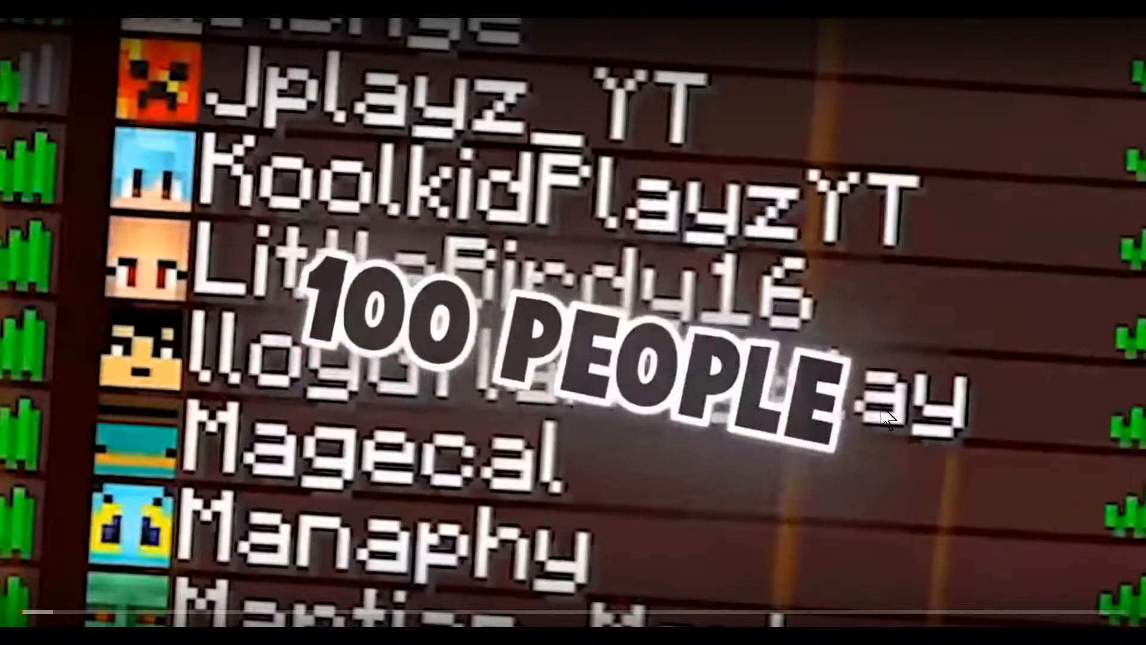
Step: Exit full screen and inspect the player's tooltip text span by searching the page markup for "tooltip"
{"action": "key", "text": "Escape"}
{"action": "right_click", "coordinate": [576, 518]}
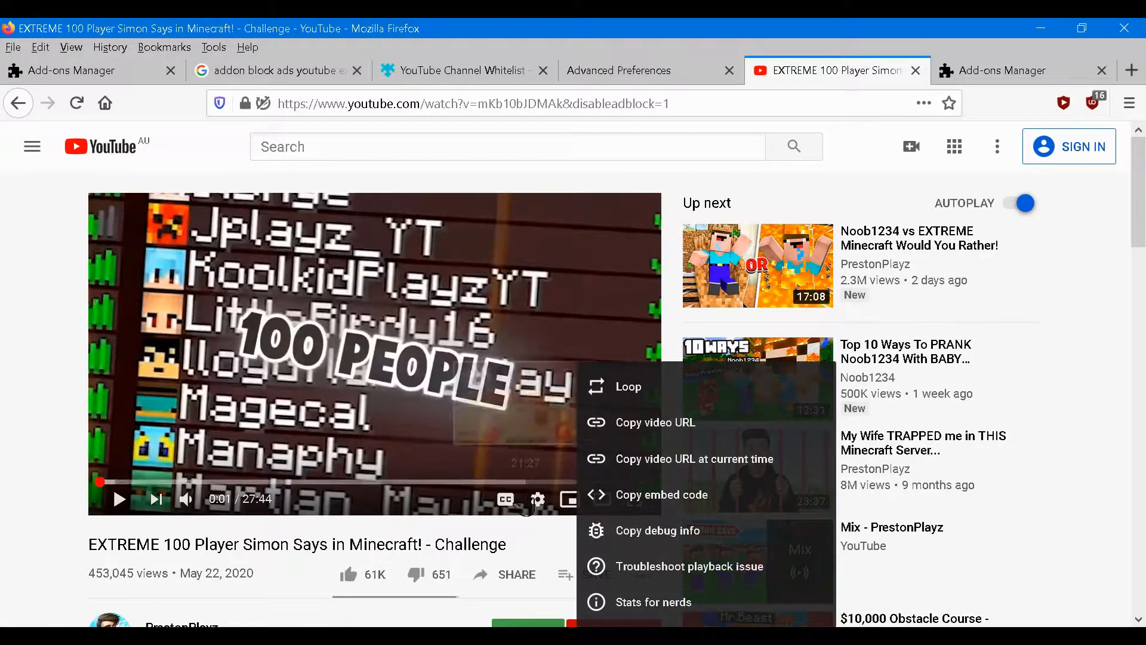
{"action": "key", "text": "ctrl+shift+i"}
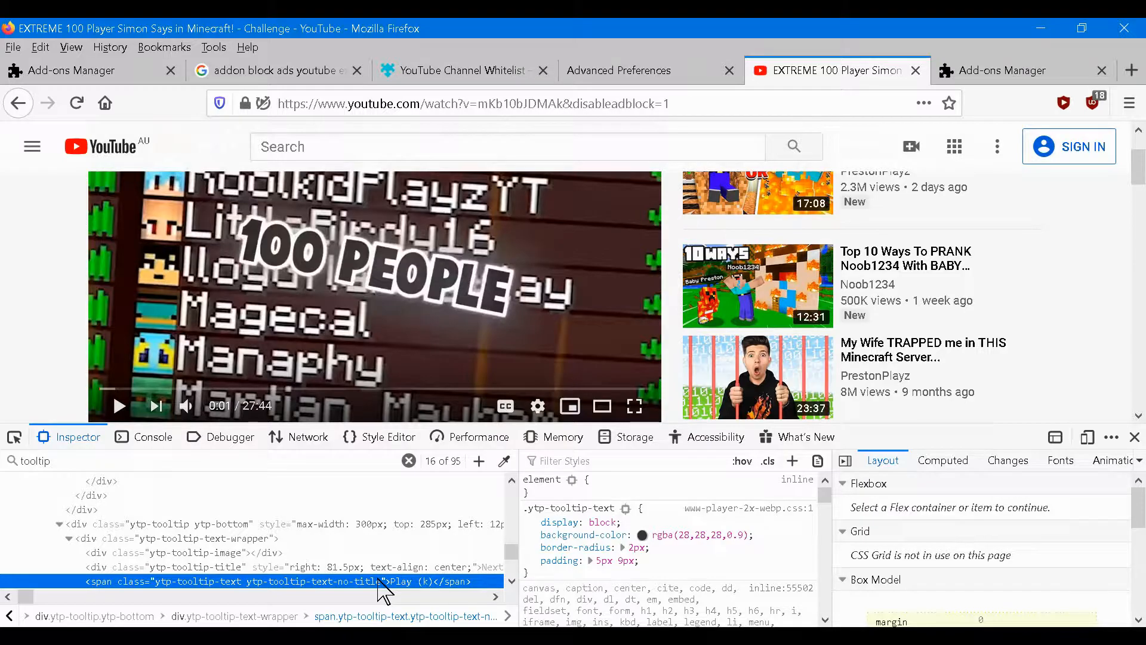
Step: In Notepad, complete the seven tooltip selectors with :contains() for Full screen (f), Theater mode (t), Miniplayer(i), Settings, Subtitles/closed captions(c), Mute (m) and Play (k)
{"action": "key", "text": "alt+Tab"}
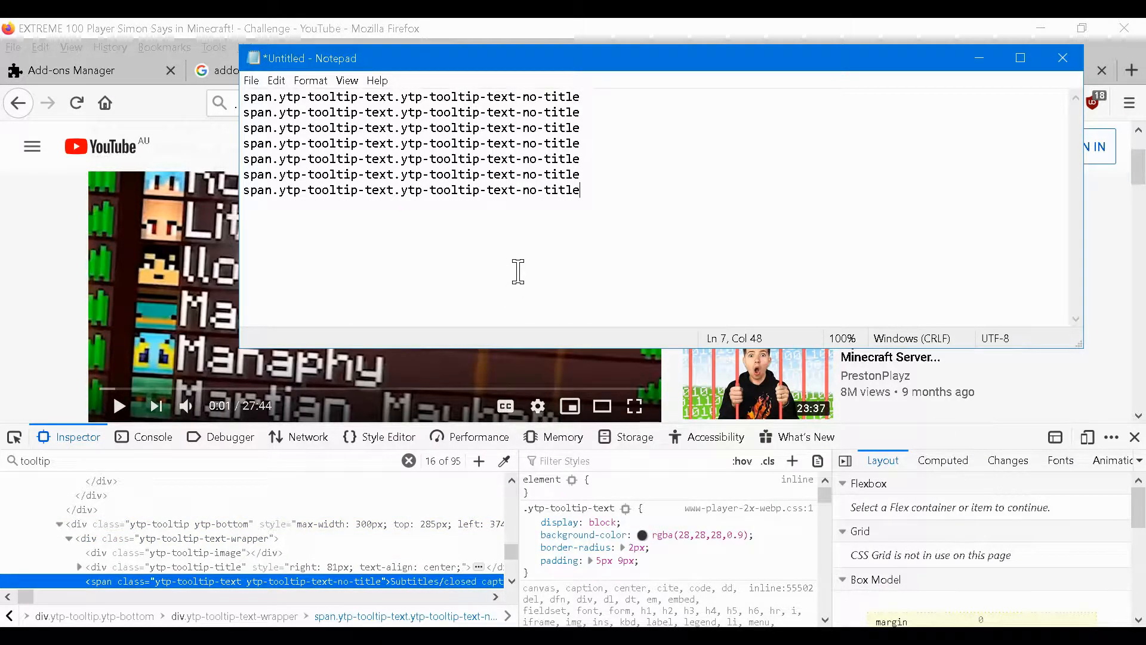
{"action": "left_click", "coordinate": [612, 103]}
{"action": "type", "text": ":contains("}
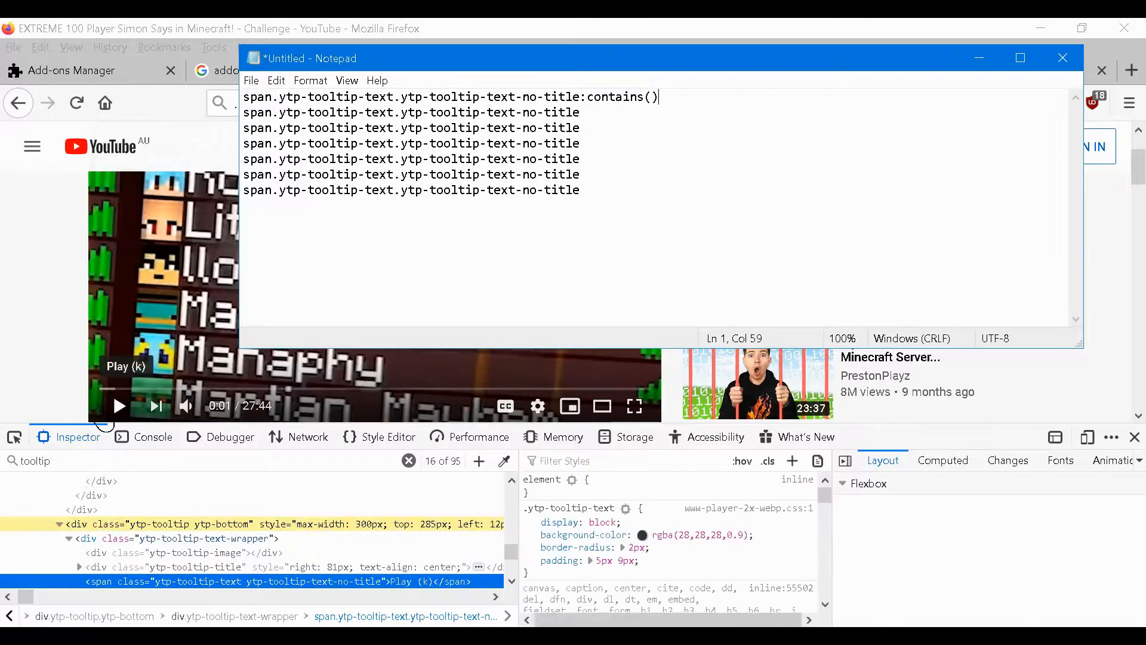
{"action": "mouse_move", "coordinate": [410, 636]}
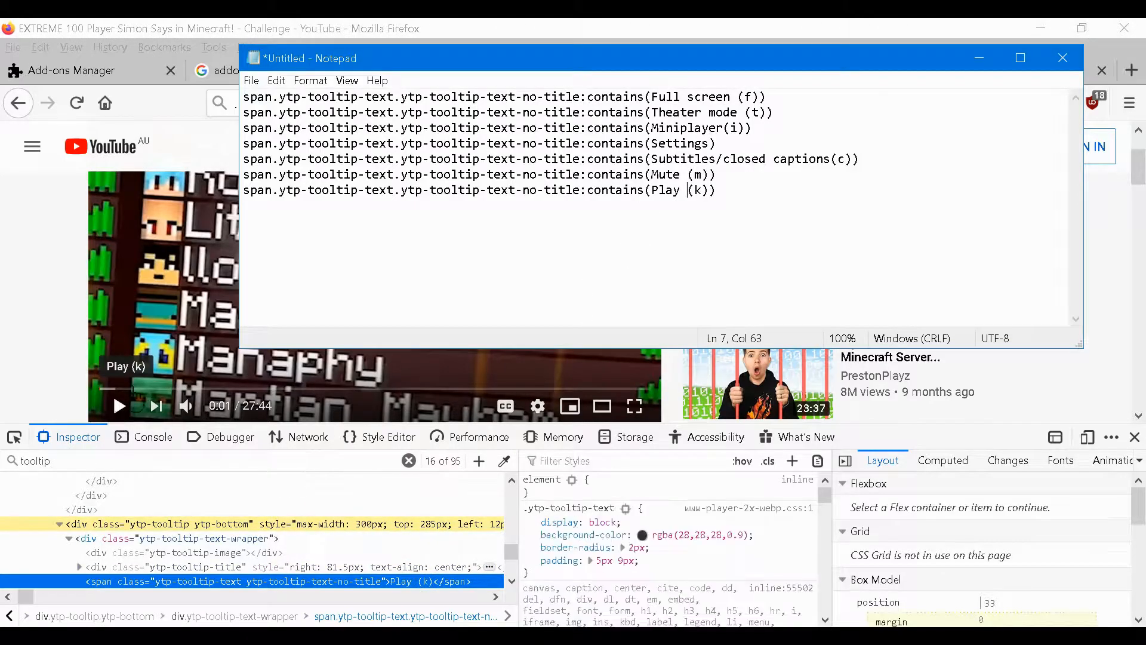
Step: Shorten the last selector's match text to :contains(Play) and move the Notepad window off the page's toolbar icons
{"action": "left_click", "coordinate": [725, 188]}
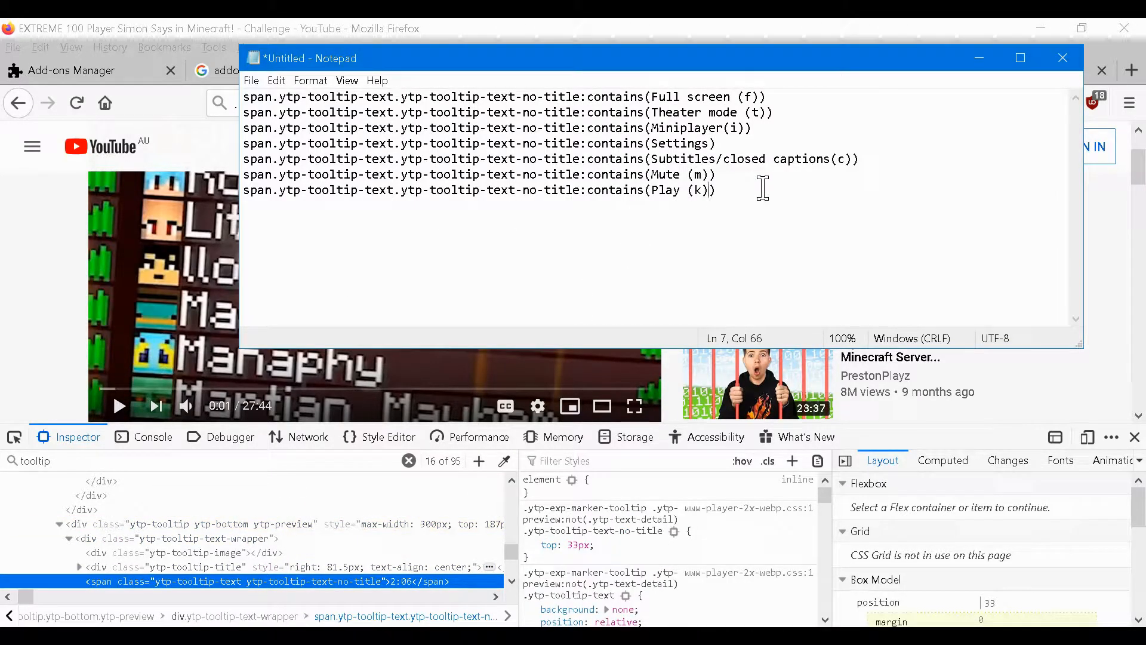
{"action": "key", "text": "BackSpace"}
{"action": "key", "text": "BackSpace"}
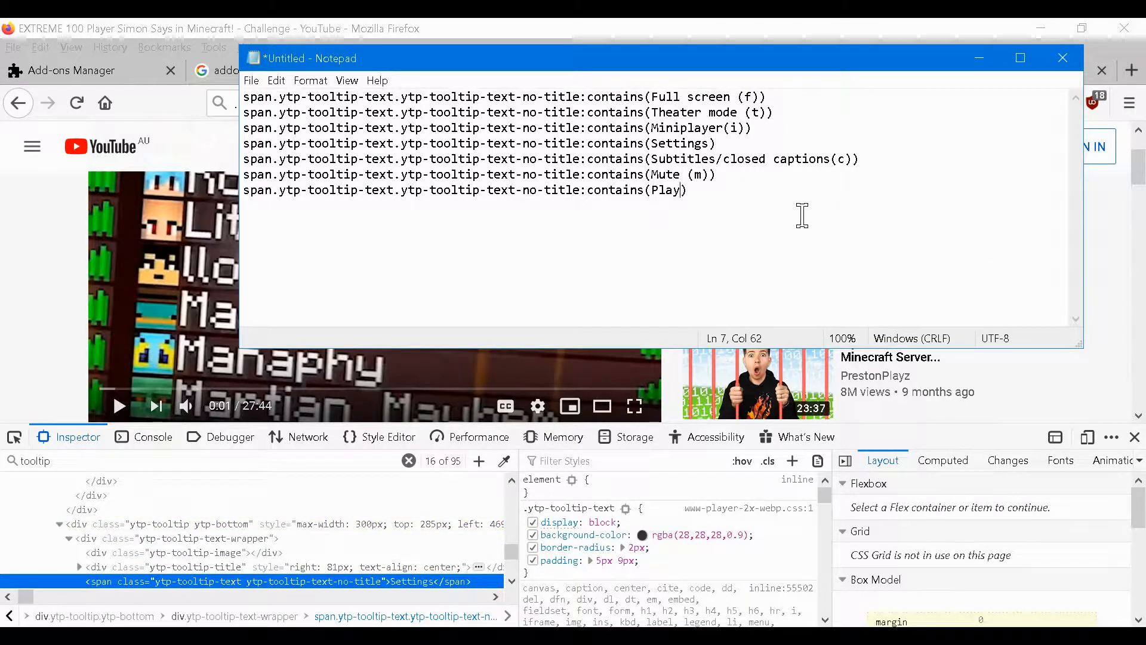
{"action": "left_click_drag", "start_coordinate": [704, 63], "coordinate": [544, 85]}
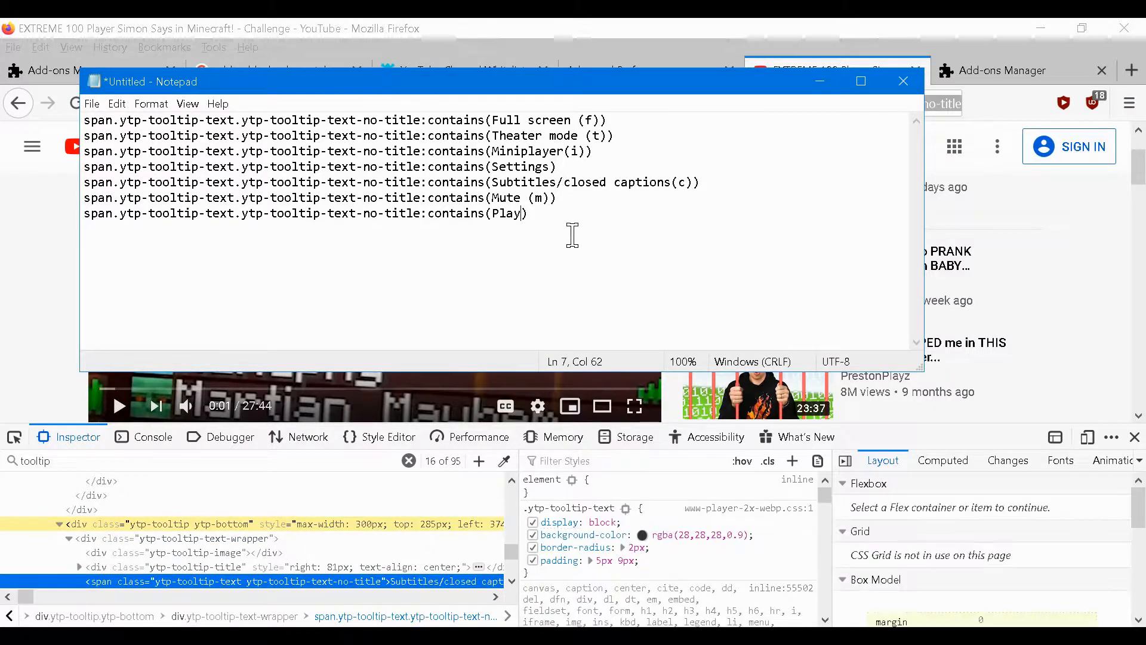
{"action": "mouse_move", "coordinate": [411, 637]}
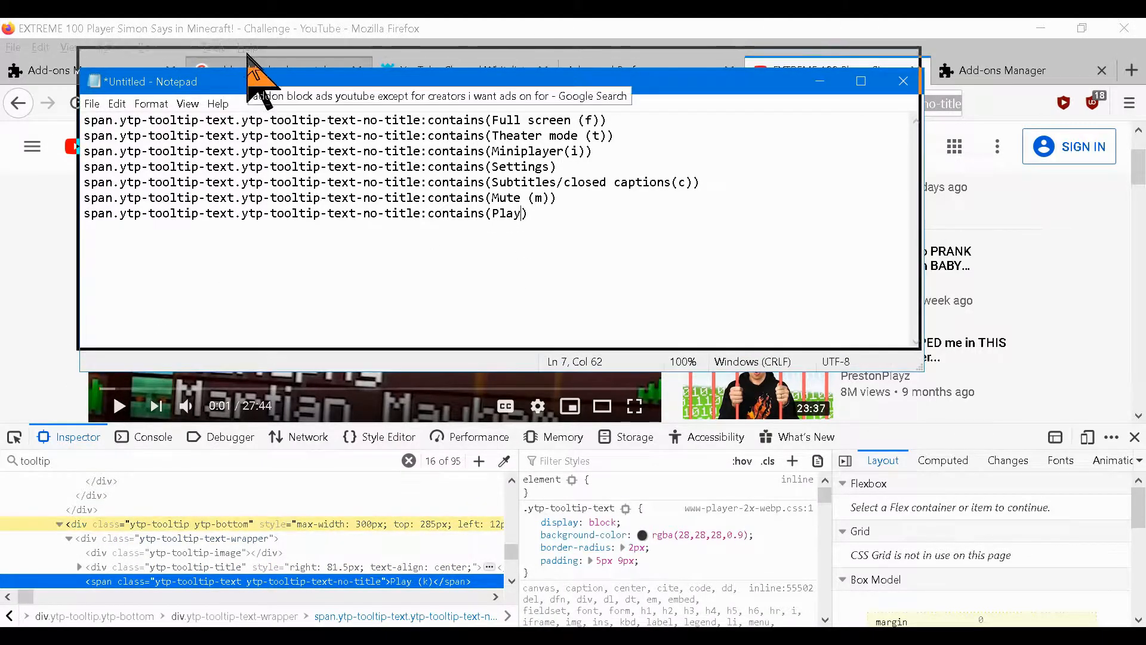
Step: Try the Full screen (f) tooltip filter in the element picker, testing it with other :contains() match text, and quit without creating it
{"action": "left_click_drag", "start_coordinate": [247, 55], "coordinate": [247, 55]}
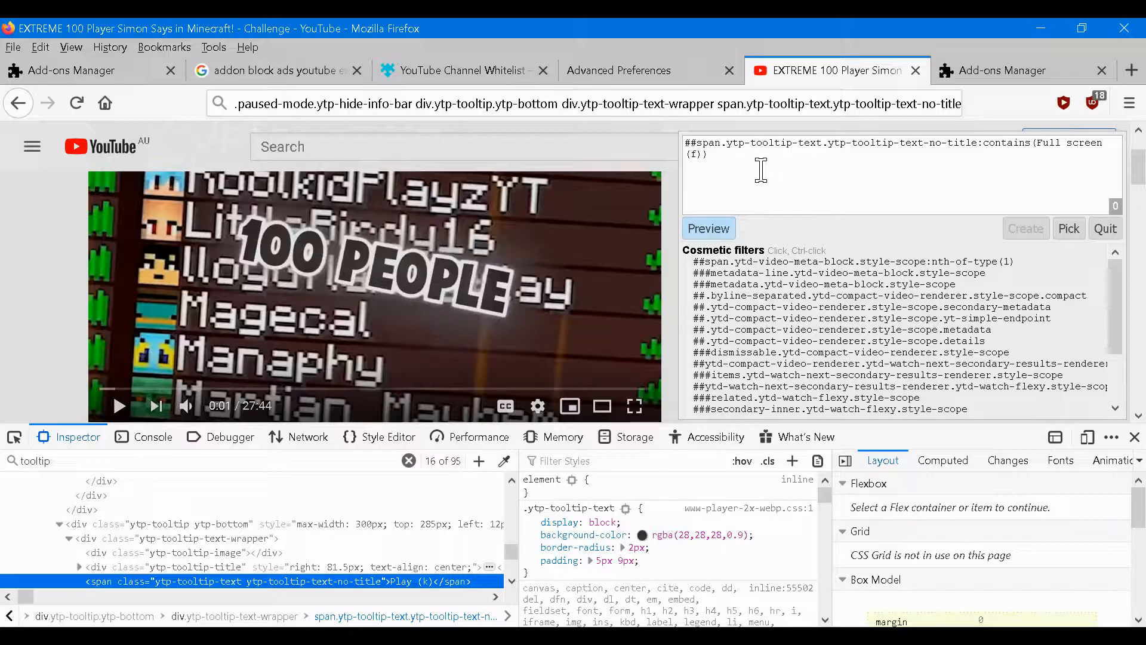
{"action": "key", "text": "ctrl+BackSpace"}
{"action": "key", "text": "ctrl+BackSpace"}
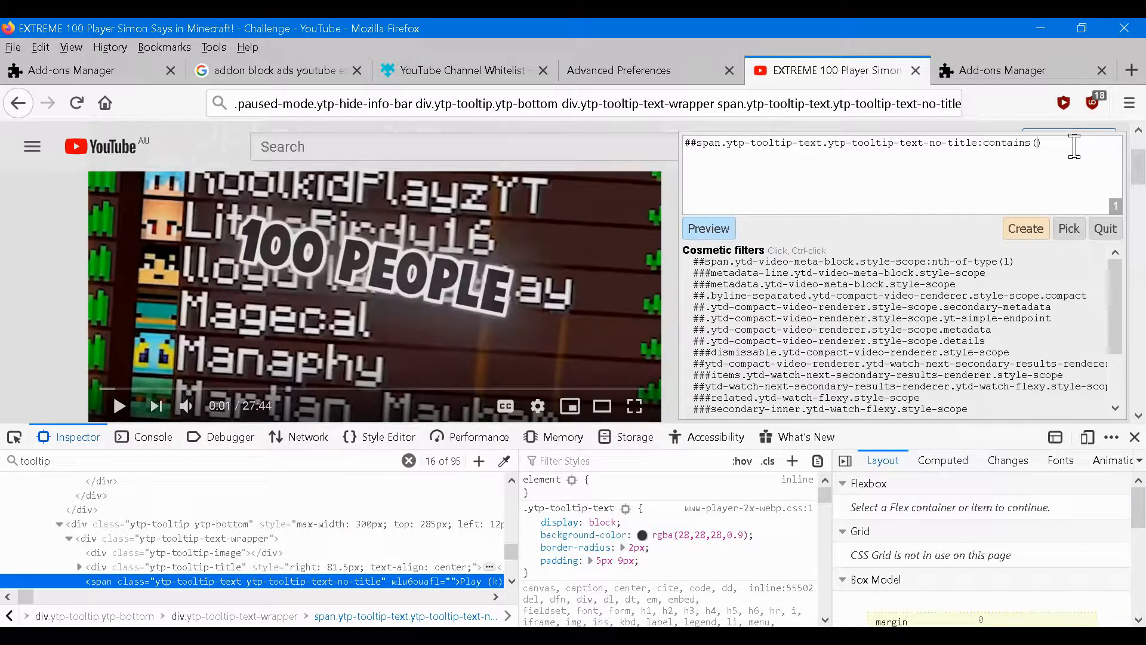
{"action": "type", "text": "kjl;kjl;kj"}
{"action": "key", "text": "ctrl+BackSpace"}
{"action": "key", "text": "ctrl+BackSpace"}
{"action": "left_click", "coordinate": [1105, 229]}
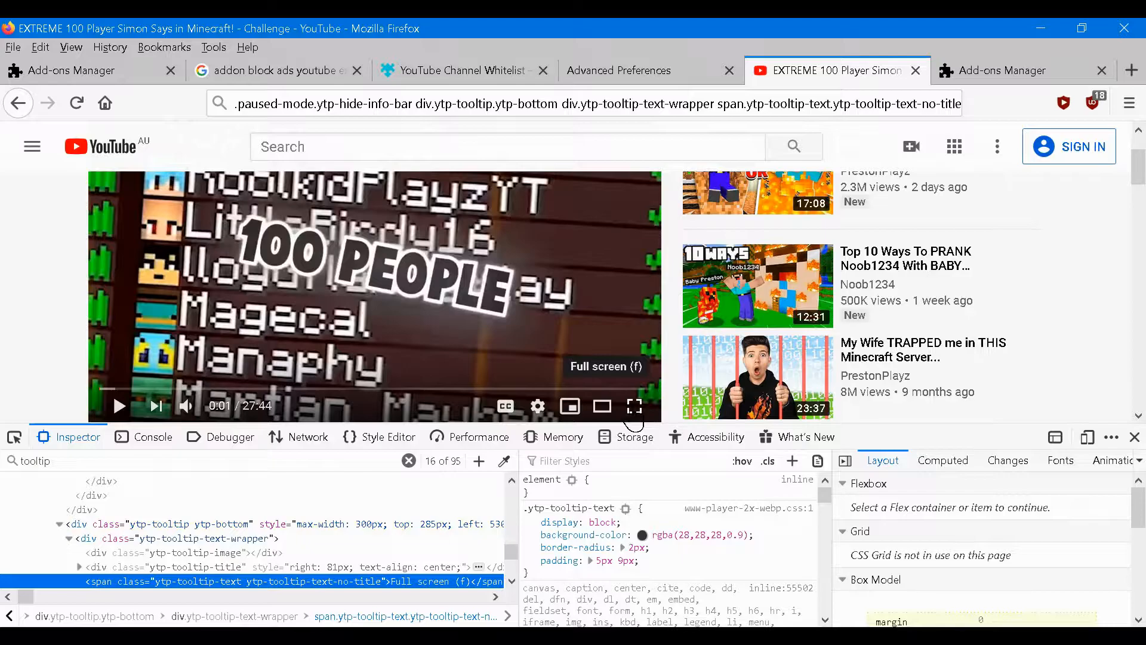
Step: Cut the filter ##span.ytp-tooltip-text.ytp-tooltip-text-no-title:contains(Full screen (f)) from the element picker for reuse and quit the picker
{"action": "mouse_move", "coordinate": [791, 412]}
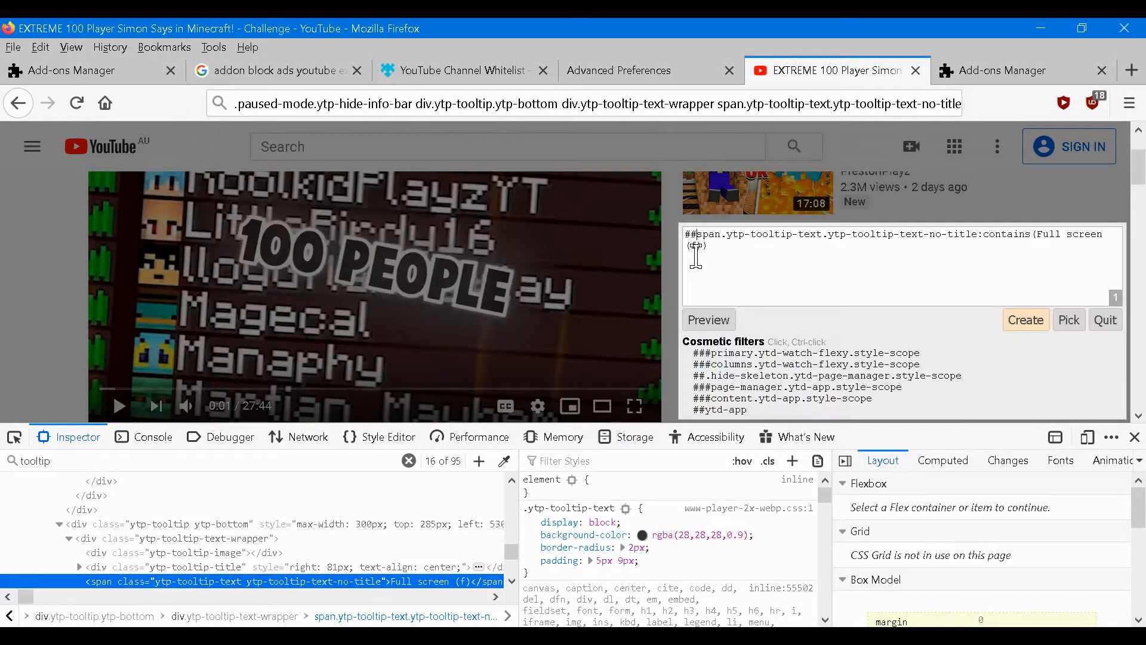
{"action": "triple_click", "coordinate": [698, 243]}
{"action": "right_click", "coordinate": [743, 245]}
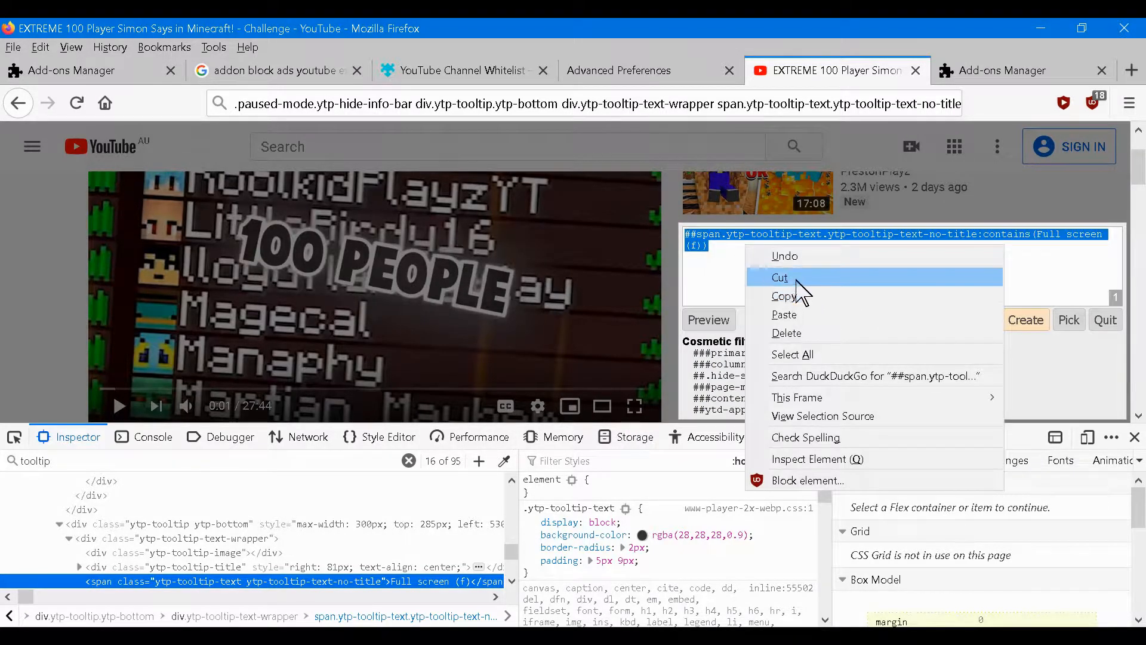
{"action": "left_click", "coordinate": [789, 274]}
{"action": "left_click", "coordinate": [1104, 322]}
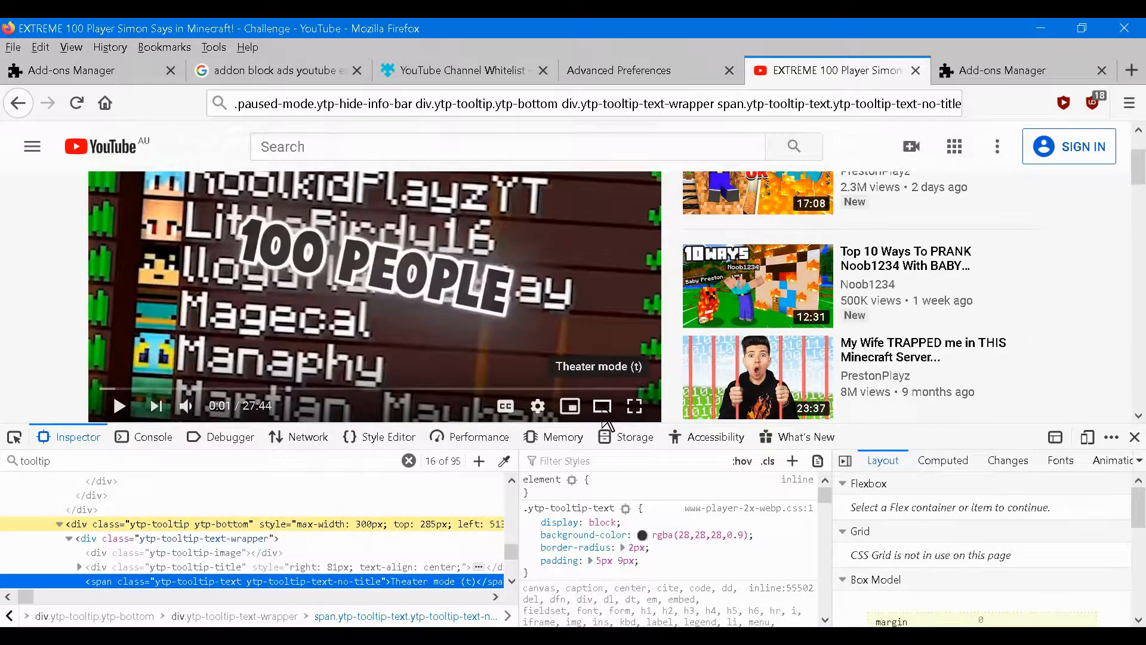
Step: Try replacing the filter suggested for a recommended video's New badge with the Full screen (f) tooltip filter in the element picker
{"action": "left_click", "coordinate": [1093, 103]}
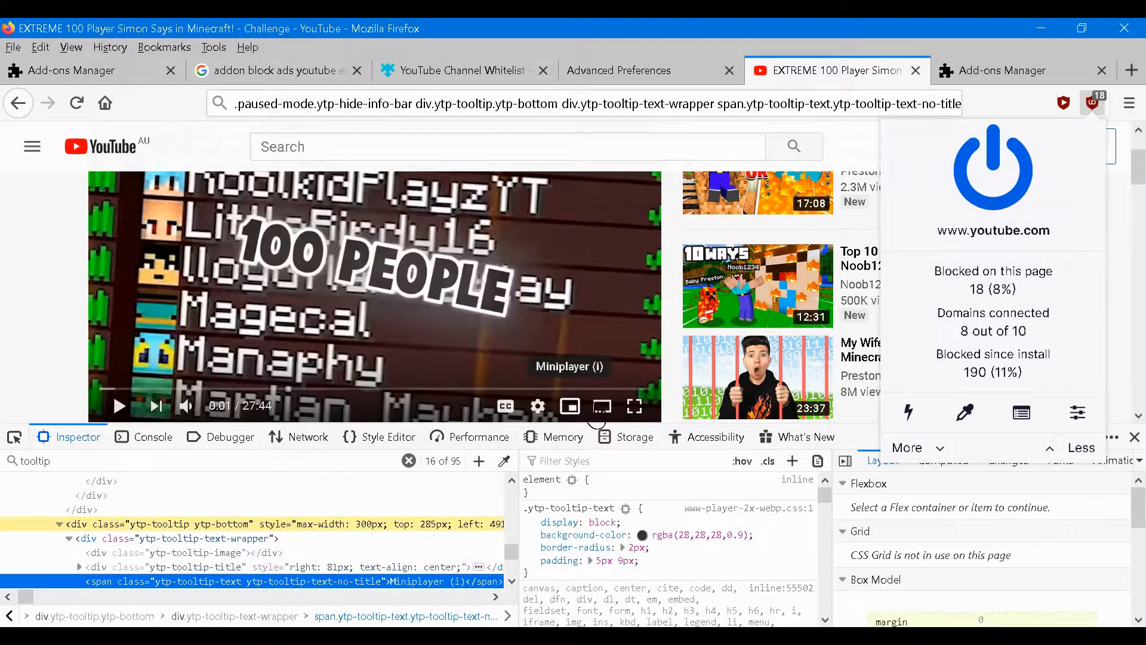
{"action": "left_click", "coordinate": [962, 412]}
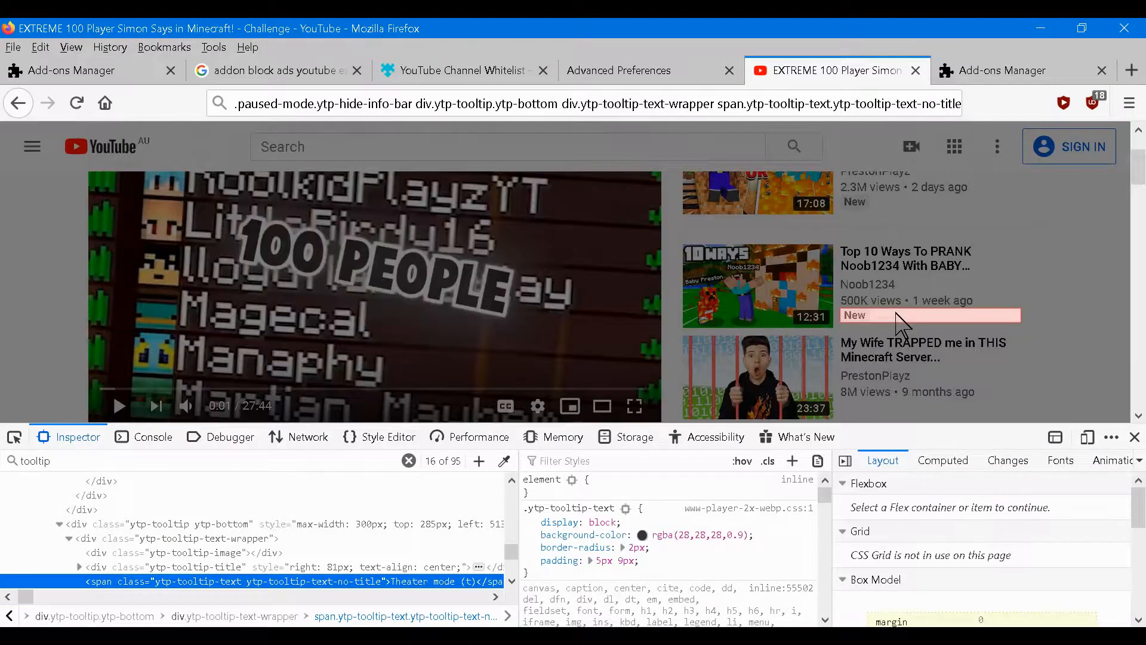
{"action": "left_click", "coordinate": [930, 304]}
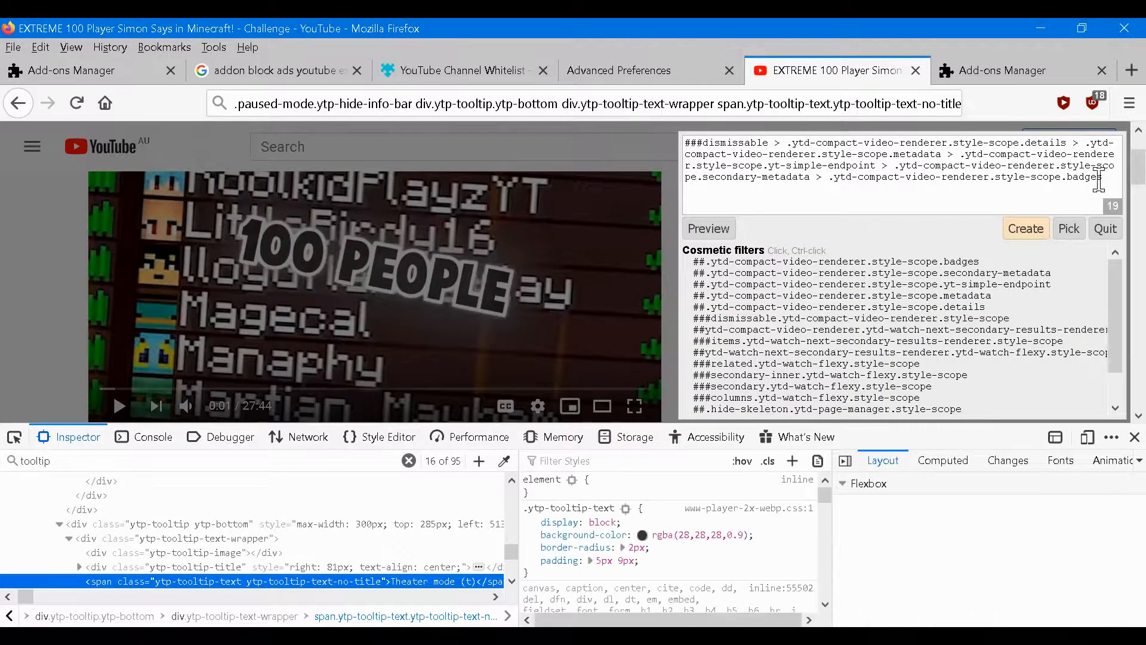
{"action": "left_click_drag", "start_coordinate": [1103, 179], "coordinate": [729, 148]}
{"action": "right_click", "coordinate": [797, 162]}
{"action": "left_click", "coordinate": [826, 243]}
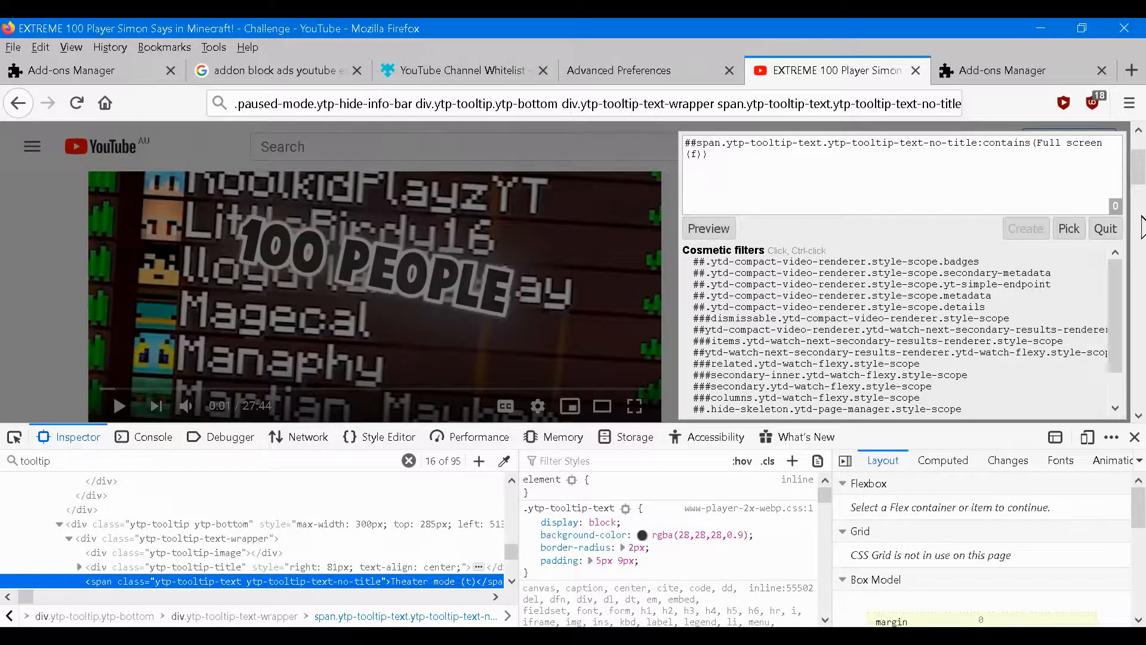
{"action": "left_click", "coordinate": [1105, 229]}
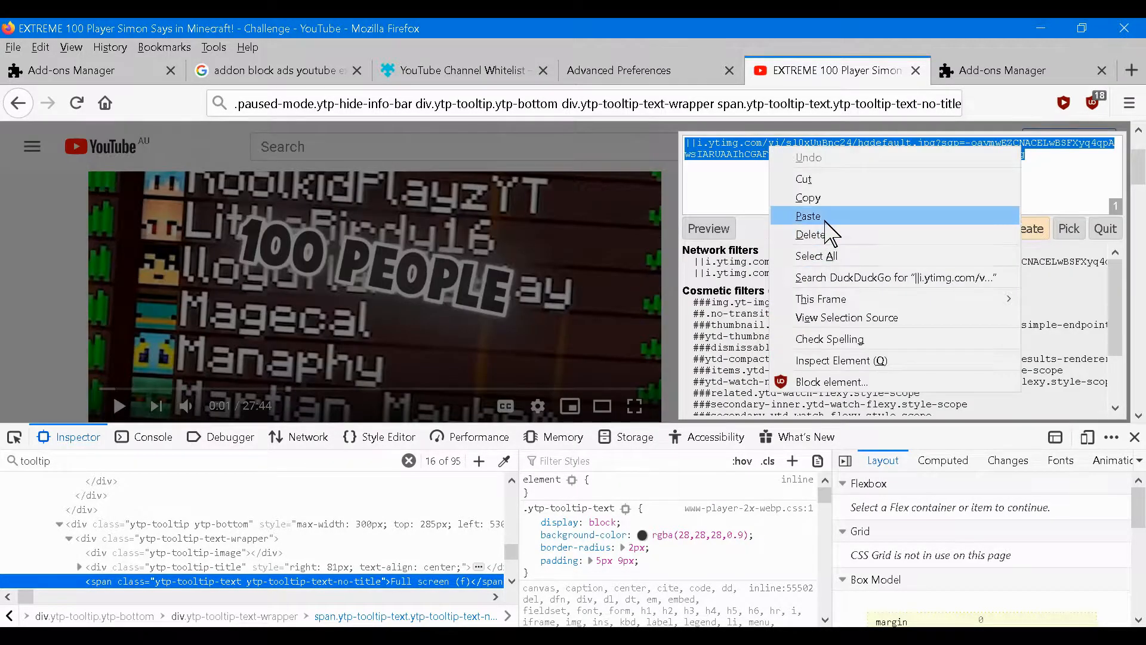
Step: Try the Full screen (f) filter over a picked thumbnail's suggestion, keep the unsaved Notepad list open and quit the picker
{"action": "left_click", "coordinate": [833, 220]}
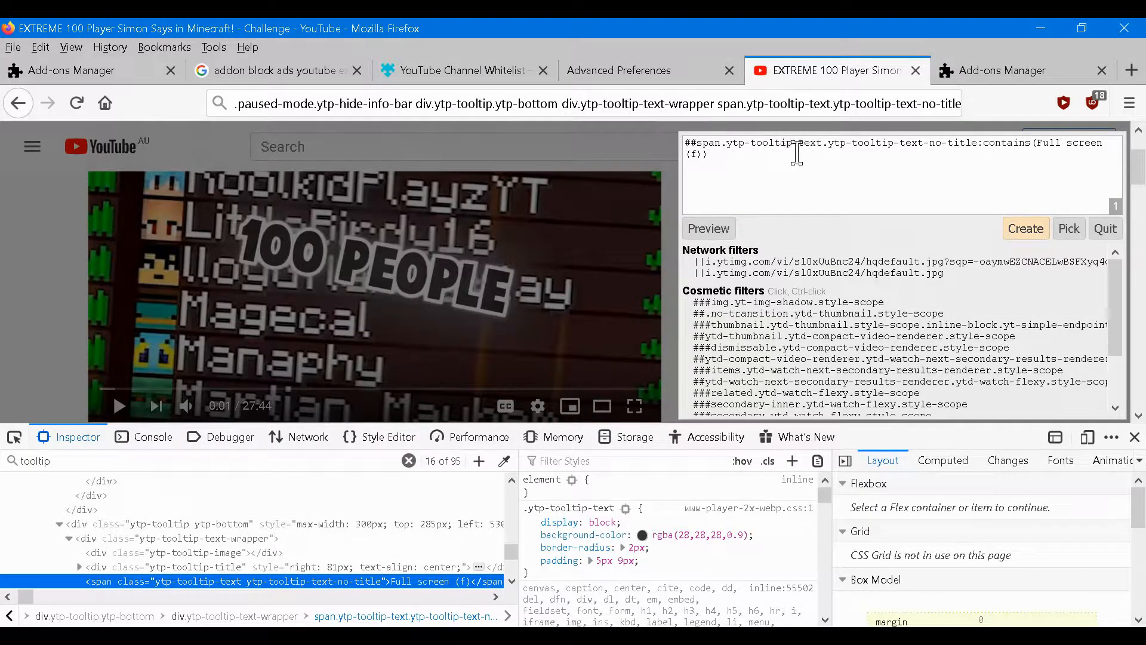
{"action": "key", "text": "alt+Tab"}
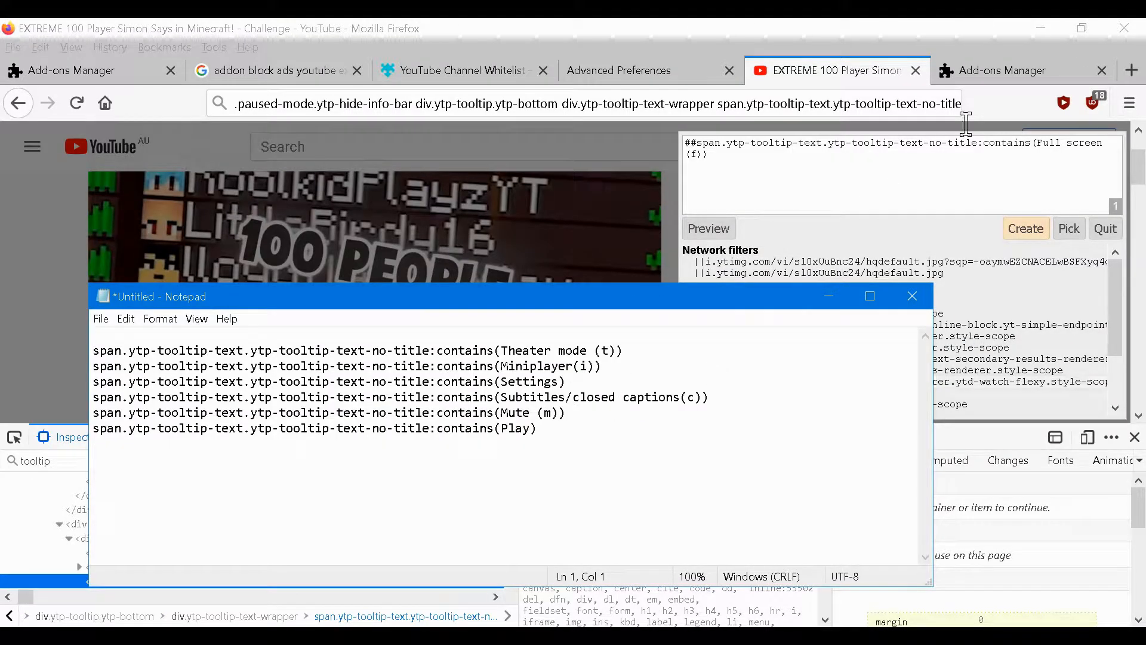
{"action": "left_click", "coordinate": [912, 296]}
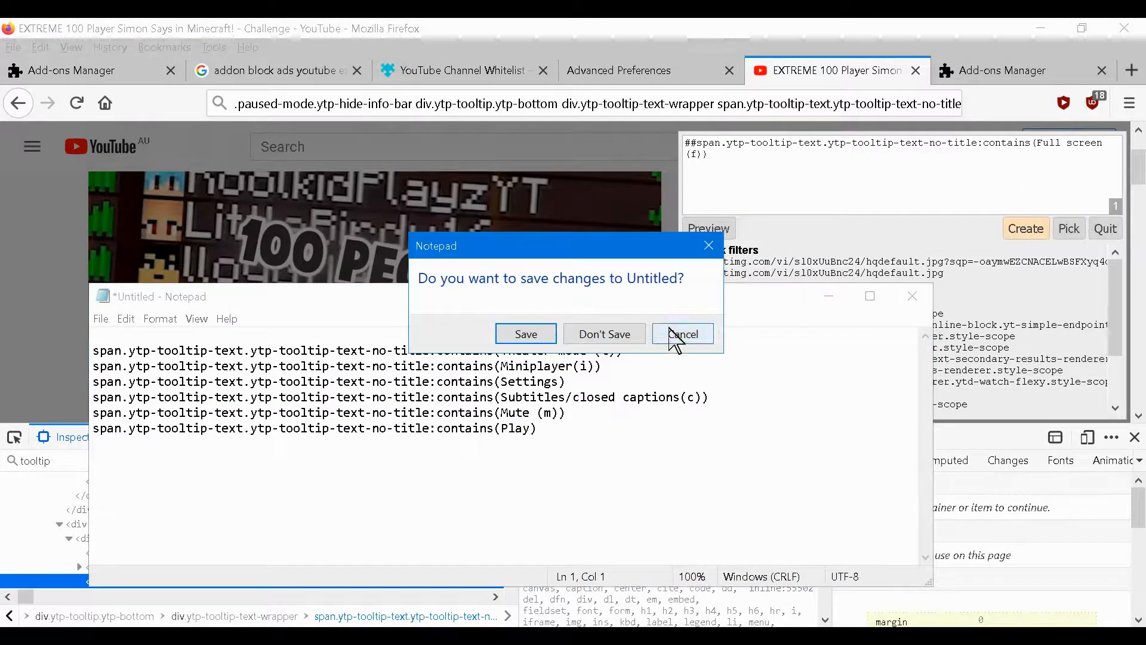
{"action": "left_click", "coordinate": [681, 335]}
{"action": "left_click", "coordinate": [1104, 230]}
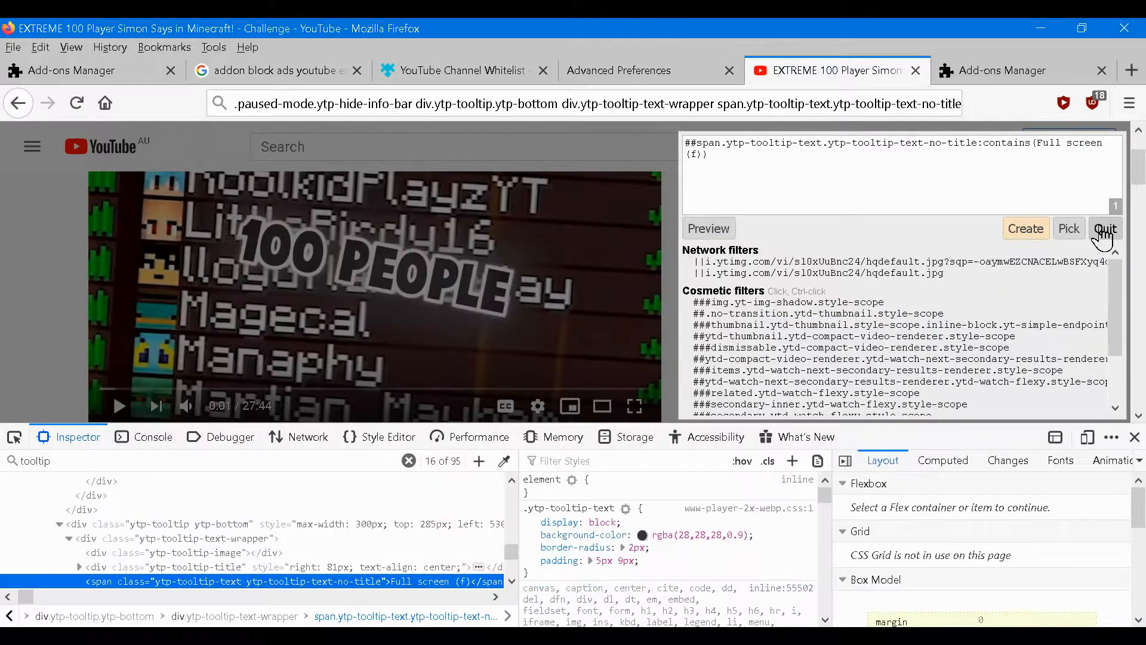
Step: Open the uBlock Origin dashboard and show the custom filter list
{"action": "left_click", "coordinate": [1094, 105]}
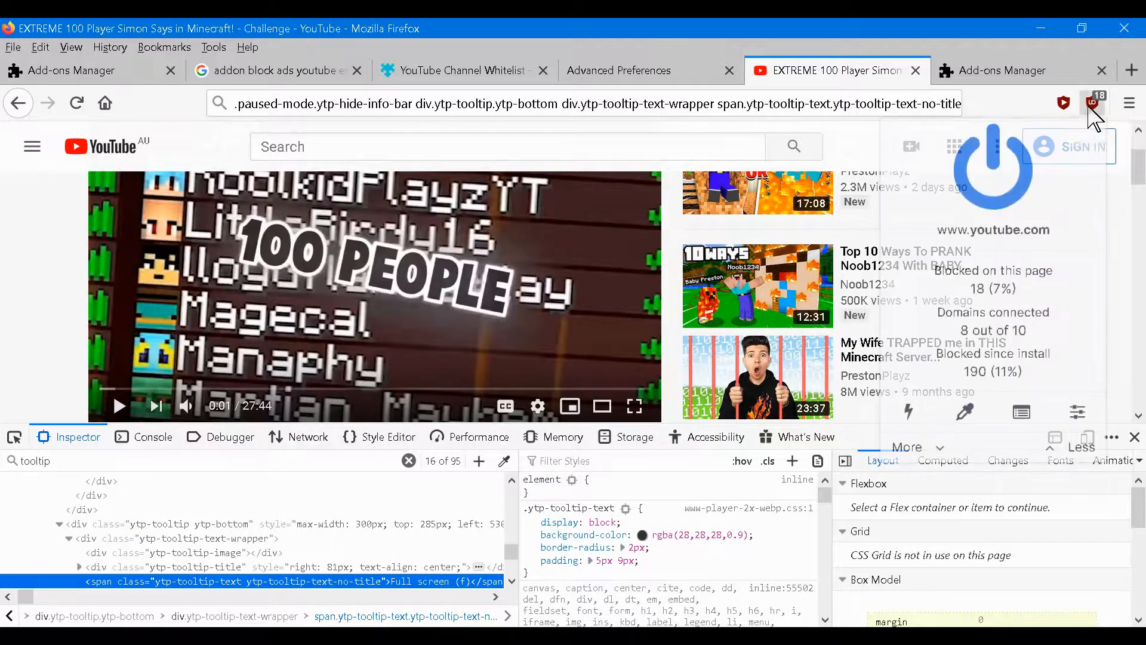
{"action": "left_click", "coordinate": [1077, 413]}
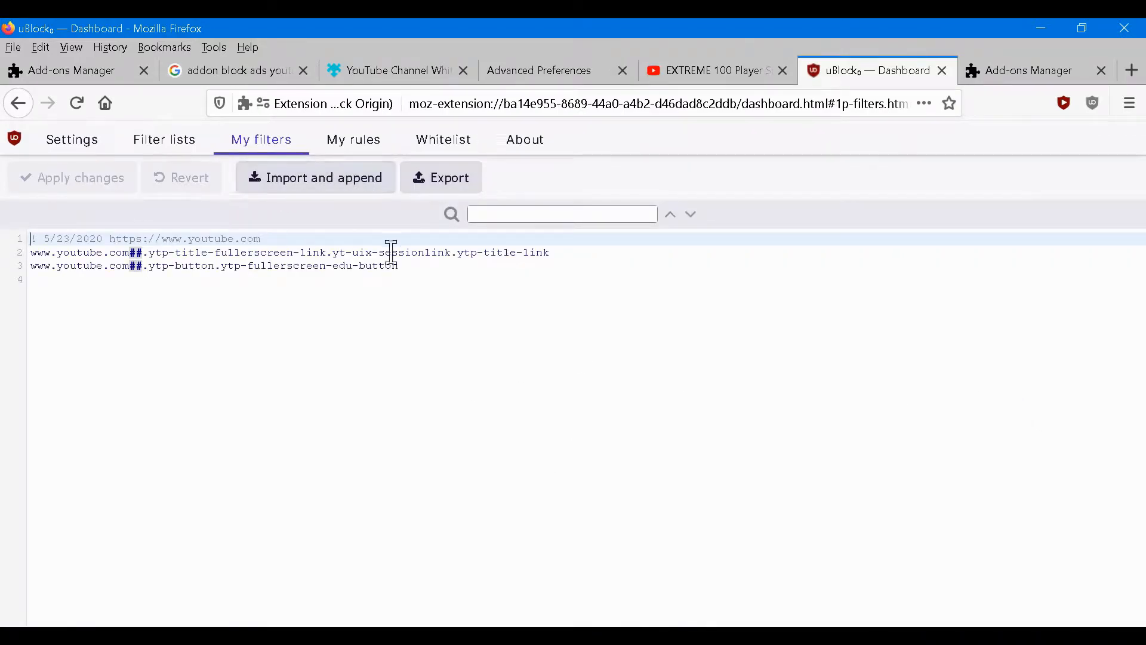
{"action": "left_click", "coordinate": [179, 144]}
{"action": "left_click", "coordinate": [63, 144]}
{"action": "left_click", "coordinate": [263, 143]}
{"action": "left_click", "coordinate": [410, 265]}
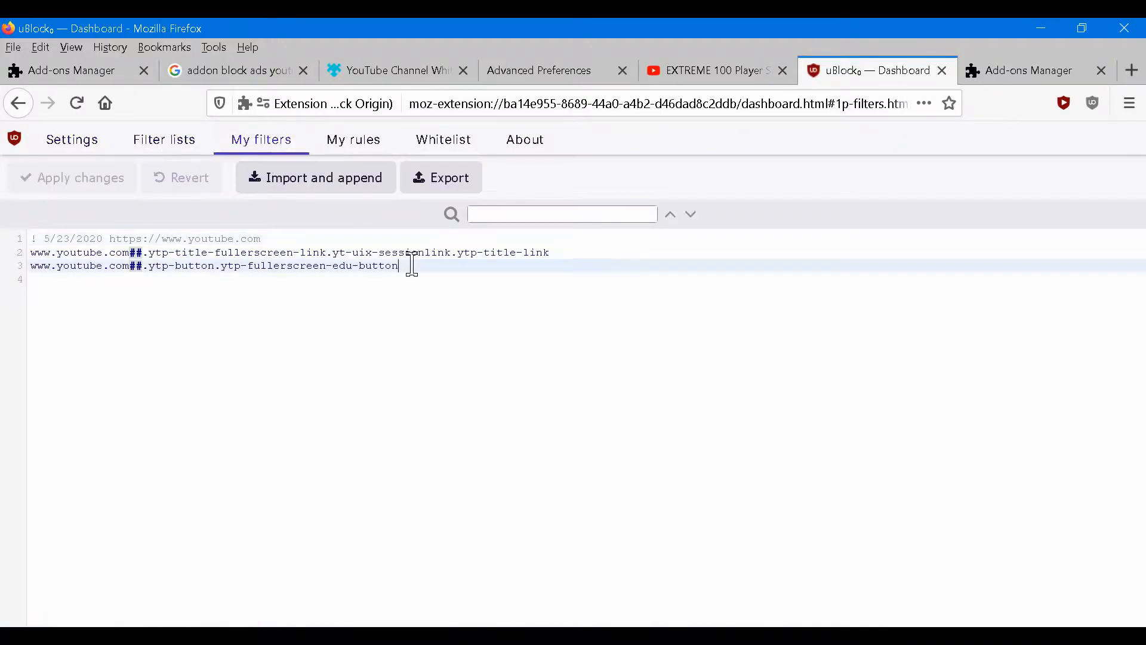
{"action": "key", "text": "Return"}
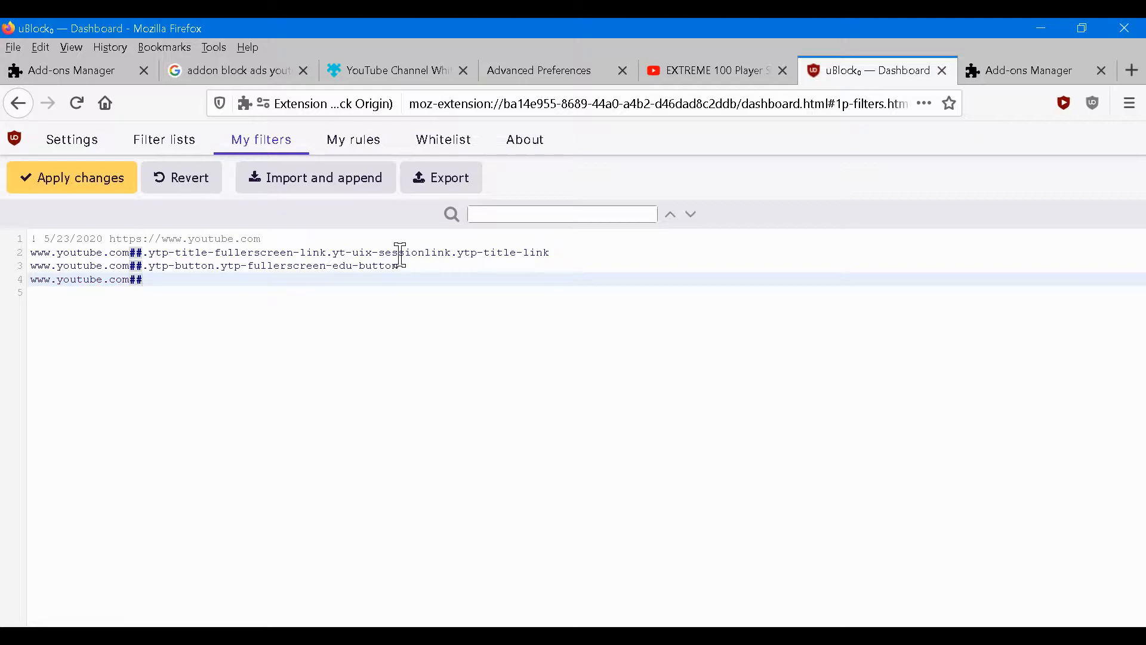
{"action": "key", "text": "ctrl+v"}
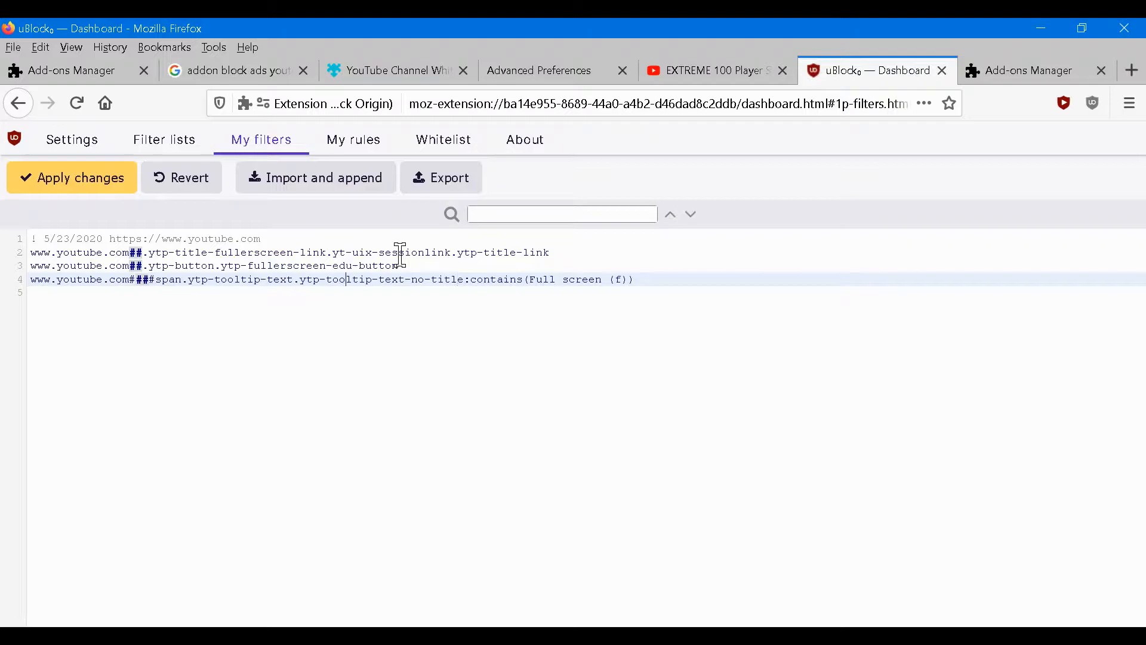
{"action": "key", "text": "BackSpace"}
{"action": "key", "text": "Delete"}
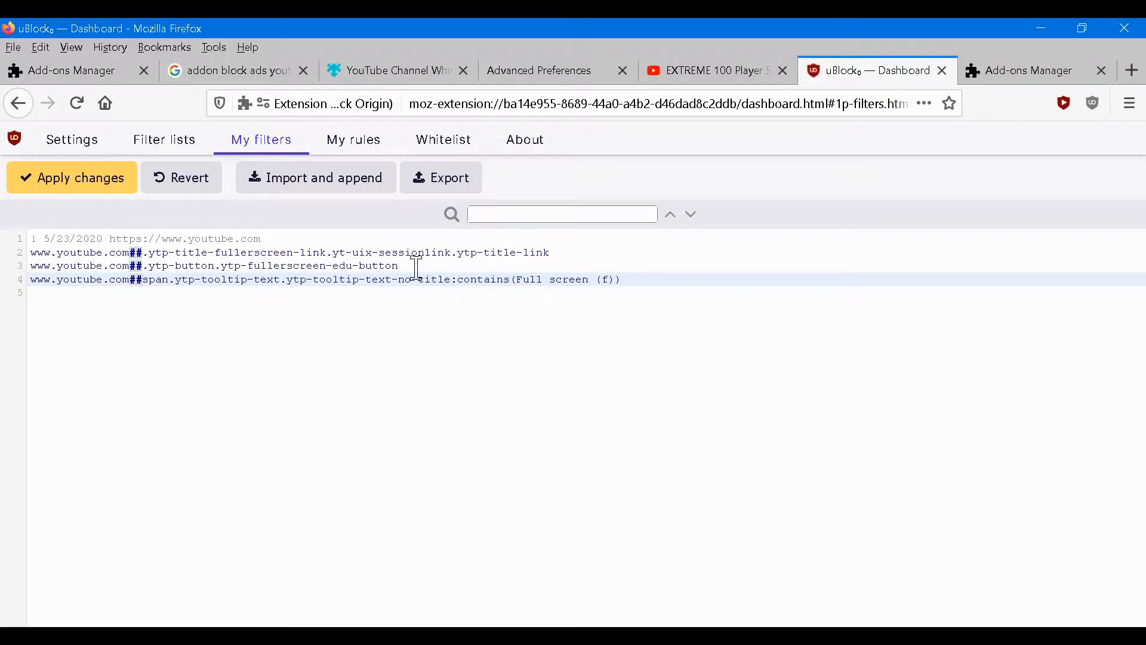
{"action": "left_click", "coordinate": [115, 179]}
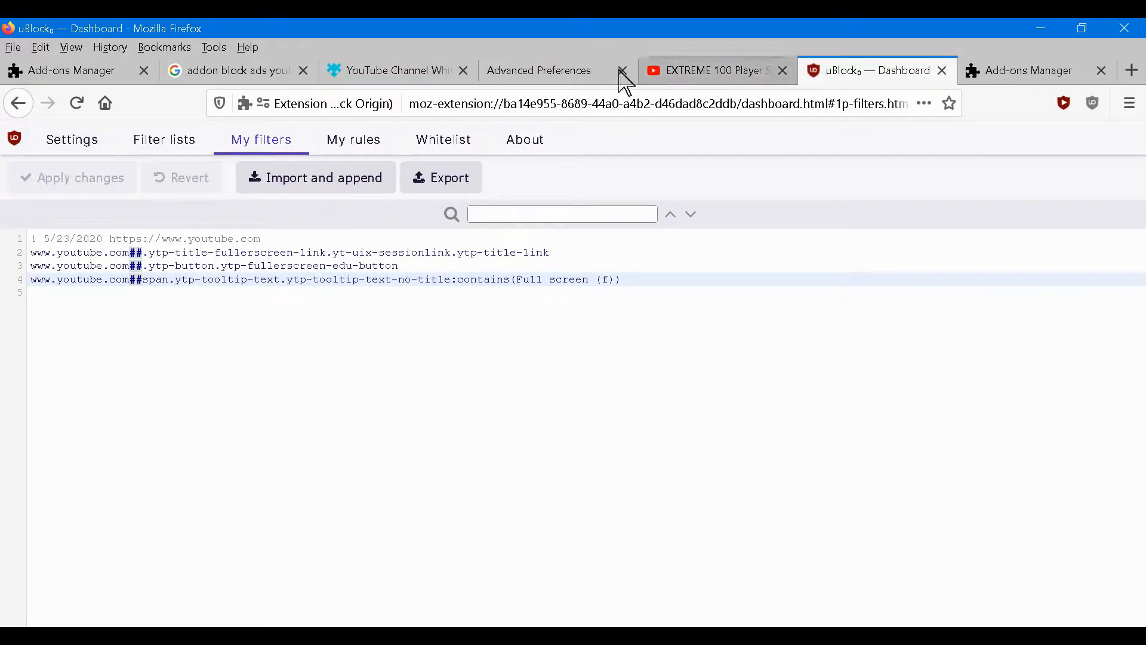
Step: Return to the YouTube video page and close the developer tools
{"action": "left_click", "coordinate": [663, 71]}
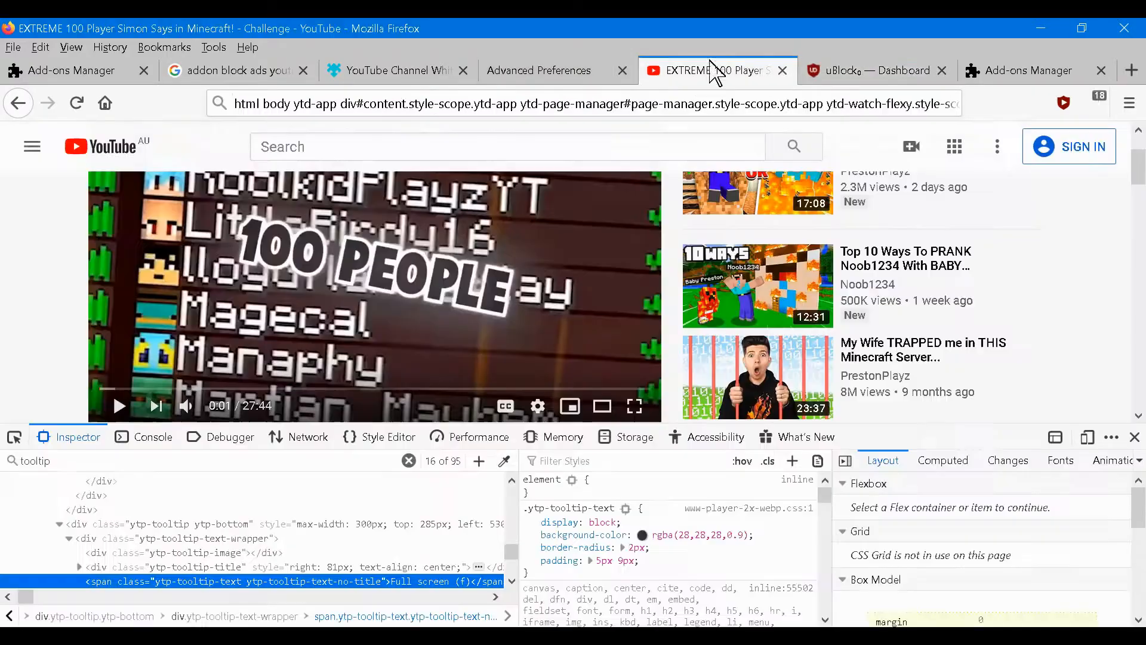
{"action": "left_click", "coordinate": [1135, 437]}
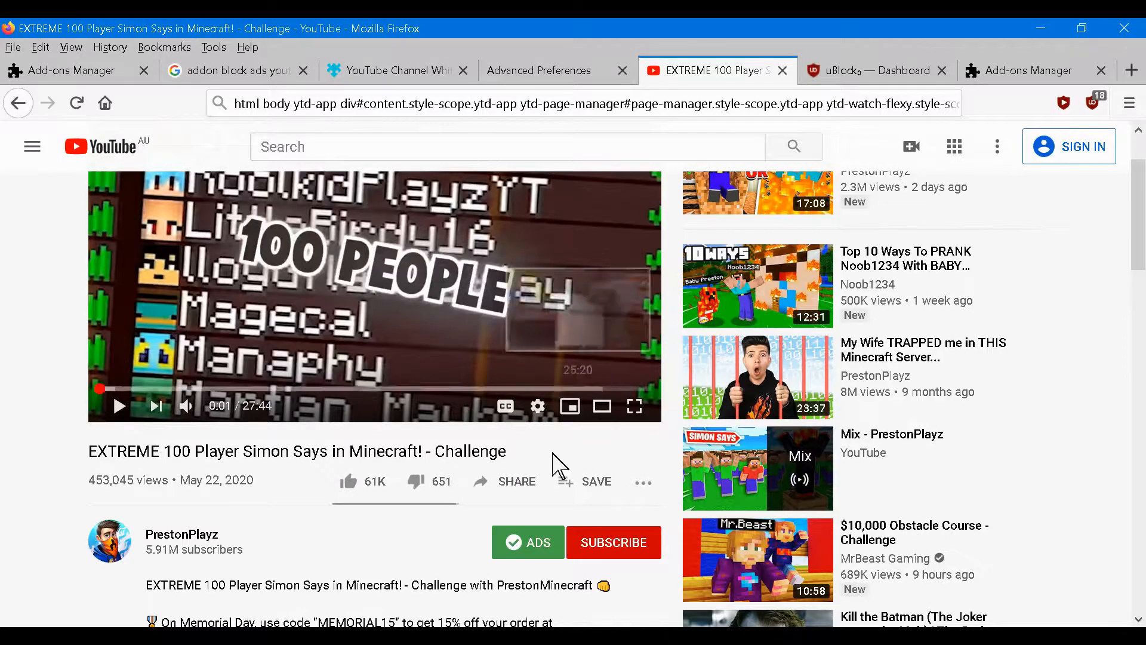
{"action": "key", "text": "alt+Tab"}
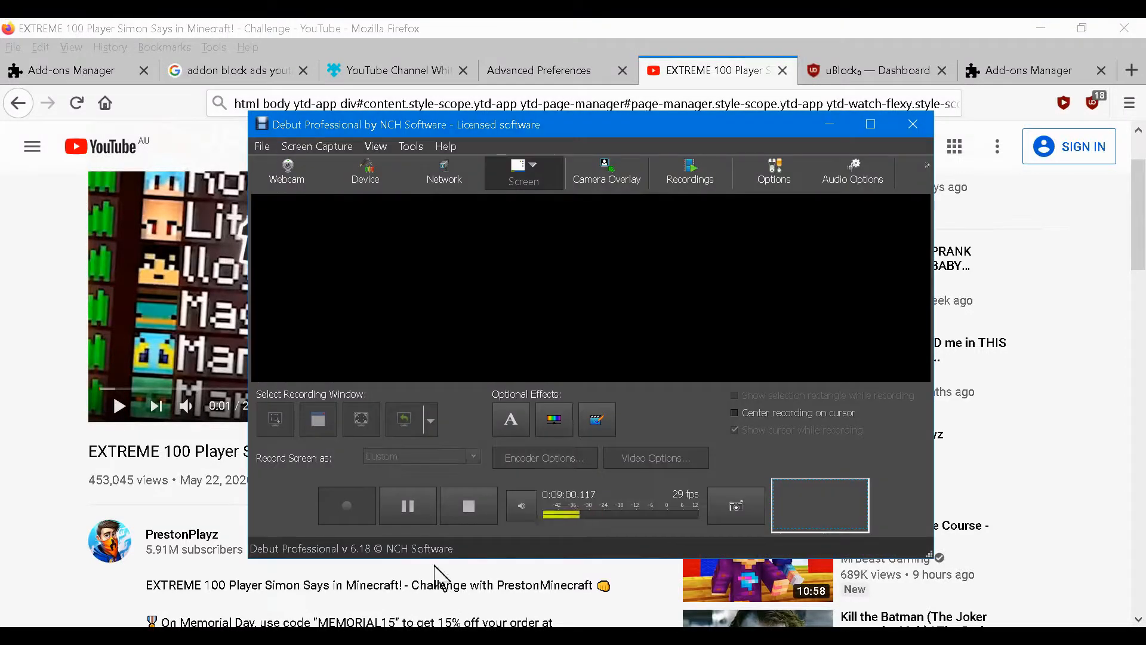
{"action": "left_click", "coordinate": [411, 508]}
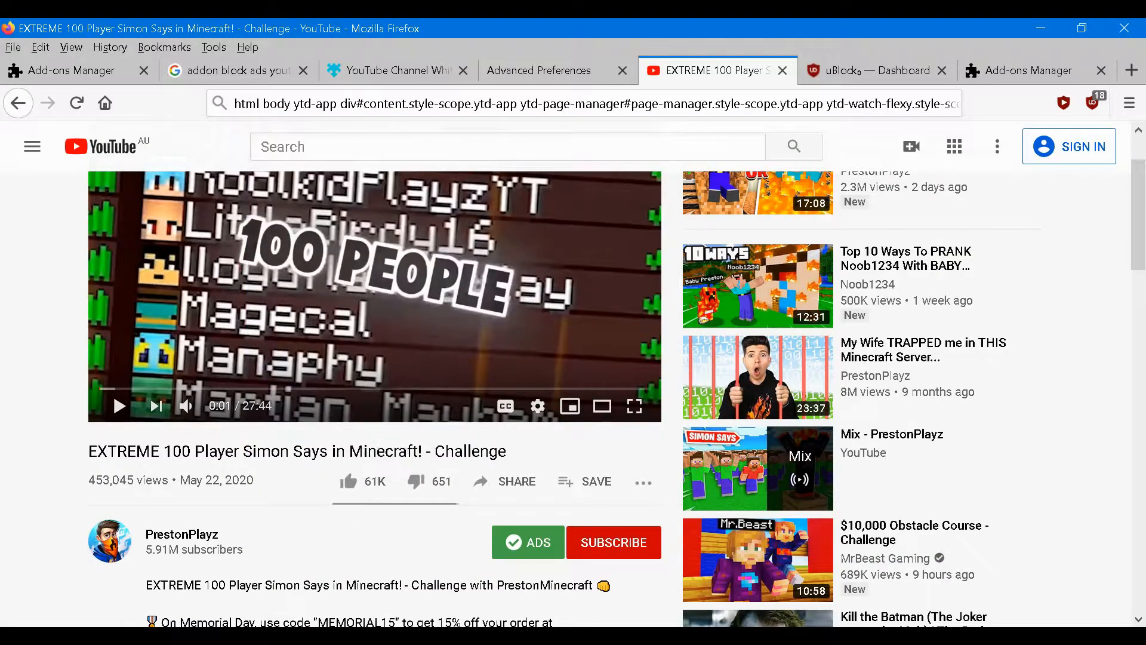
{"action": "mouse_move", "coordinate": [407, 624]}
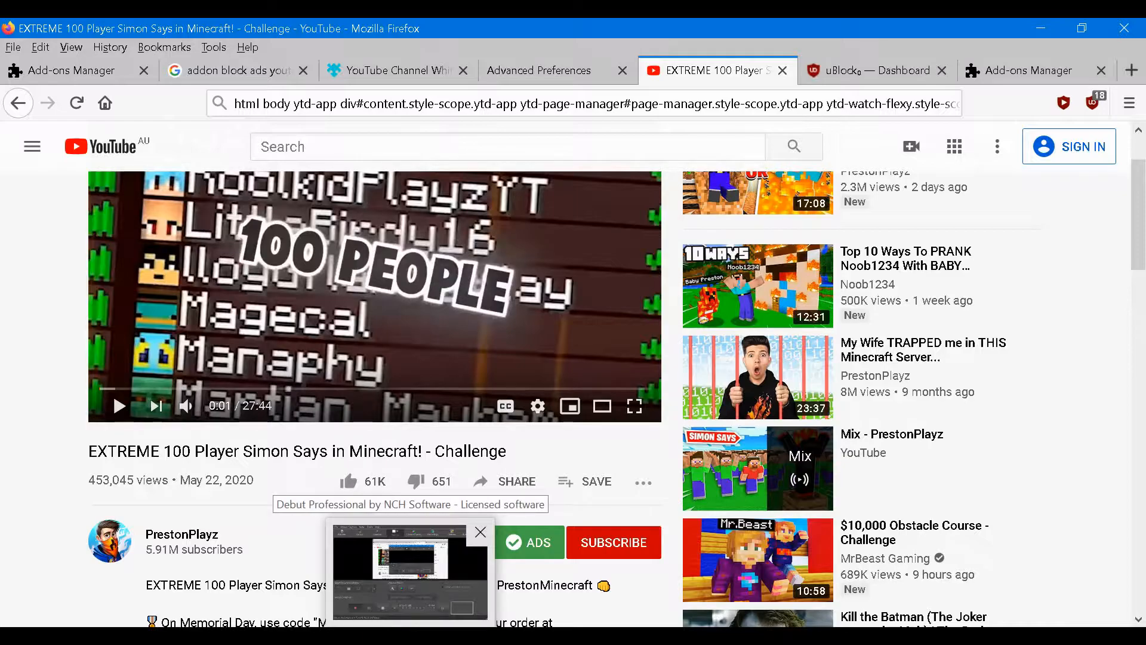
{"action": "left_click", "coordinate": [411, 572]}
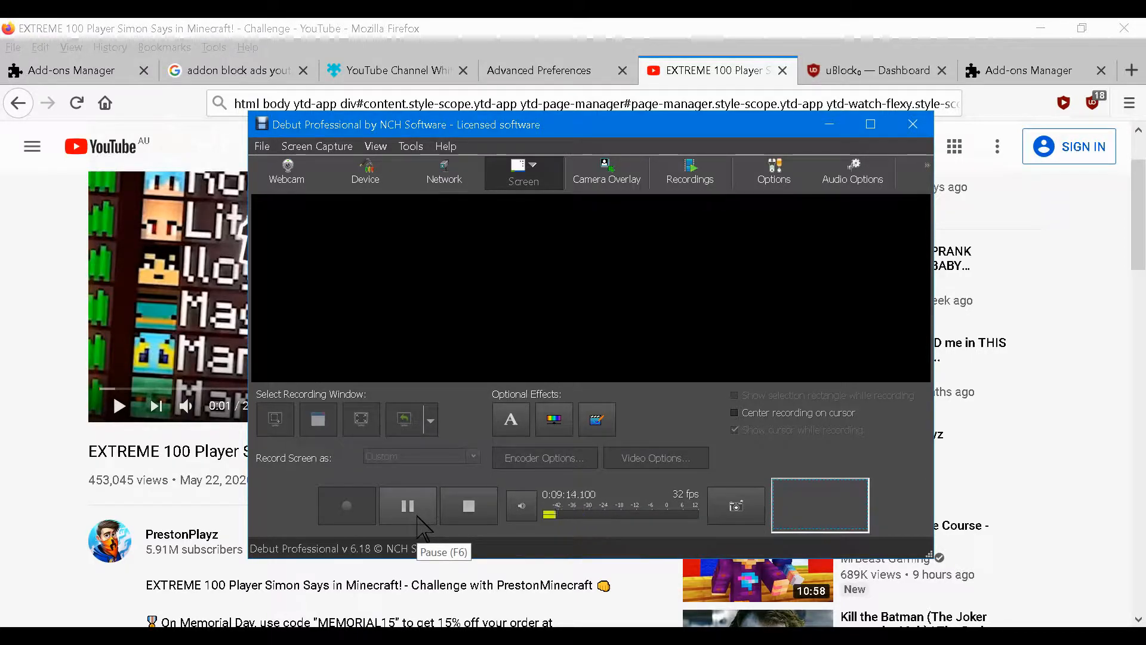
{"action": "left_click", "coordinate": [417, 518]}
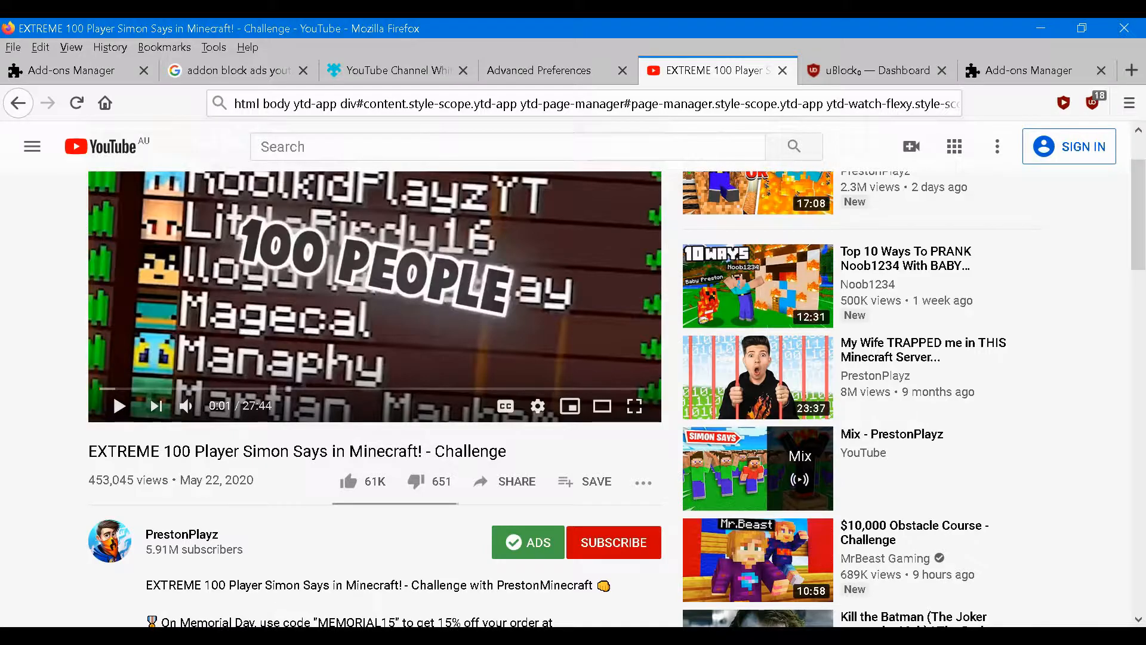
Step: Bring up the remaining tooltip selectors in Notepad and switch to the uBlock custom filter list
{"action": "left_click", "coordinate": [182, 639]}
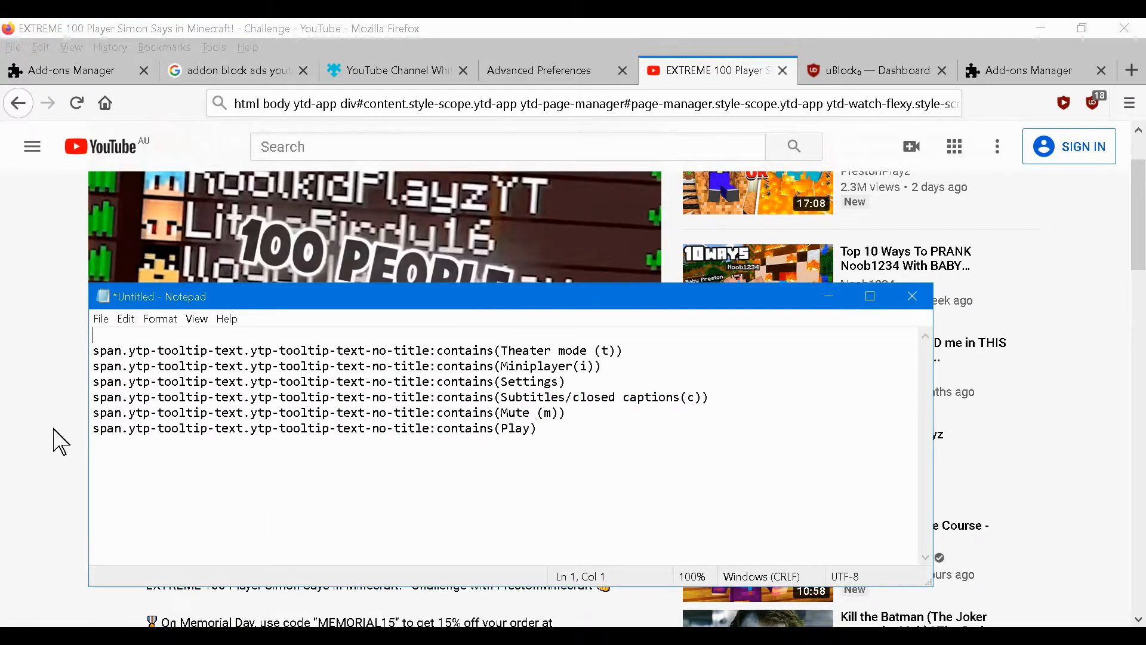
{"action": "left_click", "coordinate": [872, 71]}
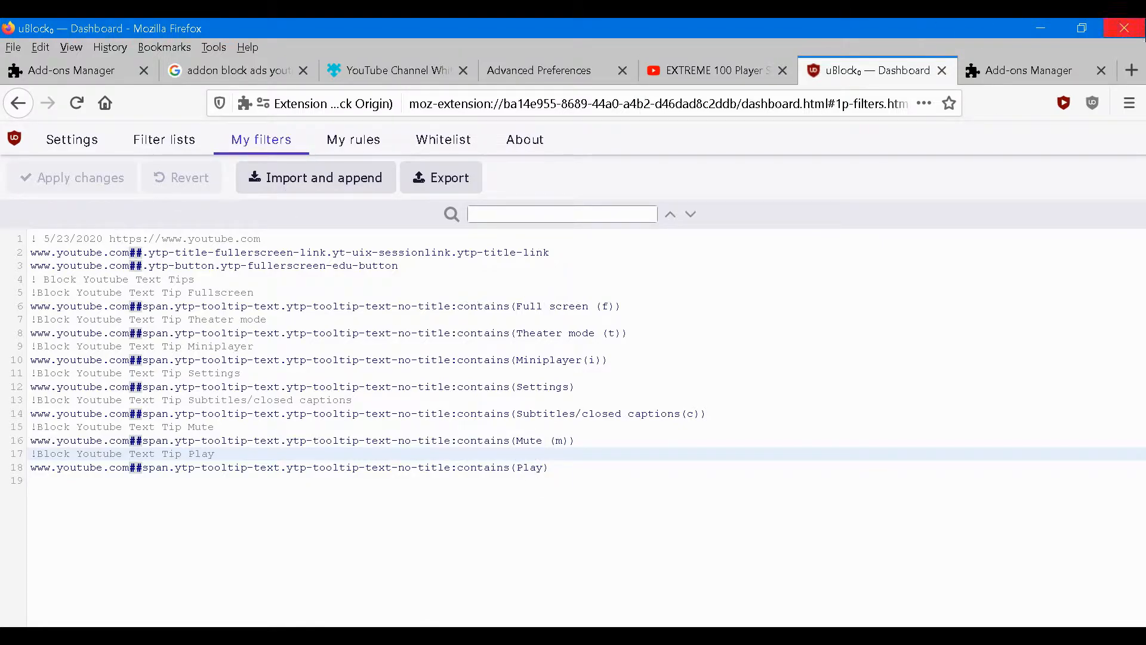
Step: Restart Firefox, return to the YouTube video page, check the player buttons for tooltips and select the page address
{"action": "left_click", "coordinate": [1125, 29]}
{"action": "double_click", "coordinate": [842, 263]}
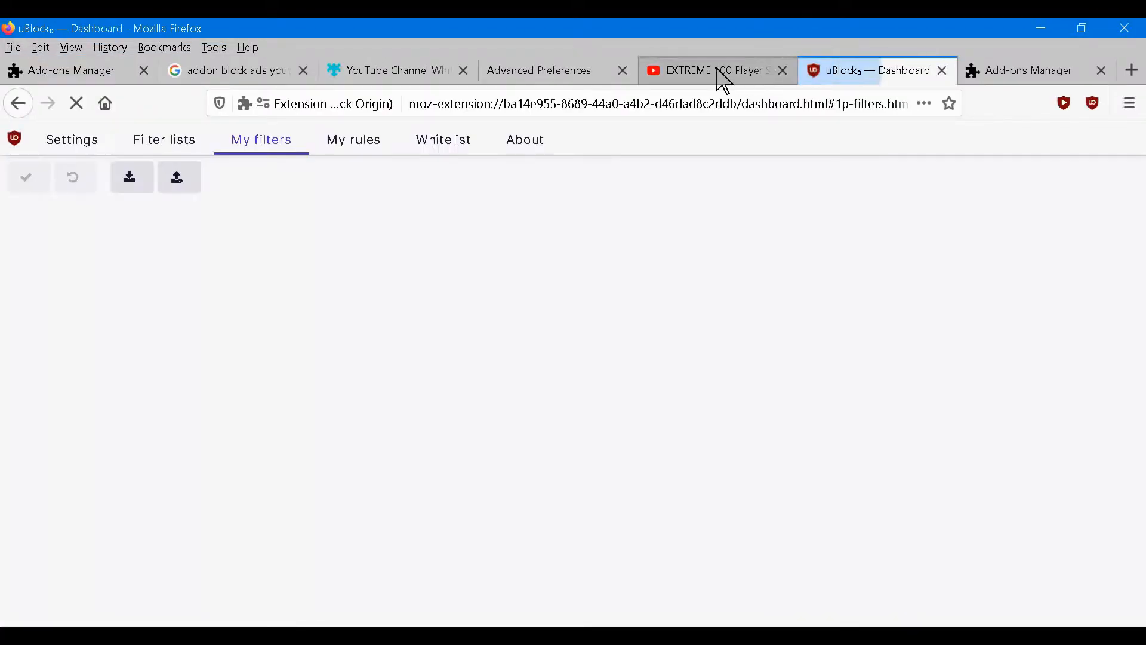
{"action": "left_click", "coordinate": [722, 71]}
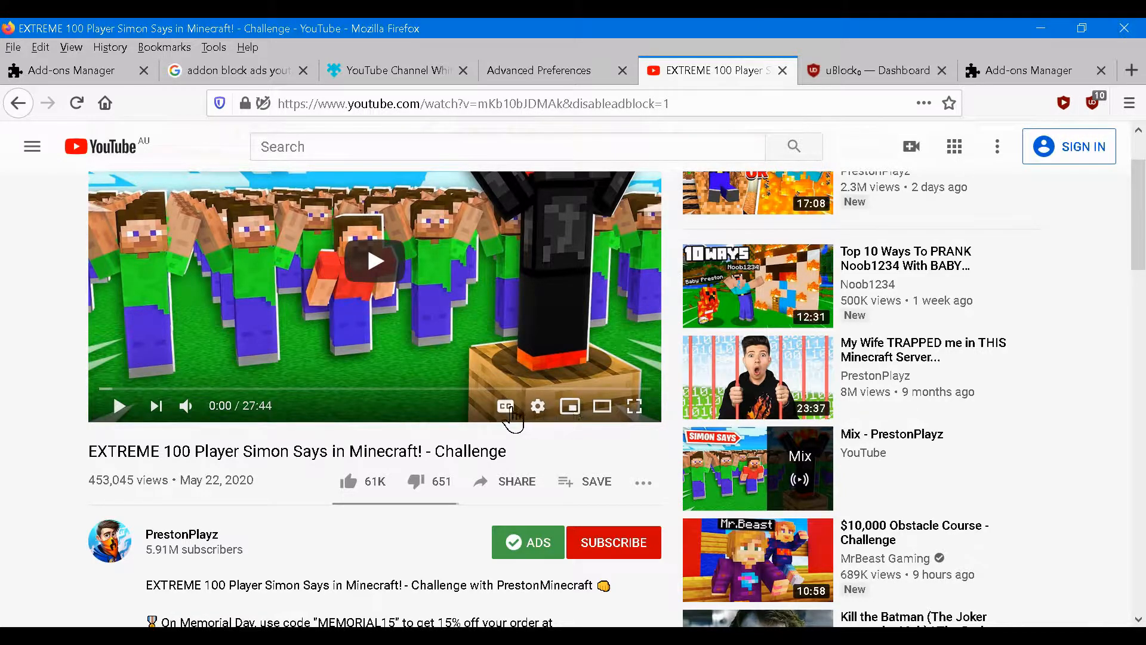
{"action": "scroll", "coordinate": [675, 425], "scroll_direction": "up", "scroll_amount": 3}
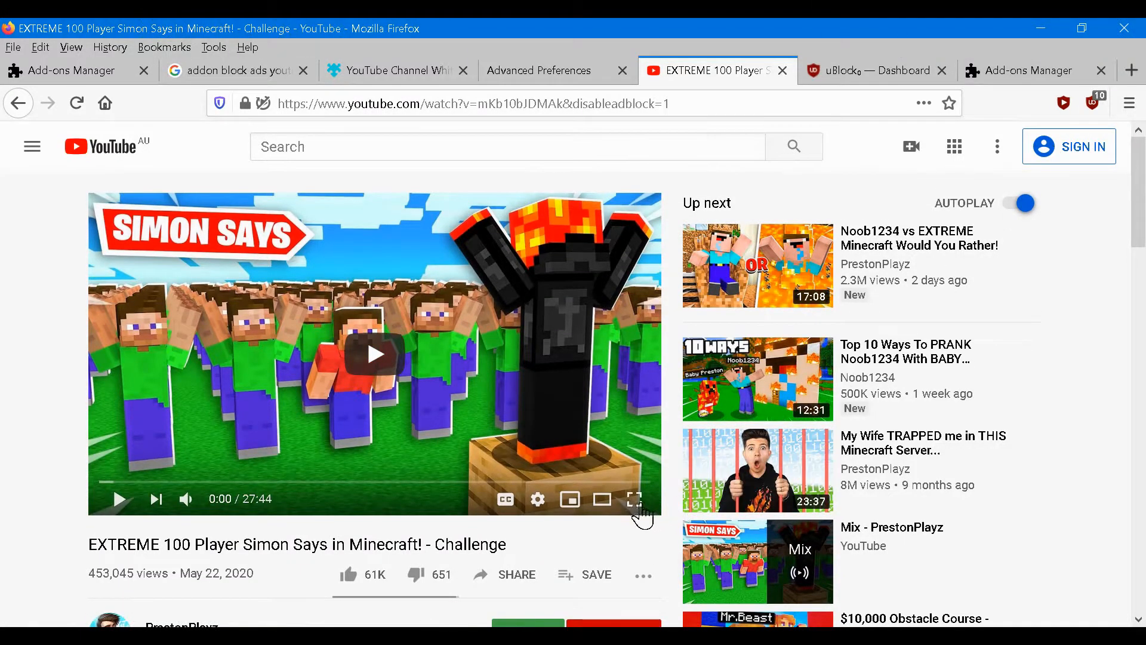
{"action": "left_click", "coordinate": [692, 103]}
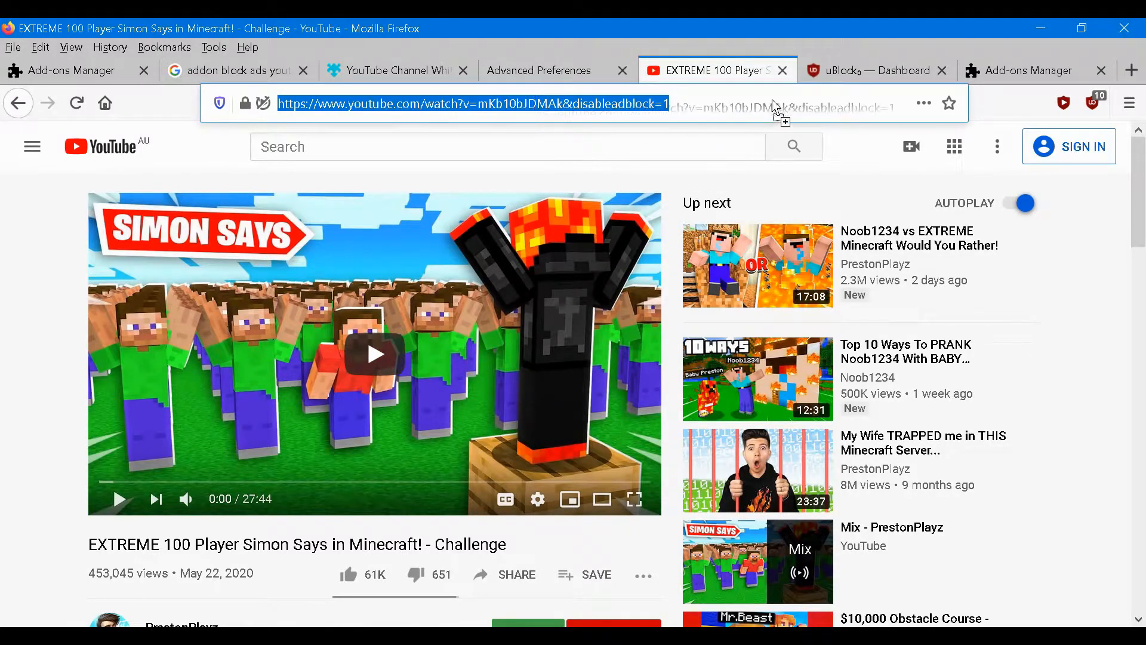
Step: Reopen the video page in a fresh tab and block the player's miniplayer button as an element
{"action": "left_click_drag", "start_coordinate": [623, 103], "coordinate": [801, 84]}
{"action": "left_click", "coordinate": [683, 71]}
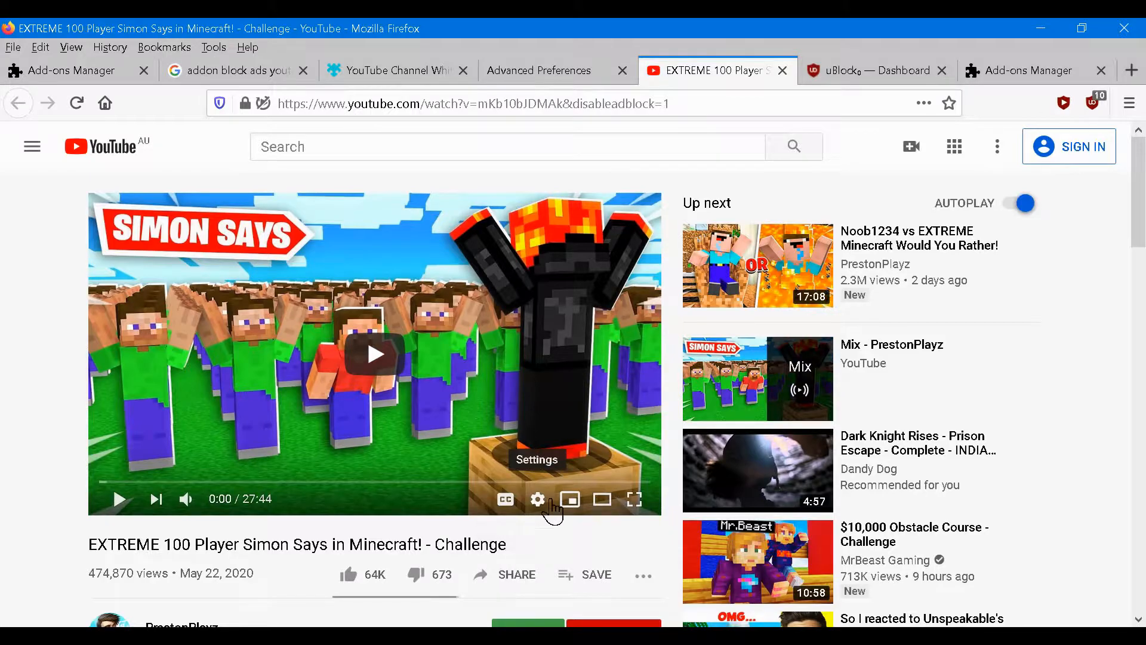
{"action": "right_click", "coordinate": [569, 506]}
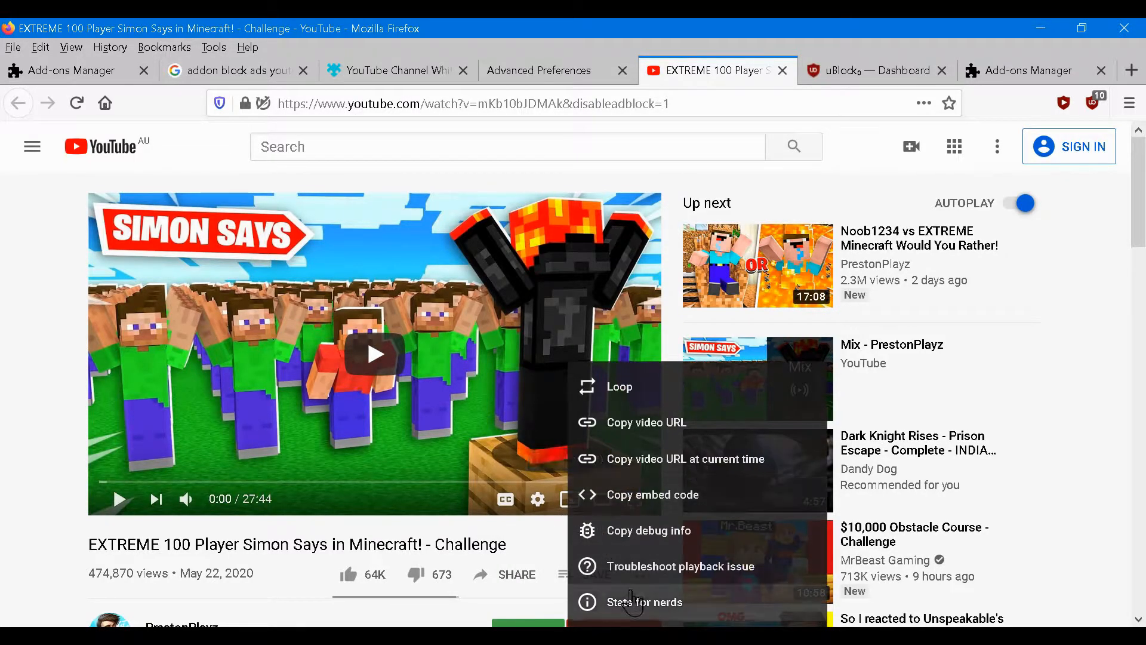
{"action": "right_click", "coordinate": [559, 505]}
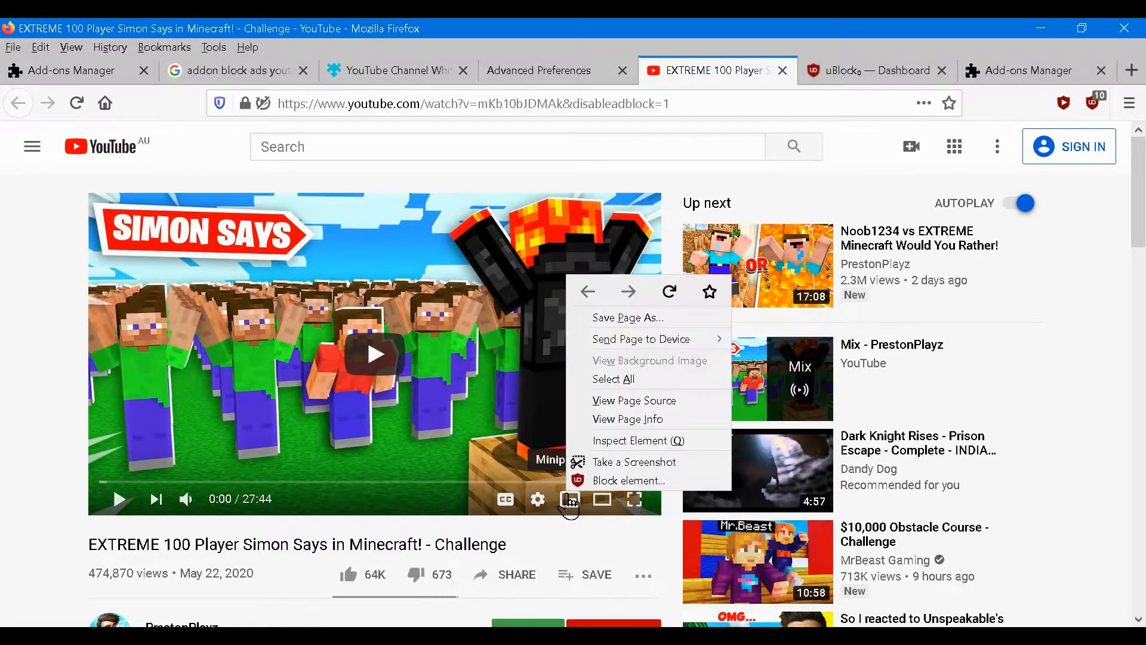
{"action": "left_click", "coordinate": [629, 480]}
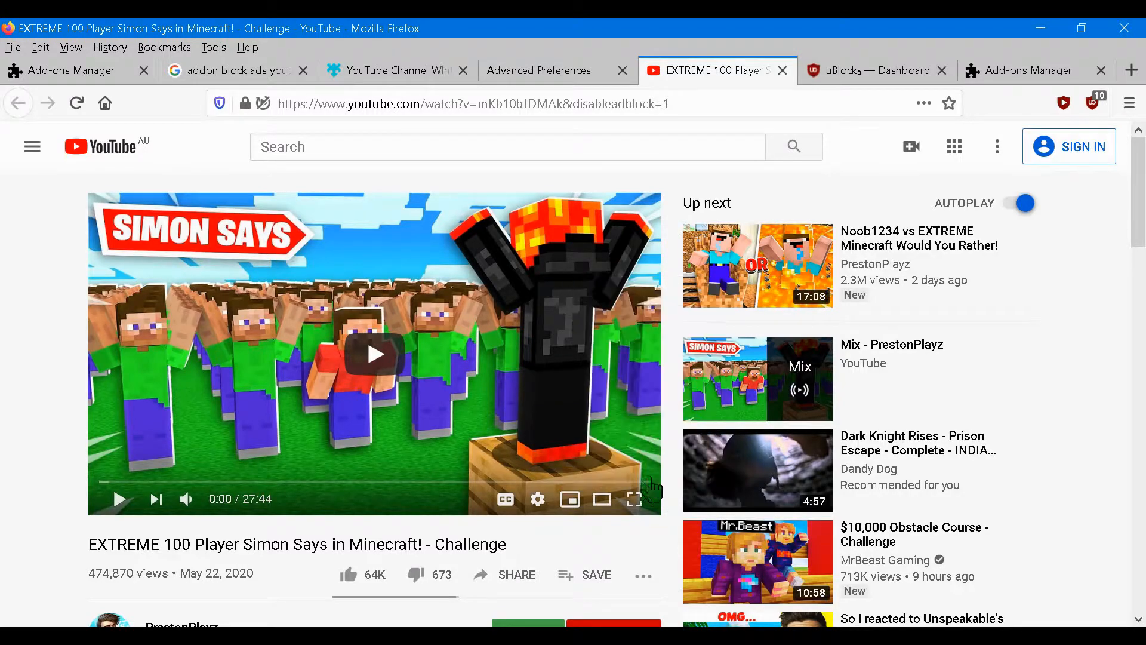
{"action": "left_click", "coordinate": [1013, 438]}
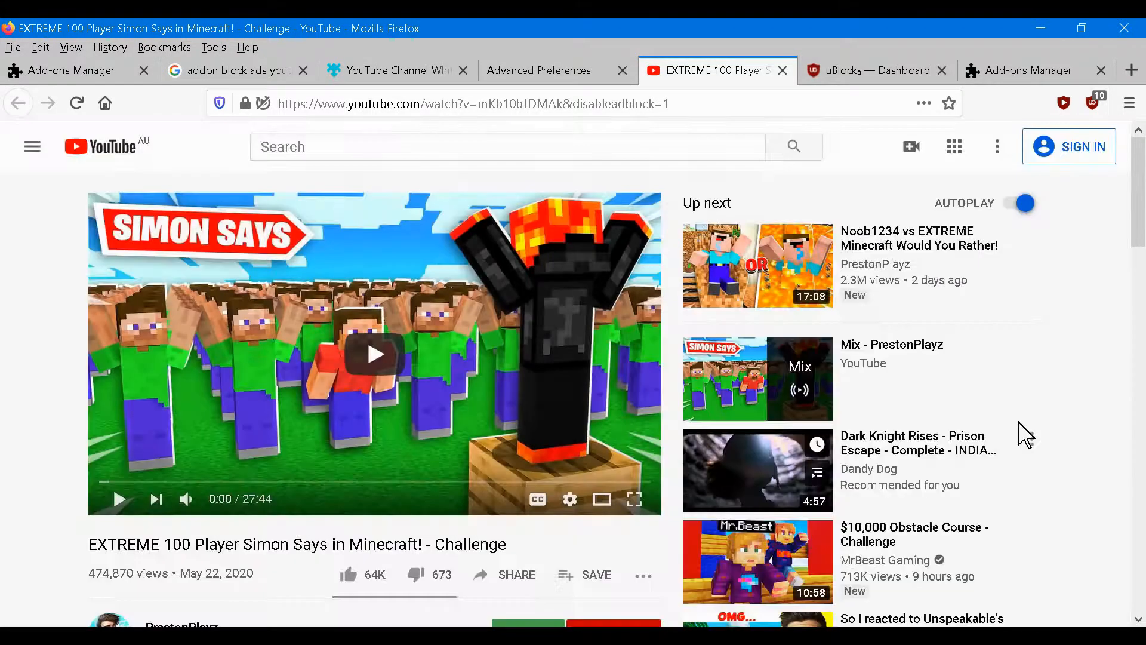
Step: In uBlock's custom filters, reword the comment above the miniplayer button filter as "! youtube miniplayer button"
{"action": "left_click", "coordinate": [923, 68]}
{"action": "left_click", "coordinate": [282, 493]}
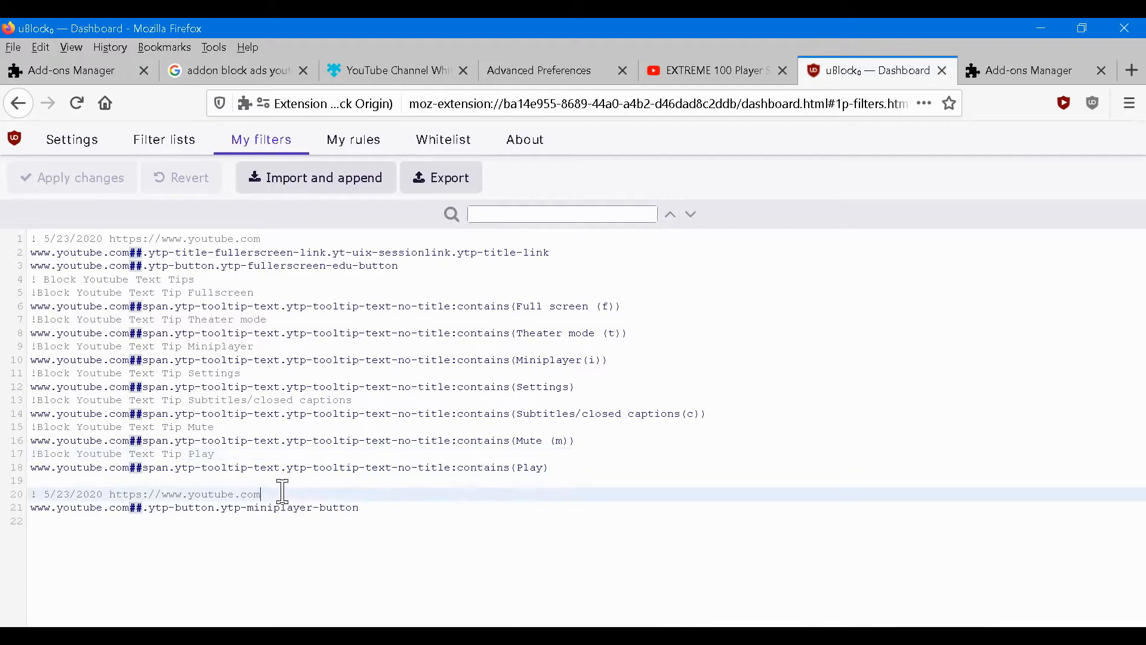
{"action": "key", "text": "BackSpace"}
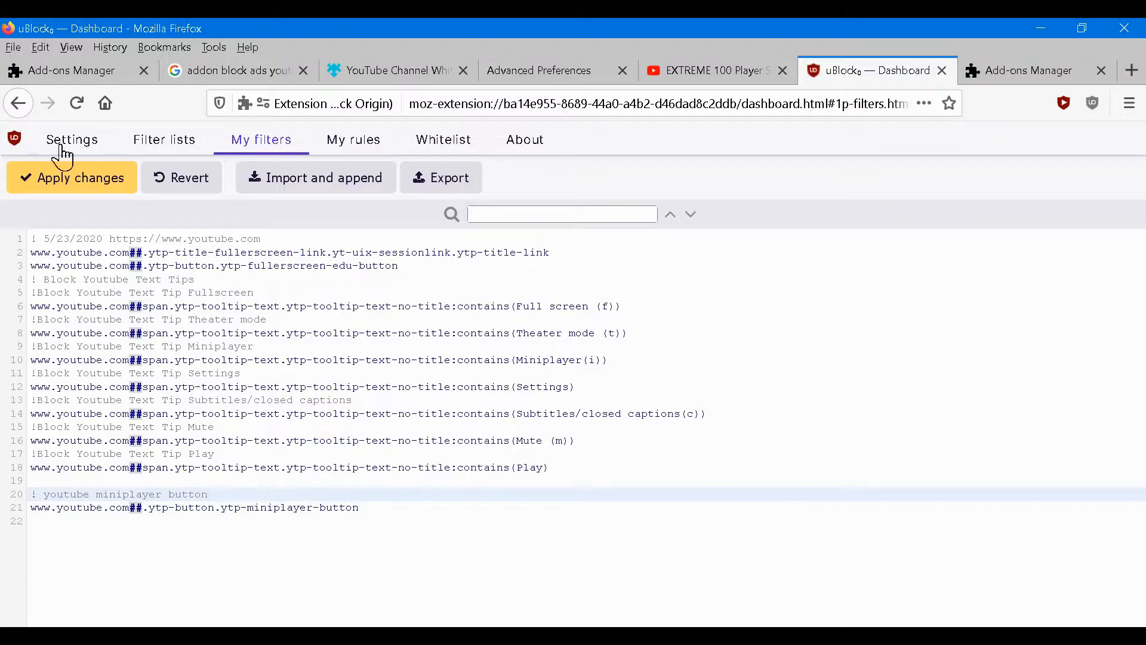
Step: Add the comment "!Youtube Title" on a new line above the ytp-title-fullscreen-link filter
{"action": "left_click", "coordinate": [581, 257]}
{"action": "key", "text": "Up"}
{"action": "key", "text": "Return"}
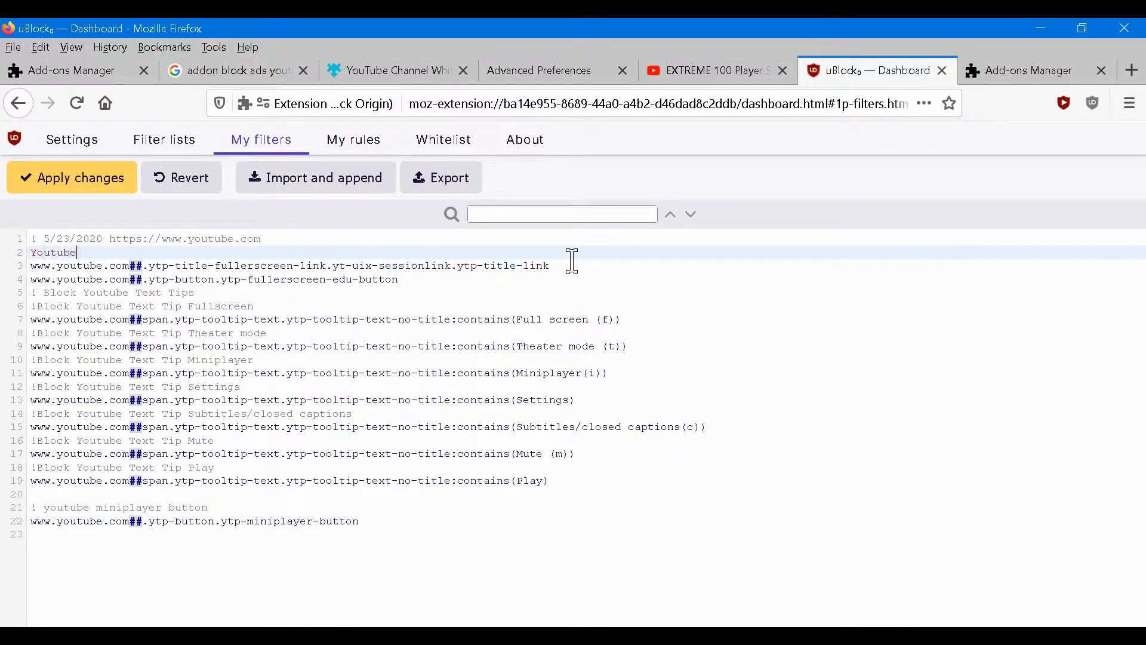
{"action": "type", "text": "!"}
Step: Add "!Youtube Fullscreen scroll down to view" above the edu-button filter, change the title comment to "!Youtube Fullscreen Title" and apply the changes
{"action": "key", "text": "Down"}
{"action": "key", "text": "Down"}
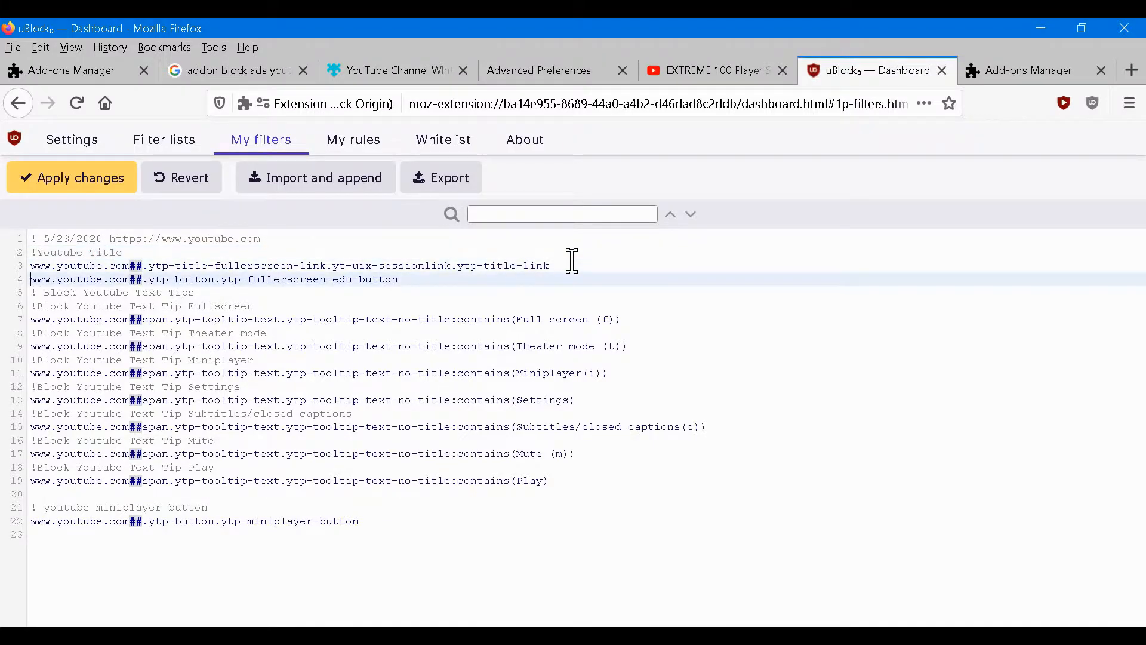
{"action": "key", "text": "Return"}
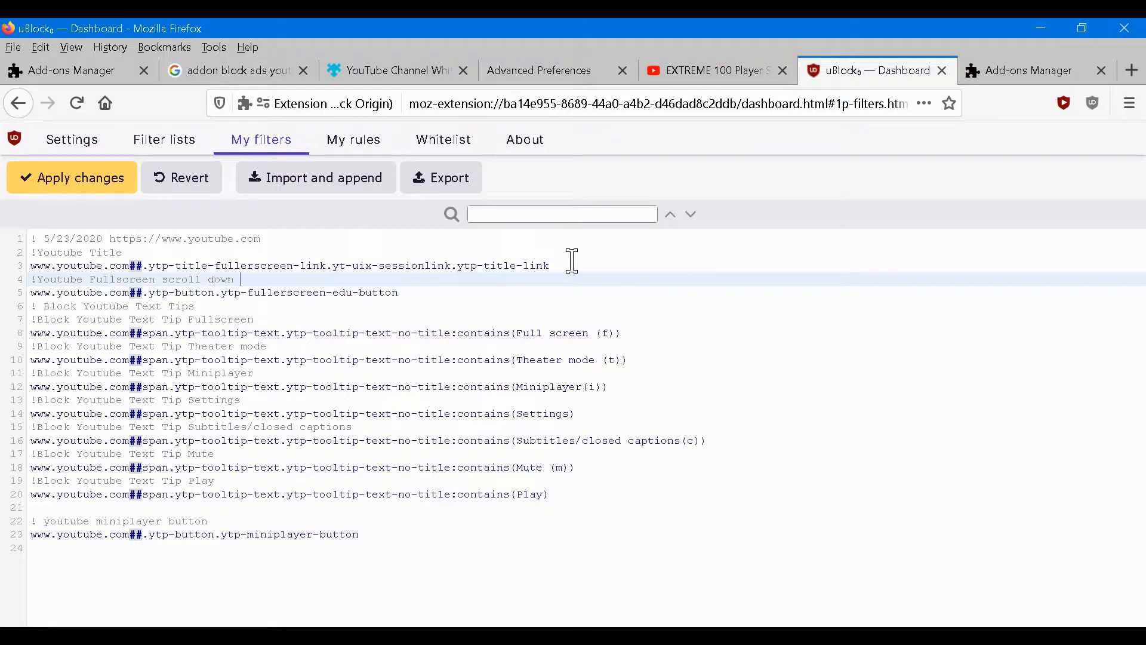
{"action": "key", "text": "Up"}
{"action": "key", "text": "Up"}
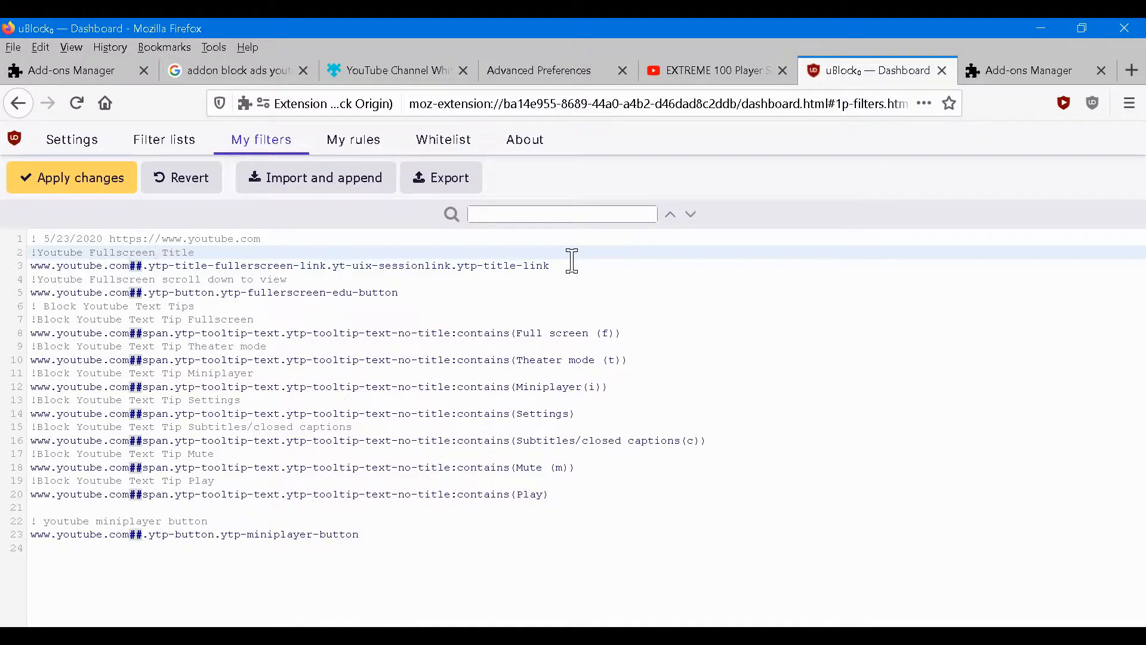
{"action": "left_click", "coordinate": [95, 176]}
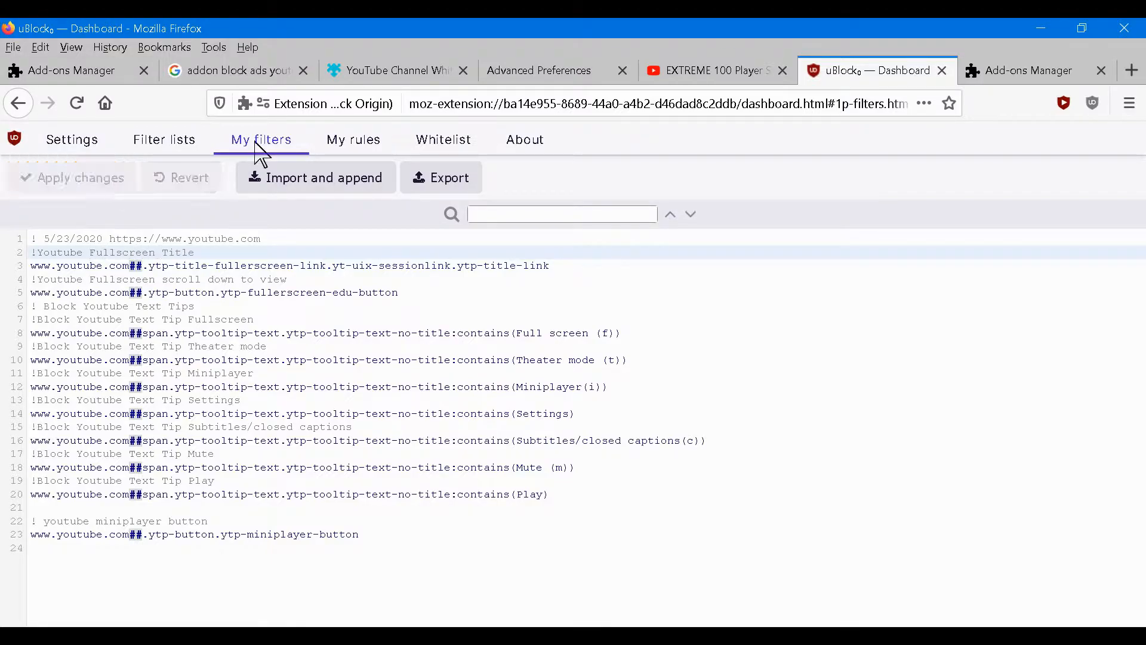
Step: Play the YouTube video in full screen, check the player for remaining tooltips and titles, and exit full screen to check the windowed player
{"action": "left_click", "coordinate": [741, 78]}
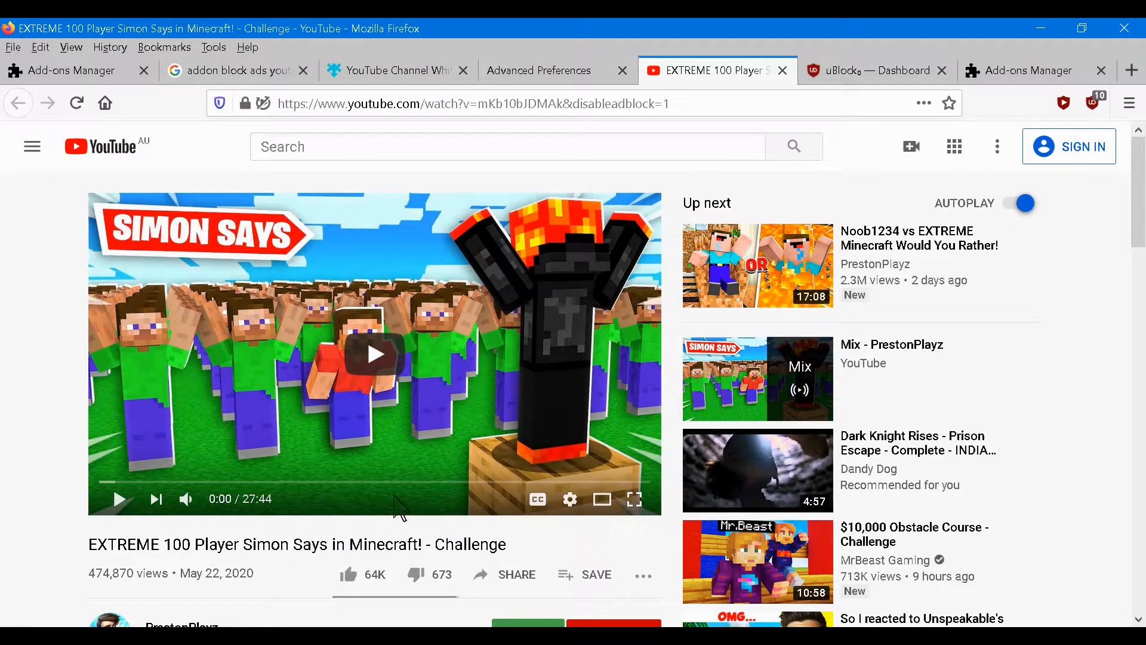
{"action": "double_click", "coordinate": [548, 321]}
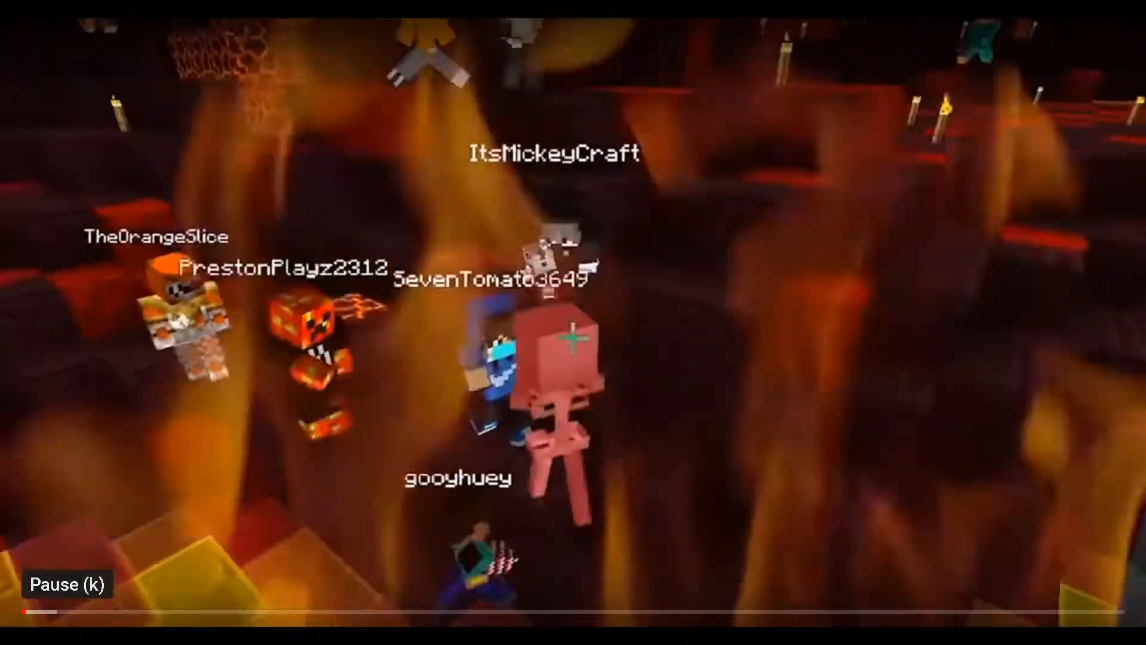
{"action": "left_click", "coordinate": [45, 633]}
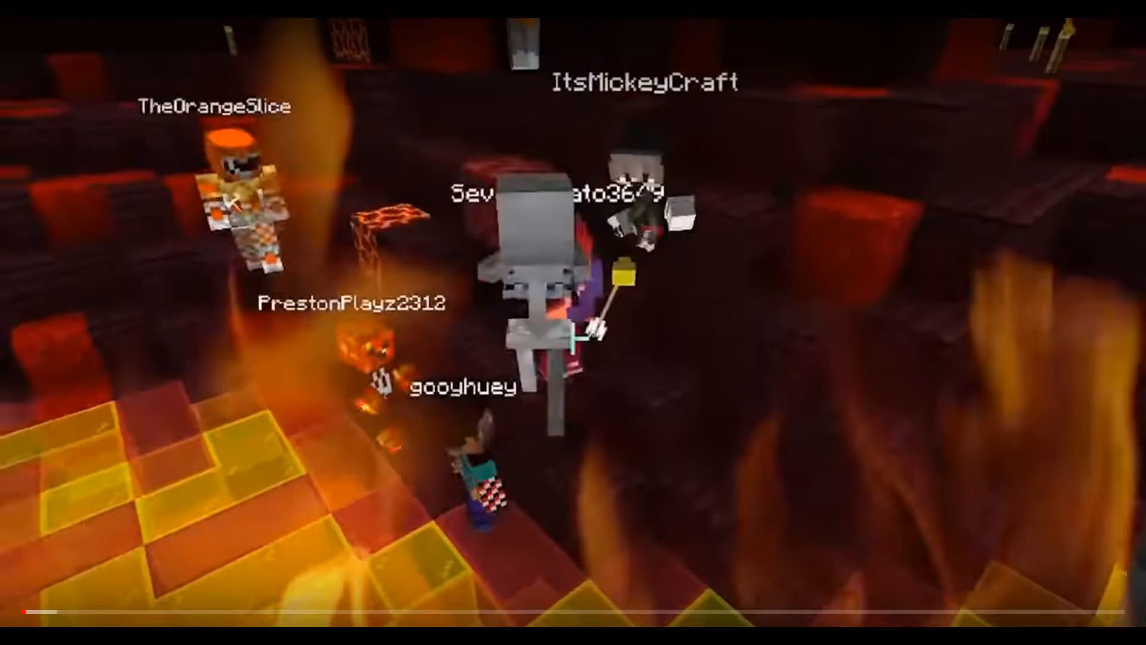
{"action": "key", "text": "Escape"}
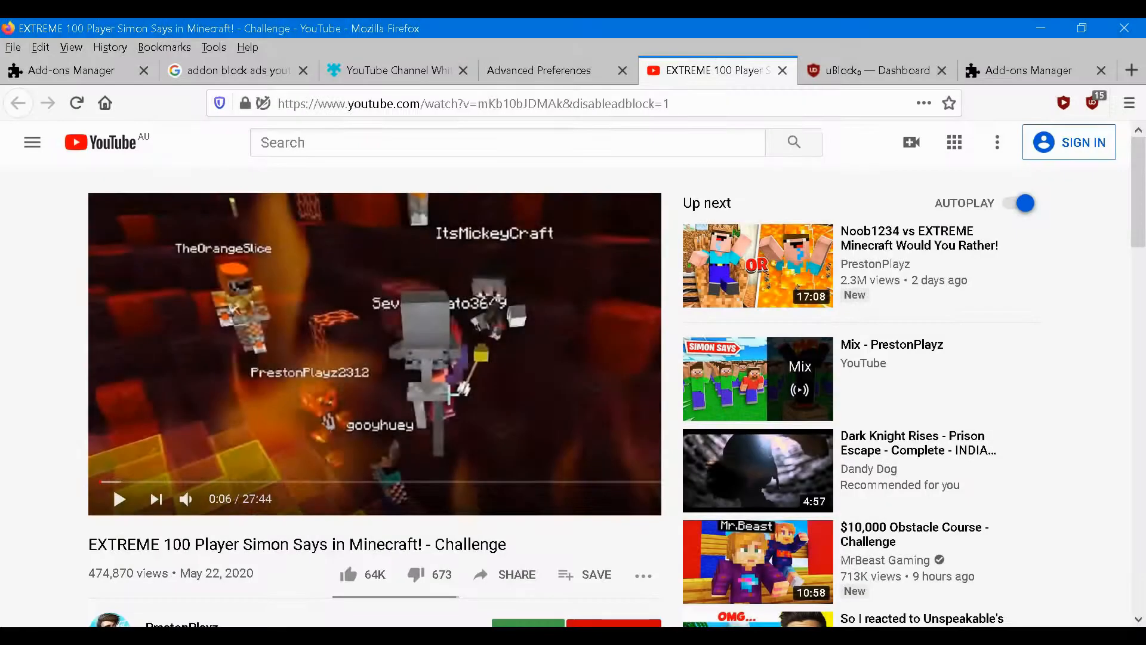
{"action": "scroll", "coordinate": [550, 556], "scroll_direction": "down", "scroll_amount": 2}
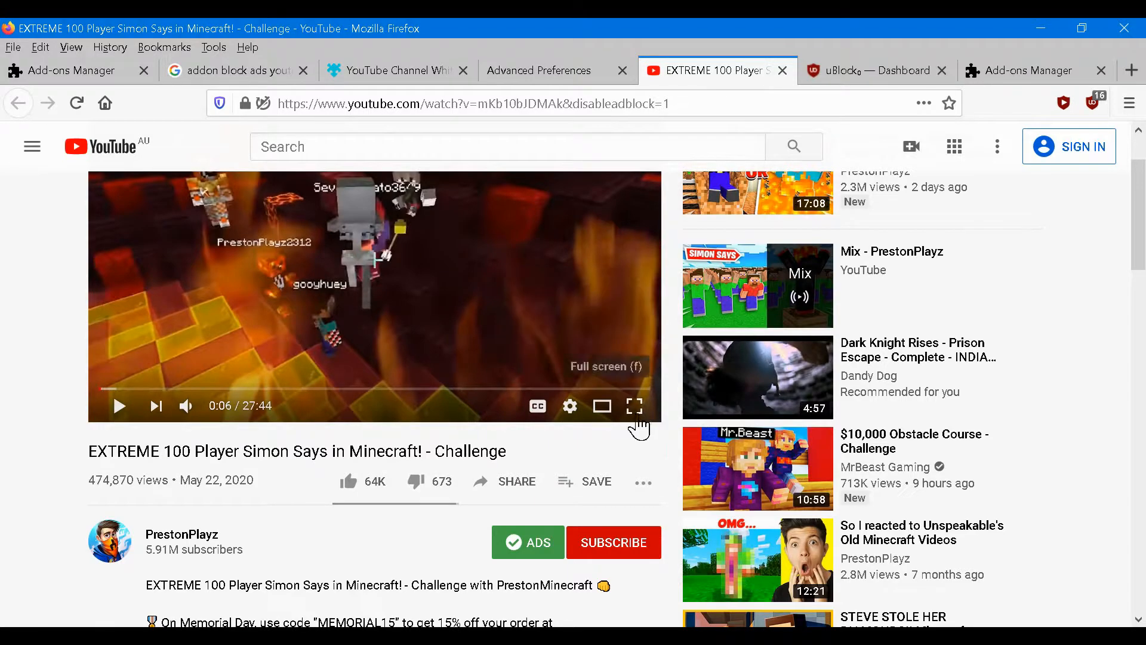
Step: Copy the Play tooltip filter without its :contains part, paste it on a new line below "! Block Youtube Text Tips" and apply the changes
{"action": "right_click", "coordinate": [887, 78]}
{"action": "left_click", "coordinate": [888, 78]}
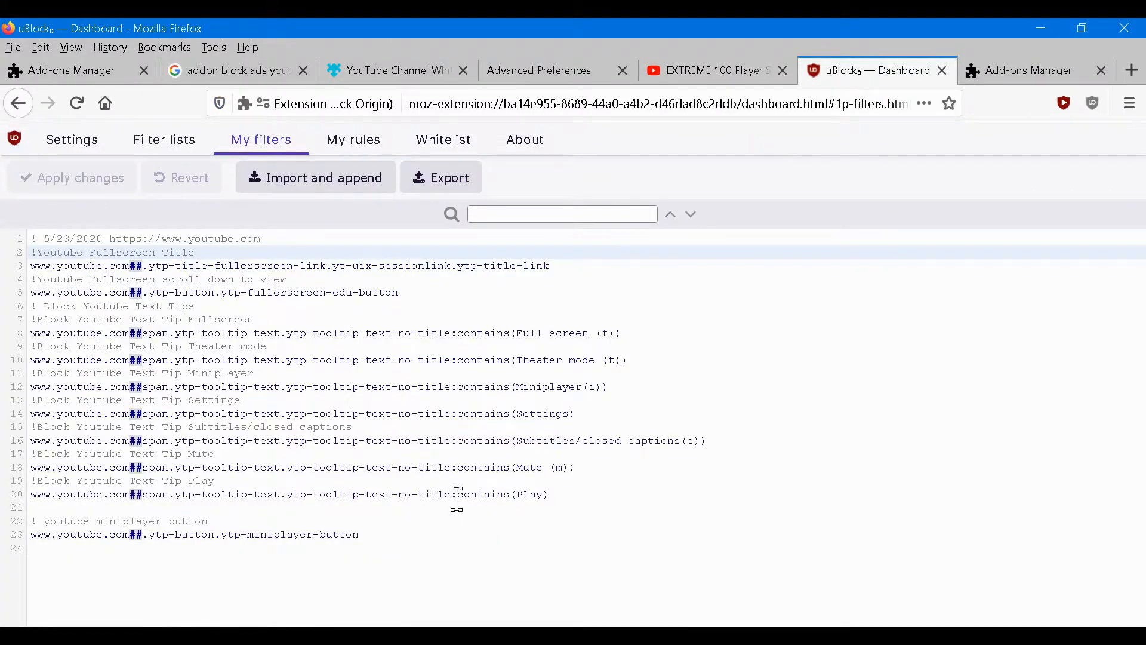
{"action": "left_click_drag", "start_coordinate": [452, 499], "coordinate": [21, 506]}
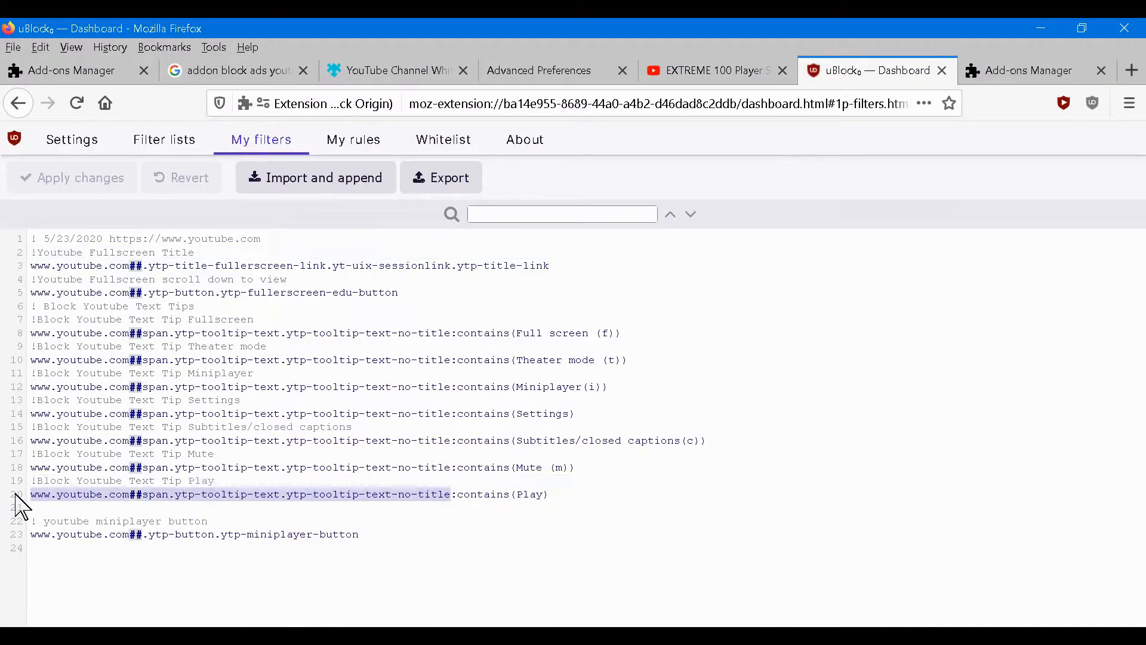
{"action": "right_click", "coordinate": [78, 497]}
{"action": "left_click", "coordinate": [174, 320]}
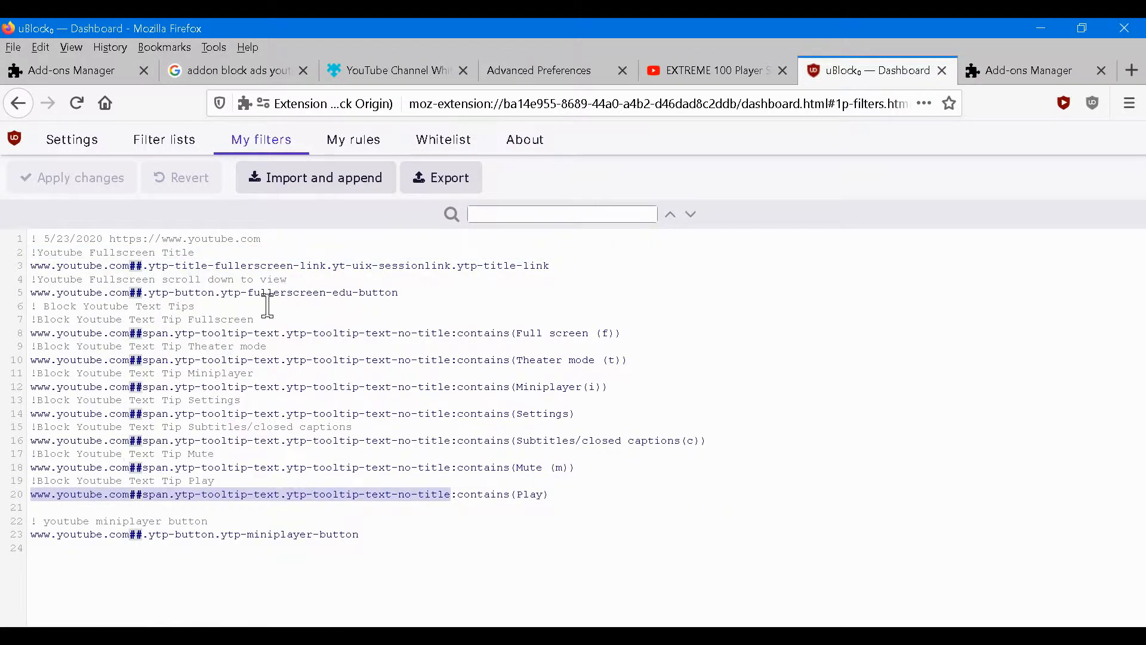
{"action": "left_click", "coordinate": [235, 307]}
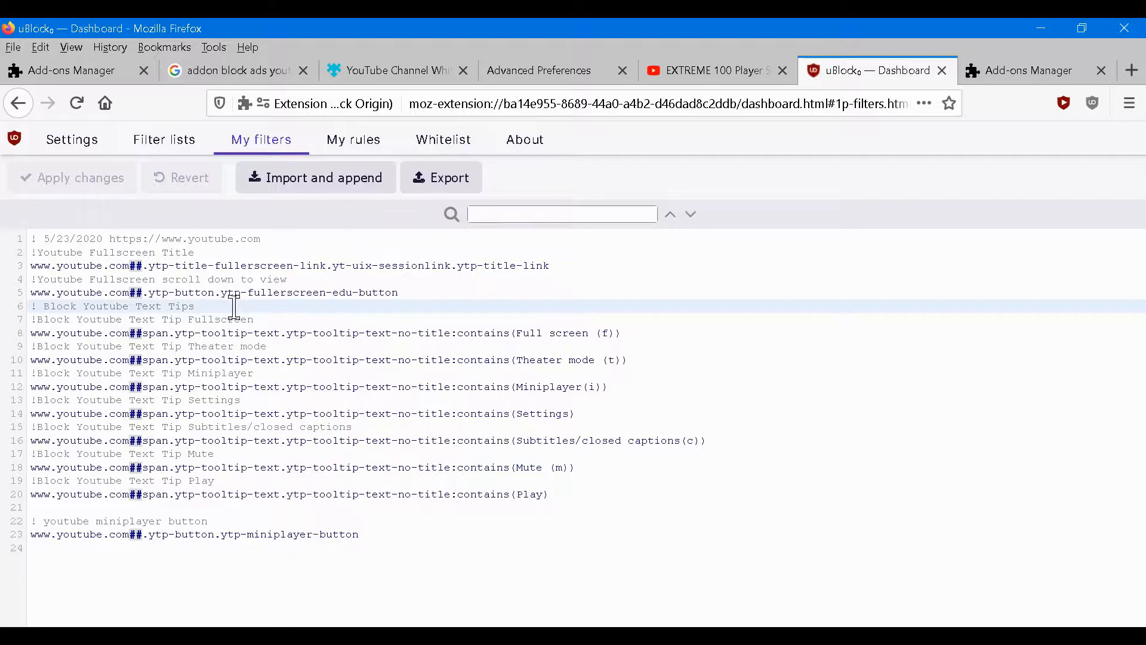
{"action": "key", "text": "Return"}
{"action": "key", "text": "ctrl+v"}
Step: Check the player buttons on the YouTube page for tooltips, reopen the video address in a new tab and close the old tab
{"action": "left_click", "coordinate": [740, 72]}
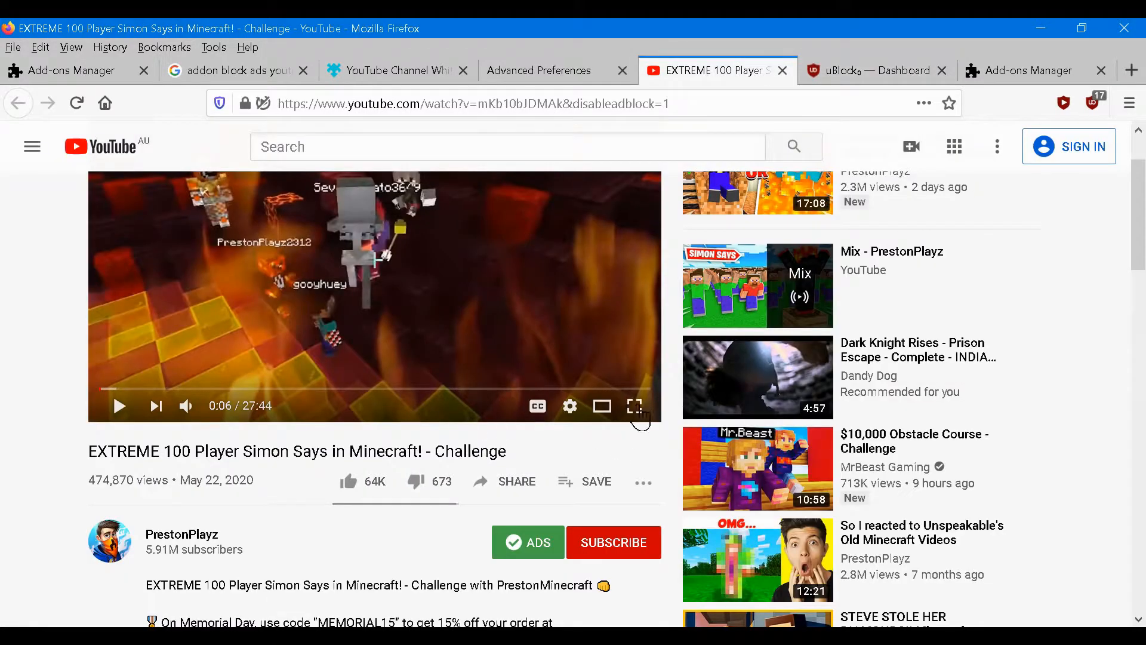
{"action": "mouse_move", "coordinate": [194, 412]}
{"action": "left_click", "coordinate": [675, 104]}
{"action": "left_click_drag", "start_coordinate": [603, 105], "coordinate": [762, 73]}
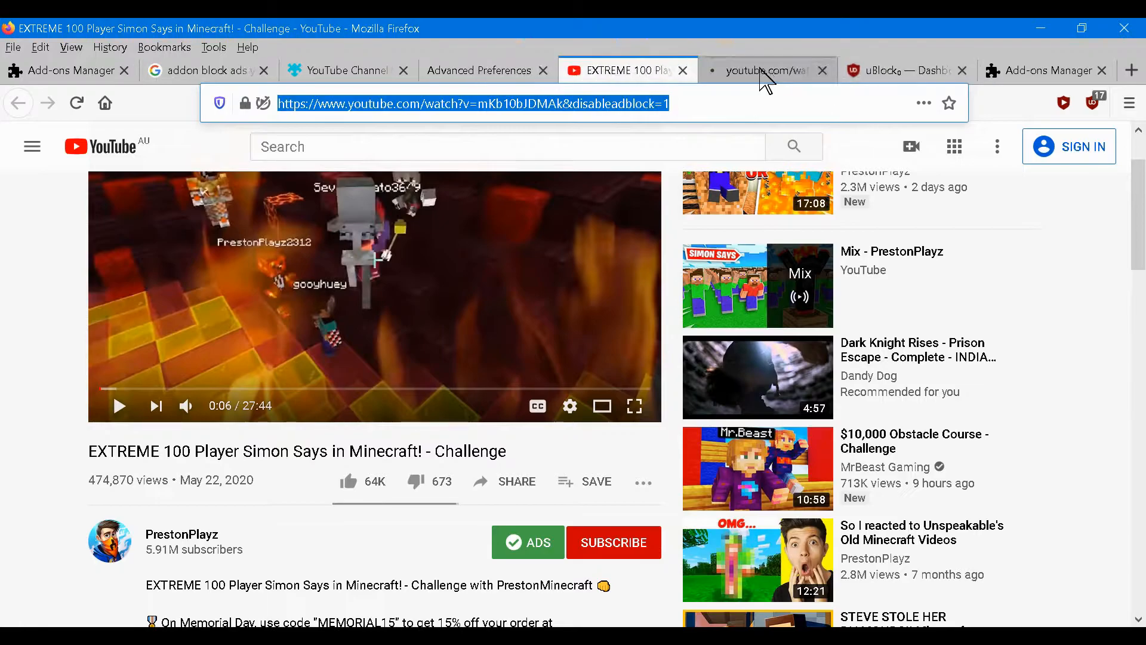
{"action": "left_click", "coordinate": [683, 71]}
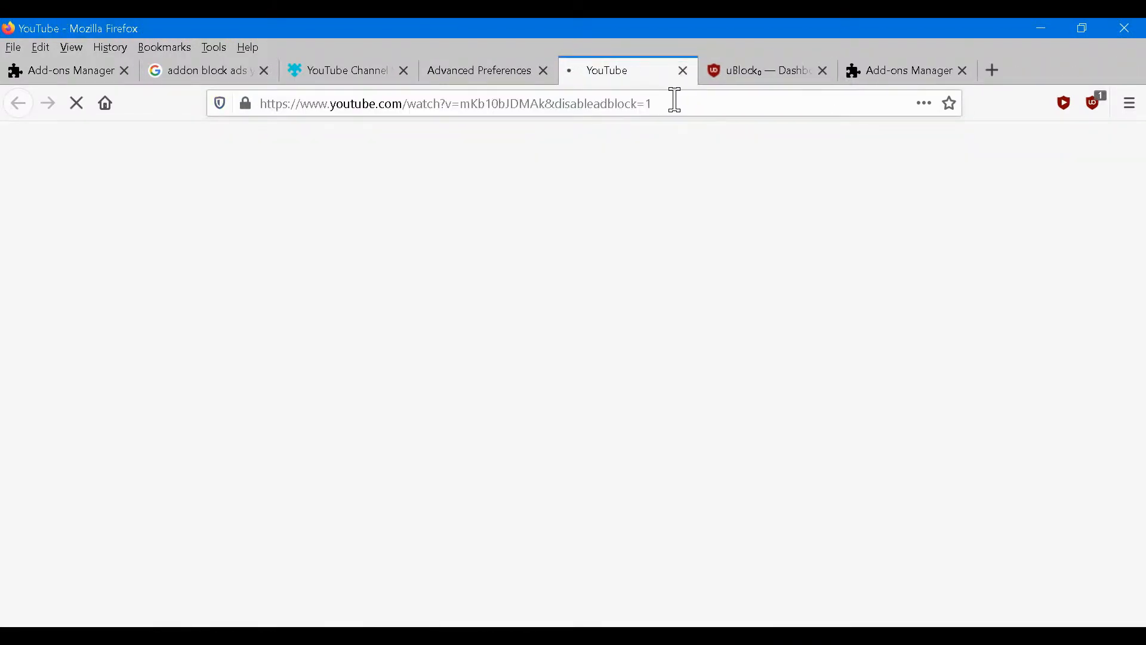
{"action": "left_click", "coordinate": [675, 104]}
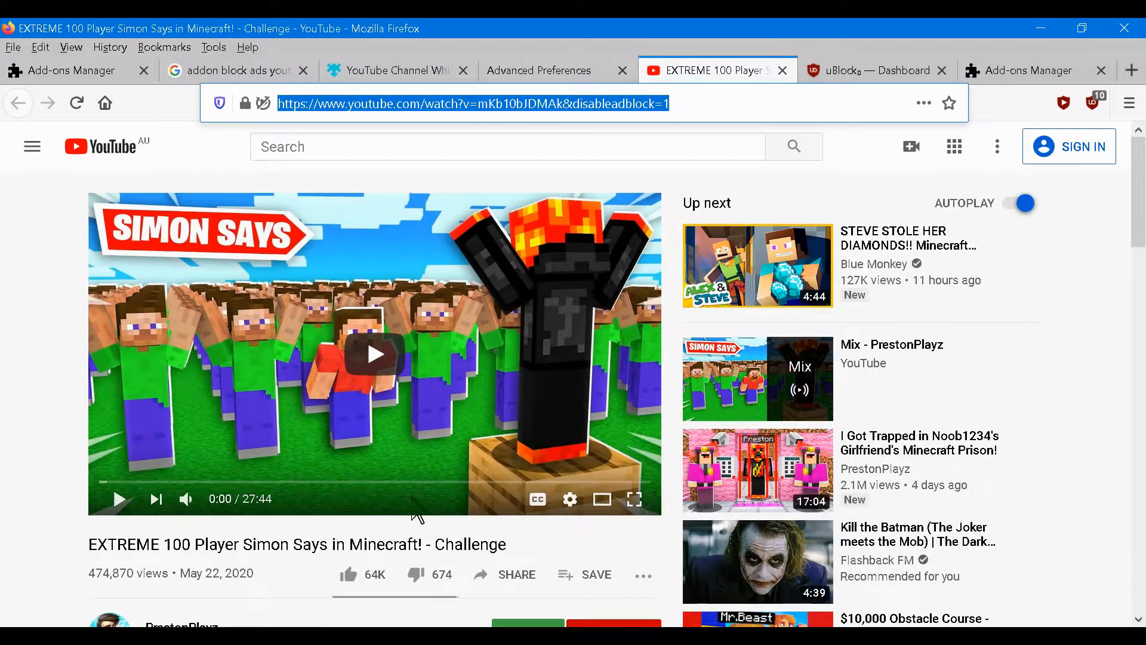
Step: Examine the video player in full screen and windowed view for tooltips, and review the custom filter list in the uBlock dashboard
{"action": "double_click", "coordinate": [535, 473]}
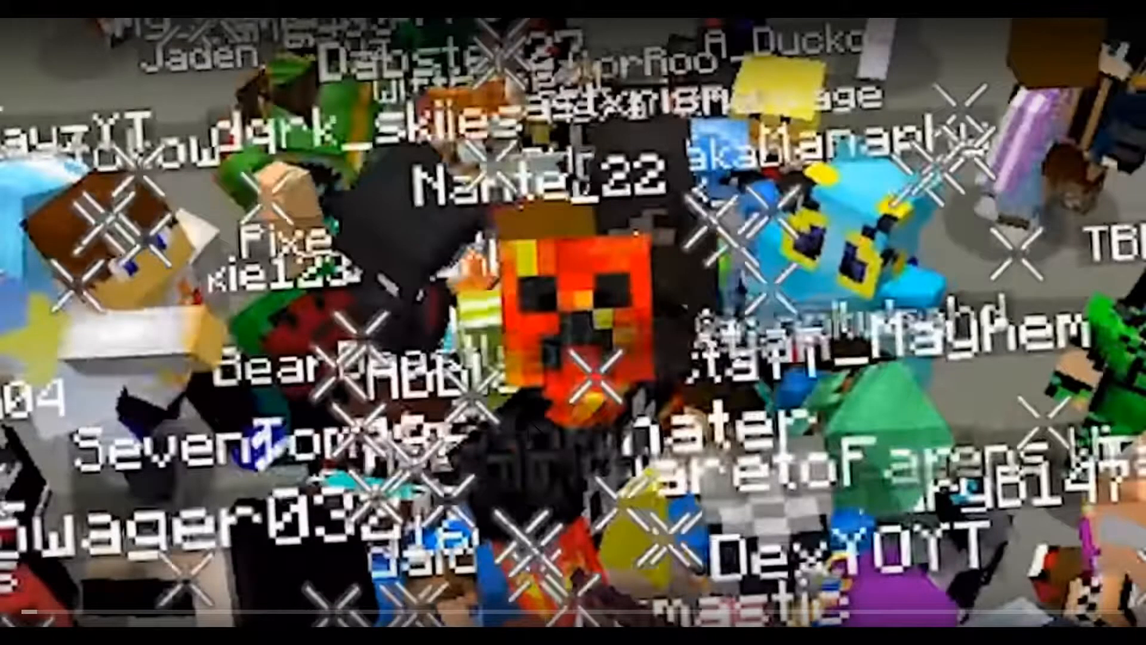
{"action": "double_click", "coordinate": [534, 425]}
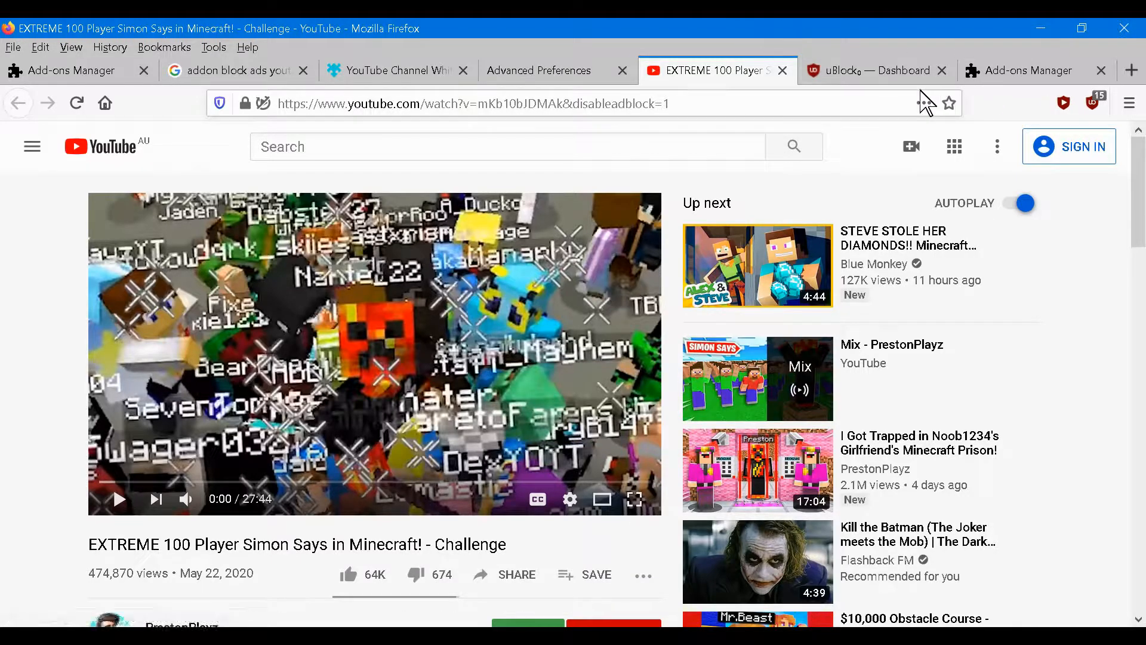
{"action": "left_click", "coordinate": [900, 70]}
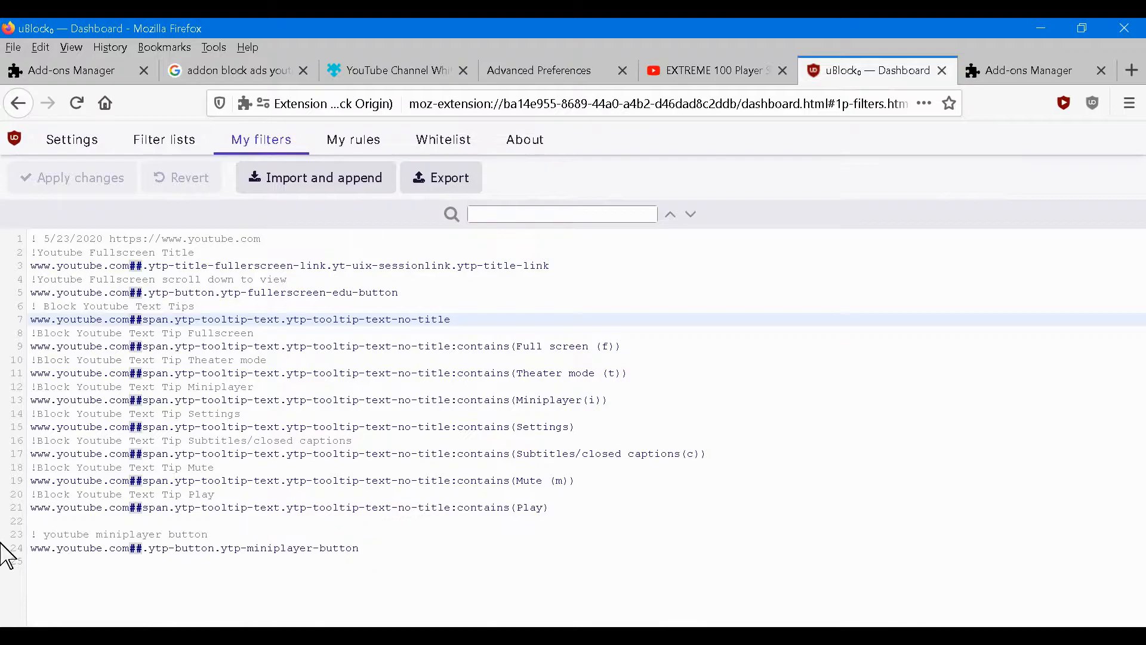
{"action": "left_click", "coordinate": [77, 104]}
{"action": "left_click", "coordinate": [763, 72]}
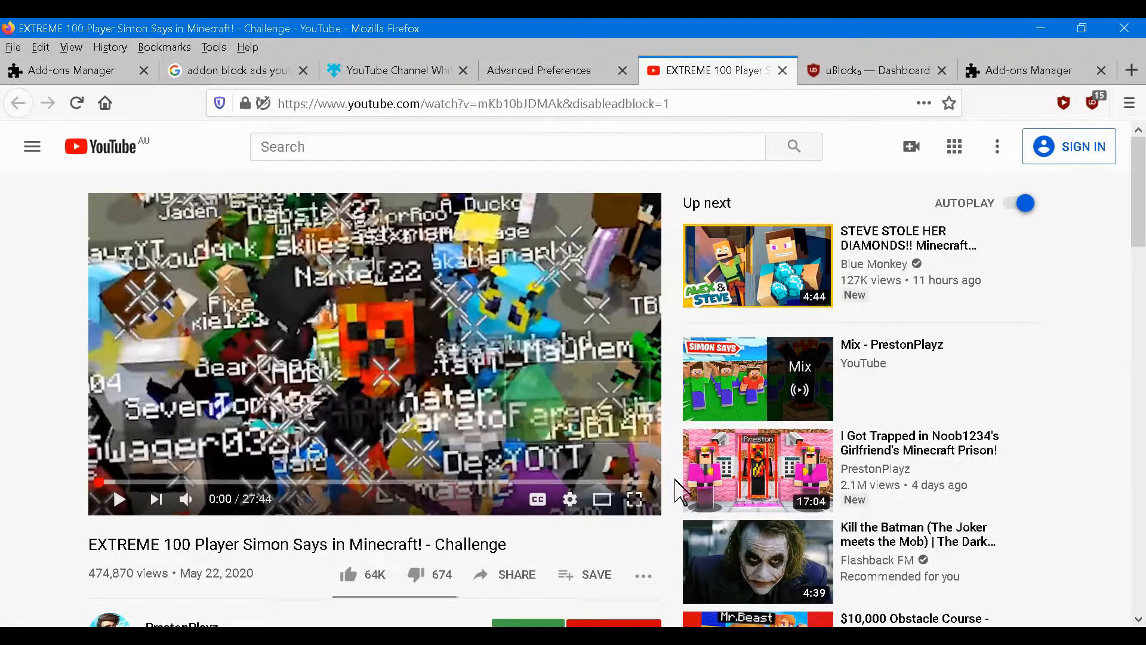
{"action": "left_click", "coordinate": [897, 74]}
{"action": "key", "text": "Home"}
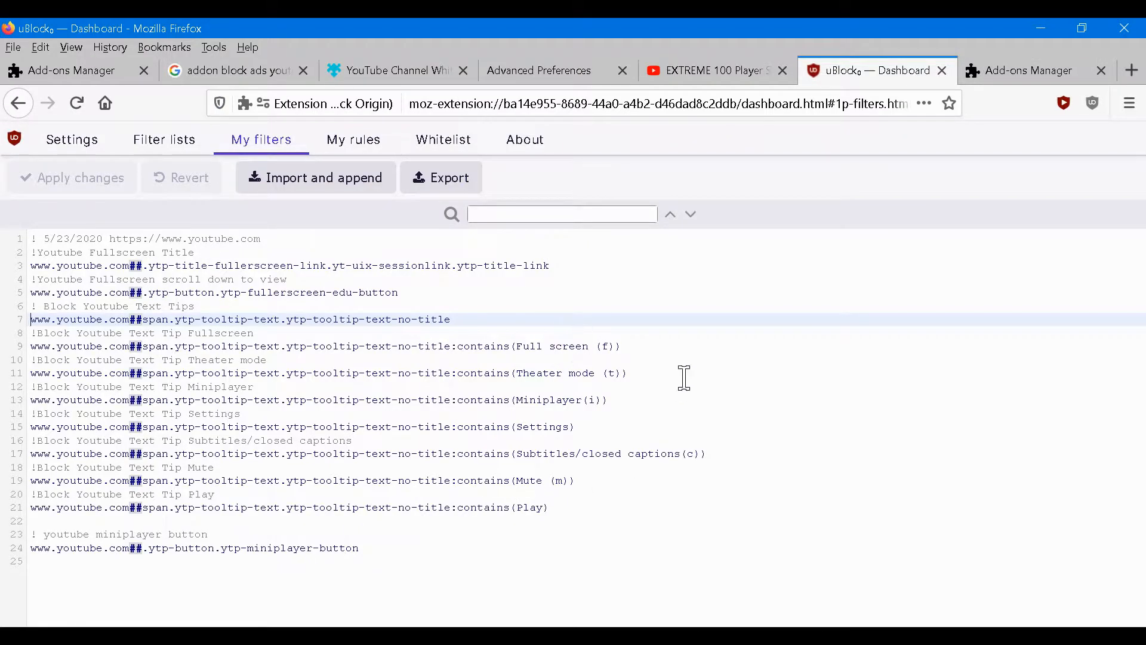
Step: On the YouTube video page, start the uBlock element picker and pick the Minecraft and Gaming block below the description
{"action": "left_click", "coordinate": [757, 74]}
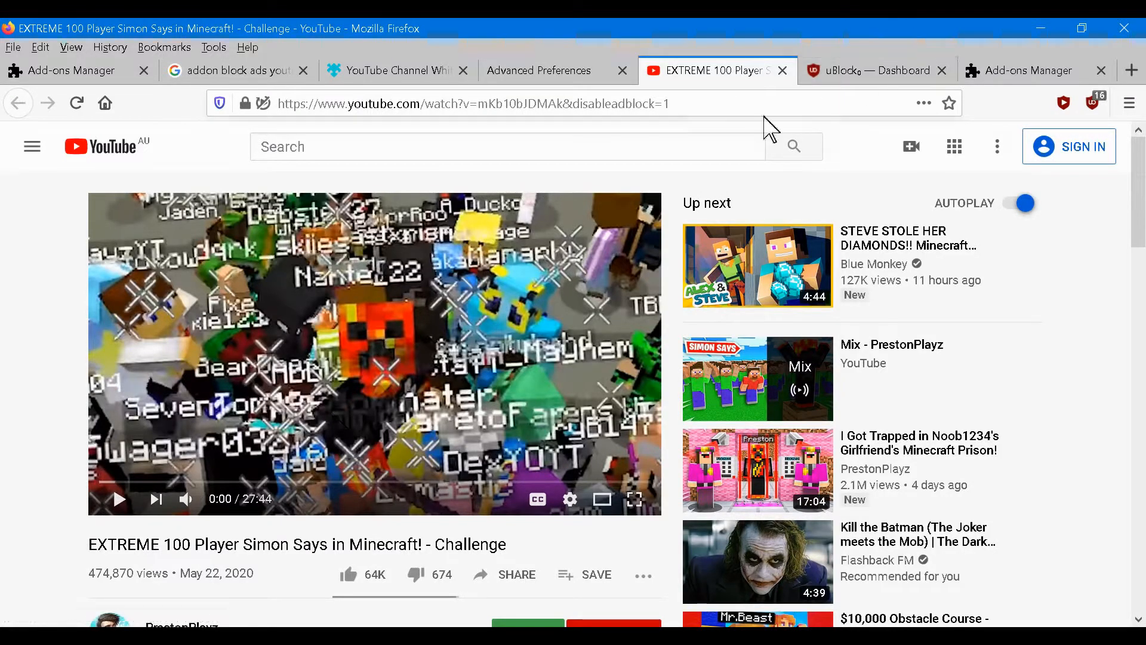
{"action": "scroll", "coordinate": [157, 343], "scroll_direction": "down", "scroll_amount": 10}
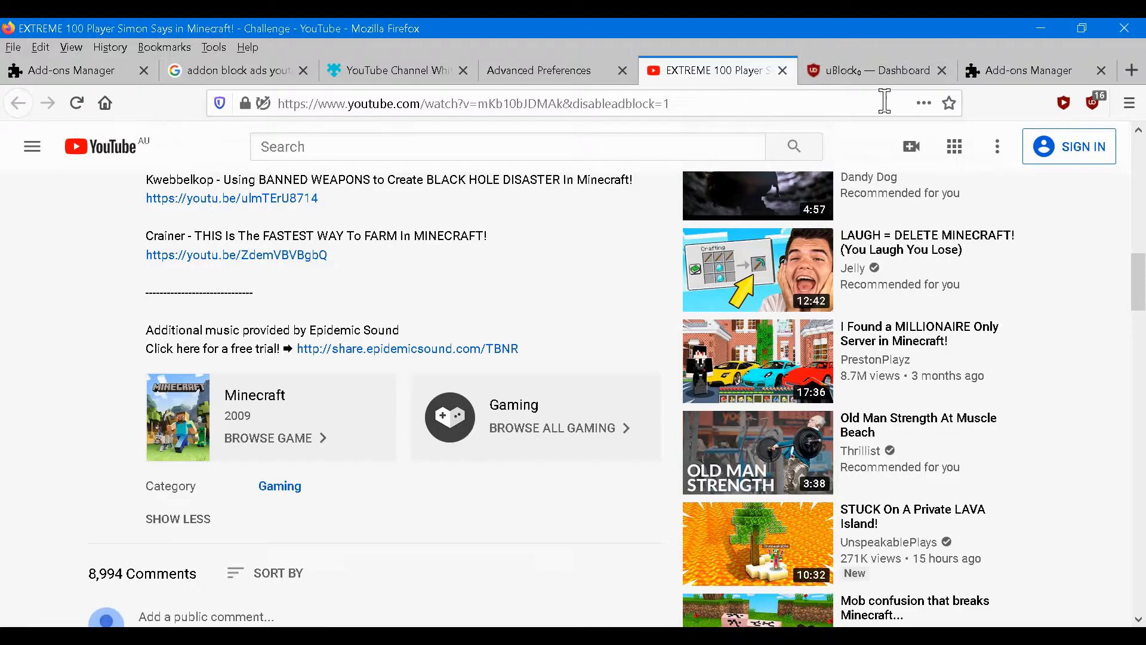
{"action": "left_click", "coordinate": [1093, 103]}
{"action": "left_click", "coordinate": [966, 410]}
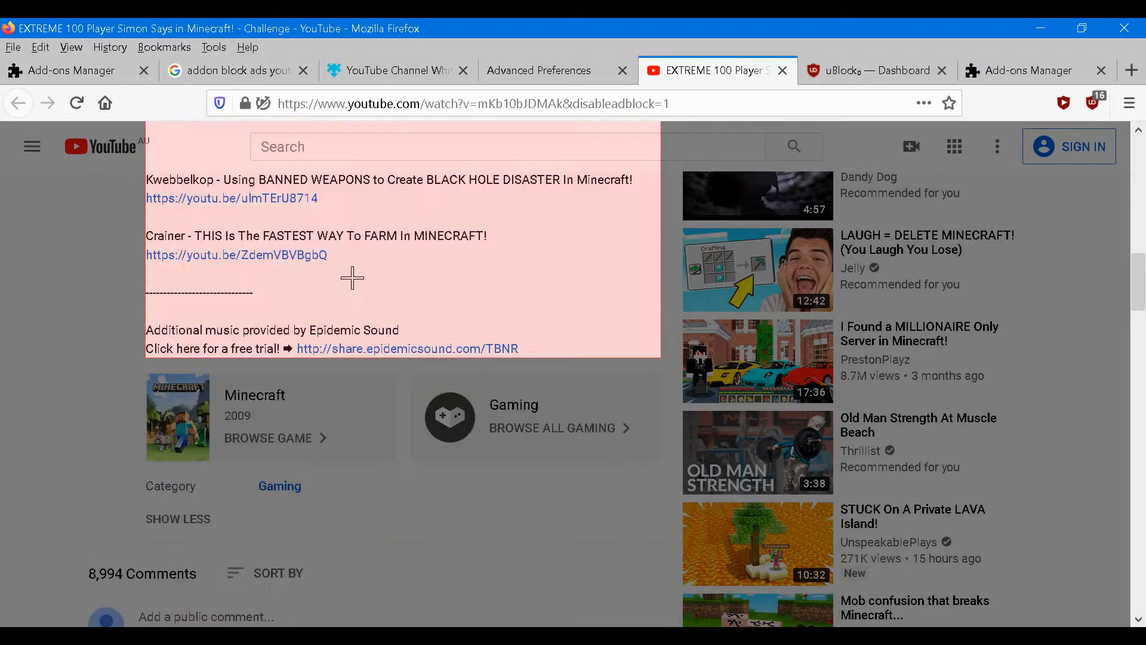
{"action": "left_click", "coordinate": [636, 470]}
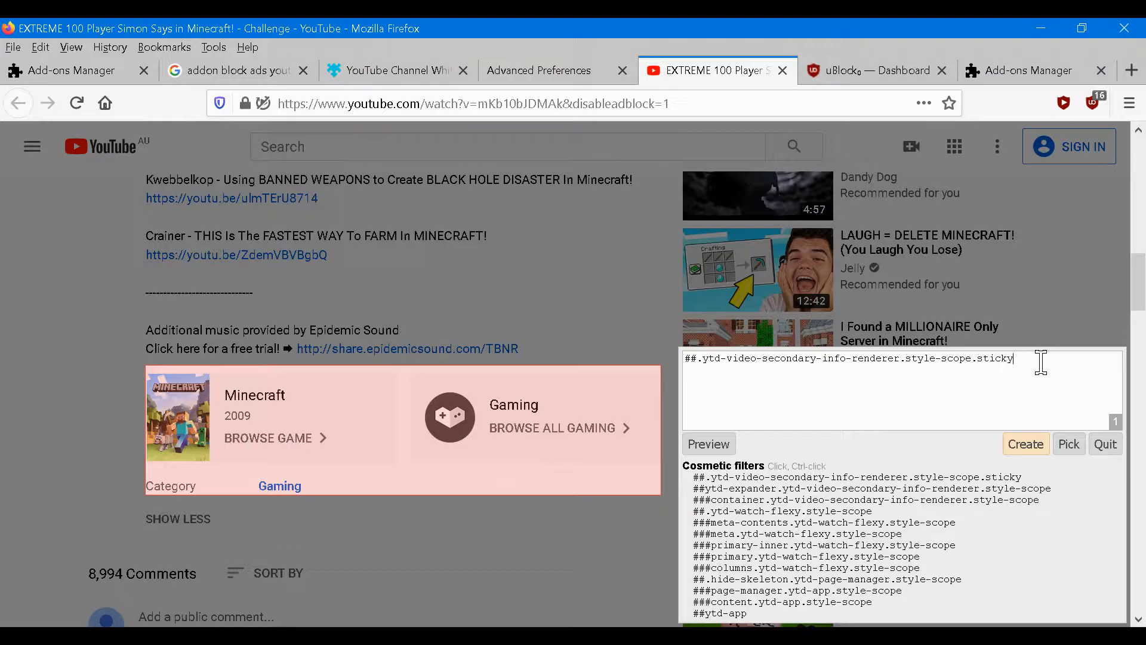
Step: Append :contains(Gaming) to the picked .sticky filter, cut the whole filter text and quit the element picker
{"action": "type", "text": ":conta"}
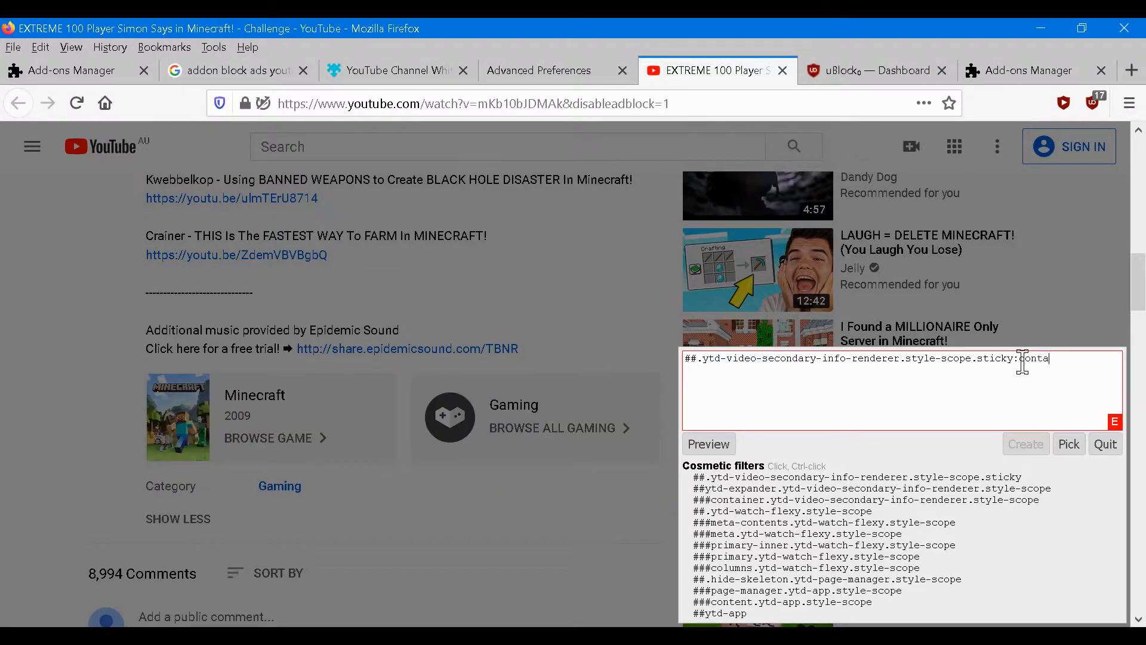
{"action": "type", "text": "ins()"}
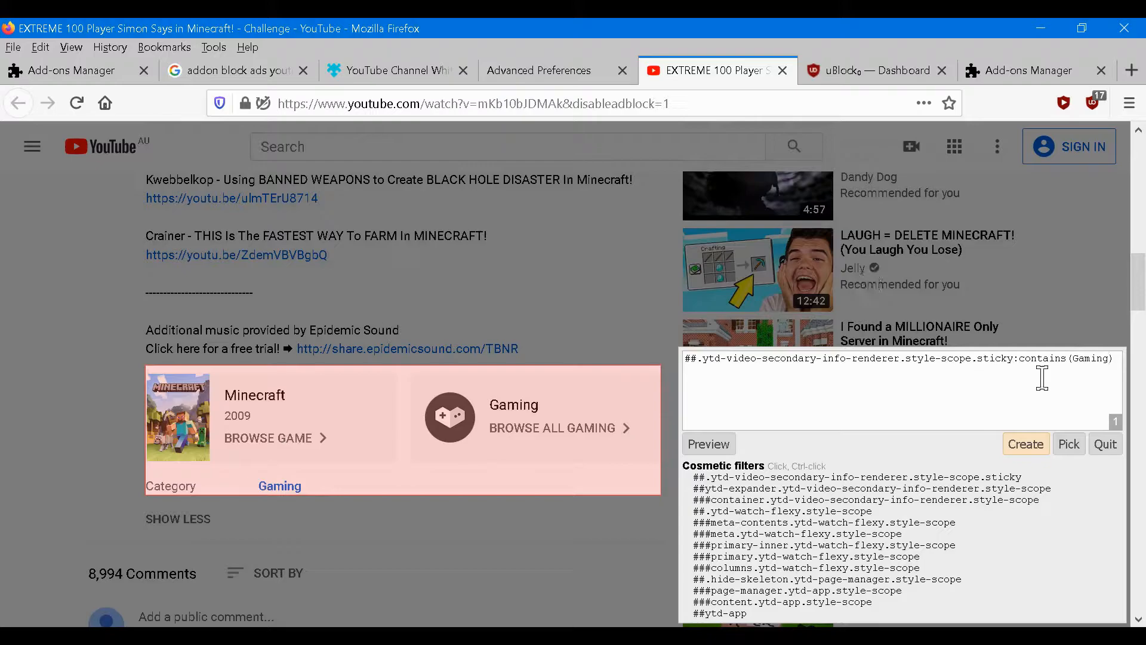
{"action": "left_click_drag", "start_coordinate": [1118, 357], "coordinate": [603, 358]}
{"action": "right_click", "coordinate": [807, 363]}
{"action": "left_click", "coordinate": [859, 393]}
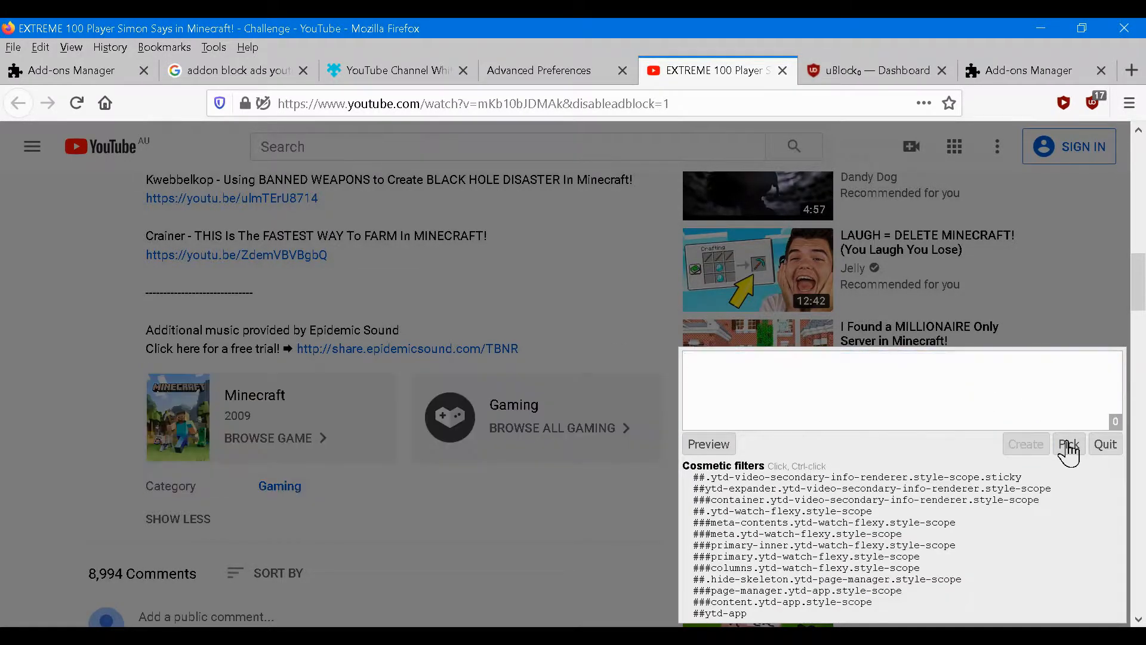
{"action": "left_click", "coordinate": [1106, 445]}
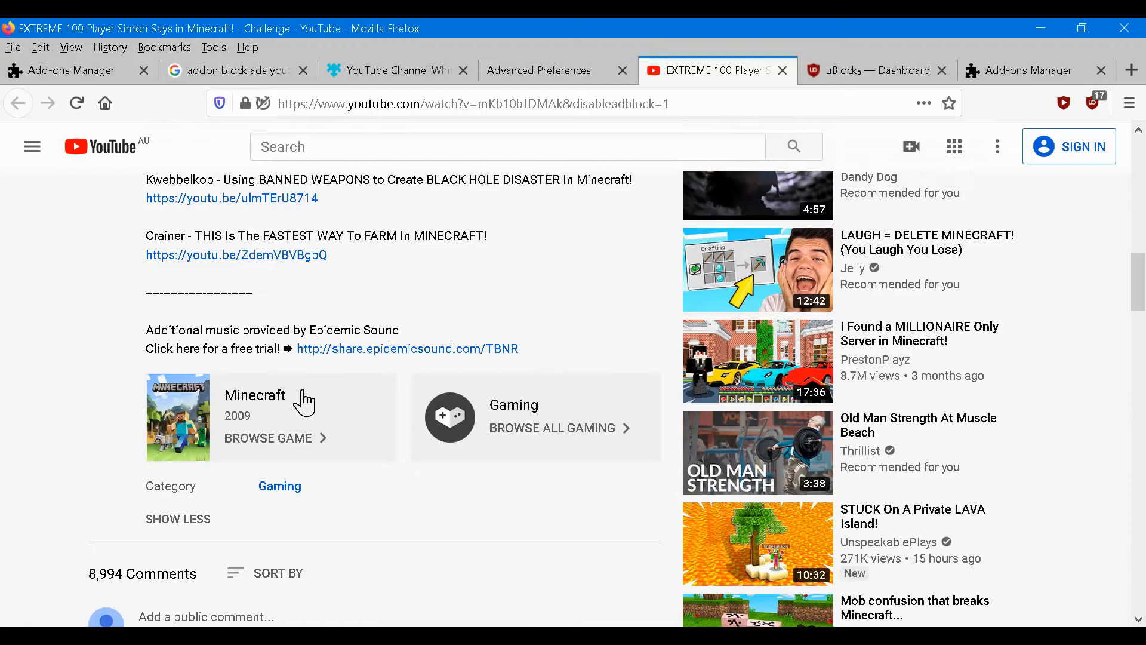
Step: Inspect the Gaming category link and trace its HTML up to the ytd-metadata-row-container-renderer element
{"action": "right_click", "coordinate": [279, 483]}
{"action": "left_click", "coordinate": [377, 447]}
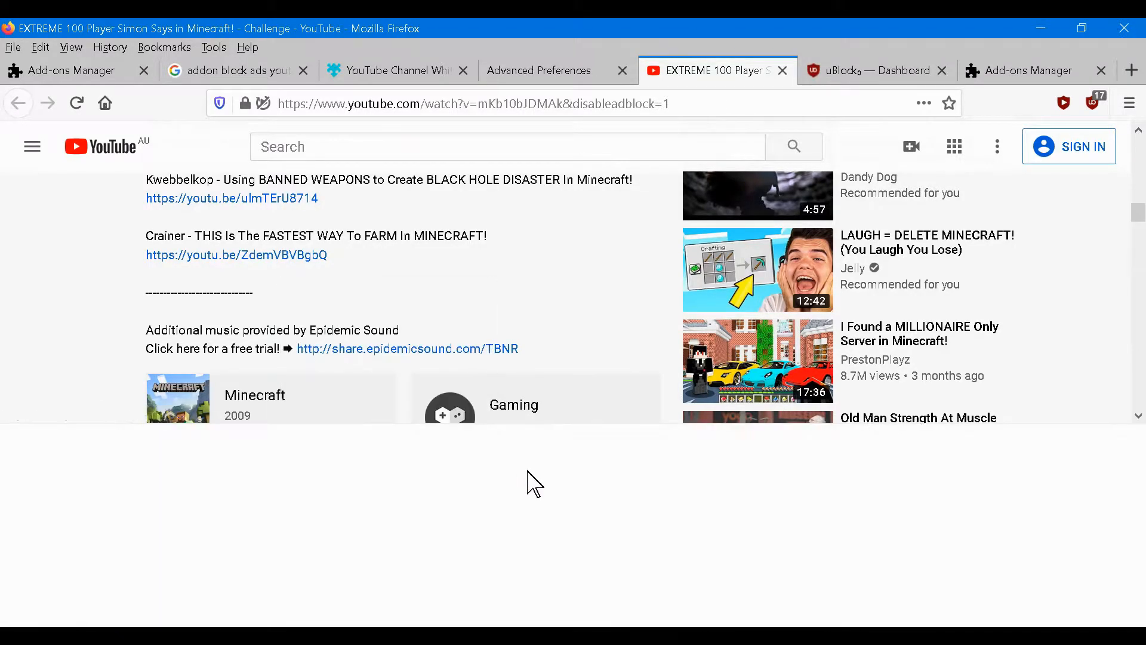
{"action": "scroll", "coordinate": [640, 338], "scroll_direction": "down", "scroll_amount": 2}
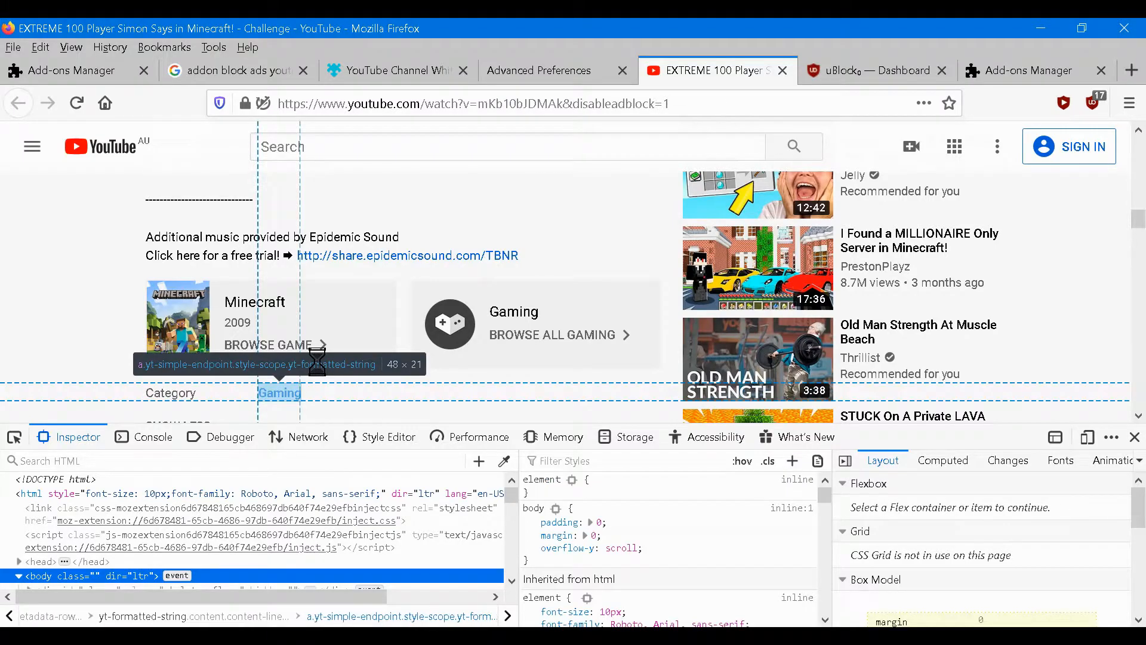
{"action": "left_click", "coordinate": [280, 403]}
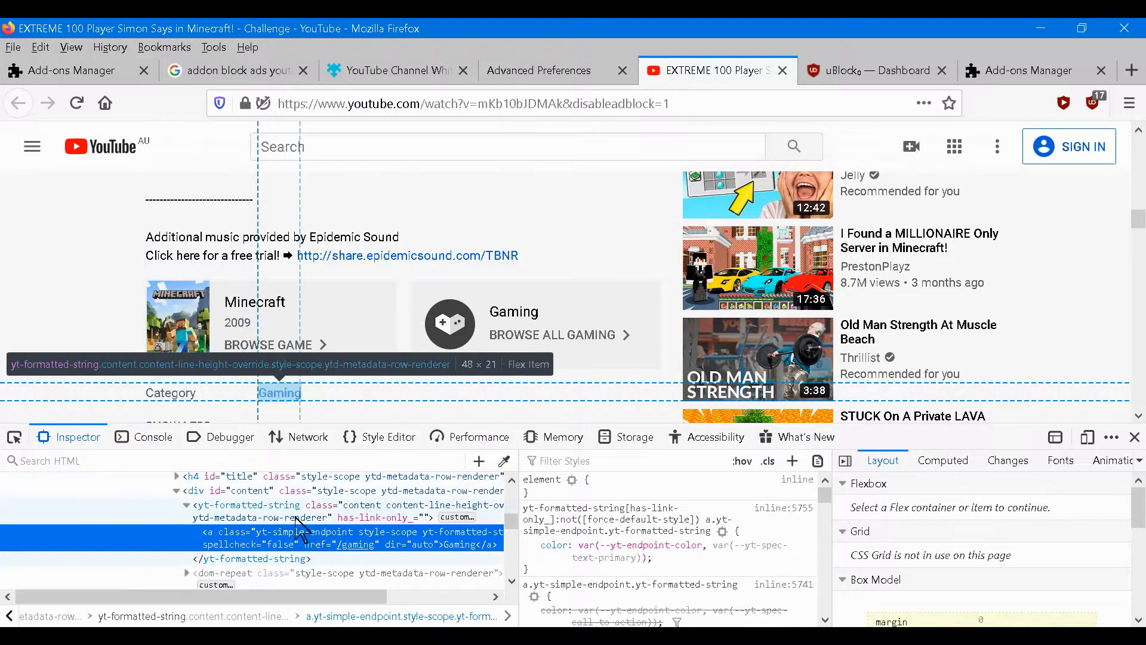
{"action": "scroll", "coordinate": [293, 526], "scroll_direction": "up", "scroll_amount": 2}
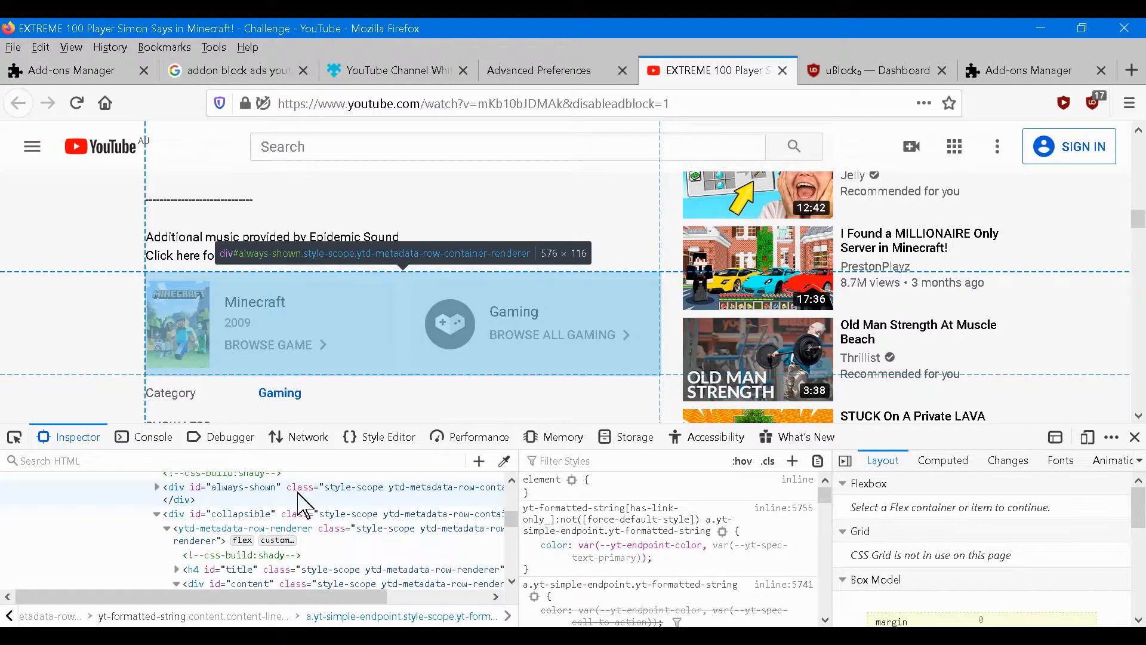
{"action": "scroll", "coordinate": [299, 514], "scroll_direction": "up", "scroll_amount": 2}
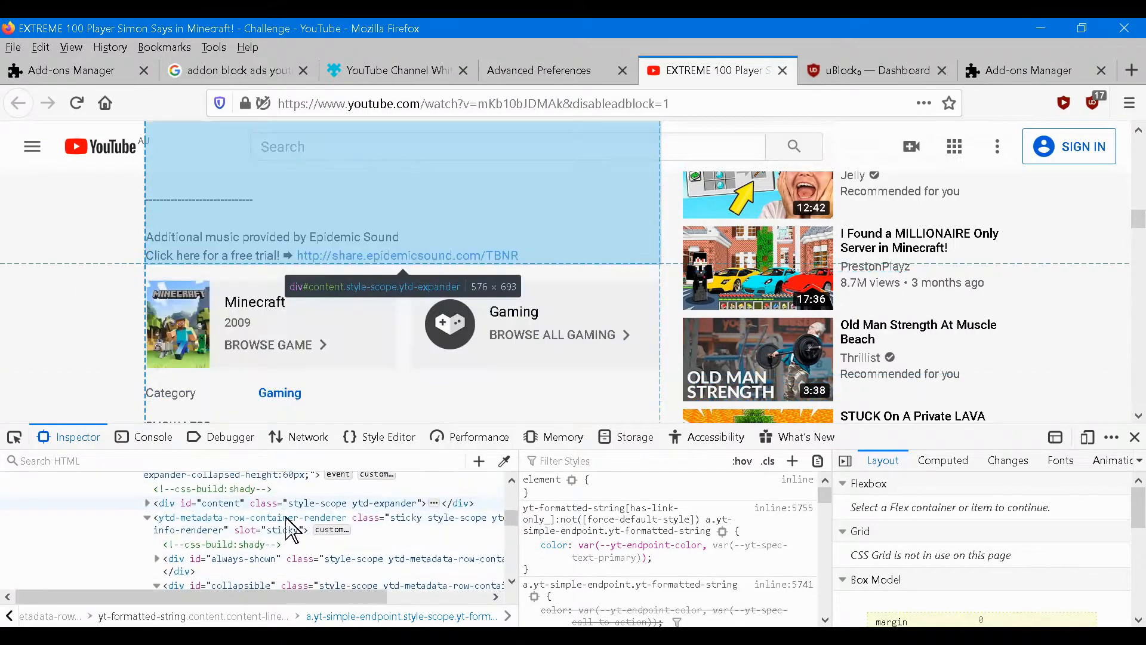
{"action": "scroll", "coordinate": [291, 529], "scroll_direction": "up", "scroll_amount": 1}
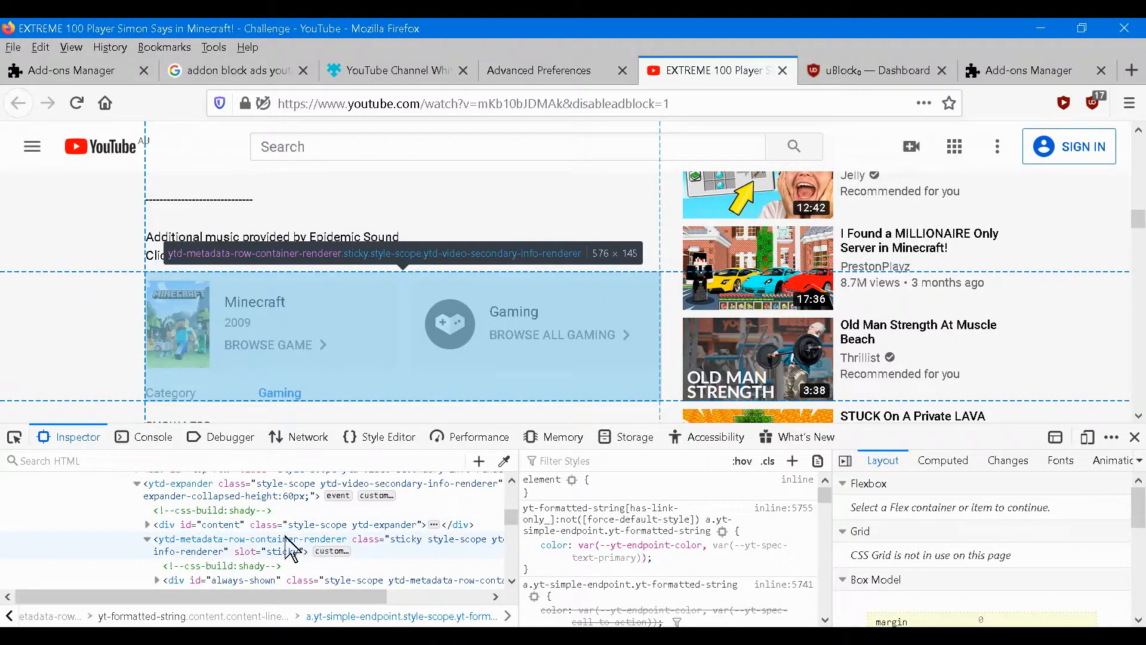
Step: Pick a suggested video with the uBlock element picker and replace its filter text with the cut Gaming filter
{"action": "left_click", "coordinate": [1102, 107]}
{"action": "left_click", "coordinate": [964, 412]}
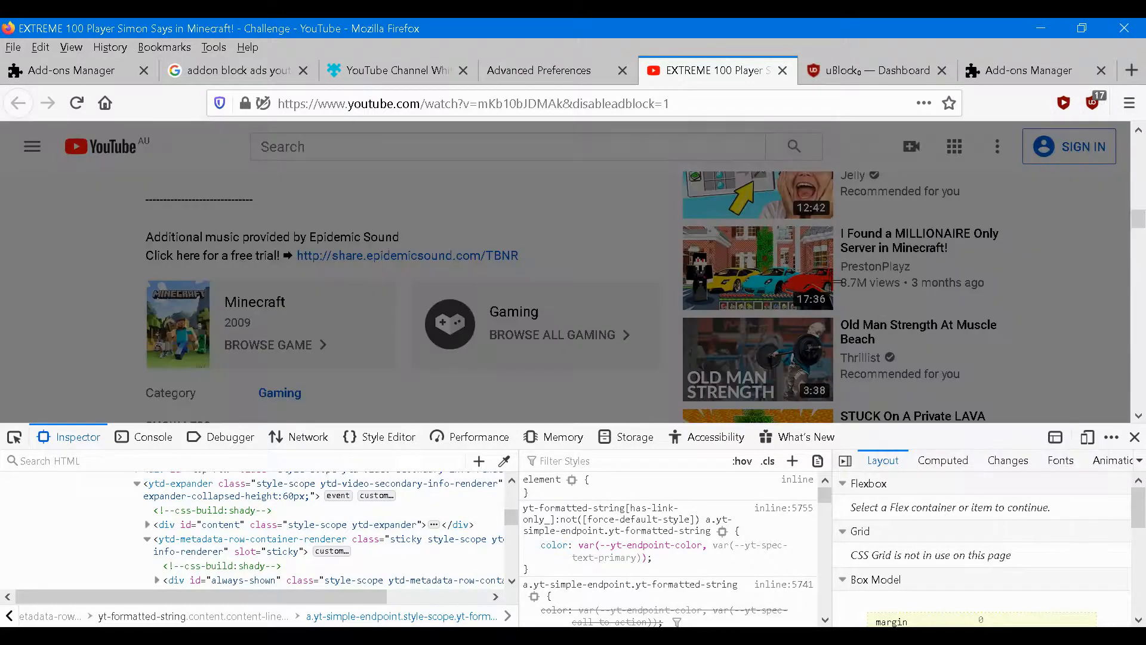
{"action": "left_click", "coordinate": [855, 281]}
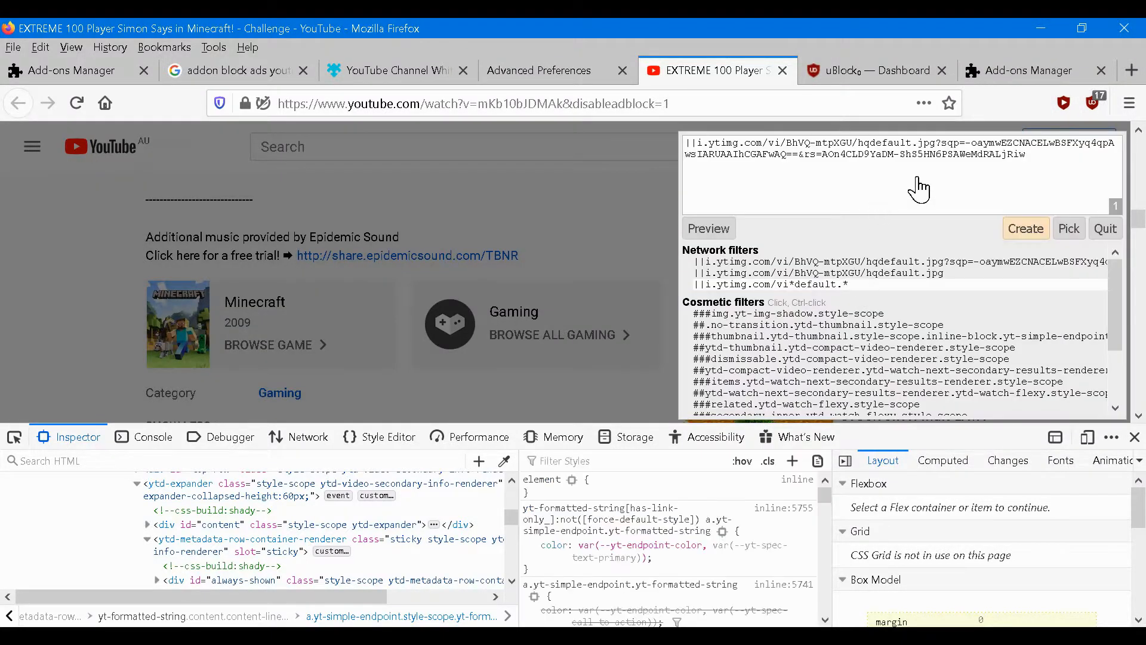
{"action": "left_click_drag", "start_coordinate": [1057, 154], "coordinate": [595, 139]}
{"action": "right_click", "coordinate": [777, 147]}
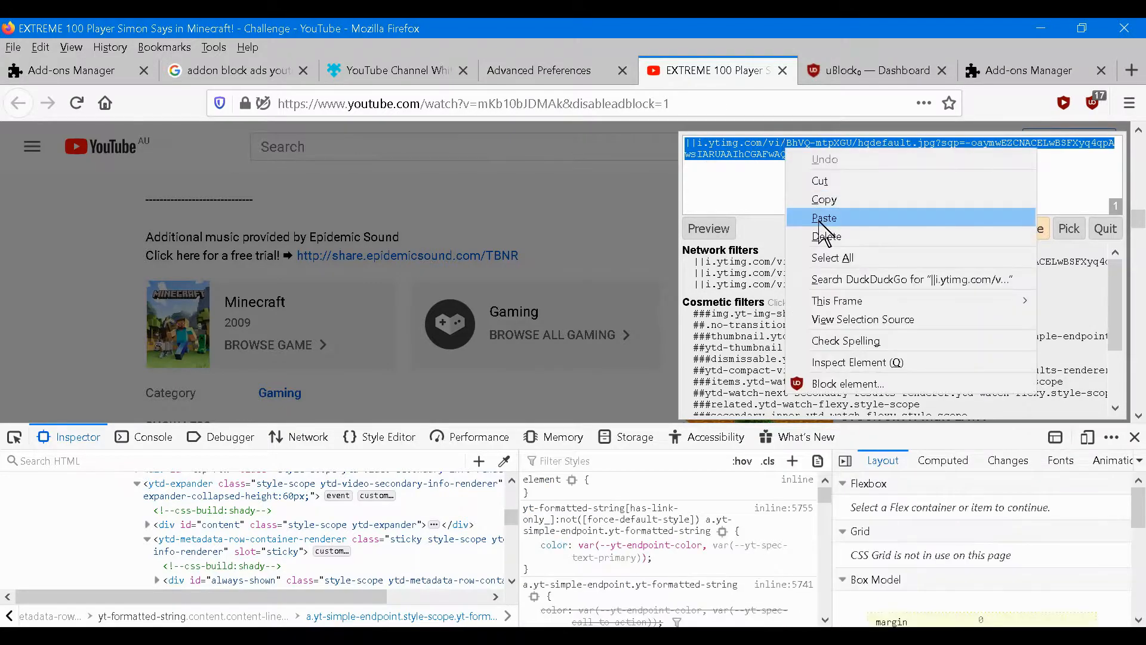
{"action": "left_click", "coordinate": [818, 218]}
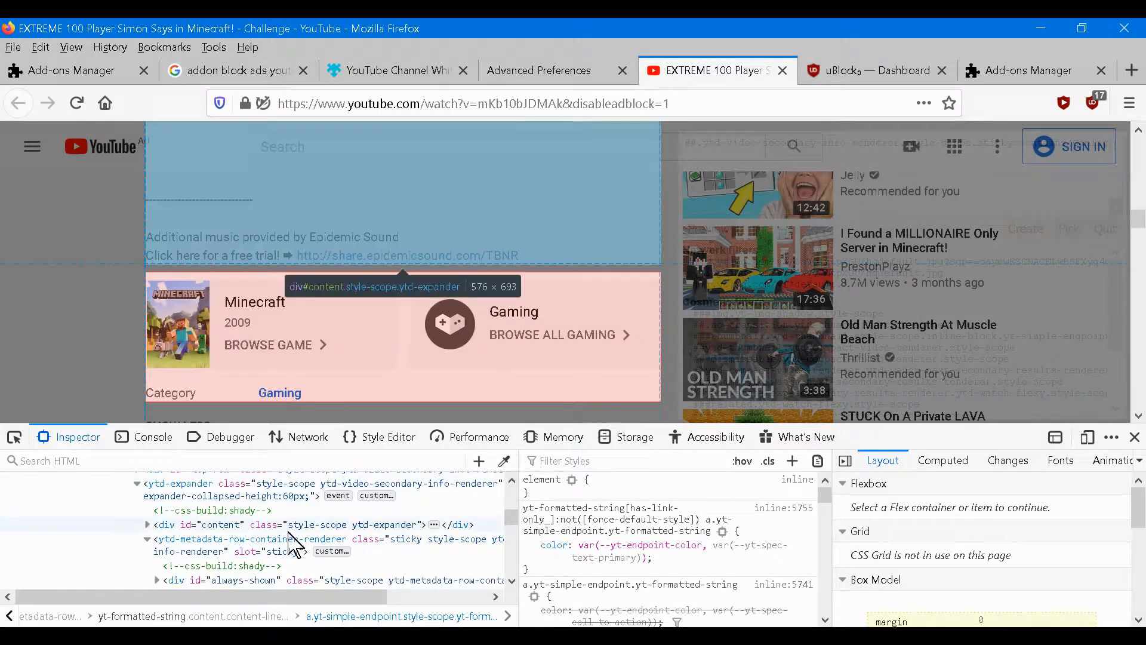
Step: Rewrite the filter as ##ytd-metadata-row-container-renderer:has(div#collapsible ytd-metadata-row-renderer:contains(Category):contains(Gaming)) based on the inspected HTML, and create it
{"action": "scroll", "coordinate": [292, 540], "scroll_direction": "down", "scroll_amount": 3}
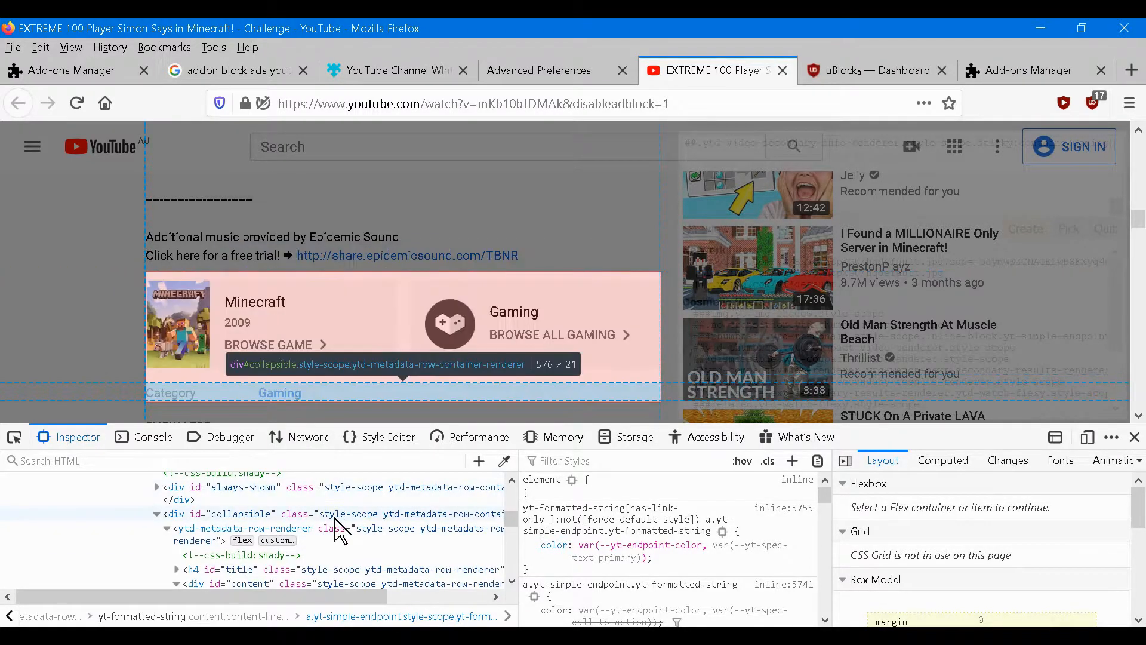
{"action": "scroll", "coordinate": [358, 538], "scroll_direction": "down", "scroll_amount": 3}
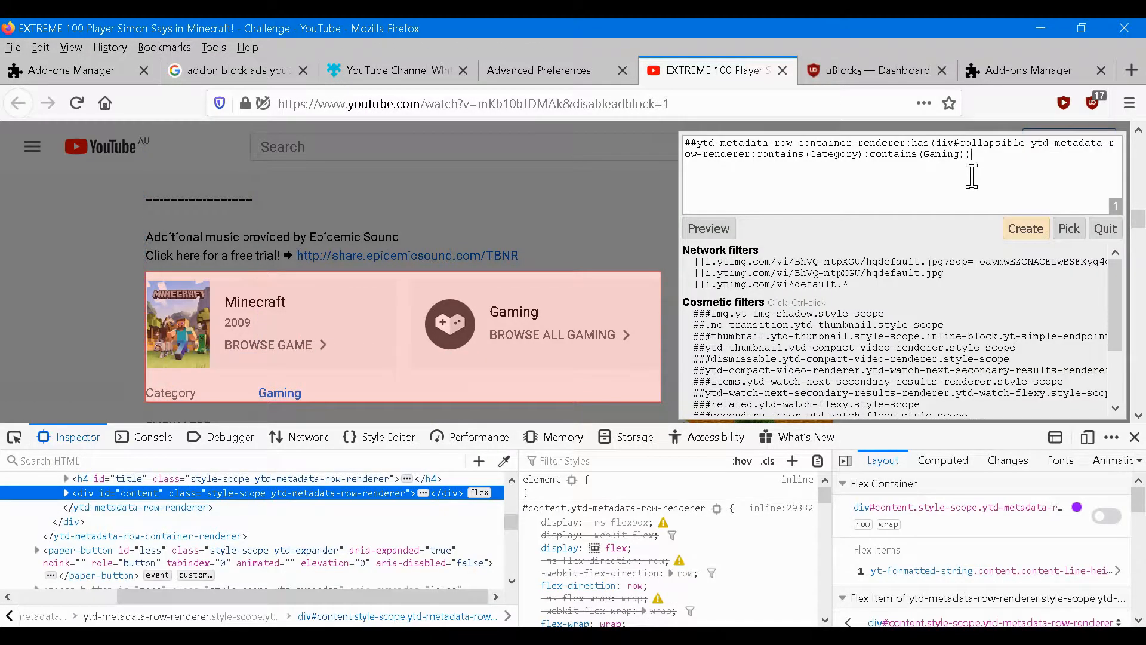
{"action": "scroll", "coordinate": [59, 508], "scroll_direction": "up", "scroll_amount": 3}
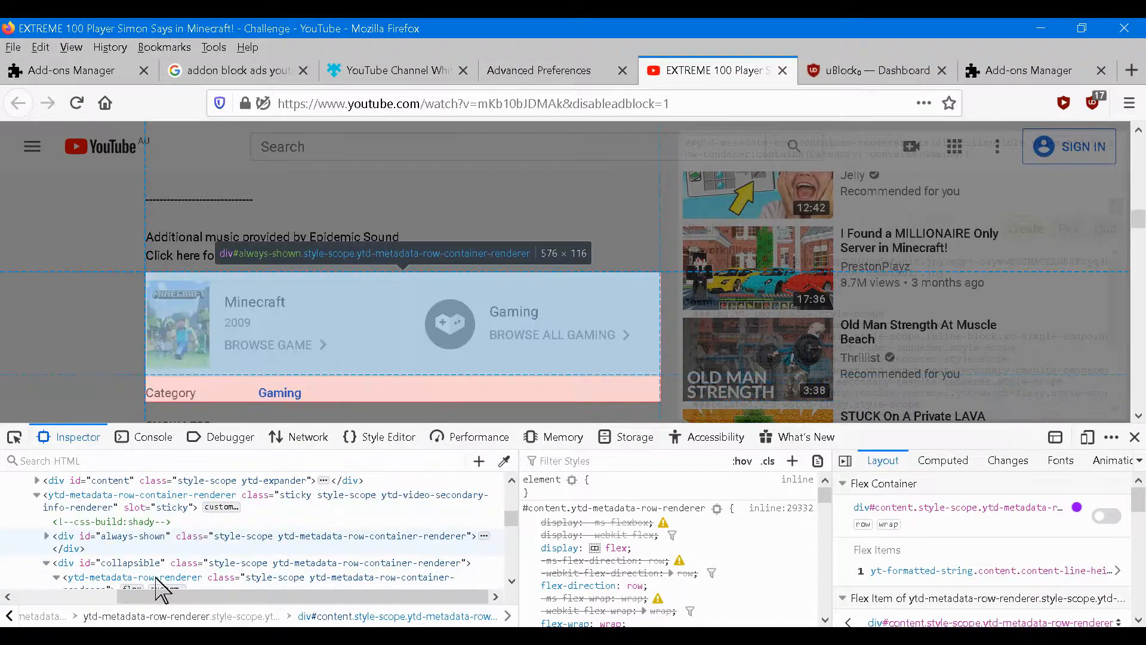
{"action": "left_click", "coordinate": [512, 582]}
{"action": "left_click", "coordinate": [513, 479]}
{"action": "left_click", "coordinate": [513, 478]}
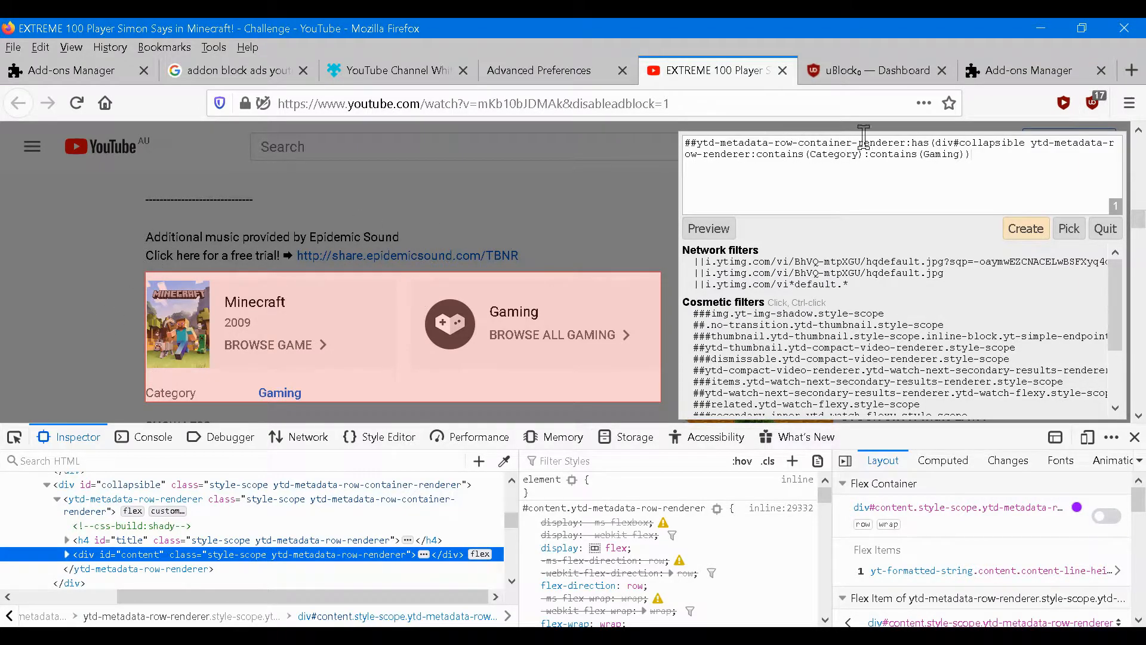
{"action": "left_click", "coordinate": [1028, 230]}
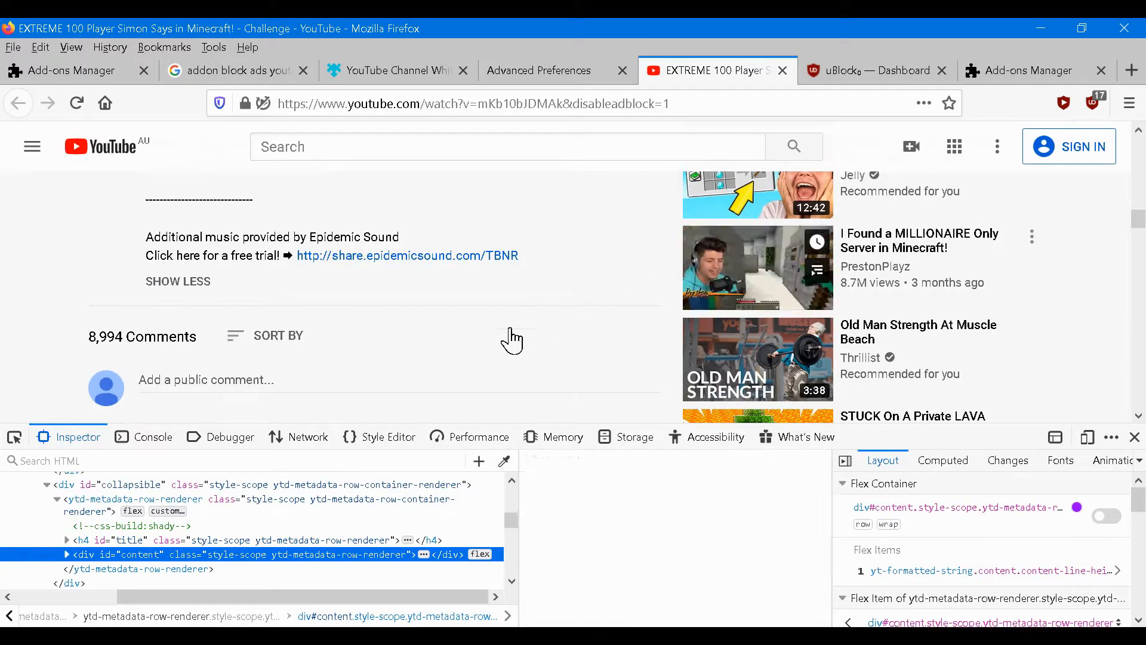
Step: Check the video description and comments area for the filtered game and category block
{"action": "scroll", "coordinate": [512, 340], "scroll_direction": "up", "scroll_amount": 3}
{"action": "scroll", "coordinate": [508, 333], "scroll_direction": "up", "scroll_amount": 12}
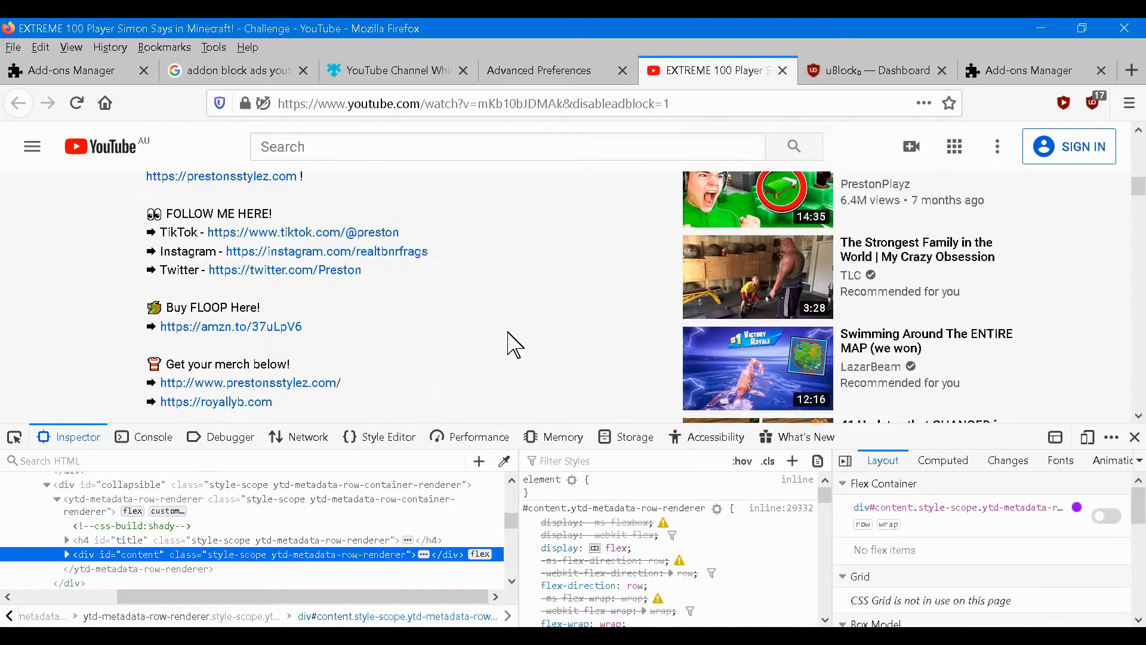
{"action": "scroll", "coordinate": [508, 335], "scroll_direction": "down", "scroll_amount": 12}
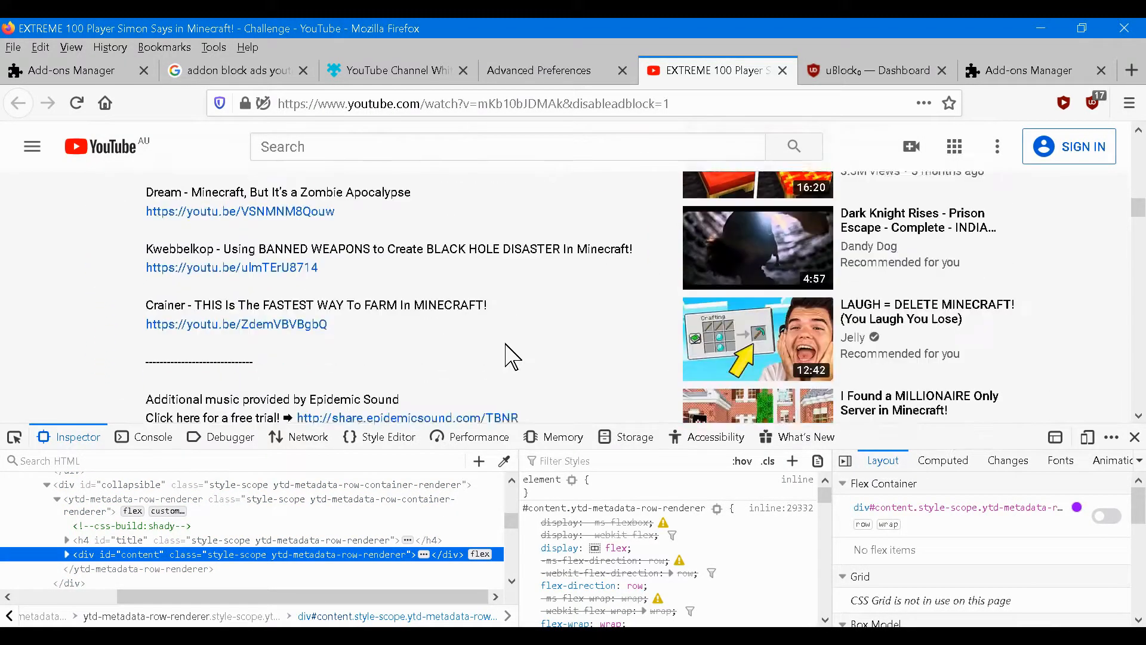
{"action": "scroll", "coordinate": [513, 357], "scroll_direction": "down", "scroll_amount": 3}
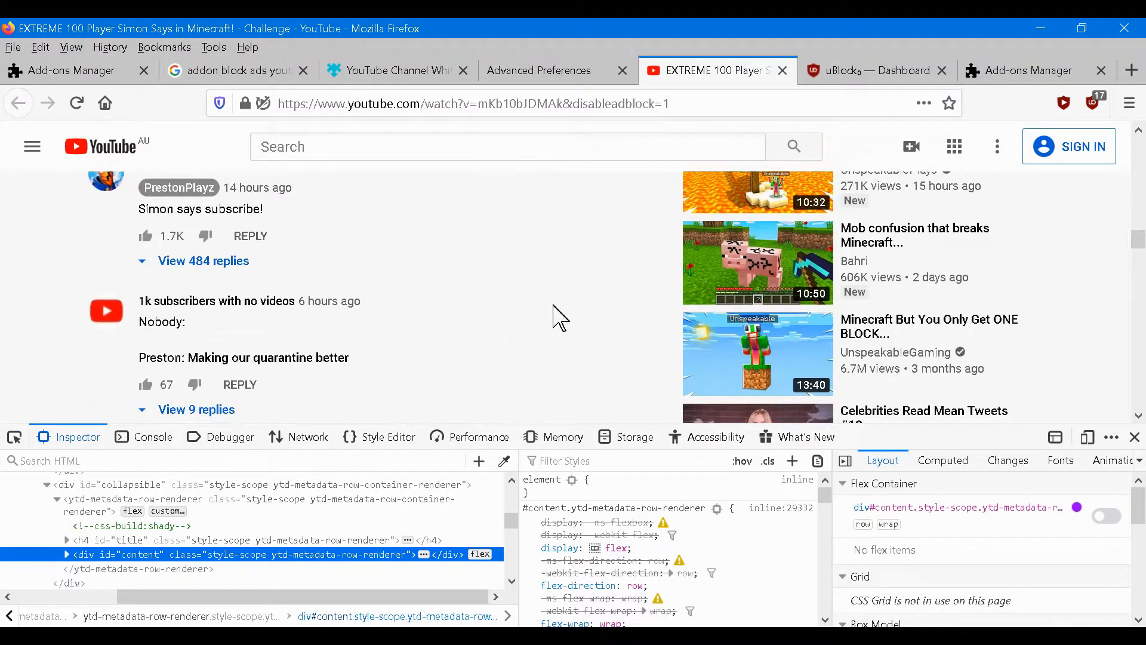
Step: Inspect the "Recommended for you" label under a suggested video and pick it with the uBlock element picker
{"action": "scroll", "coordinate": [558, 310], "scroll_direction": "up", "scroll_amount": 3}
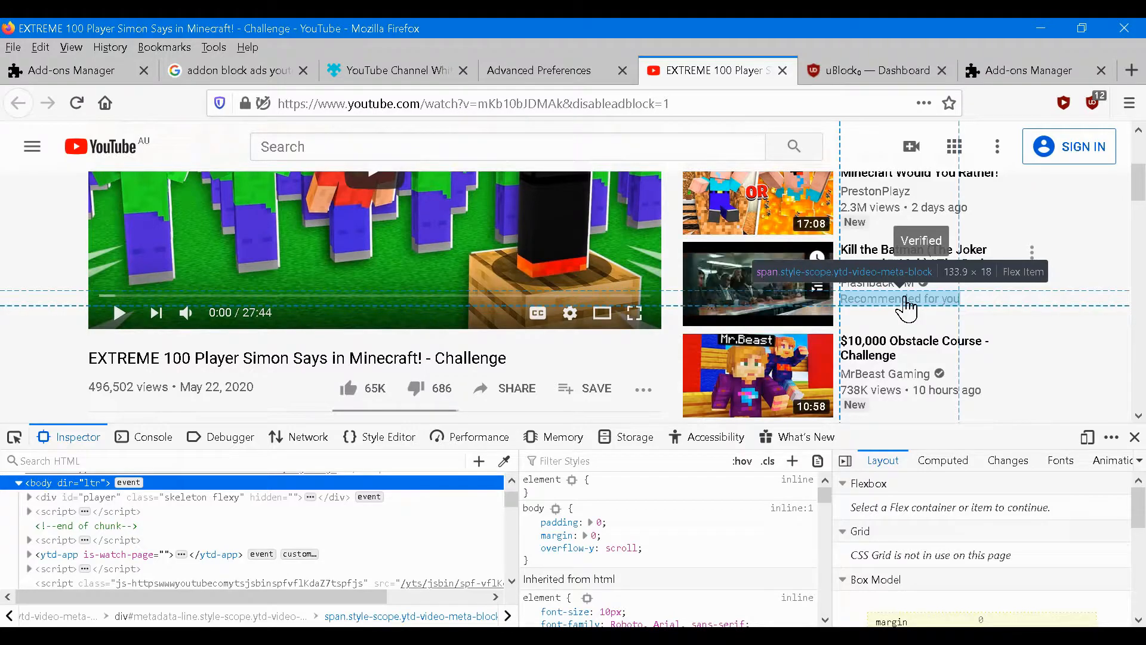
{"action": "left_click", "coordinate": [907, 308]}
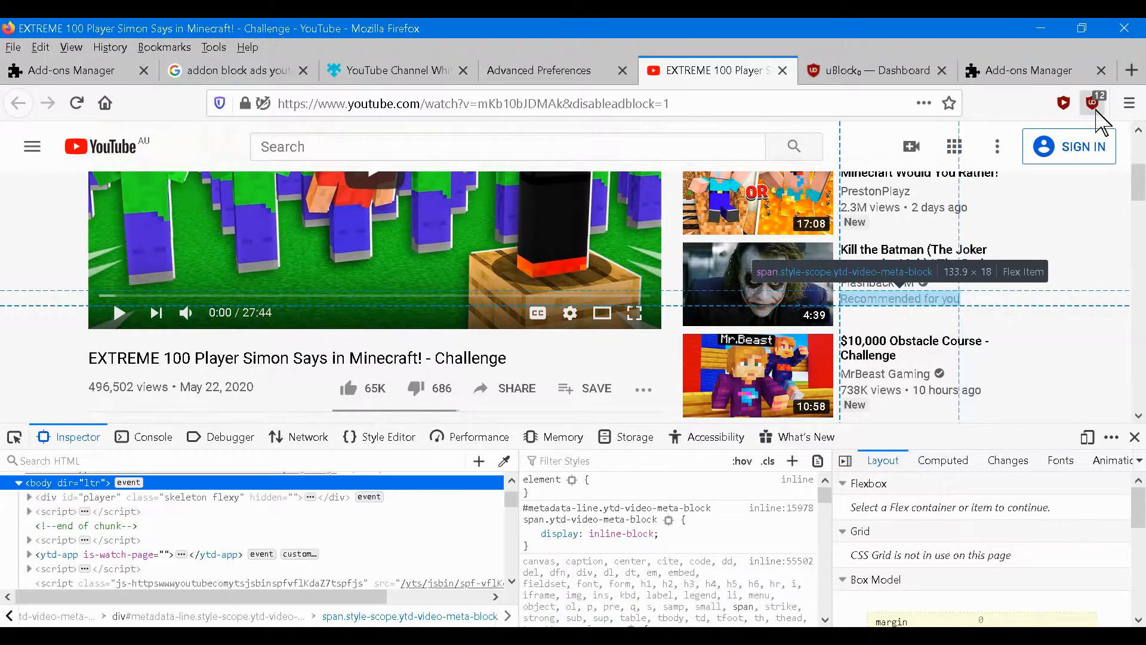
{"action": "left_click", "coordinate": [1097, 111]}
{"action": "left_click", "coordinate": [965, 410]}
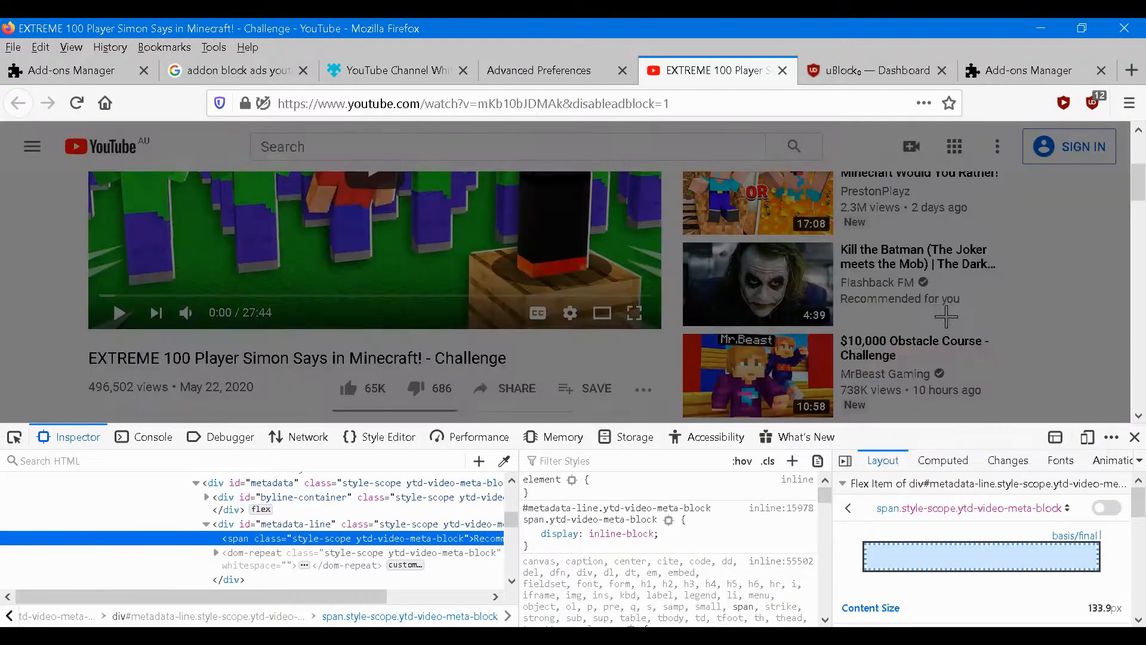
{"action": "left_click", "coordinate": [879, 299]}
Step: Reduce the filter to span.ytd-video-meta-block.style-scope and append :contains(Recommended for you)
{"action": "left_click_drag", "start_coordinate": [1013, 151], "coordinate": [801, 156]}
{"action": "right_click", "coordinate": [830, 138]}
{"action": "left_click", "coordinate": [870, 190]}
{"action": "key", "text": "BackSpace"}
{"action": "left_click_drag", "start_coordinate": [901, 141], "coordinate": [517, 141]}
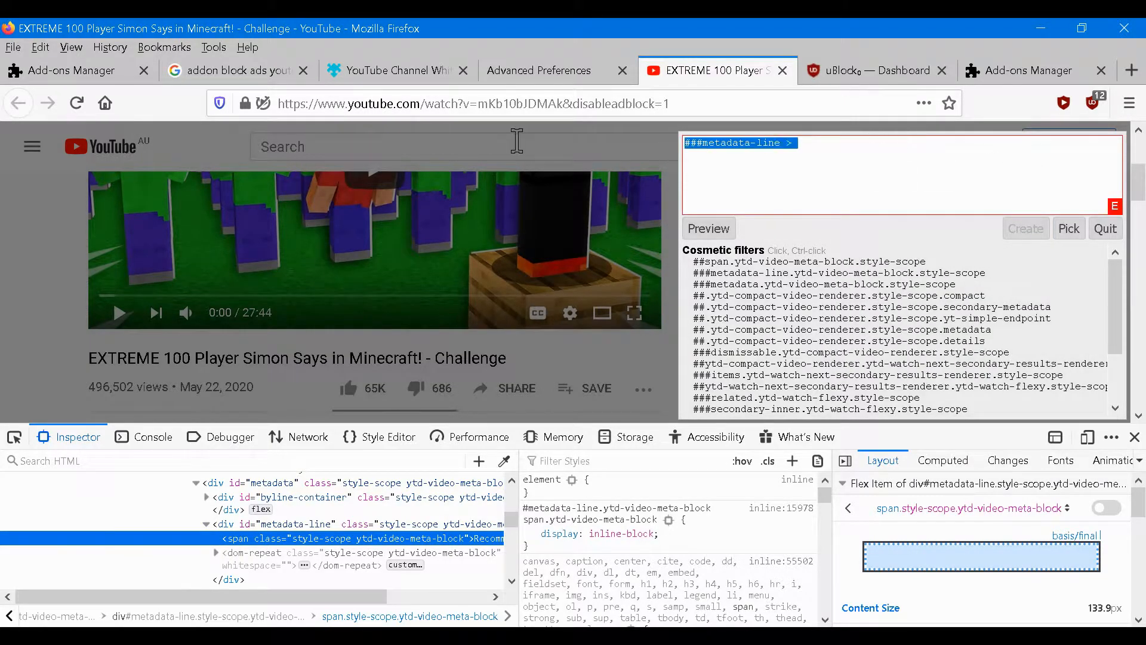
{"action": "key", "text": "BackSpace"}
{"action": "key", "text": "ctrl+v"}
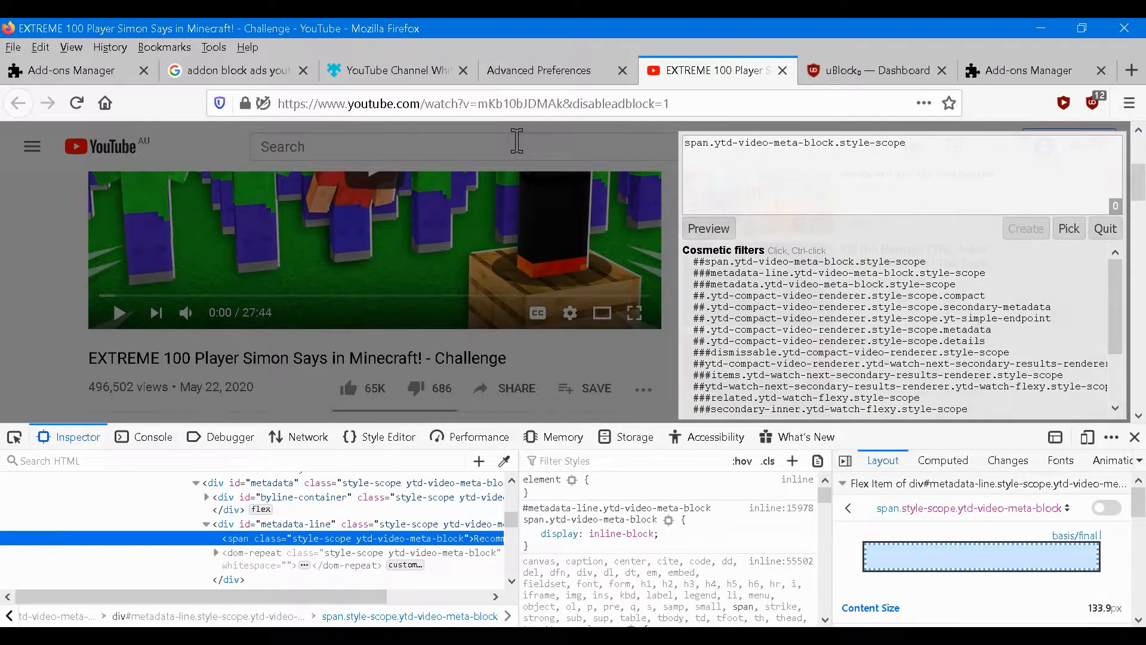
{"action": "type", "text": ":contains(Recommended for you"}
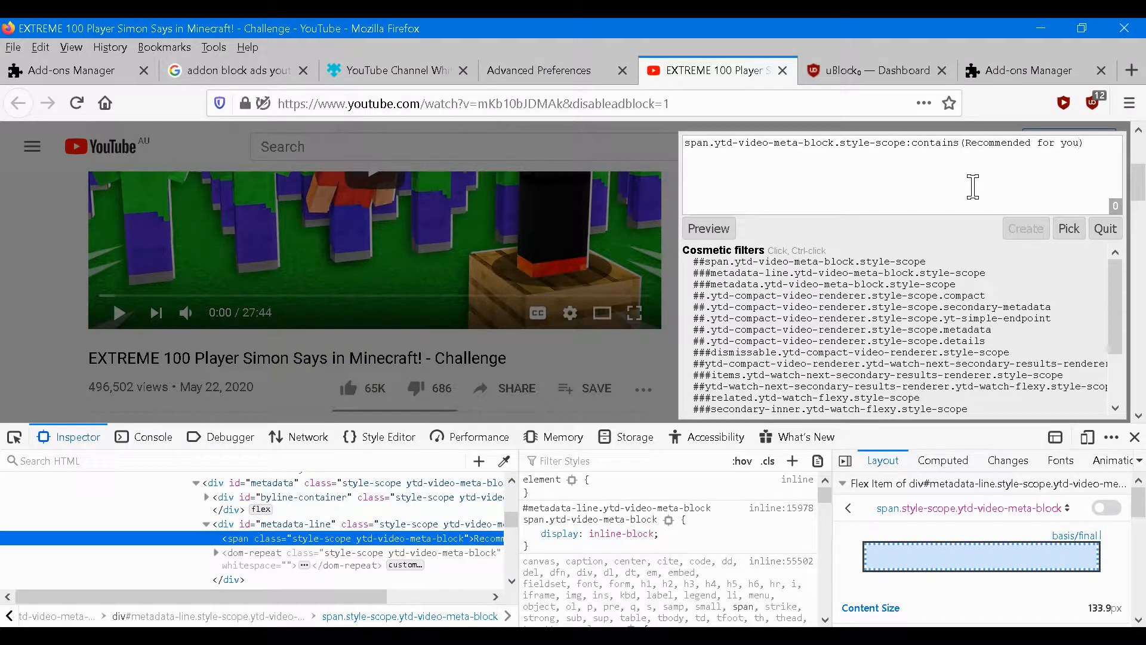
Step: Copy and clear the label filter, and pick the whole suggested video using its ##ytd-compact-video-renderer filter
{"action": "key", "text": "ctrl+a"}
{"action": "key", "text": "ctrl+c"}
{"action": "key", "text": "BackSpace"}
{"action": "left_click", "coordinate": [1082, 234]}
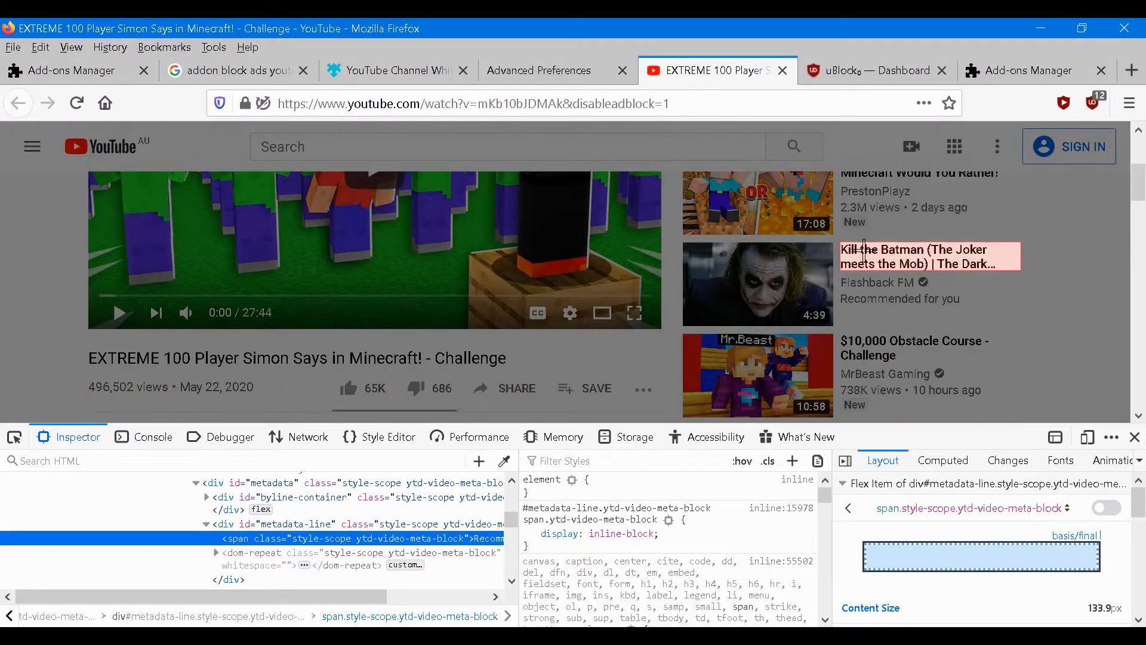
{"action": "left_click", "coordinate": [834, 265]}
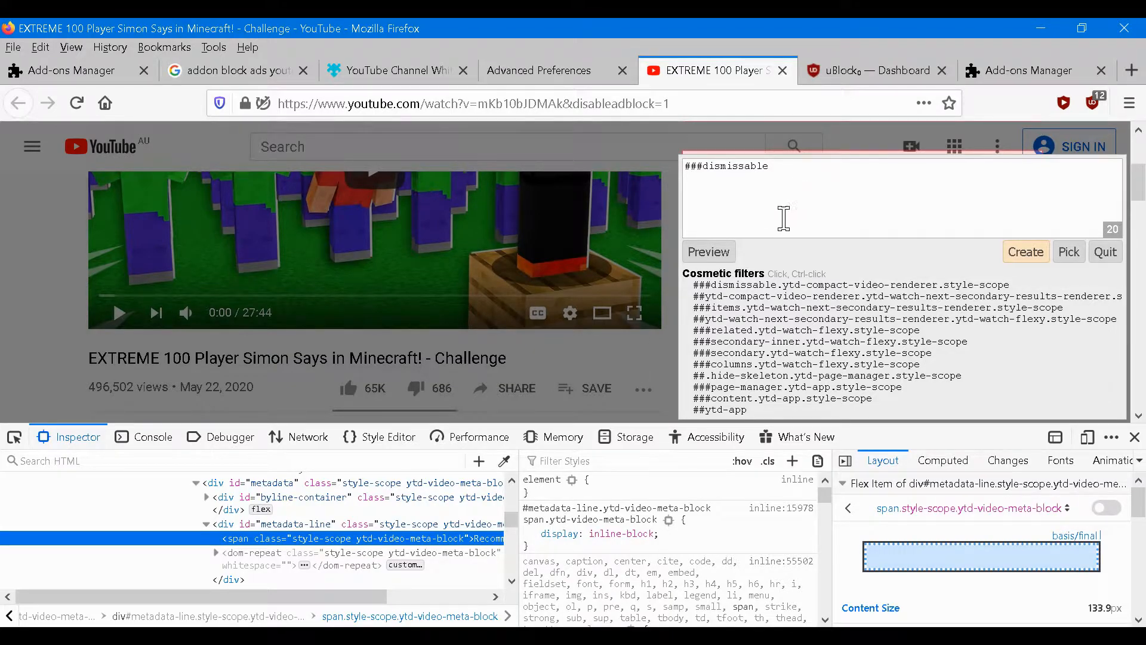
{"action": "left_click", "coordinate": [798, 298]}
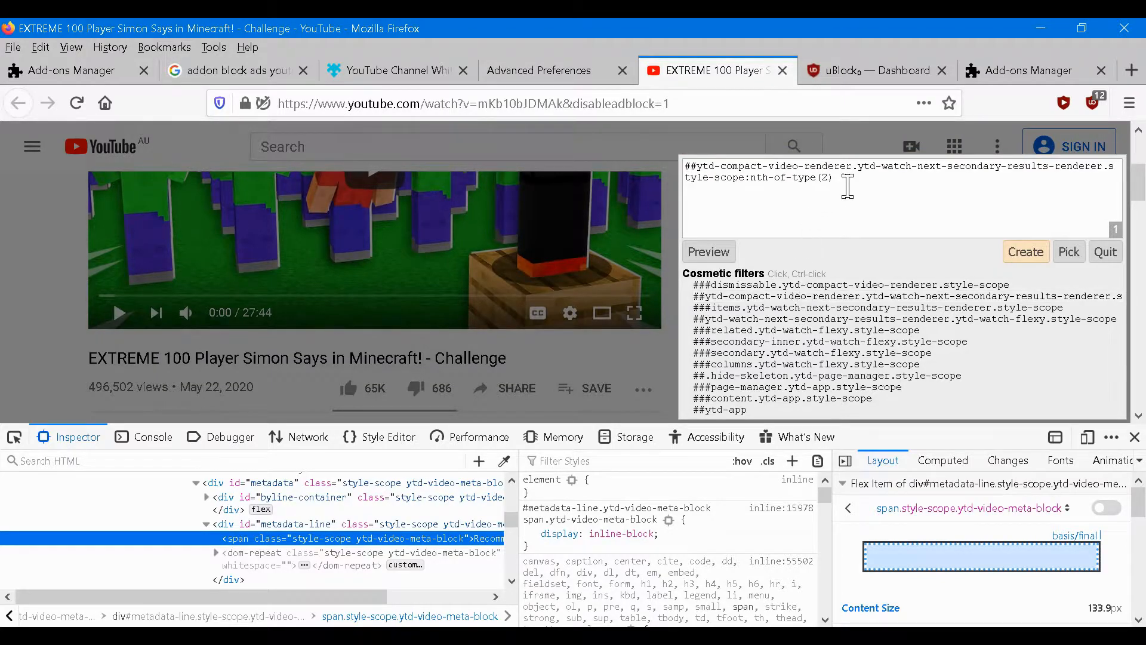
Step: Replace the filter's :nth-of-type(2) with :has(div#dismissable span.ytd-video-meta-block.style-scope:contains(Recommended for you)) and create it
{"action": "key", "text": "BackSpace"}
{"action": "key", "text": "BackSpace"}
{"action": "key", "text": "BackSpace"}
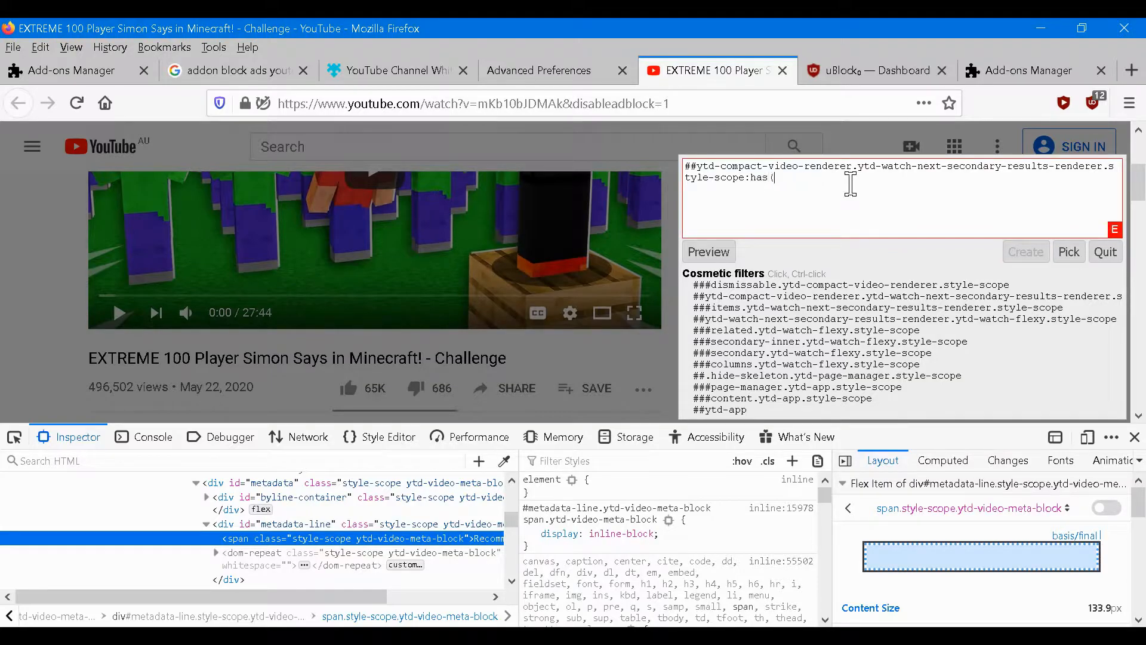
{"action": "type", "text": "div"}
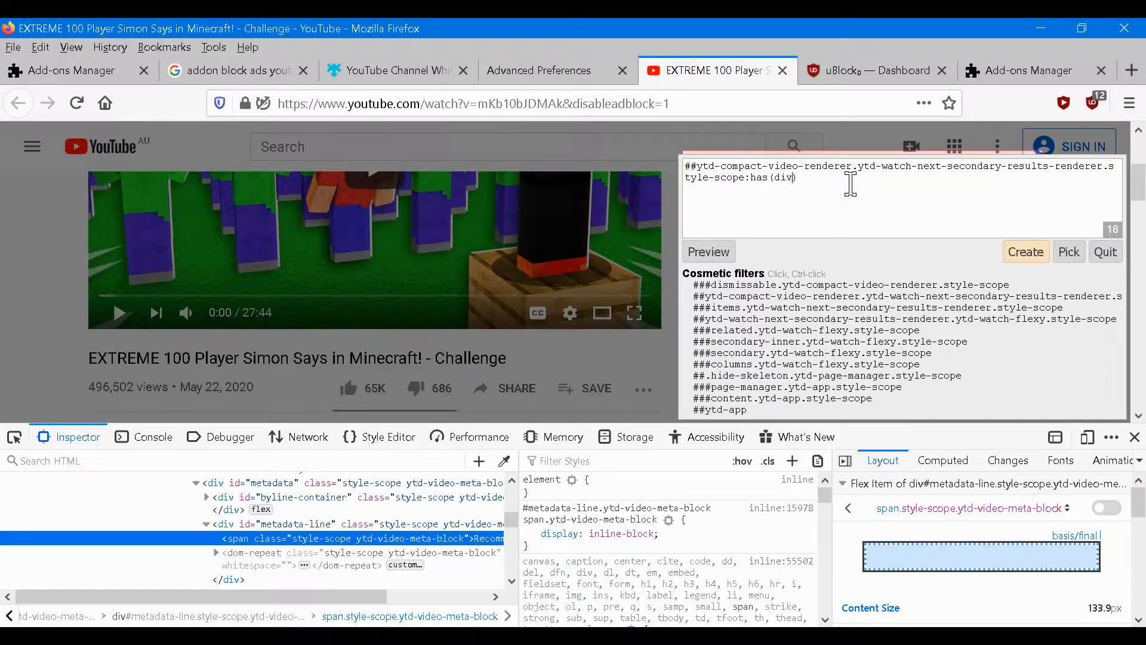
{"action": "type", "text": "#di"}
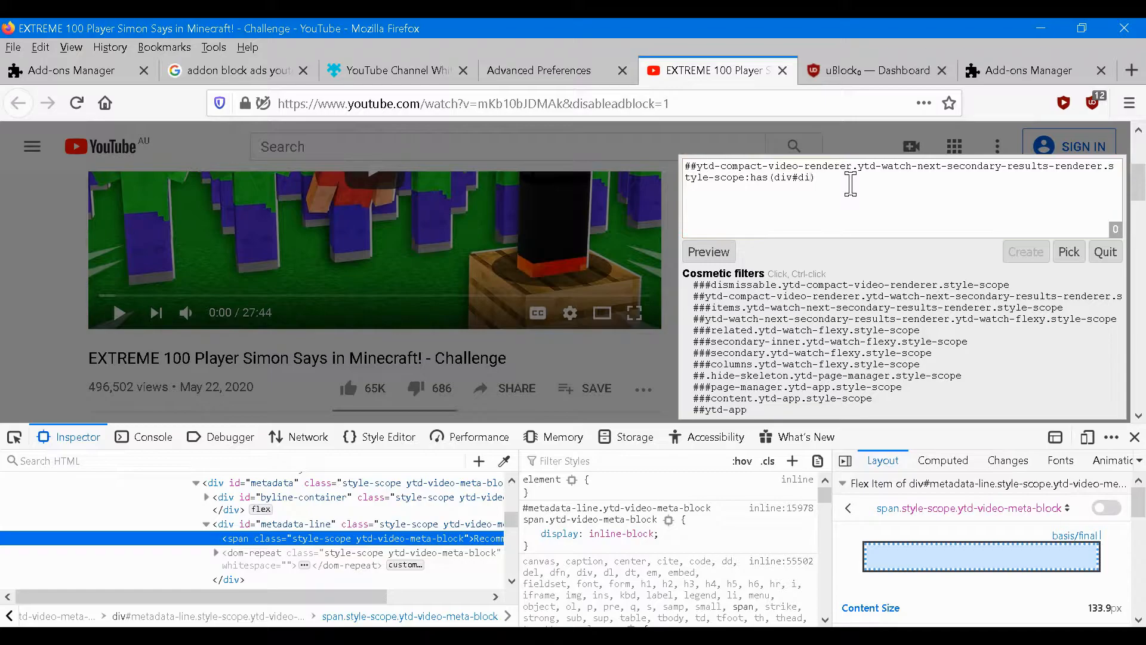
{"action": "type", "text": "smissable"}
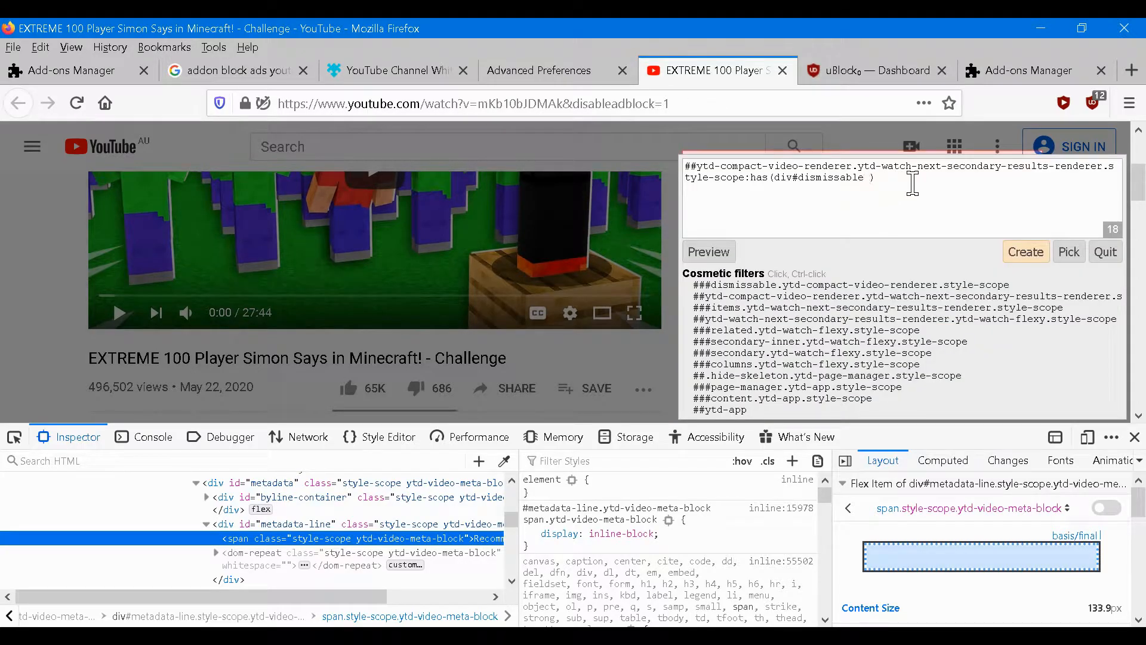
{"action": "key", "text": "ctrl+v"}
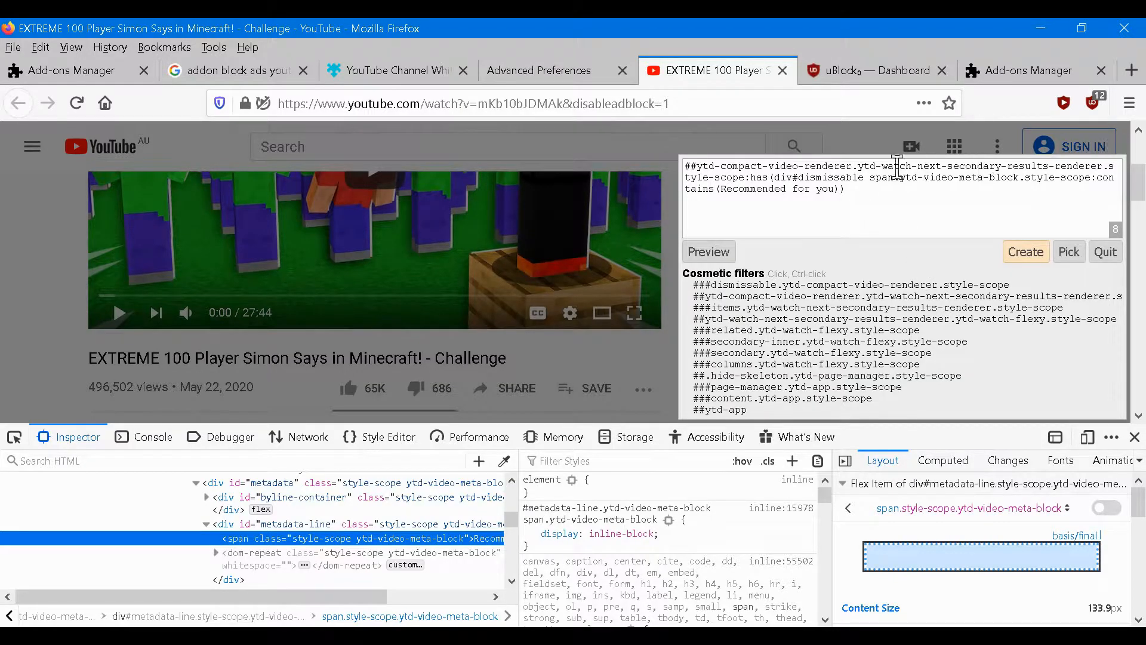
{"action": "left_click", "coordinate": [1026, 252]}
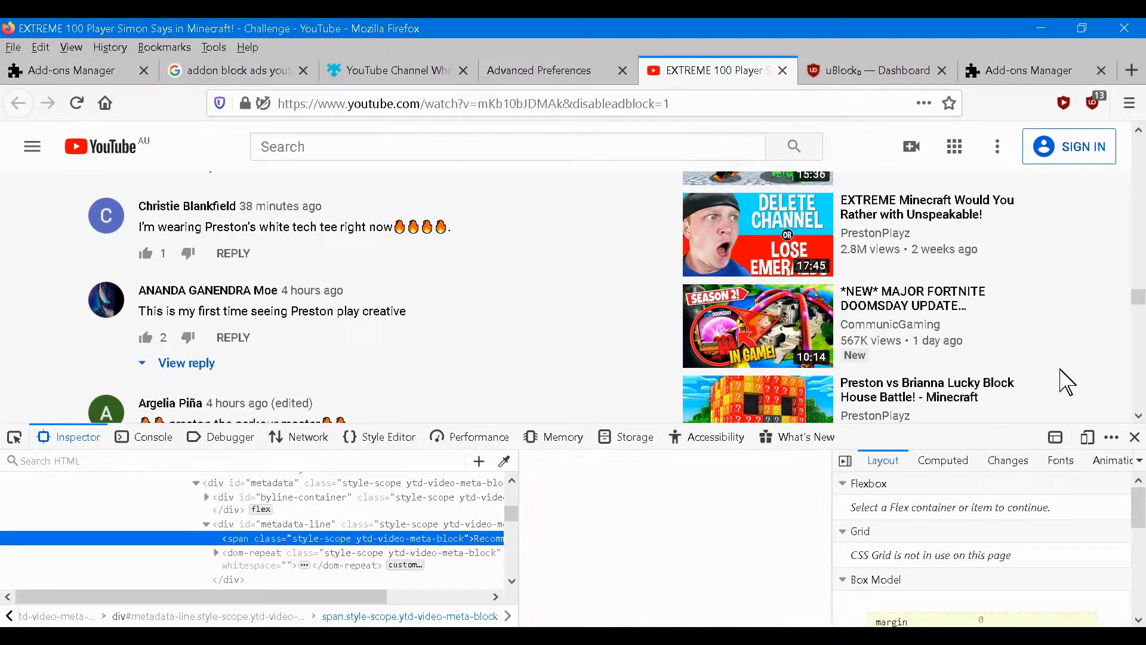
{"action": "left_click", "coordinate": [1134, 438]}
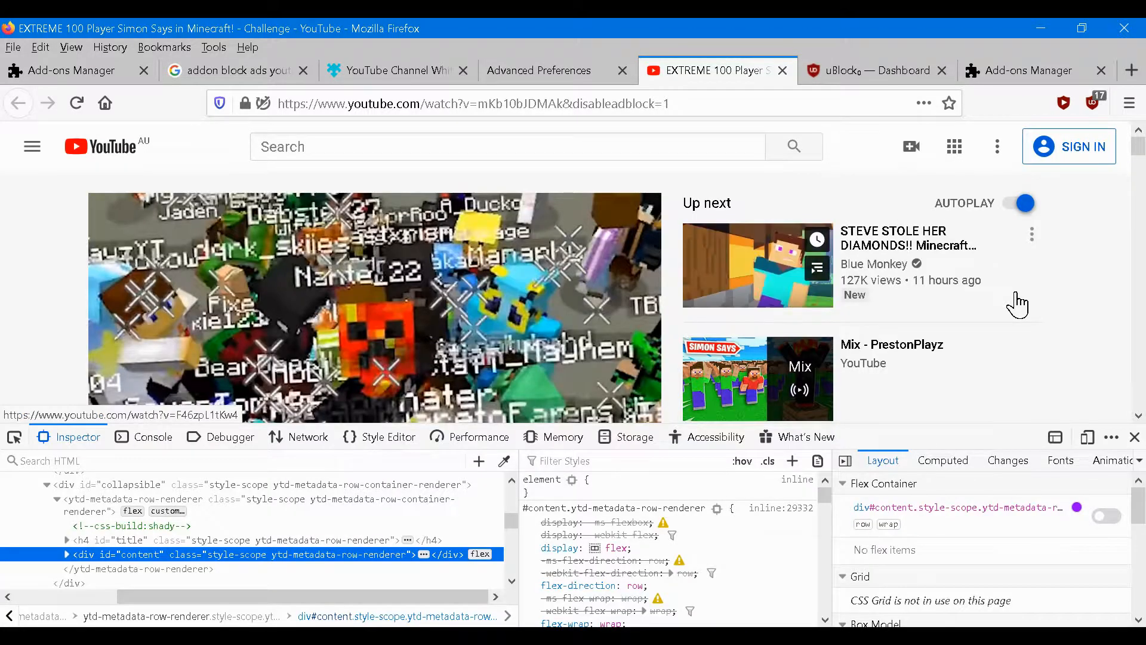
Step: Locate the Mix - PrestonPlayz suggestion and inspect its ytd-compact-radio-renderer element and thumbnail in the page's HTML
{"action": "scroll", "coordinate": [1018, 305], "scroll_direction": "down", "scroll_amount": 2}
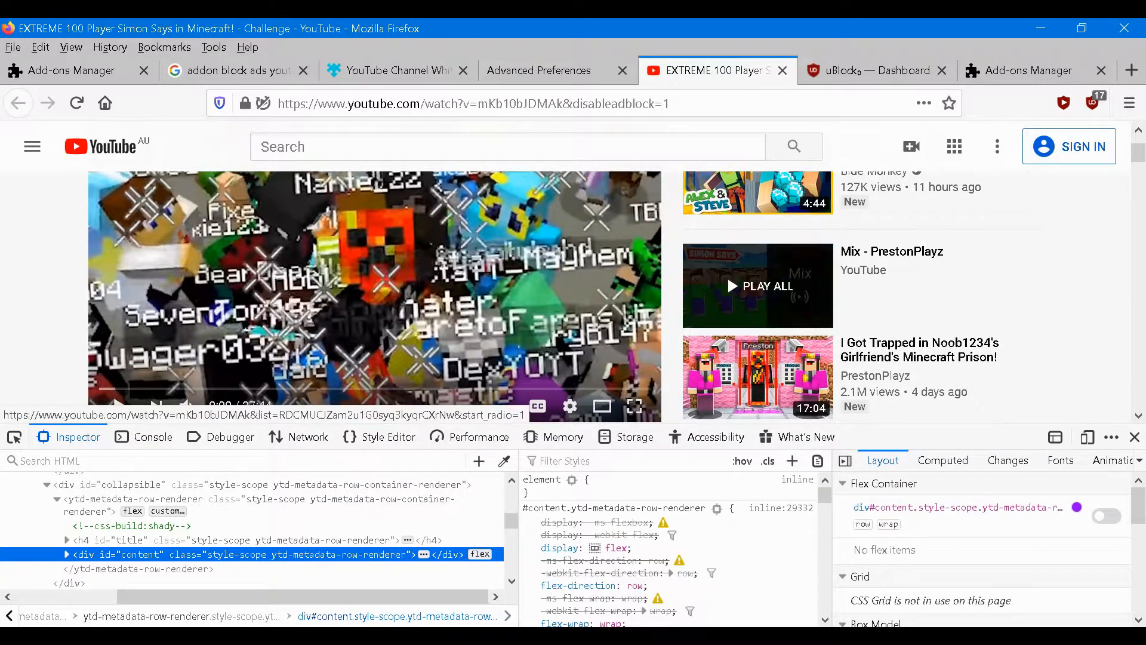
{"action": "scroll", "coordinate": [1049, 261], "scroll_direction": "down", "scroll_amount": 2}
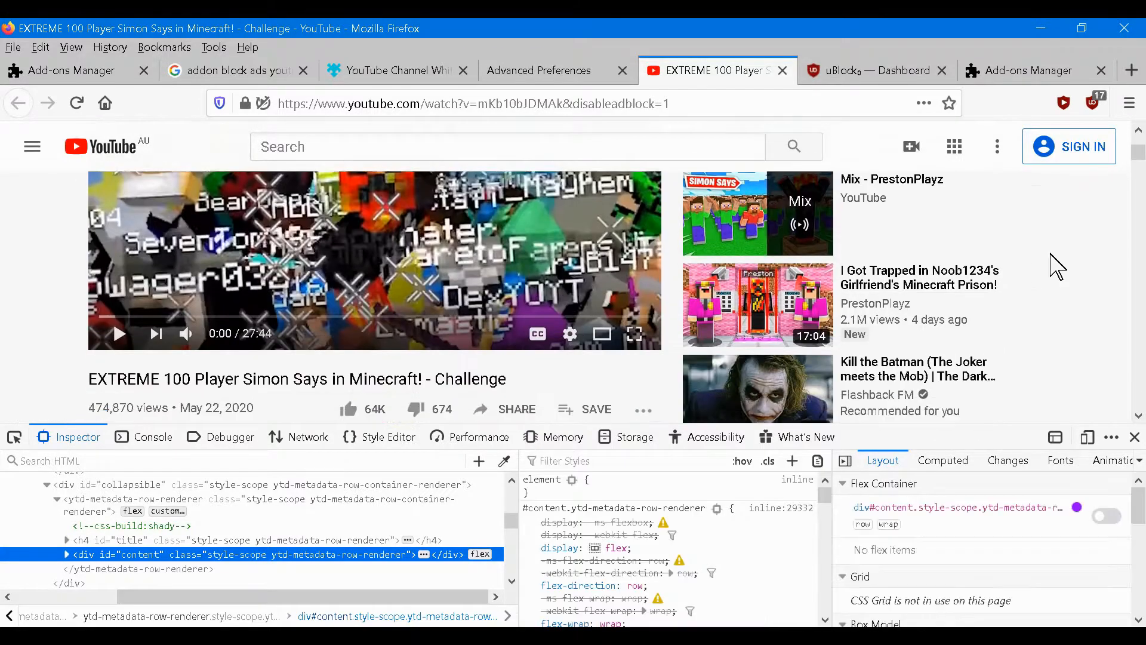
{"action": "scroll", "coordinate": [1057, 266], "scroll_direction": "up", "scroll_amount": 4}
{"action": "scroll", "coordinate": [1051, 264], "scroll_direction": "down", "scroll_amount": 3}
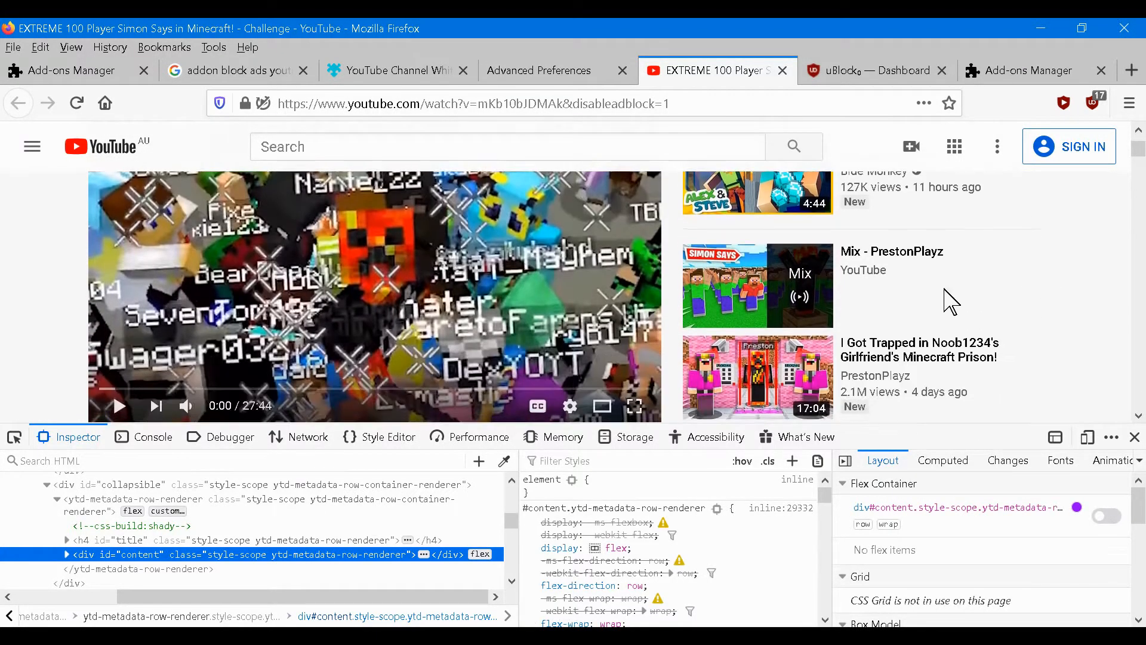
{"action": "scroll", "coordinate": [1029, 225], "scroll_direction": "up", "scroll_amount": 4}
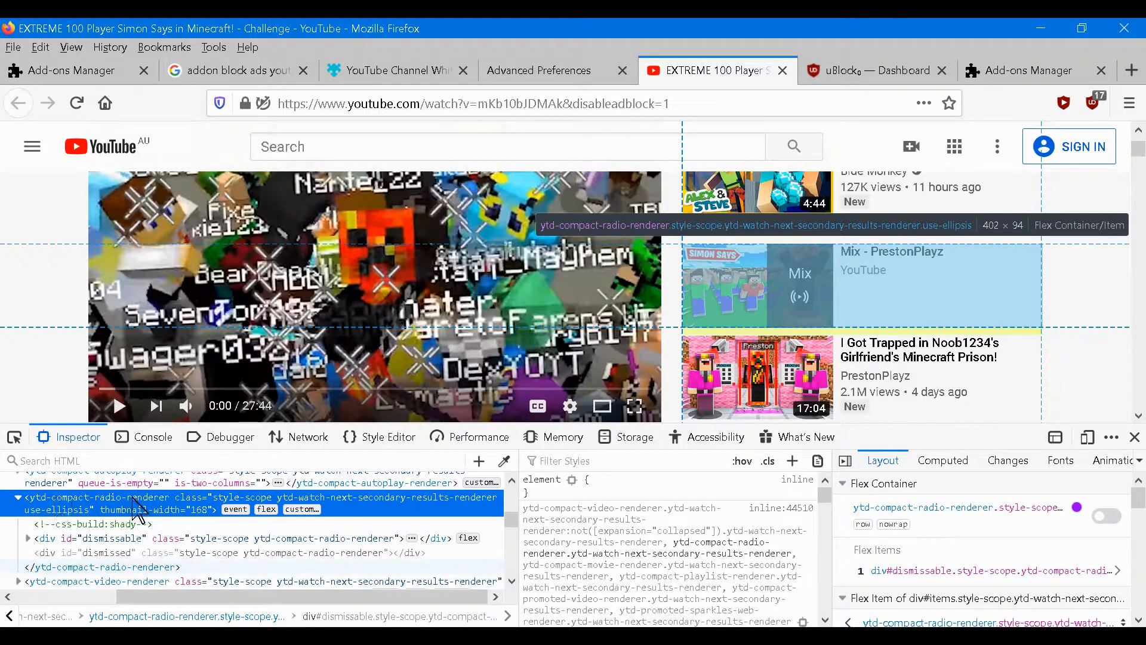
{"action": "scroll", "coordinate": [143, 508], "scroll_direction": "up", "scroll_amount": 3}
{"action": "scroll", "coordinate": [154, 524], "scroll_direction": "down", "scroll_amount": 3}
{"action": "scroll", "coordinate": [154, 524], "scroll_direction": "up", "scroll_amount": 3}
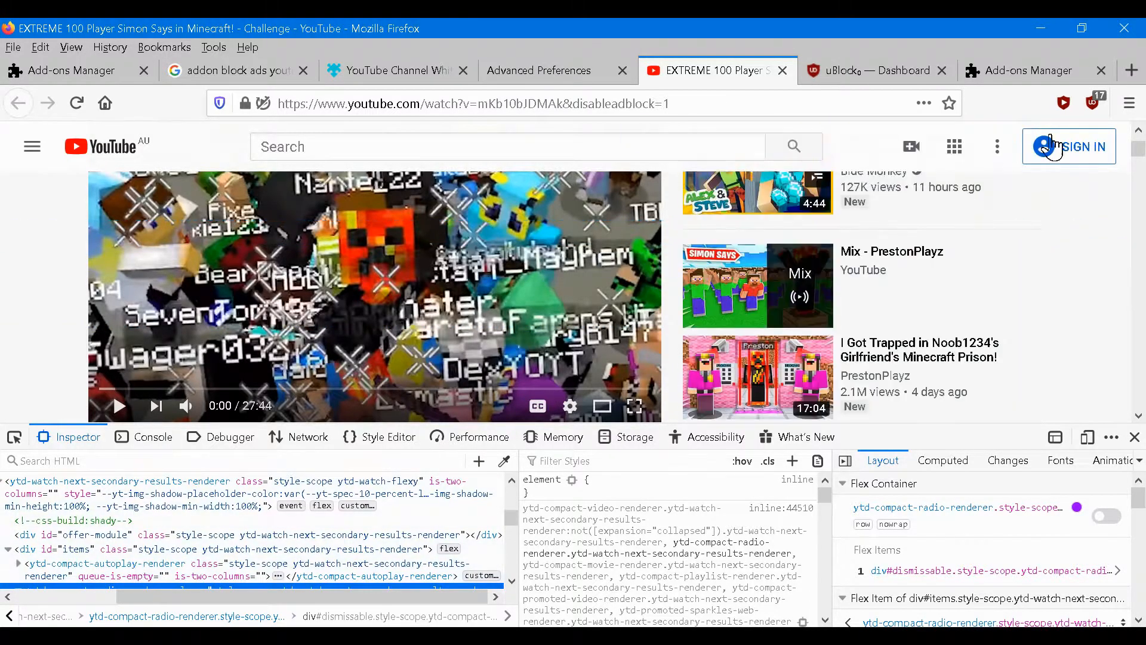
{"action": "scroll", "coordinate": [179, 547], "scroll_direction": "down", "scroll_amount": 3}
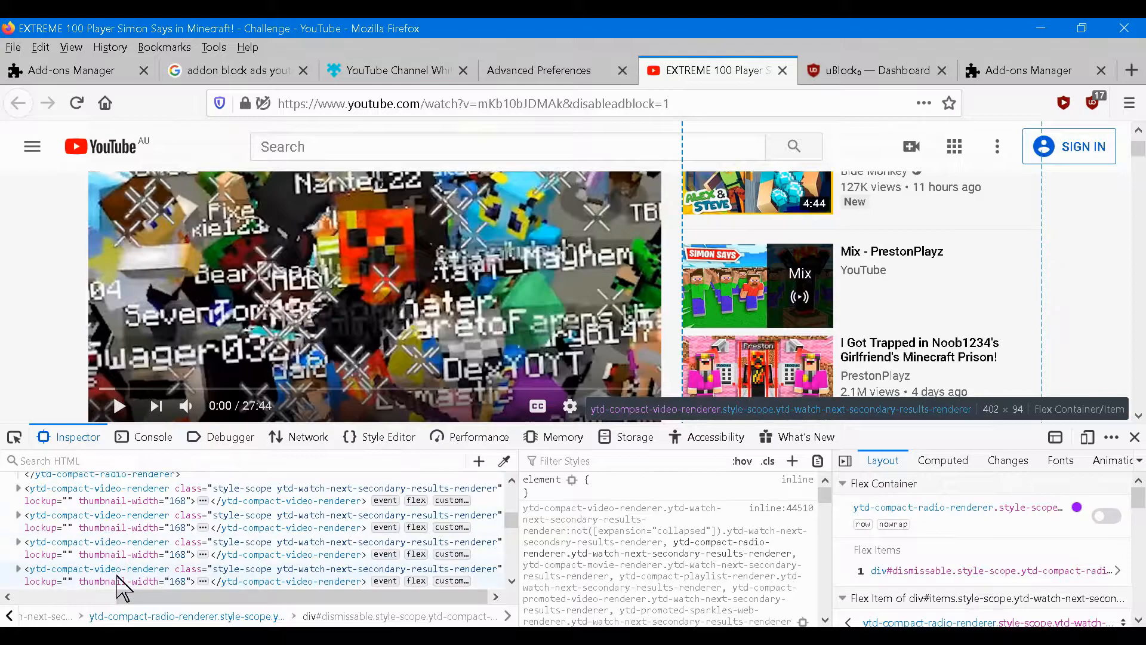
{"action": "scroll", "coordinate": [65, 519], "scroll_direction": "up", "scroll_amount": 3}
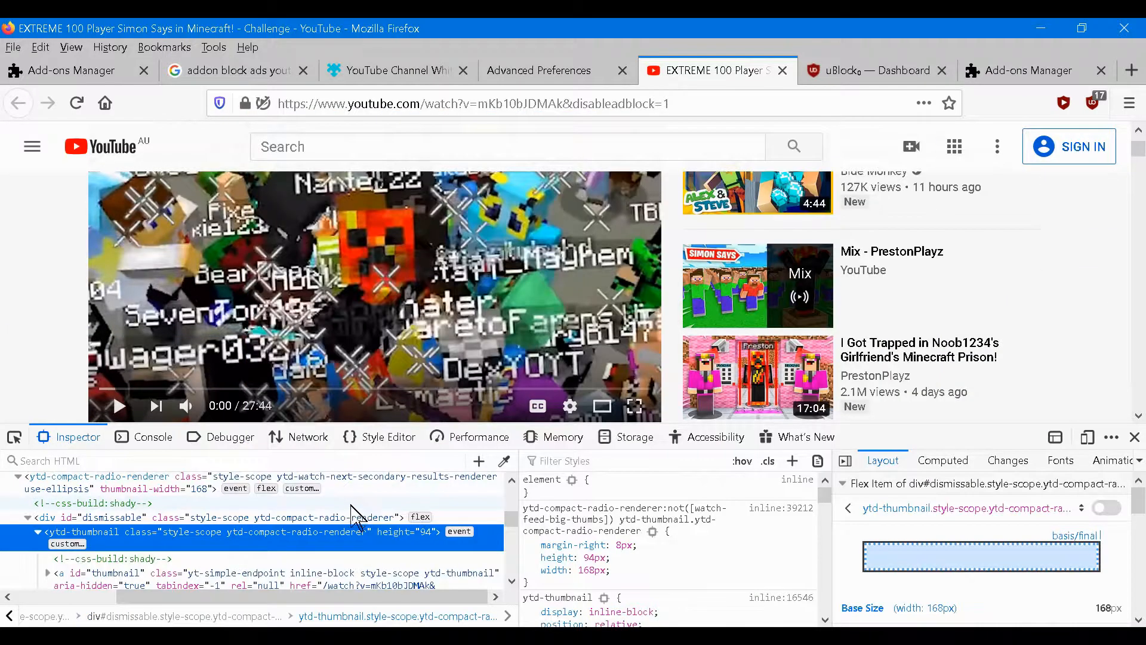
{"action": "left_click", "coordinate": [254, 635]}
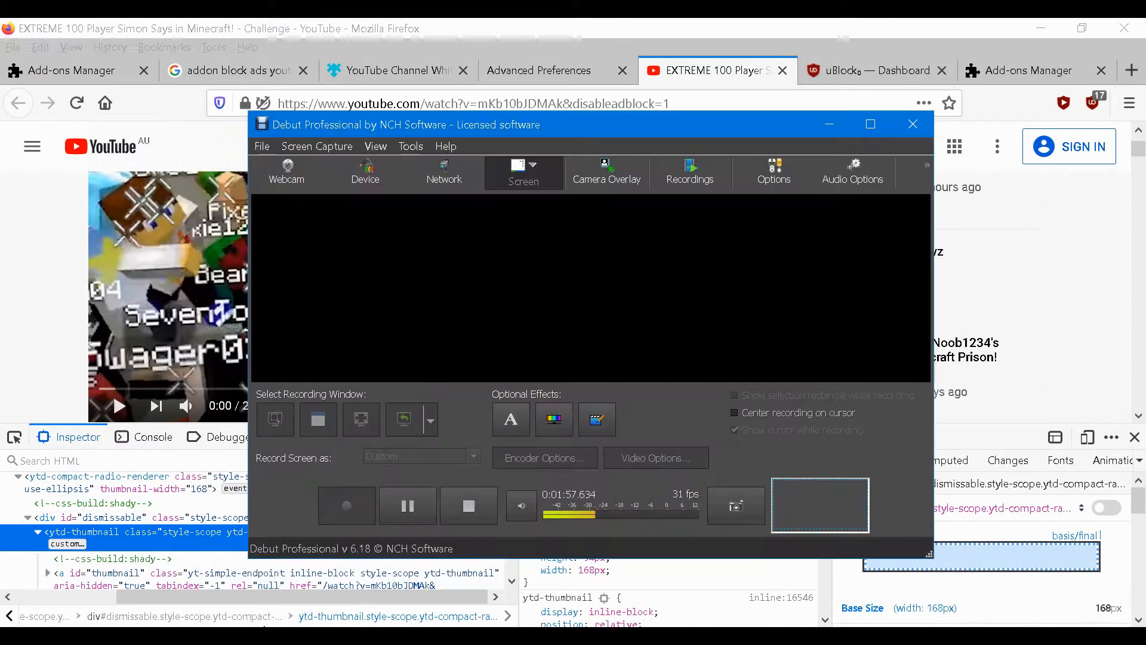
{"action": "left_click", "coordinate": [408, 507]}
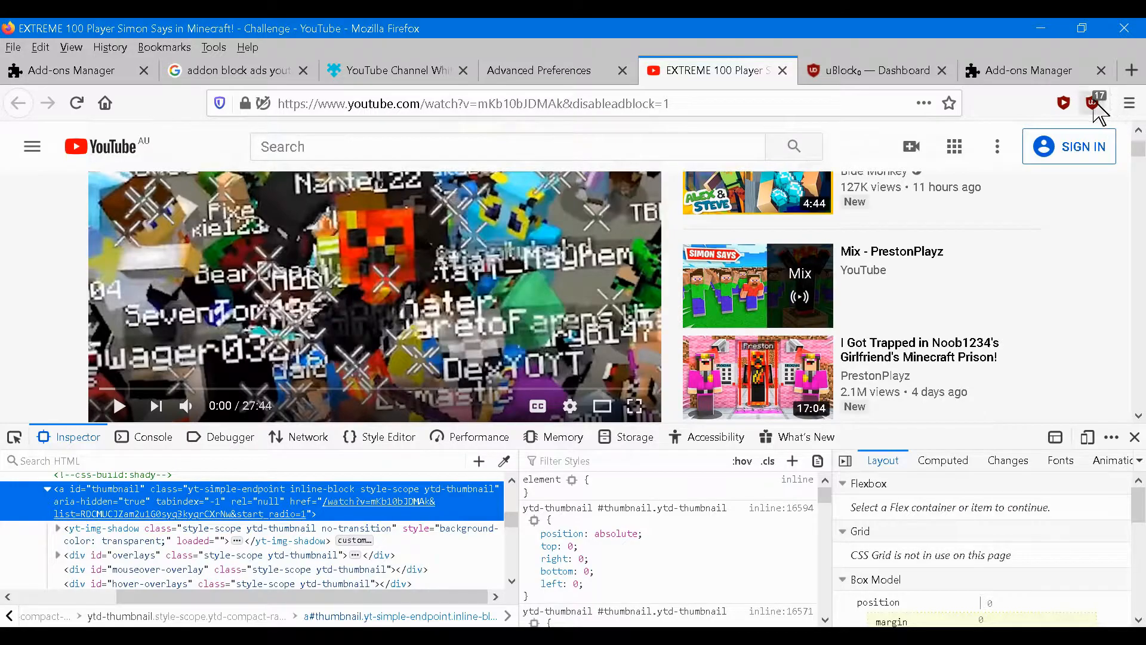
Step: Start the uBlock element picker on the suggestions list and clear the proposed cosmetic filter text
{"action": "left_click", "coordinate": [1093, 103]}
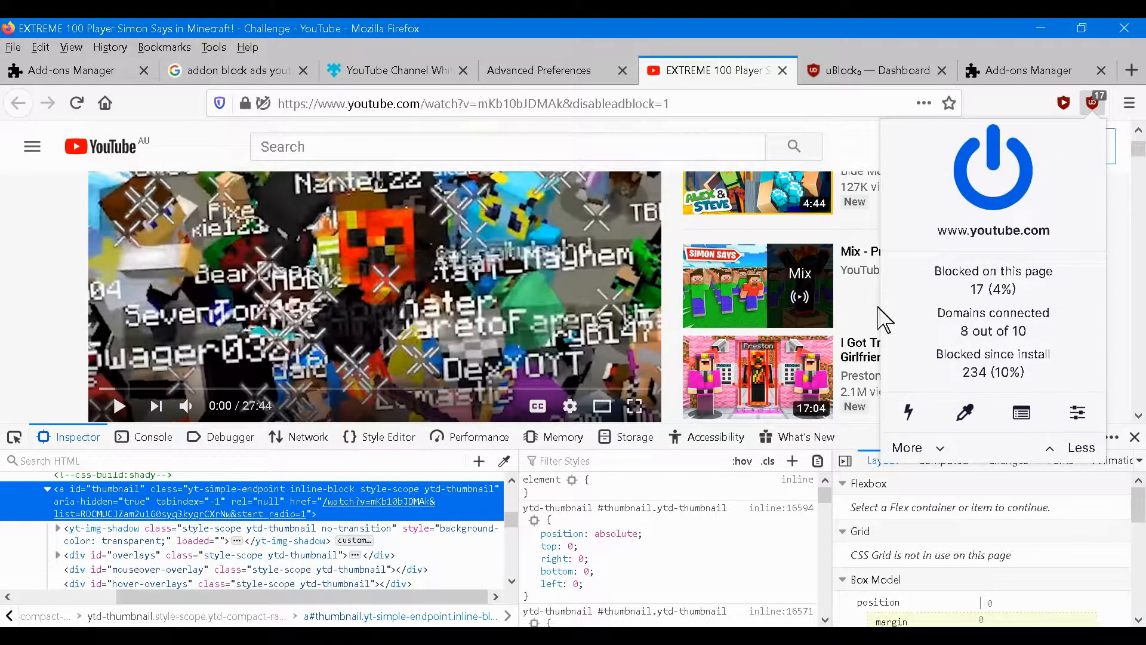
{"action": "left_click", "coordinate": [966, 413]}
{"action": "left_click", "coordinate": [778, 194]}
{"action": "type", "text": ":"}
{"action": "key", "text": "BackSpace"}
{"action": "key", "text": "BackSpace"}
{"action": "key", "text": "BackSpace"}
{"action": "key", "text": "BackSpace"}
{"action": "key", "text": "BackSpace"}
{"action": "key", "text": "BackSpace"}
{"action": "key", "text": "BackSpace"}
{"action": "key", "text": "BackSpace"}
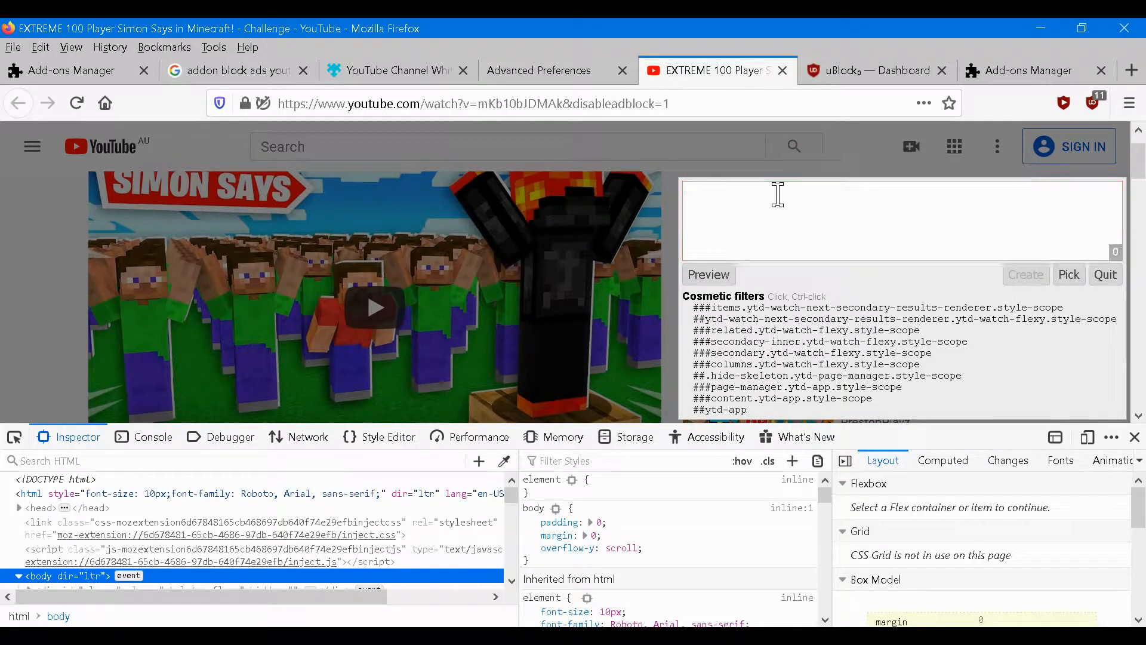
Step: Create the filter ##ytd-compact-radio-renderer:has(div#dismissable a[href*="&list"]) to hide mix suggestions
{"action": "type", "text": "##ytd-compact-radio-renderer div#dismissable a[href*=\"&list\"]"}
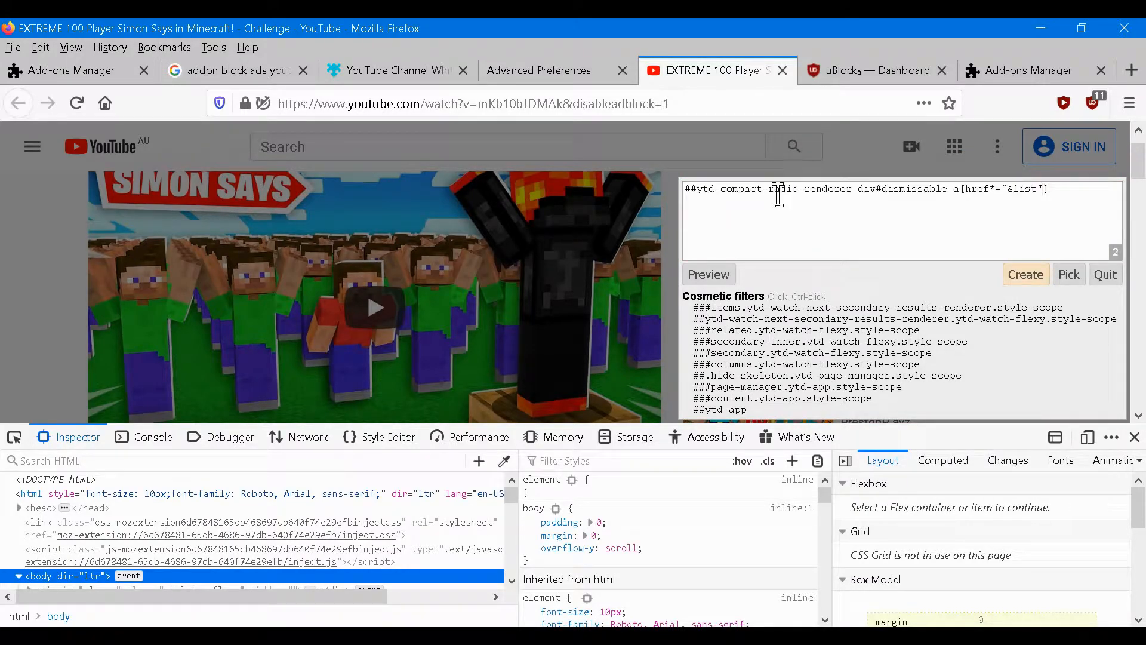
{"action": "key", "text": "BackSpace"}
{"action": "type", "text": ":has("}
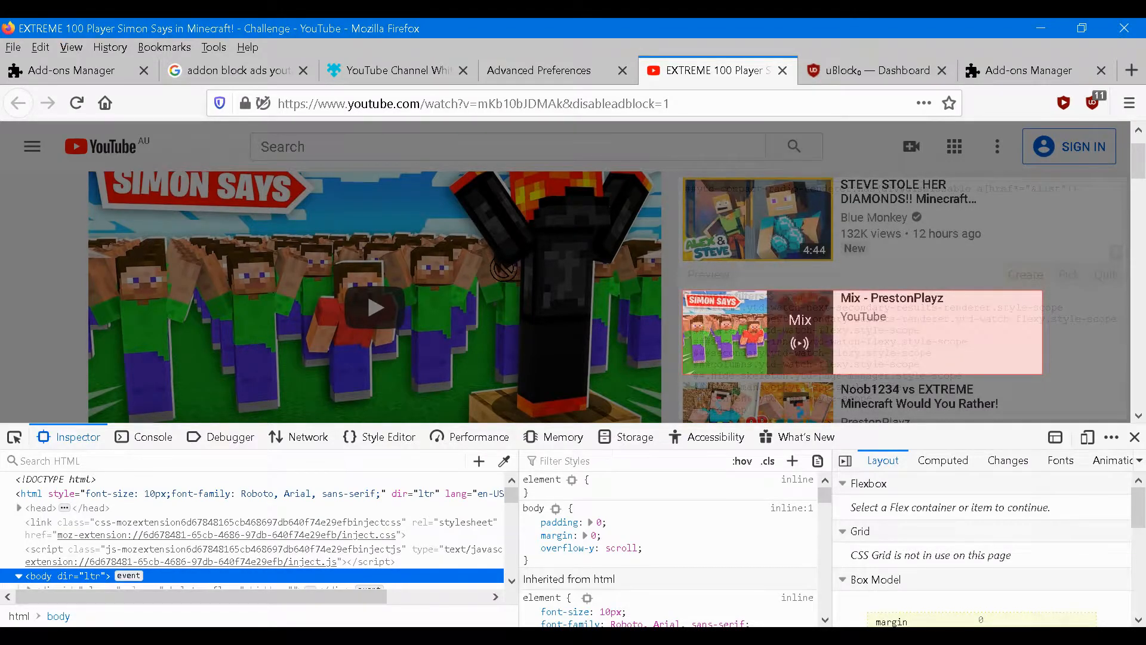
{"action": "left_click", "coordinate": [1026, 275]}
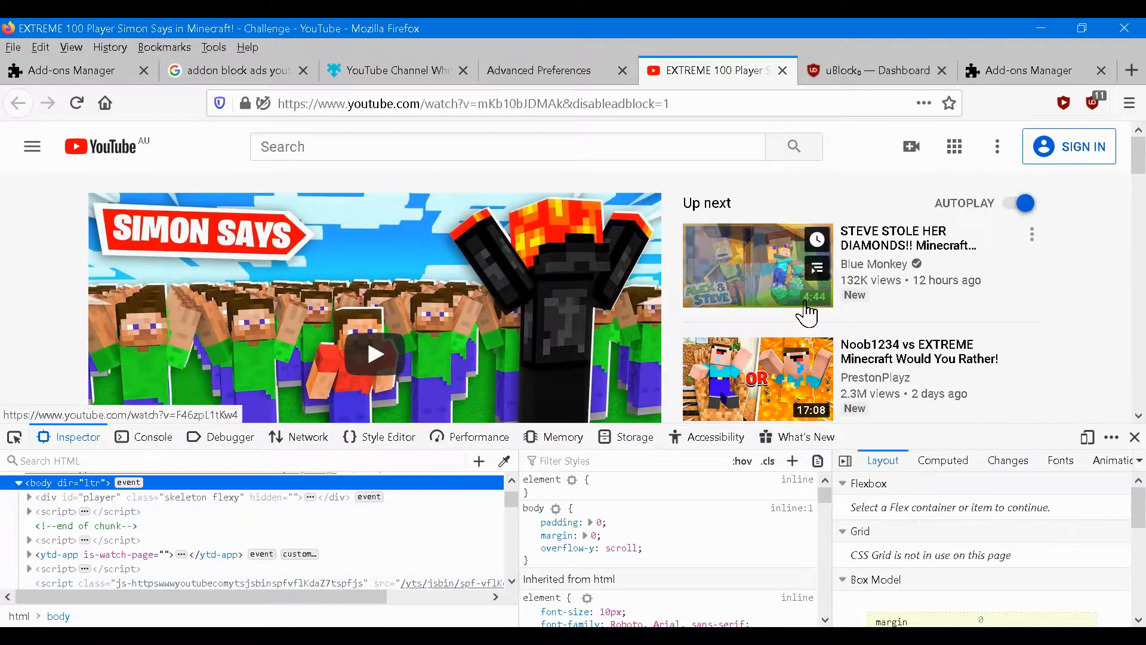
{"action": "mouse_move", "coordinate": [787, 302]}
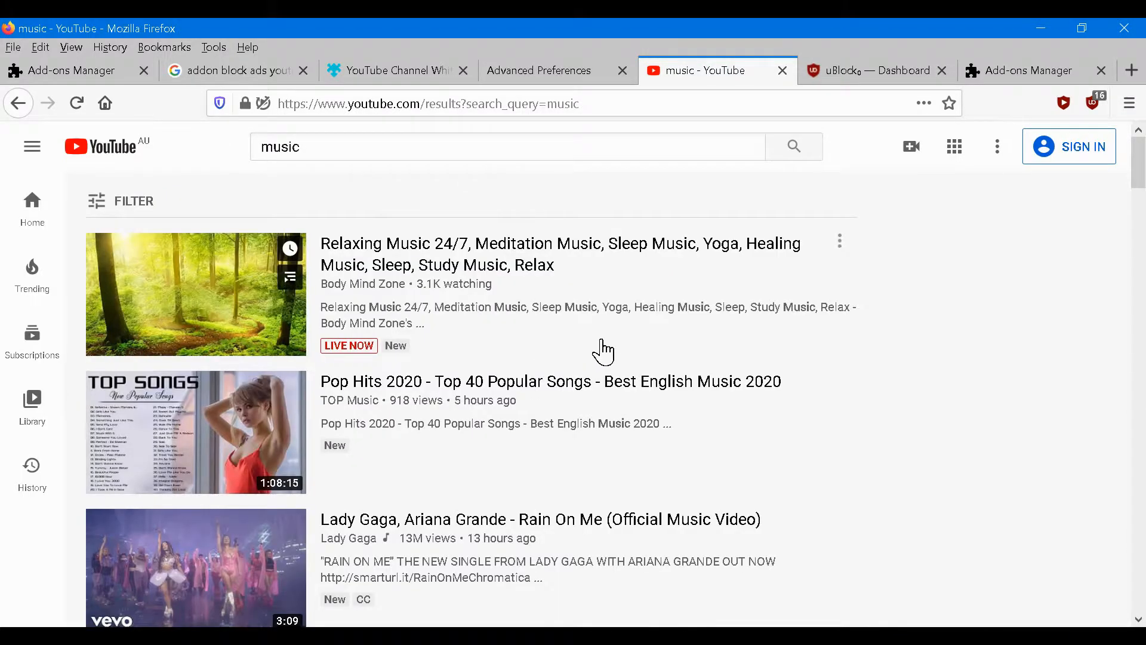
Step: Look through the music search results for mix playlists and inserted shelves such as For fans of L.V
{"action": "scroll", "coordinate": [603, 352], "scroll_direction": "down", "scroll_amount": 9}
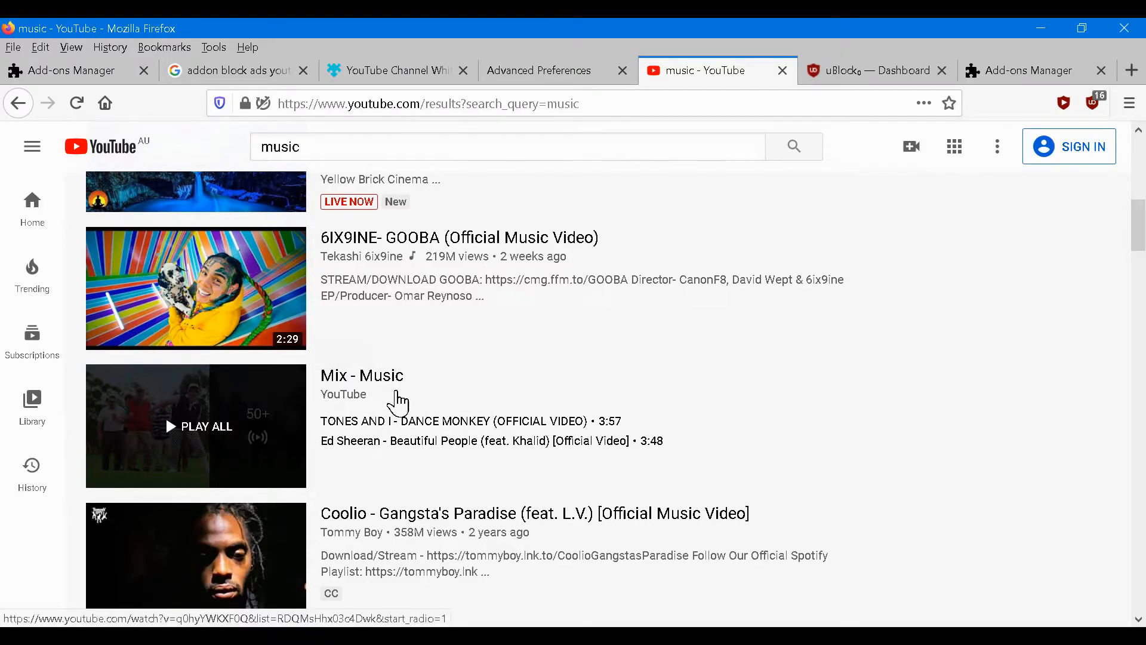
{"action": "scroll", "coordinate": [541, 443], "scroll_direction": "down", "scroll_amount": 2}
{"action": "scroll", "coordinate": [541, 443], "scroll_direction": "down", "scroll_amount": 2}
{"action": "scroll", "coordinate": [538, 440], "scroll_direction": "up", "scroll_amount": 5}
{"action": "scroll", "coordinate": [494, 386], "scroll_direction": "down", "scroll_amount": 15}
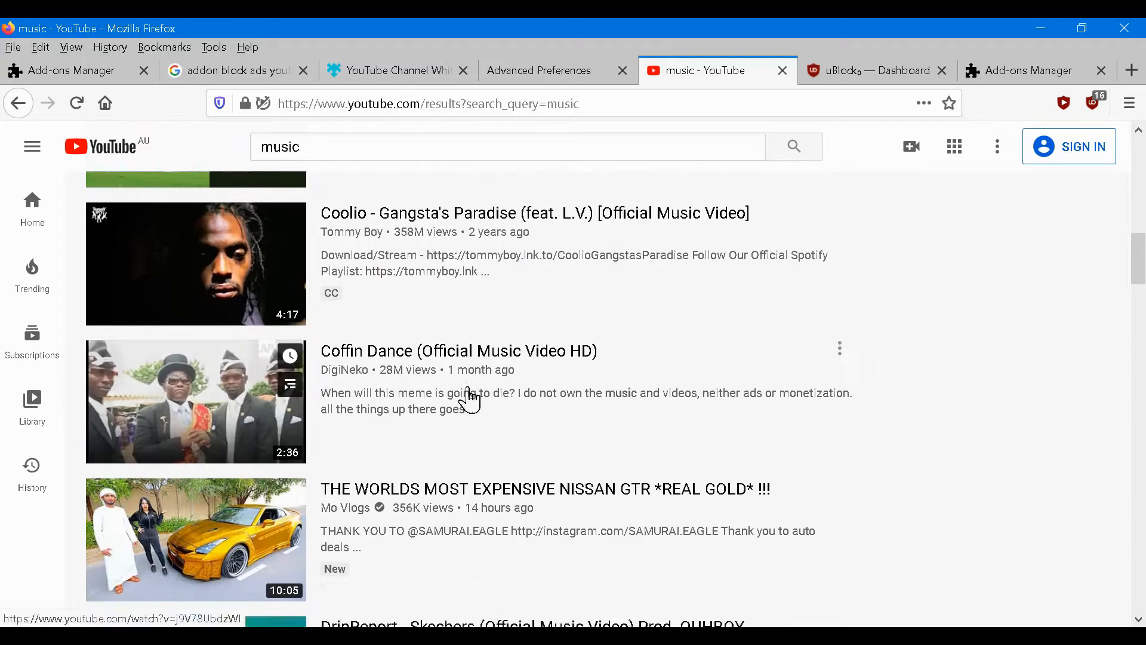
{"action": "scroll", "coordinate": [464, 410], "scroll_direction": "down", "scroll_amount": 3}
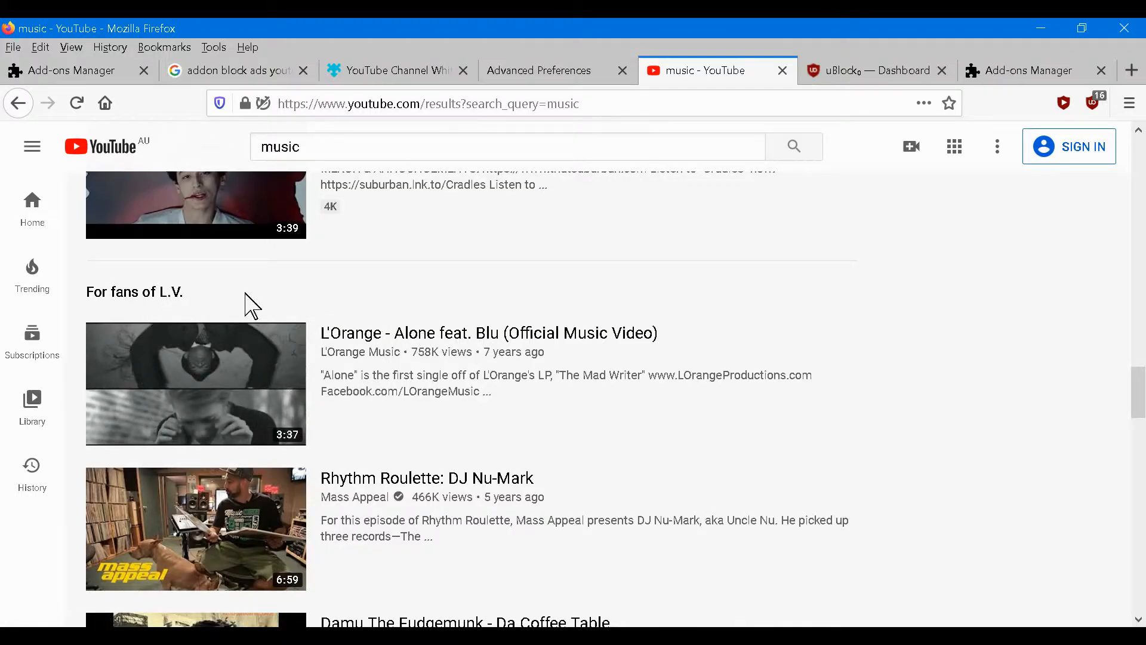
{"action": "scroll", "coordinate": [550, 330], "scroll_direction": "down", "scroll_amount": 3}
{"action": "scroll", "coordinate": [550, 319], "scroll_direction": "down", "scroll_amount": 3}
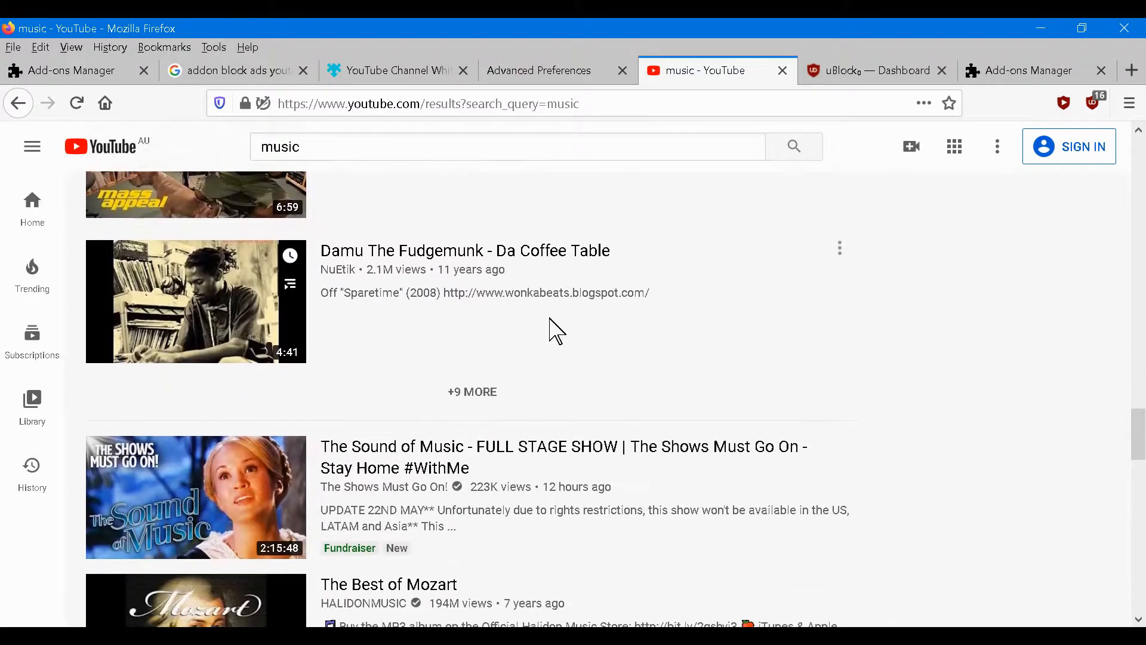
Step: Create the filter ##ytd-shelf-renderer.ytd-item-section-renderer.style-scope:has(div#dismissable #title:contains(For fans of L.V.)) for the artist shelf
{"action": "scroll", "coordinate": [550, 320], "scroll_direction": "up", "scroll_amount": 5}
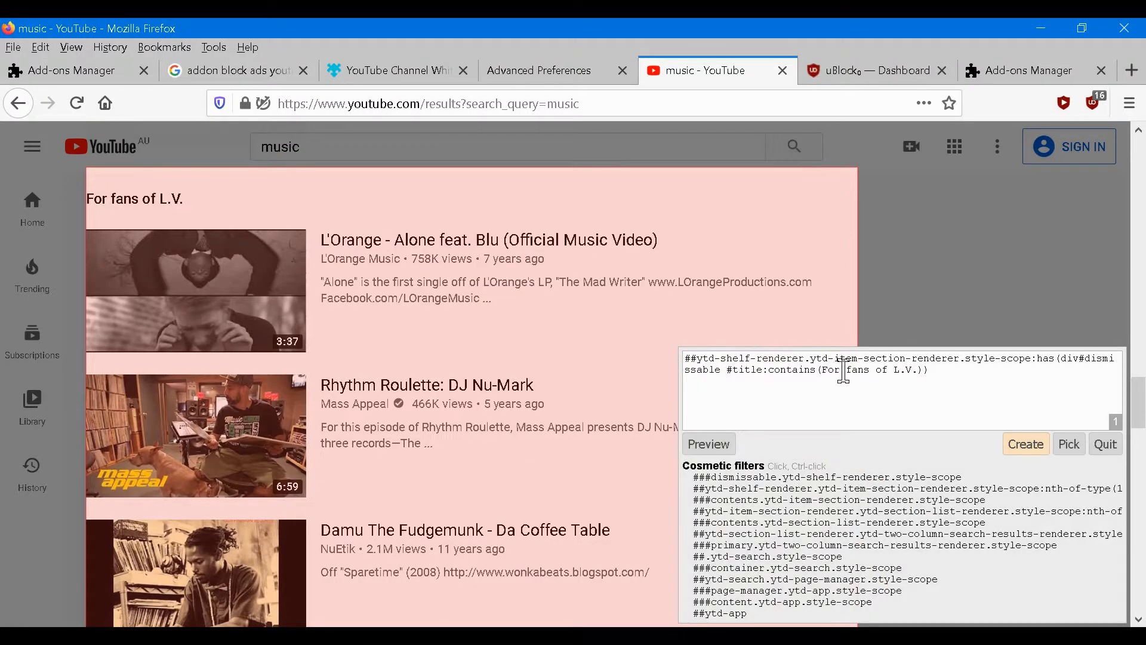
{"action": "left_click", "coordinate": [1028, 447]}
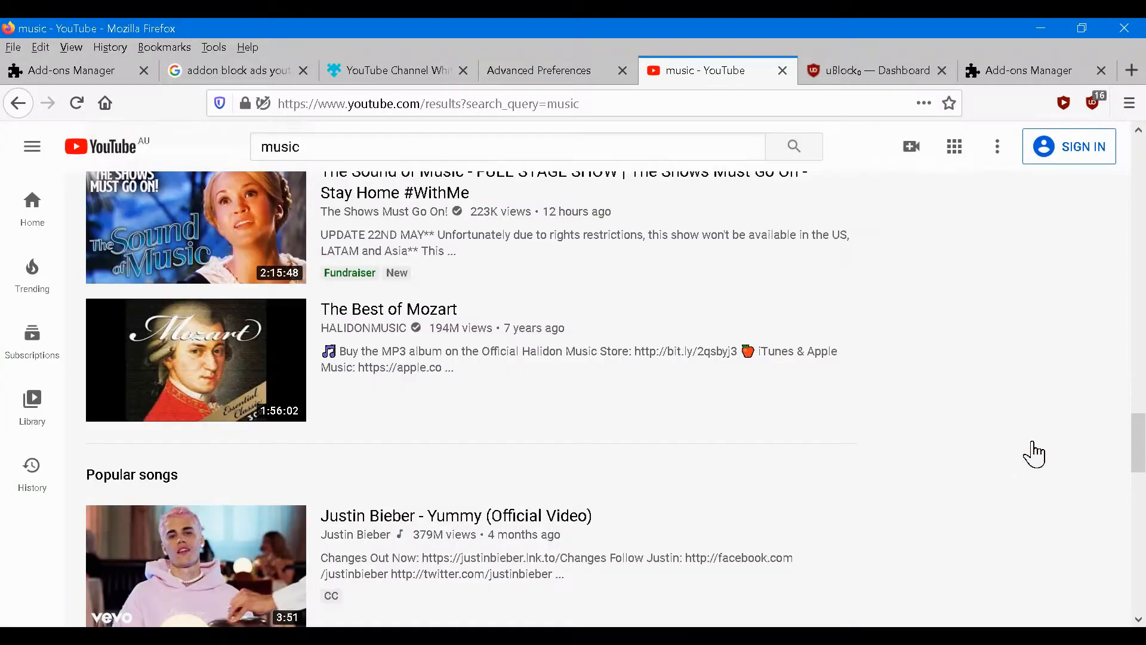
Step: Examine the remaining music results for further shelves such as Popular songs and Searches related to music
{"action": "scroll", "coordinate": [617, 473], "scroll_direction": "down", "scroll_amount": 3}
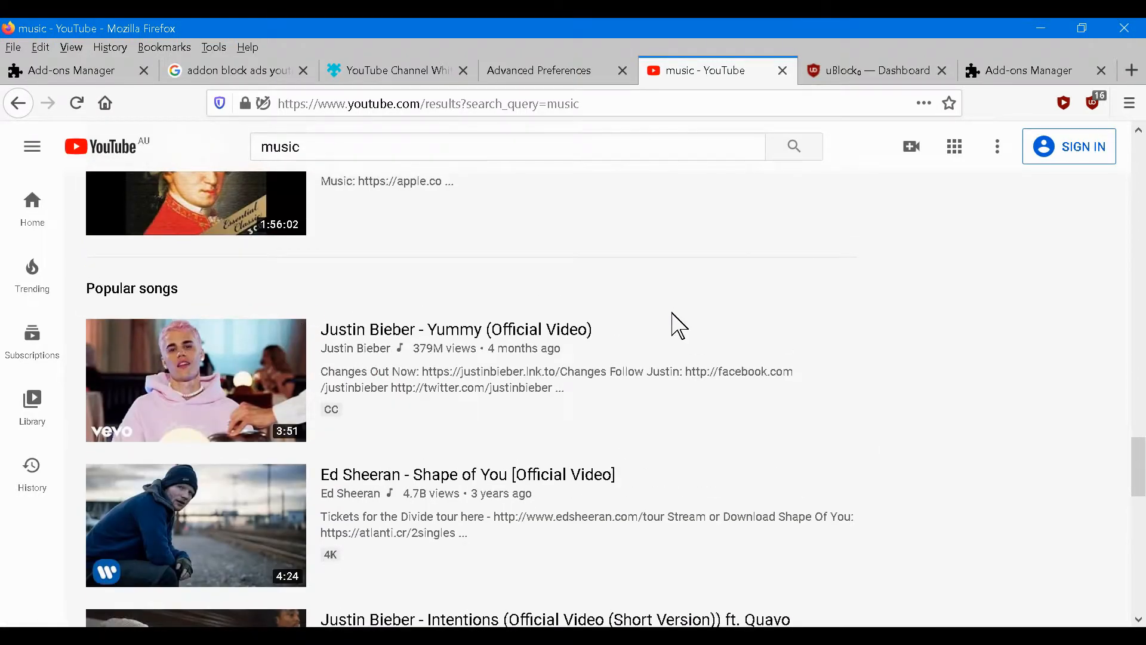
{"action": "scroll", "coordinate": [675, 326], "scroll_direction": "down", "scroll_amount": 6}
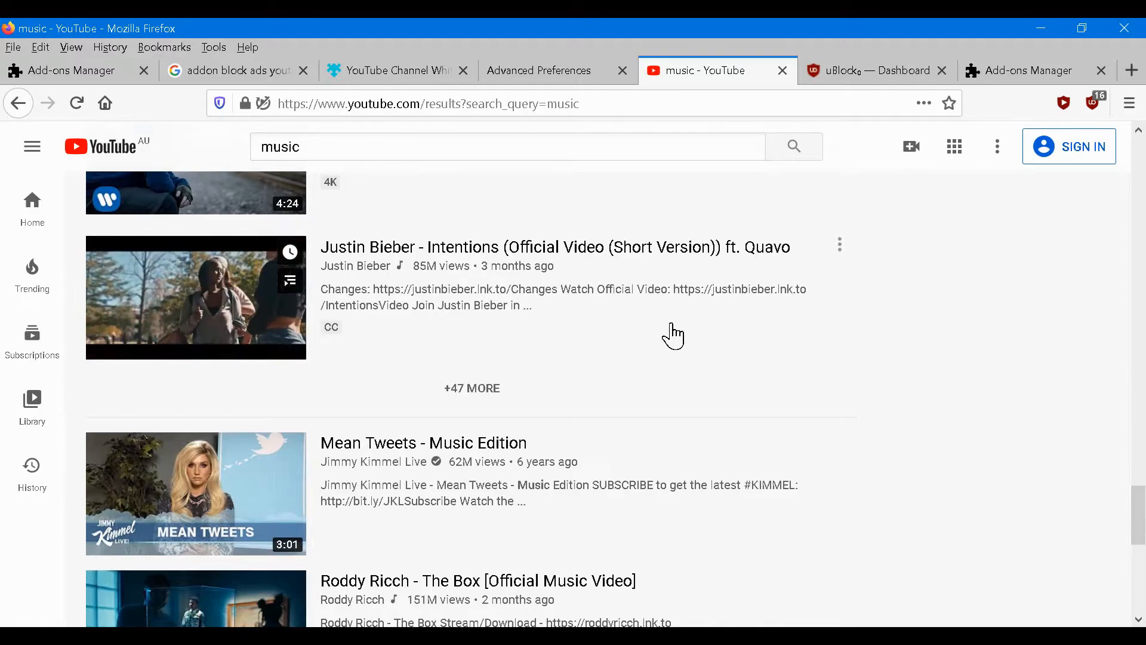
{"action": "scroll", "coordinate": [672, 334], "scroll_direction": "down", "scroll_amount": 5}
{"action": "scroll", "coordinate": [669, 349], "scroll_direction": "down", "scroll_amount": 4}
{"action": "scroll", "coordinate": [663, 348], "scroll_direction": "up", "scroll_amount": 5}
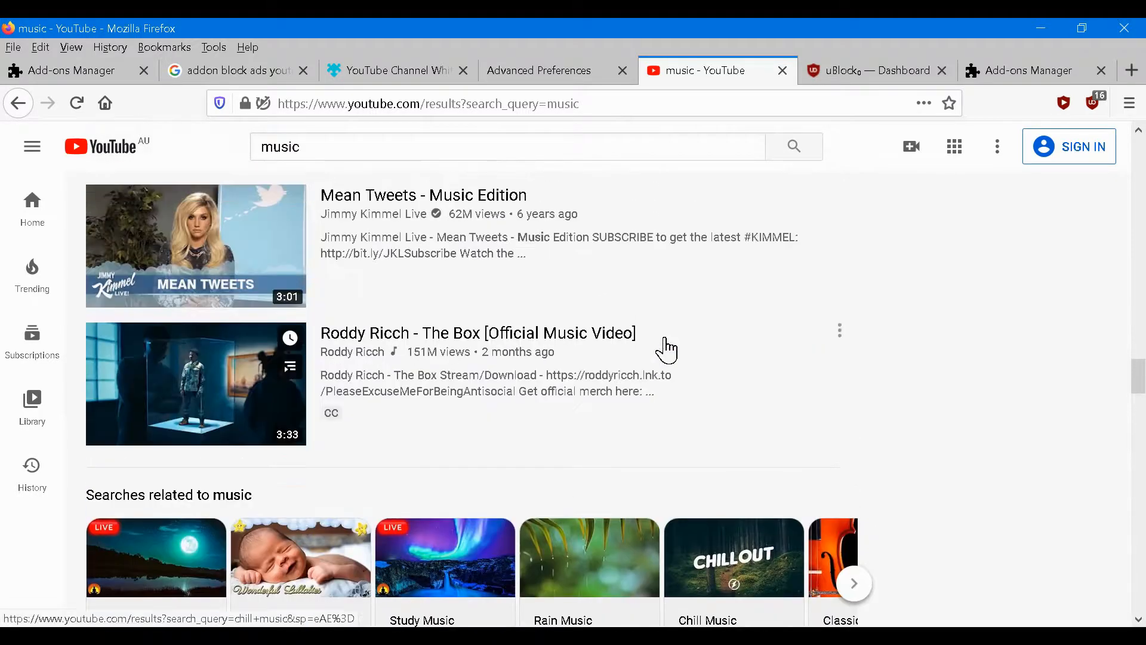
{"action": "scroll", "coordinate": [671, 351], "scroll_direction": "up", "scroll_amount": 12}
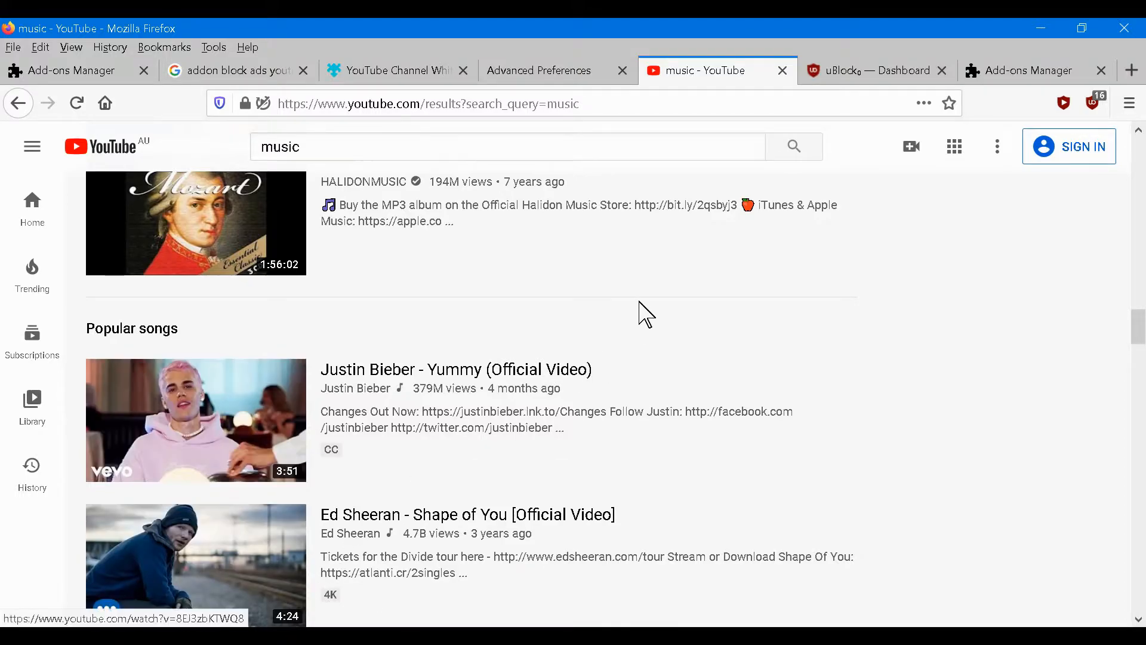
{"action": "scroll", "coordinate": [387, 341], "scroll_direction": "up", "scroll_amount": 15}
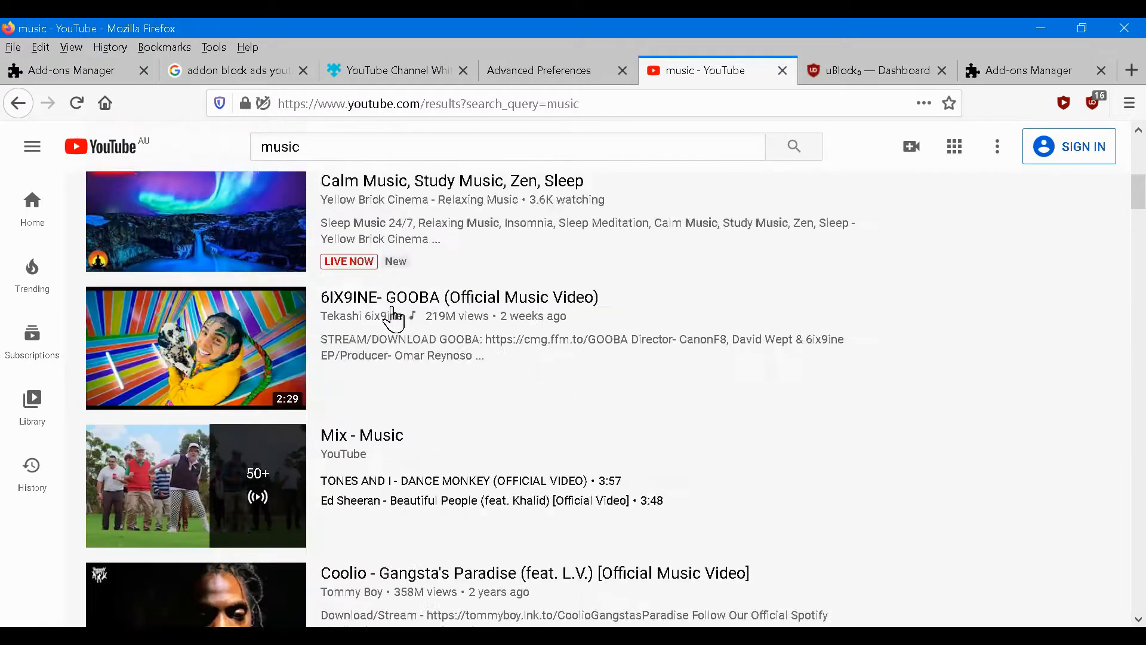
Step: Review the search filter and sort options, close them unchanged, and look through the music results again
{"action": "left_click", "coordinate": [139, 205]}
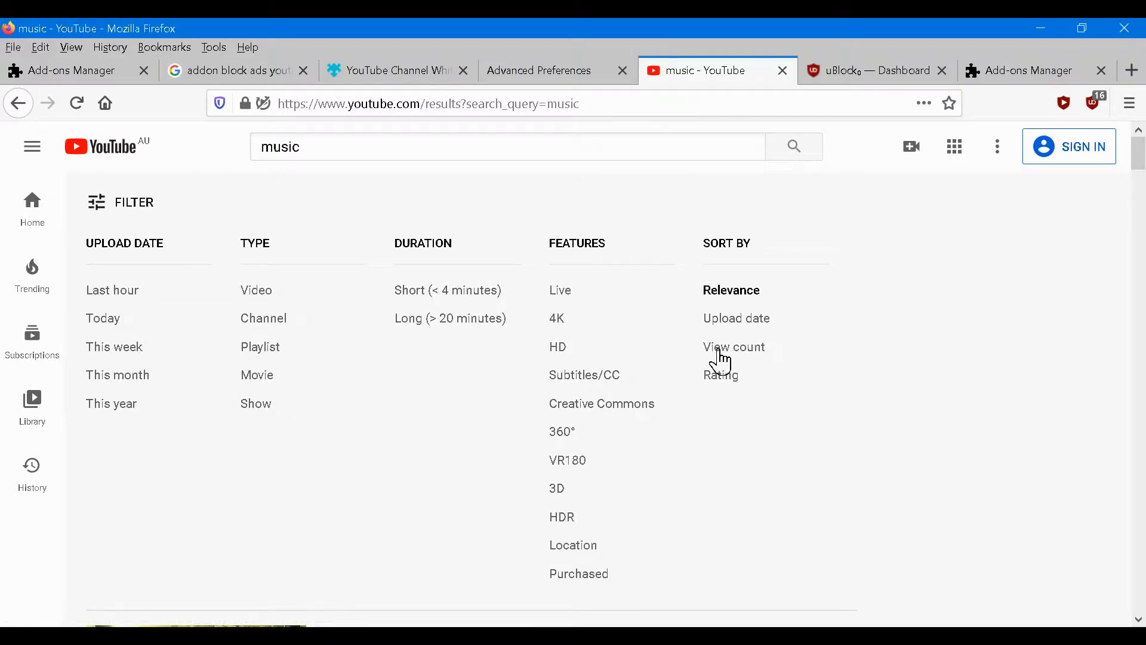
{"action": "left_click", "coordinate": [111, 206]}
{"action": "scroll", "coordinate": [397, 328], "scroll_direction": "down", "scroll_amount": 10}
{"action": "scroll", "coordinate": [397, 328], "scroll_direction": "down", "scroll_amount": 10}
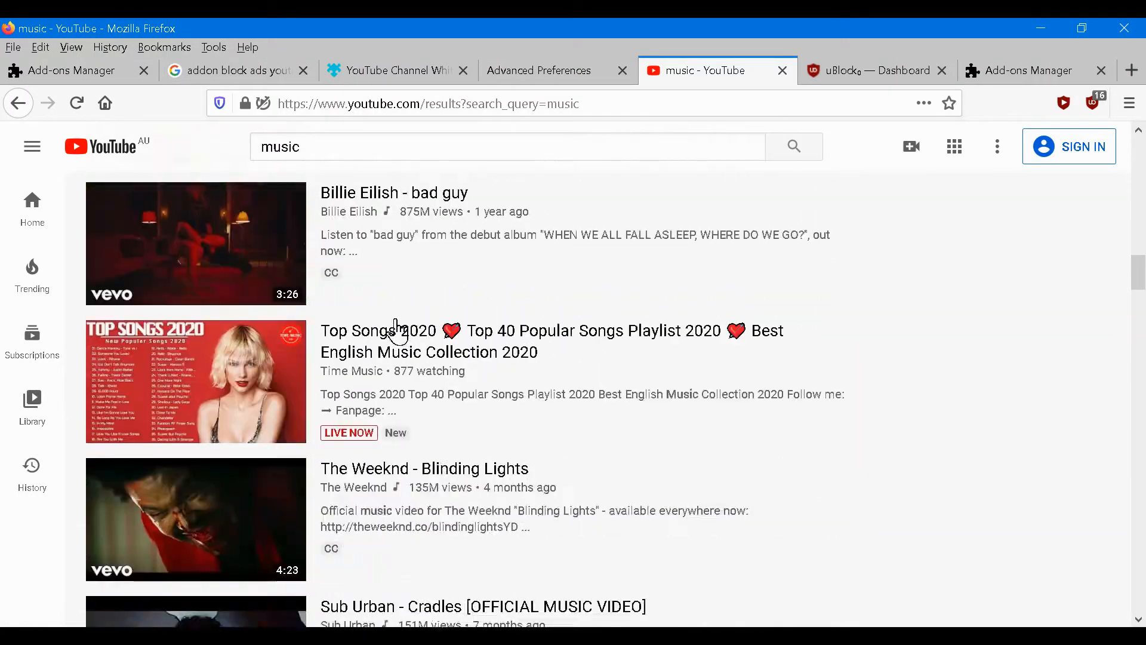
Step: Look through the music search results as far as the Popular songs shelf
{"action": "scroll", "coordinate": [394, 325], "scroll_direction": "up", "scroll_amount": 6}
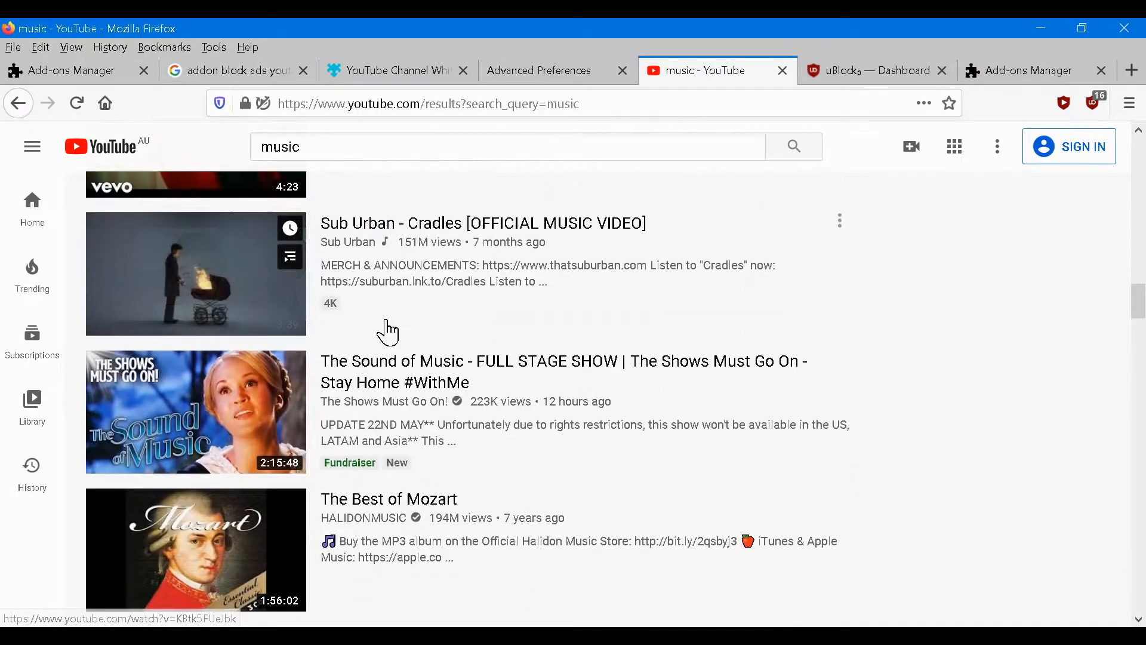
{"action": "scroll", "coordinate": [391, 328], "scroll_direction": "down", "scroll_amount": 8}
{"action": "scroll", "coordinate": [385, 330], "scroll_direction": "up", "scroll_amount": 3}
{"action": "scroll", "coordinate": [387, 331], "scroll_direction": "up", "scroll_amount": 2}
{"action": "scroll", "coordinate": [384, 328], "scroll_direction": "down", "scroll_amount": 2}
{"action": "scroll", "coordinate": [531, 376], "scroll_direction": "up", "scroll_amount": 1}
{"action": "scroll", "coordinate": [478, 375], "scroll_direction": "up", "scroll_amount": 2}
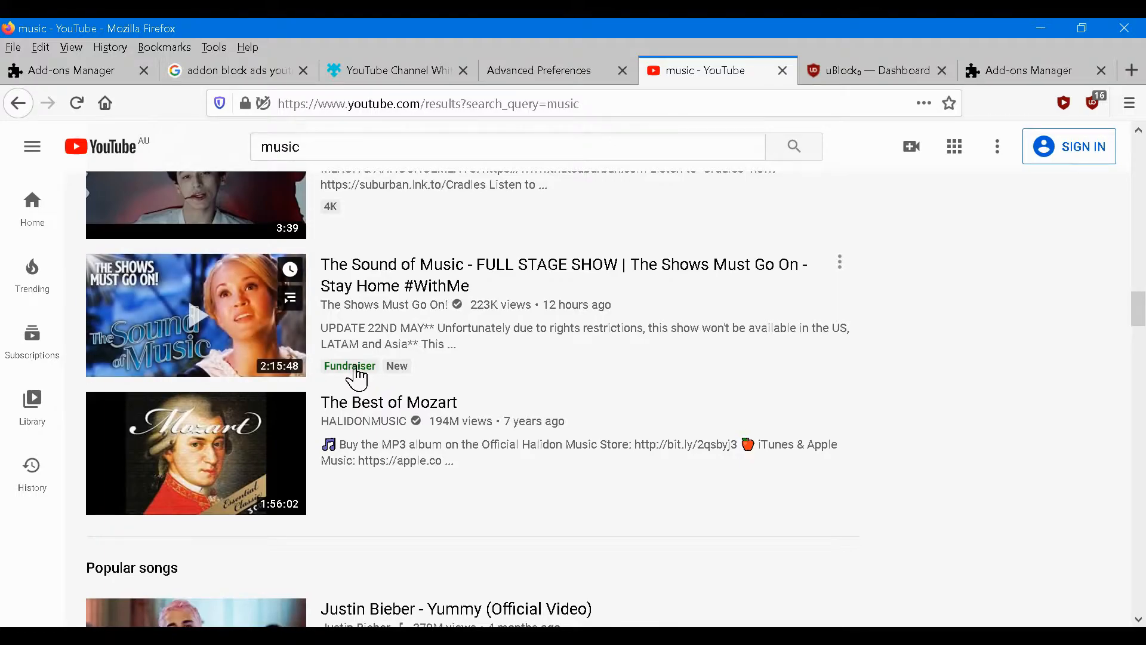
{"action": "scroll", "coordinate": [500, 346], "scroll_direction": "down", "scroll_amount": 1}
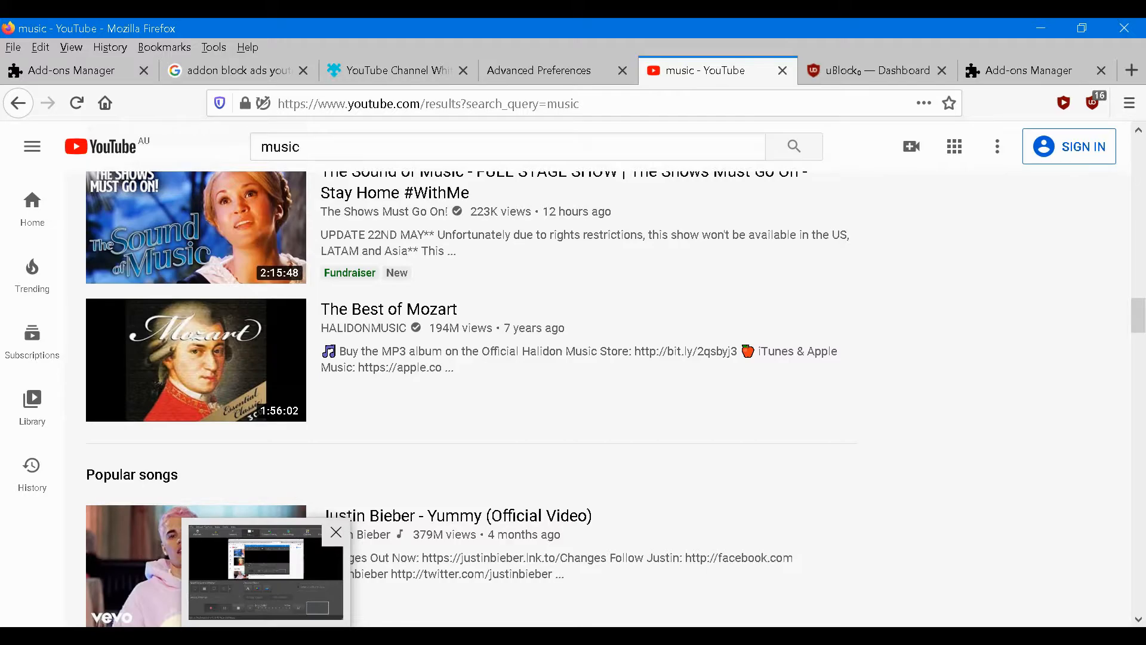
{"action": "key", "text": "ctrl+Tab"}
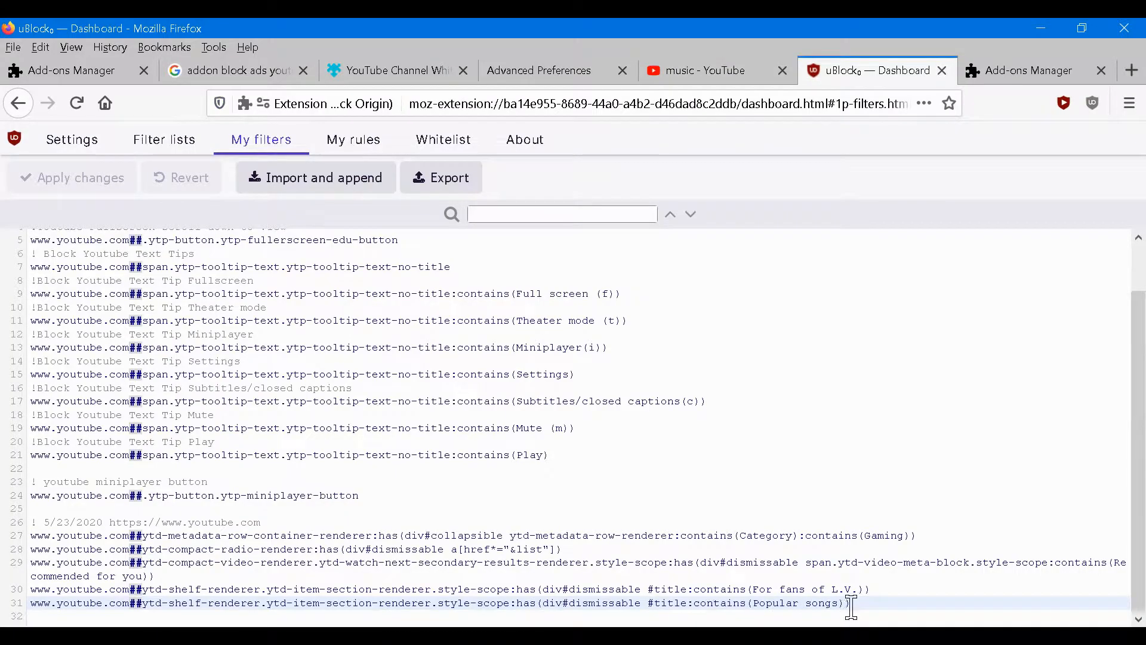
{"action": "left_click", "coordinate": [725, 69]}
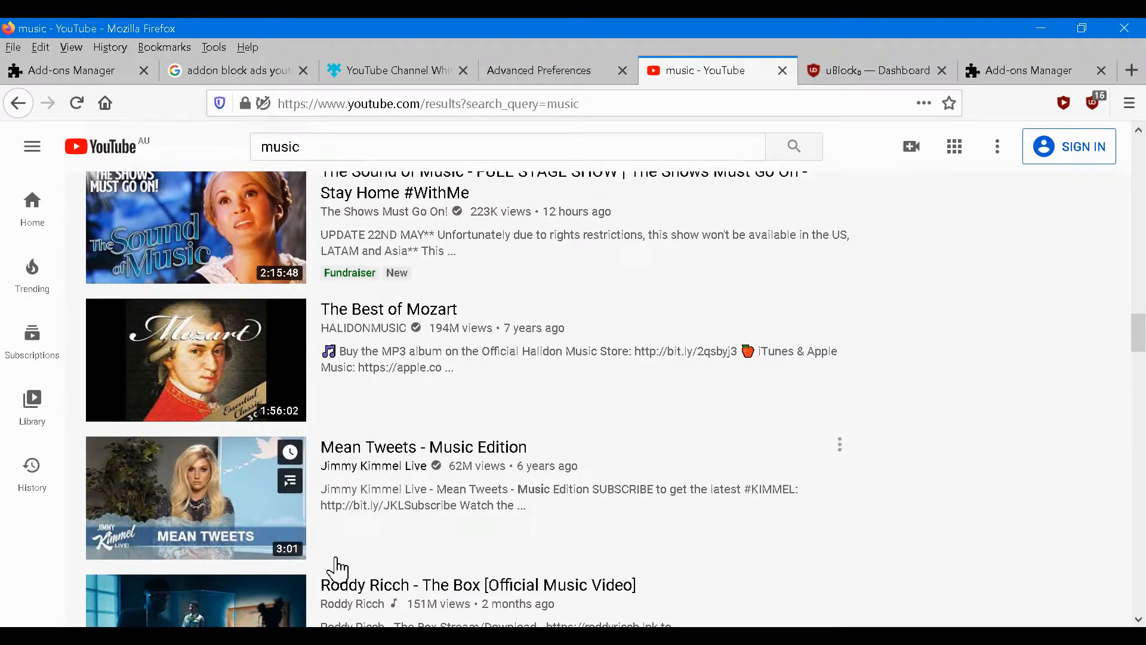
Step: Inspect the related-searches shelf's heading markup and create the filter ##ytd-horizontal-card-list-renderer.ytd-item-section-renderer.style-scope:has(#header:contains(Searches related to))
{"action": "mouse_move", "coordinate": [266, 635]}
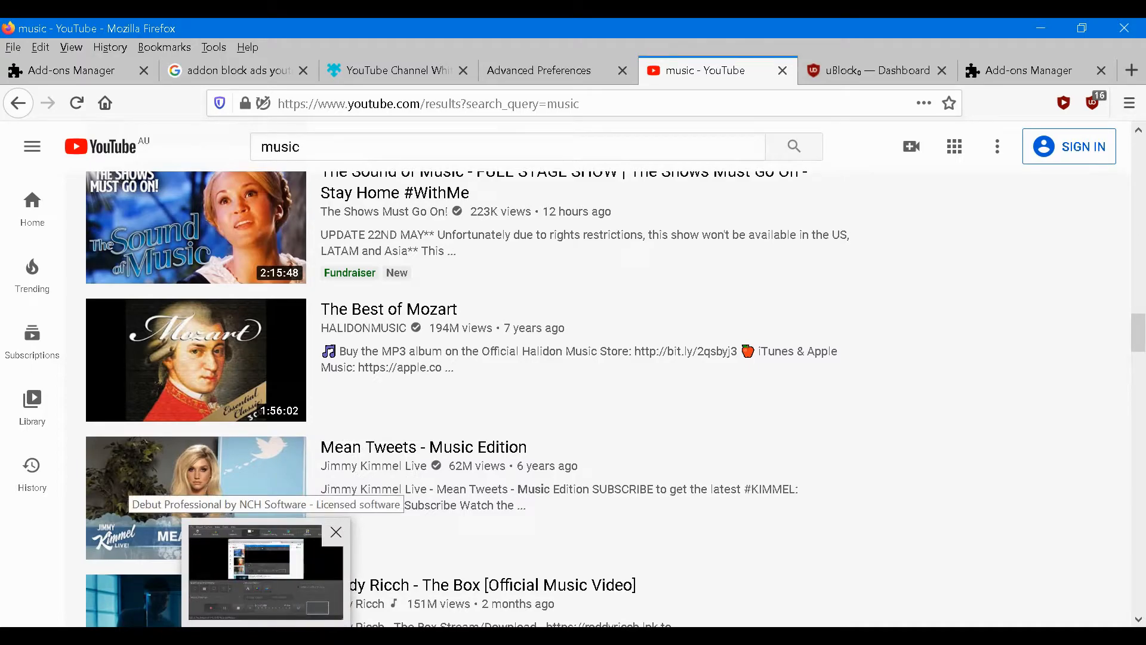
{"action": "scroll", "coordinate": [665, 468], "scroll_direction": "down", "scroll_amount": 10}
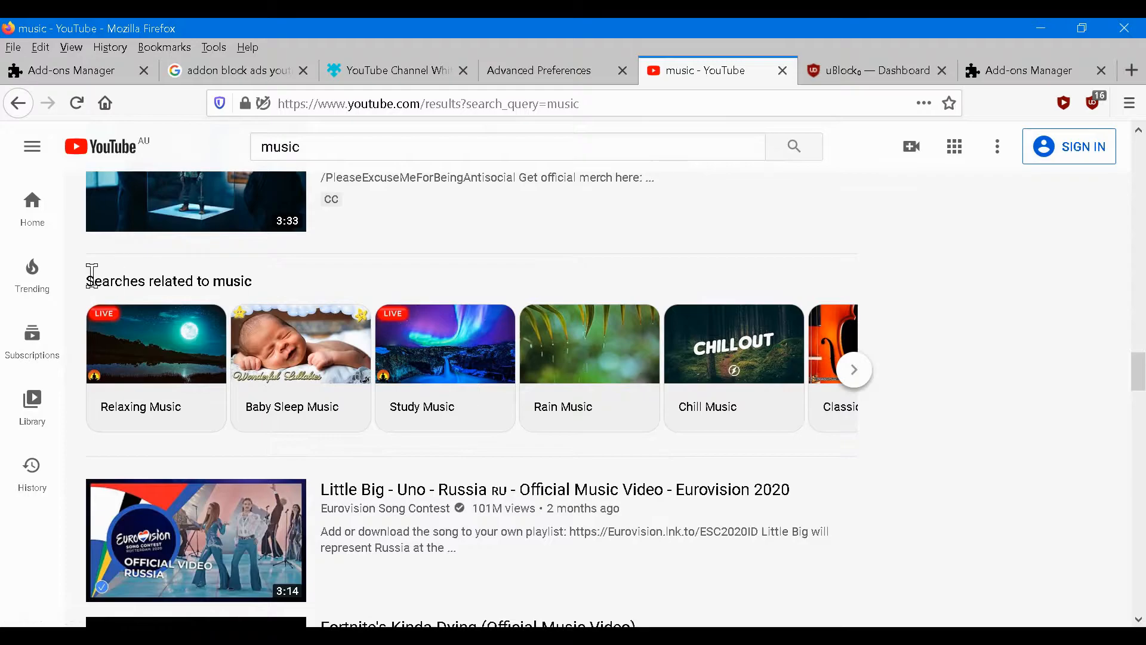
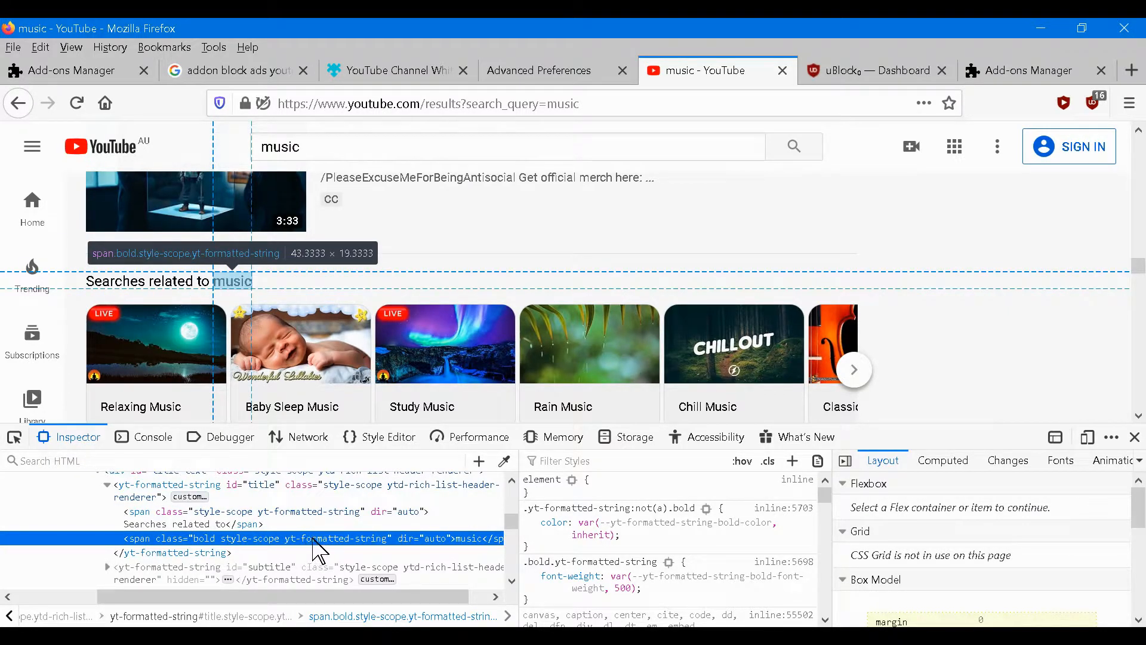
{"action": "left_click", "coordinate": [275, 638]}
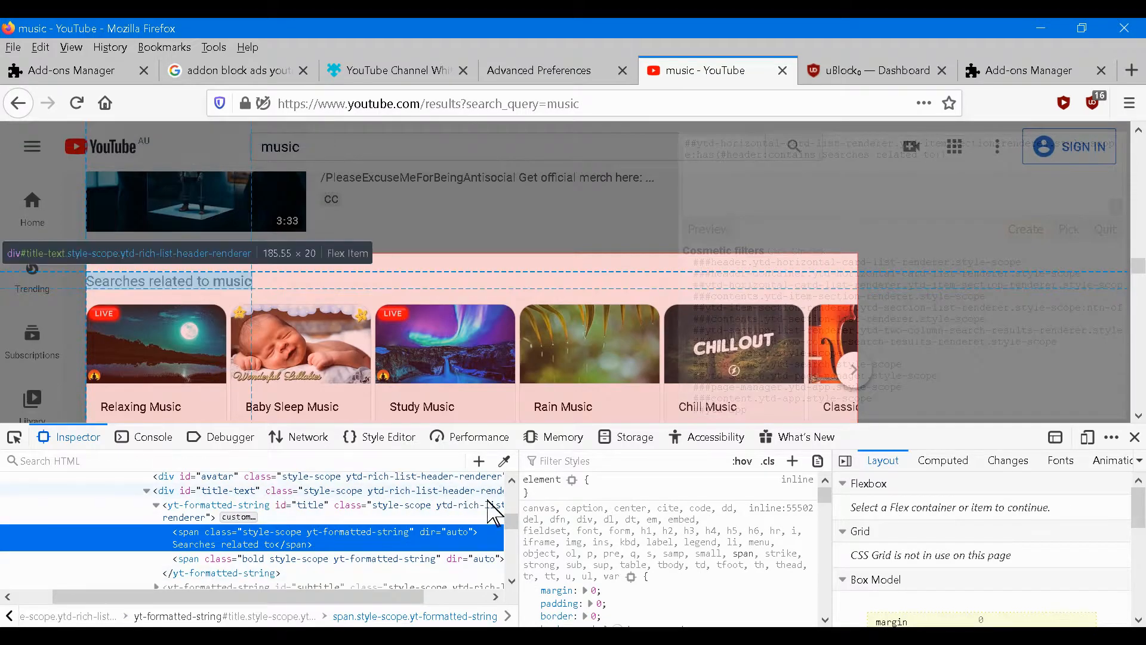
{"action": "left_click", "coordinate": [512, 481]}
{"action": "left_click", "coordinate": [512, 481]}
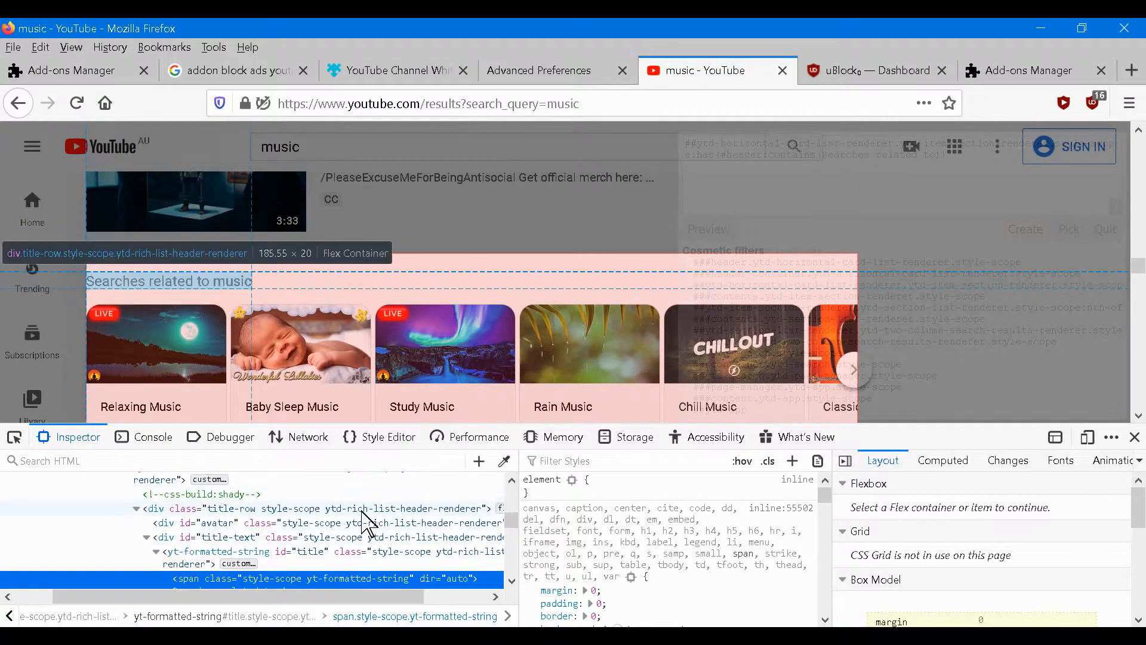
{"action": "scroll", "coordinate": [366, 526], "scroll_direction": "up", "scroll_amount": 2}
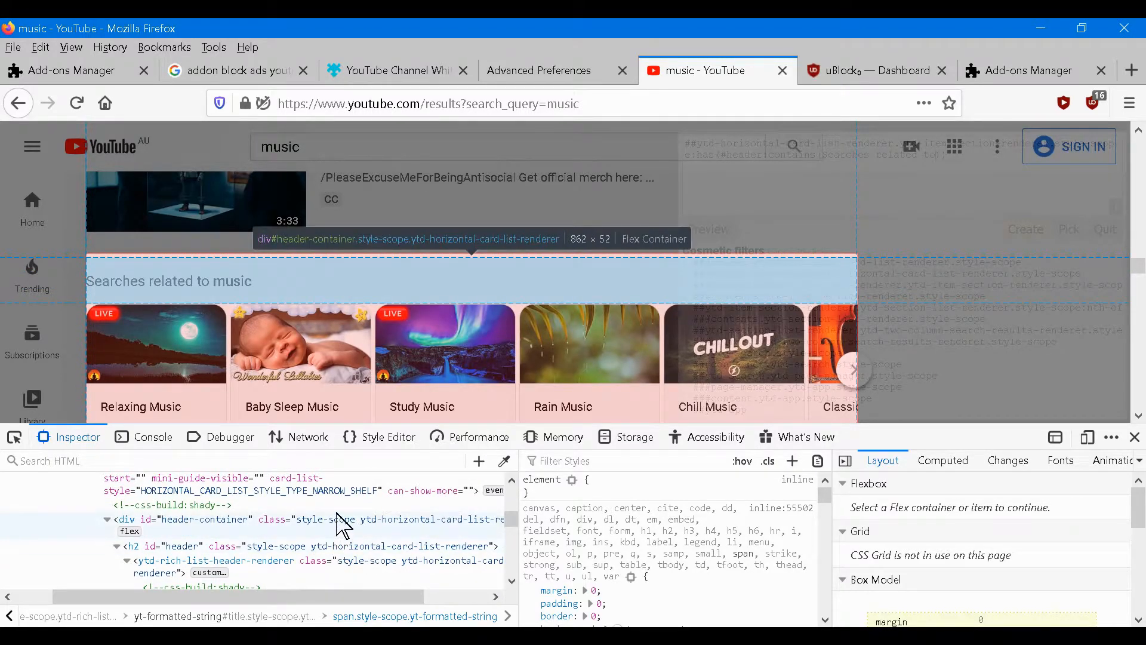
{"action": "scroll", "coordinate": [366, 517], "scroll_direction": "up", "scroll_amount": 3}
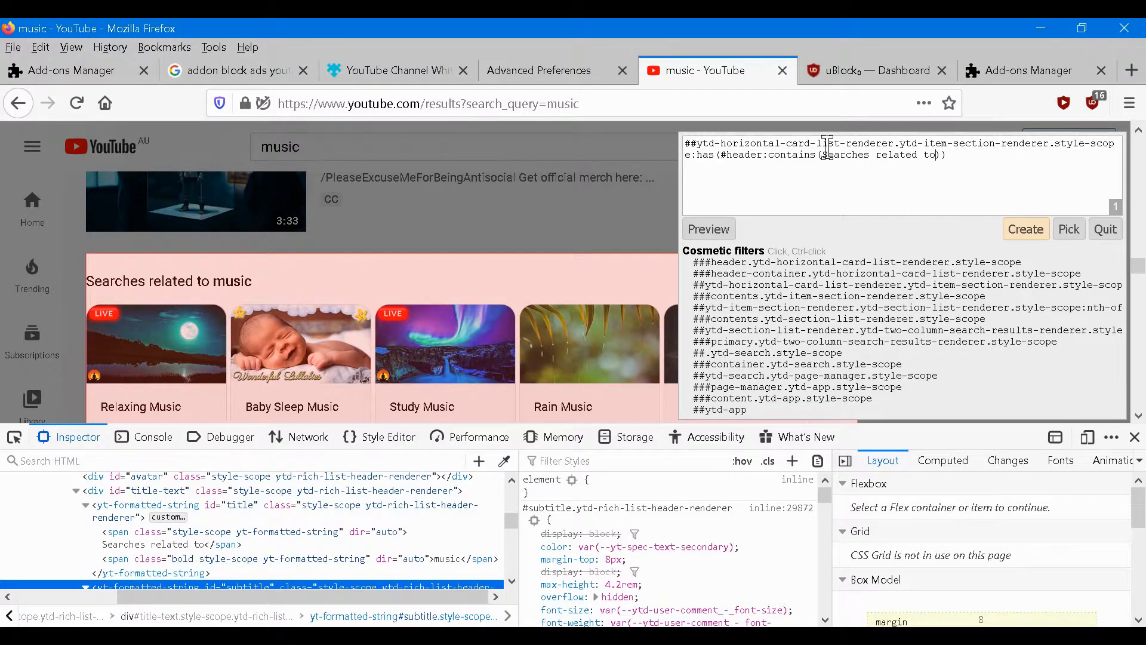
{"action": "left_click", "coordinate": [1045, 236]}
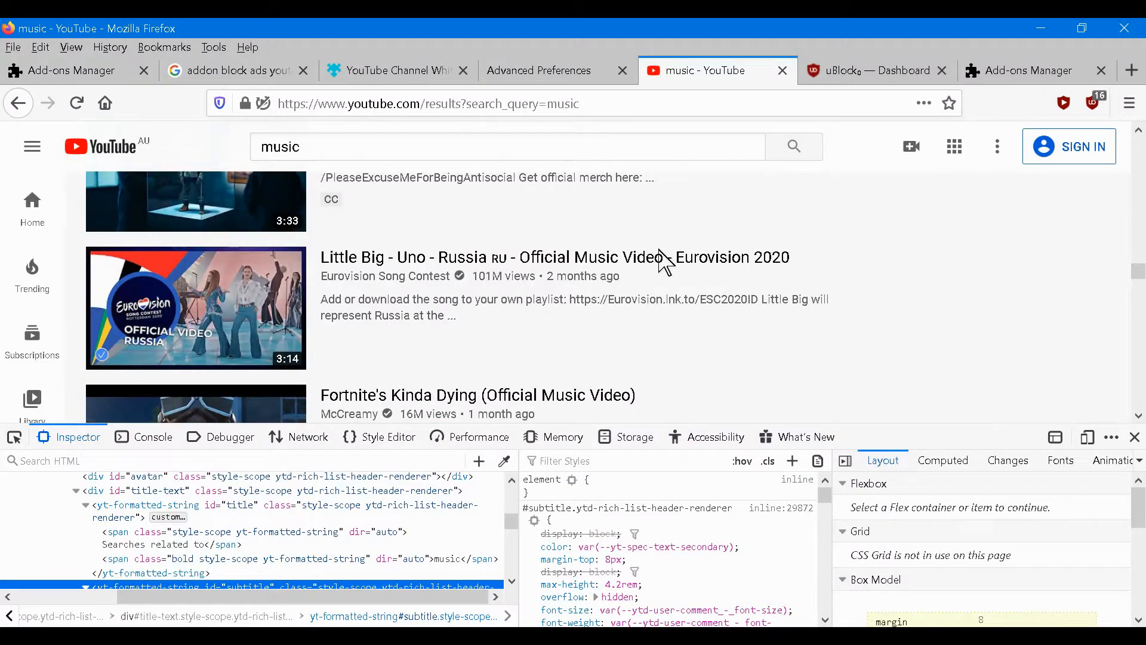
{"action": "left_click", "coordinate": [1135, 437]}
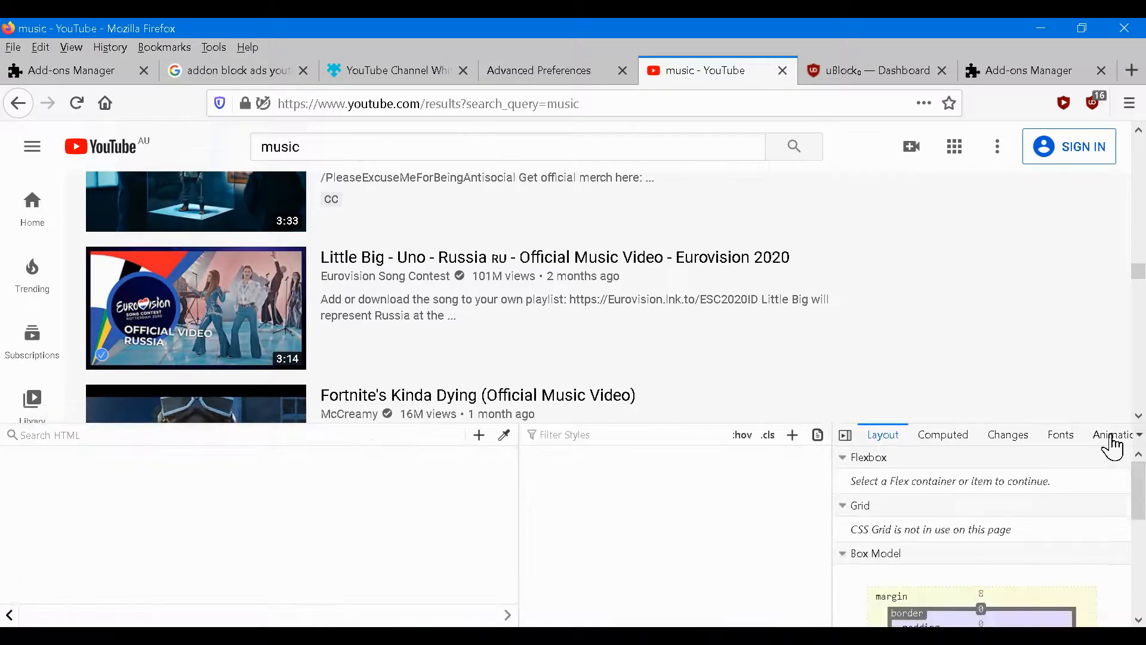
Step: Search YouTube for movies and examine the YouTube Movies shelf and the results below it
{"action": "scroll", "coordinate": [683, 353], "scroll_direction": "down", "scroll_amount": 5}
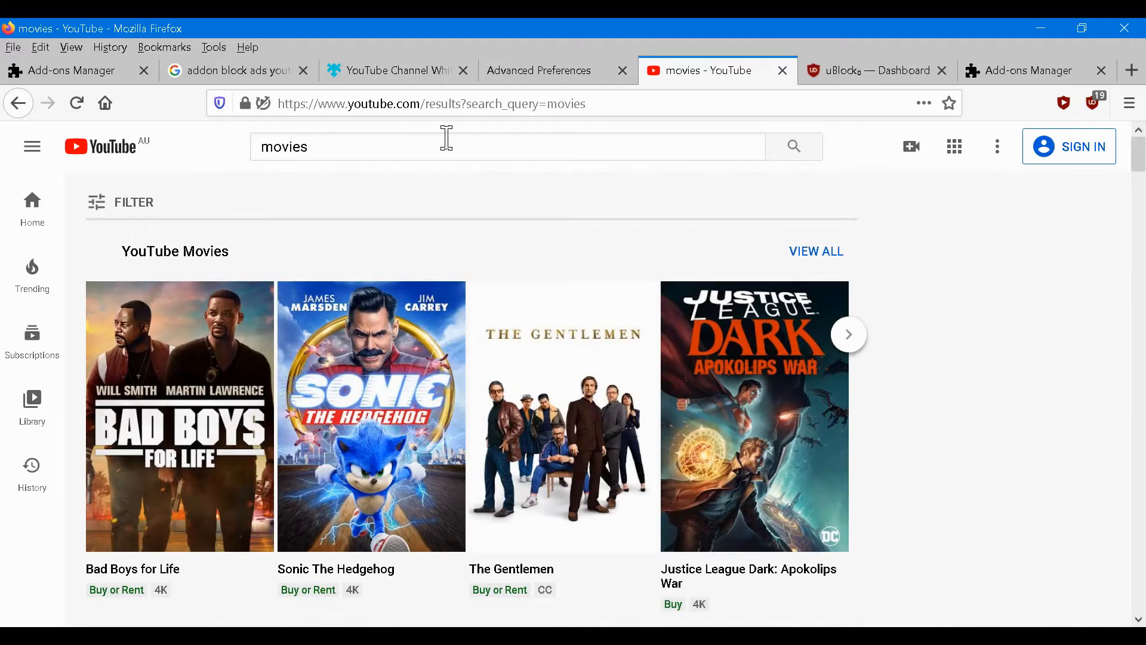
{"action": "scroll", "coordinate": [476, 143], "scroll_direction": "down", "scroll_amount": 3}
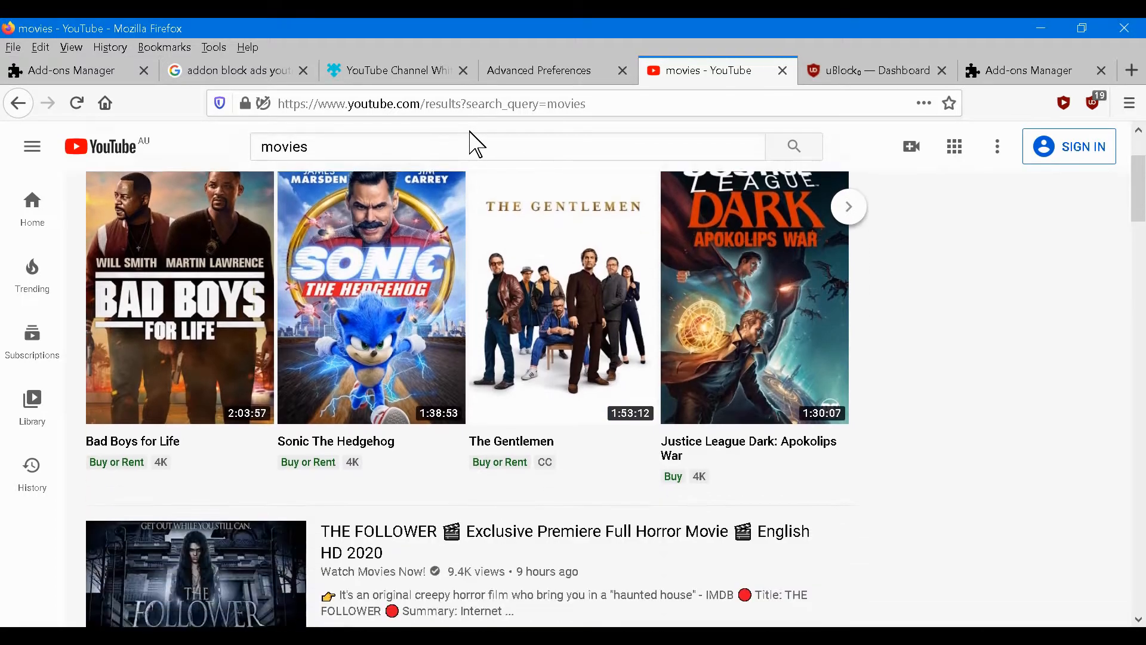
{"action": "scroll", "coordinate": [95, 233], "scroll_direction": "up", "scroll_amount": 3}
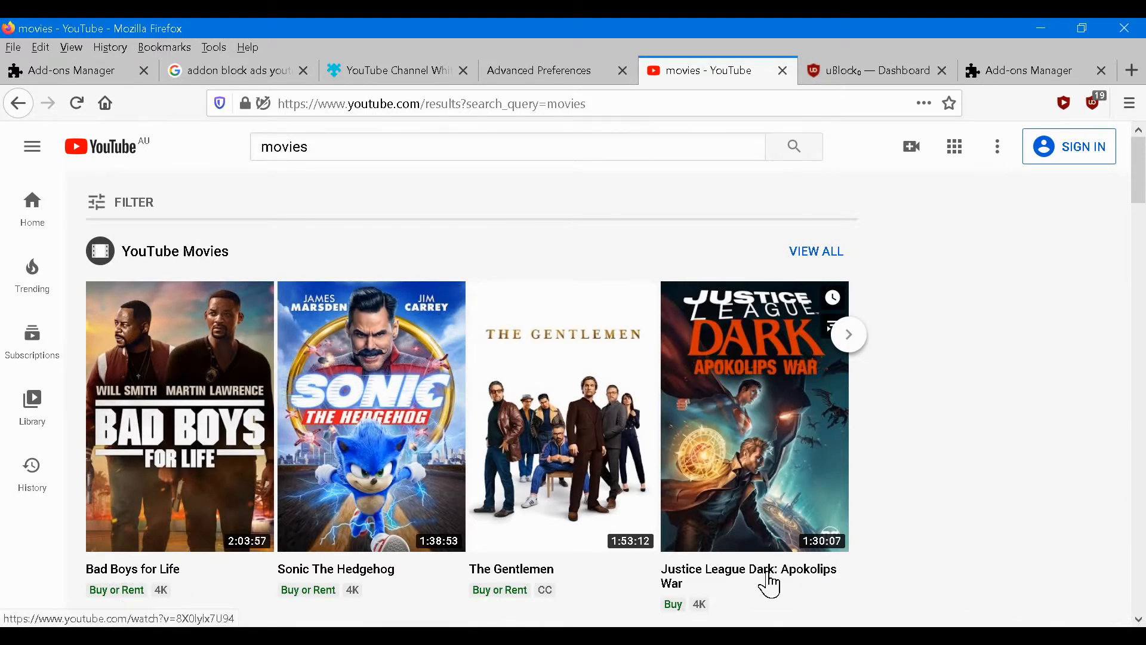
{"action": "scroll", "coordinate": [810, 504], "scroll_direction": "down", "scroll_amount": 1}
{"action": "scroll", "coordinate": [810, 505], "scroll_direction": "down", "scroll_amount": 4}
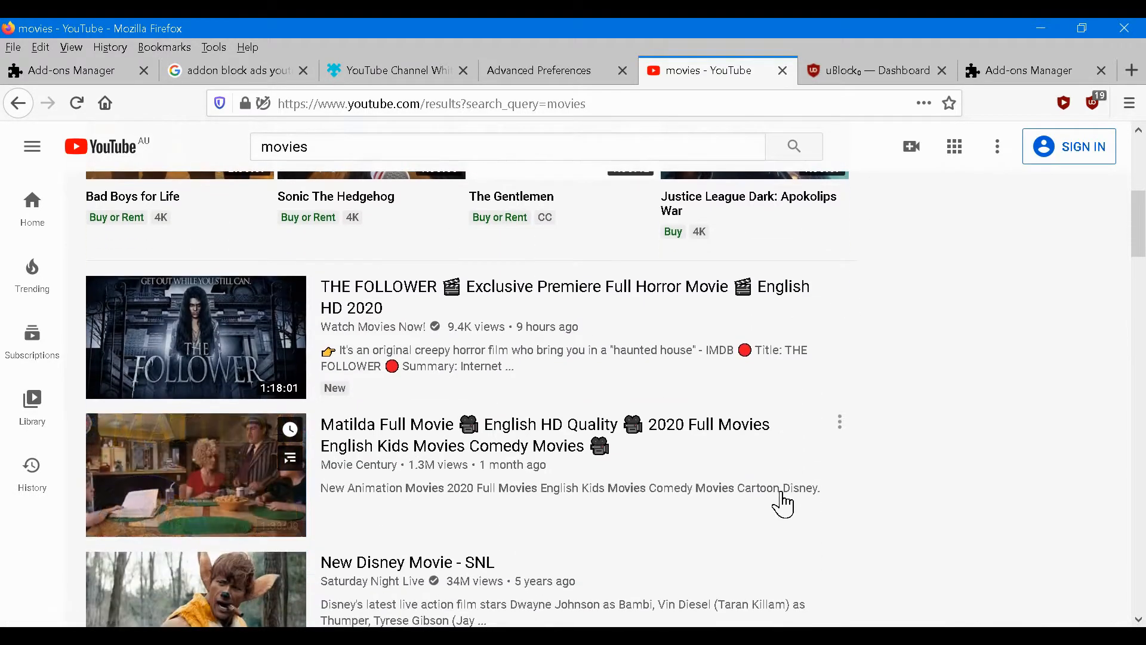
{"action": "scroll", "coordinate": [760, 474], "scroll_direction": "up", "scroll_amount": 5}
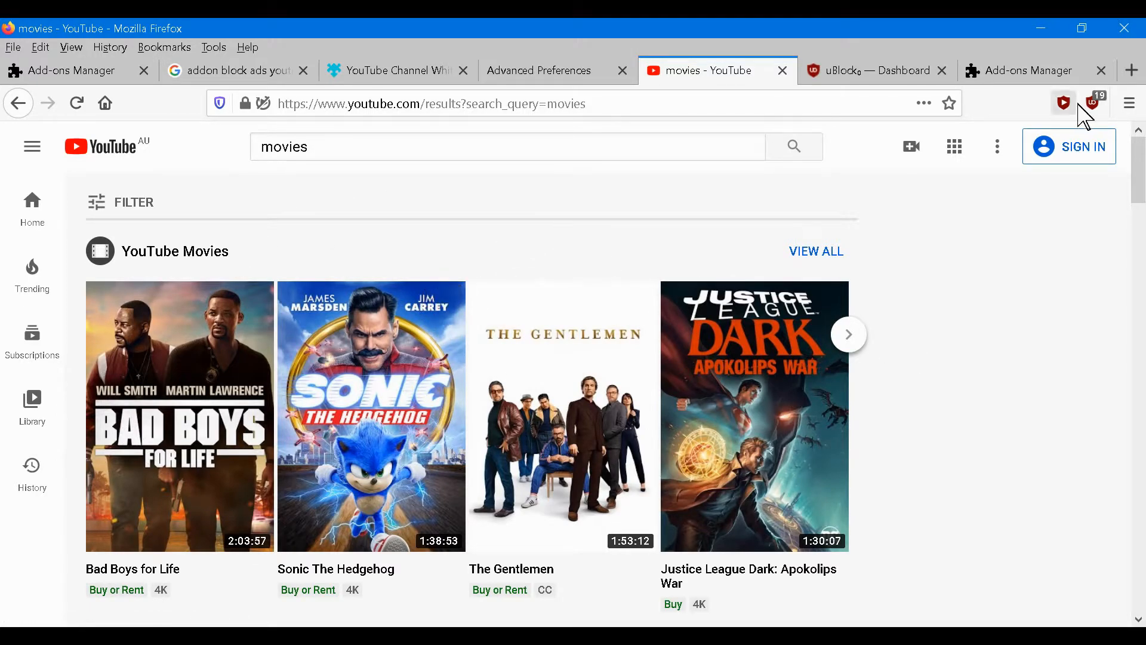
{"action": "left_click", "coordinate": [421, 638]}
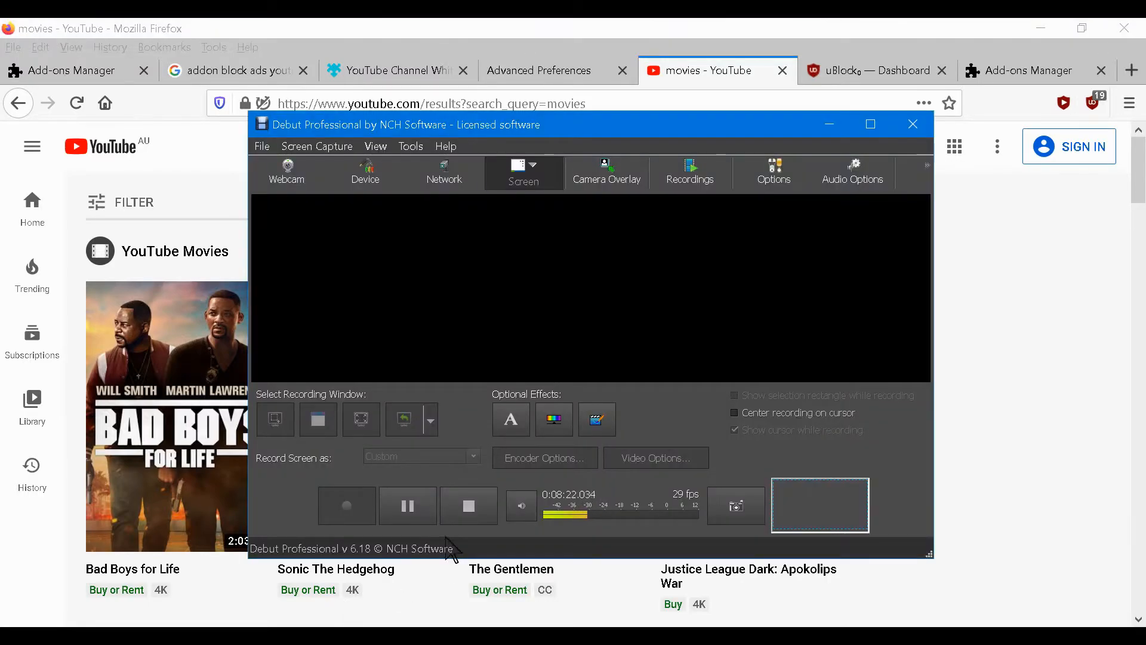
{"action": "left_click", "coordinate": [409, 502]}
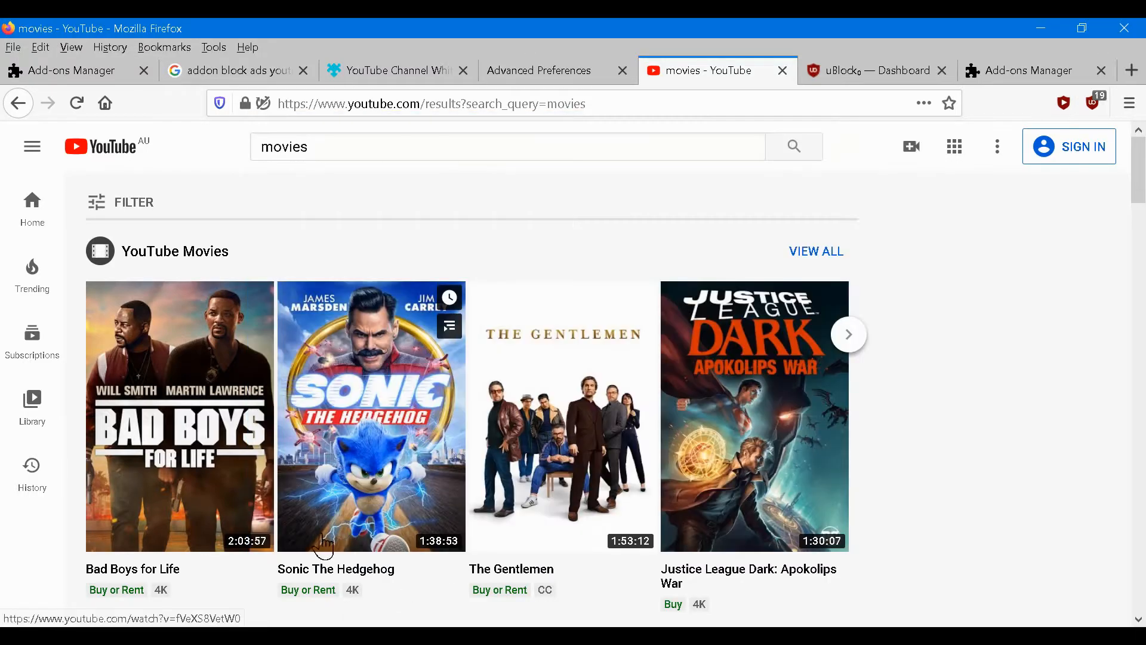
{"action": "mouse_move", "coordinate": [267, 637]}
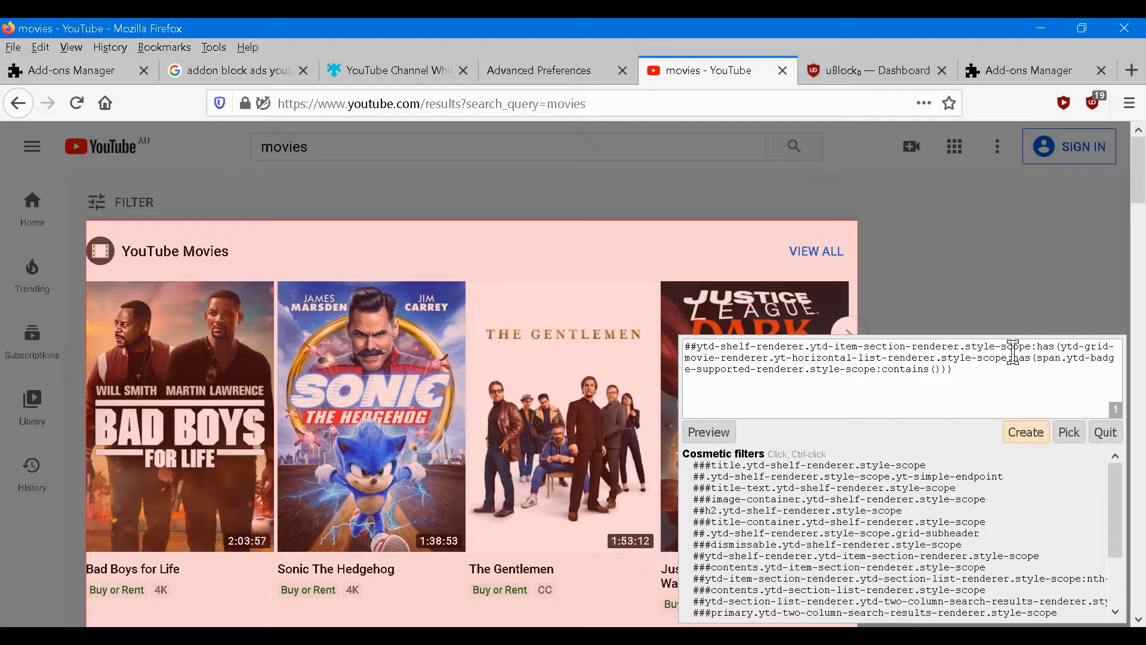
Step: Create the filter ##ytd-shelf-renderer.ytd-item-section-renderer.style-scope:has(ytd-grid-movie-renderer.yt-horizontal-list-renderer.style-scope:has(span.ytd-badge-supported-renderer.style-scope:contains(Buy or Rent))) for the YouTube Movies shelf
{"action": "key", "text": "BackSpace"}
{"action": "key", "text": "BackSpace"}
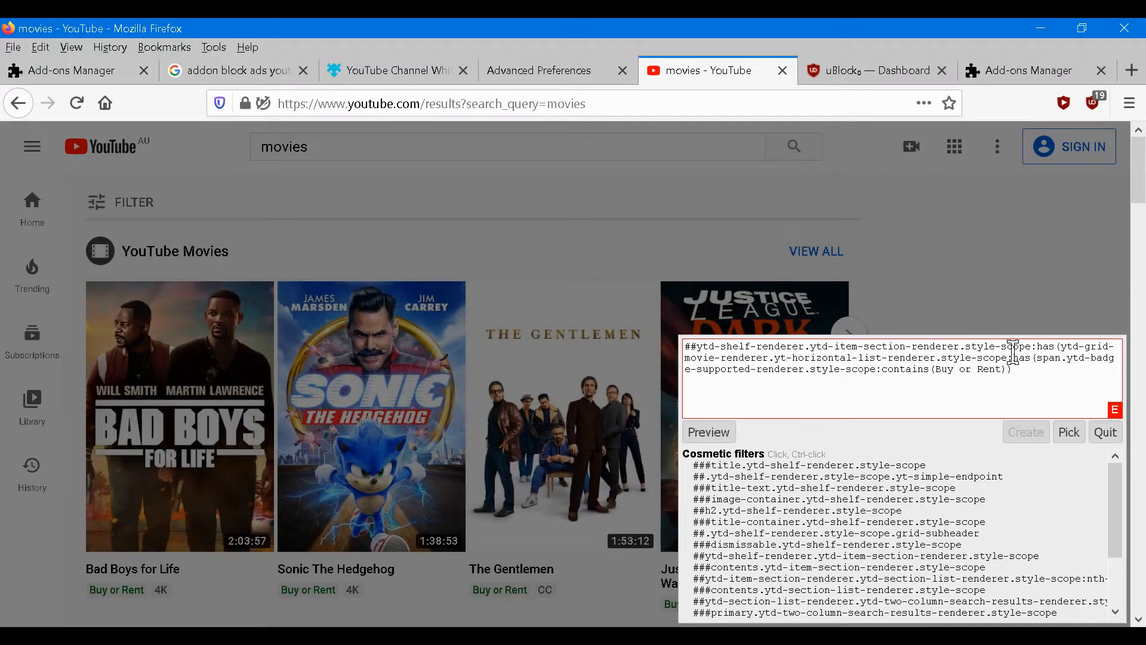
{"action": "type", "text": ")"}
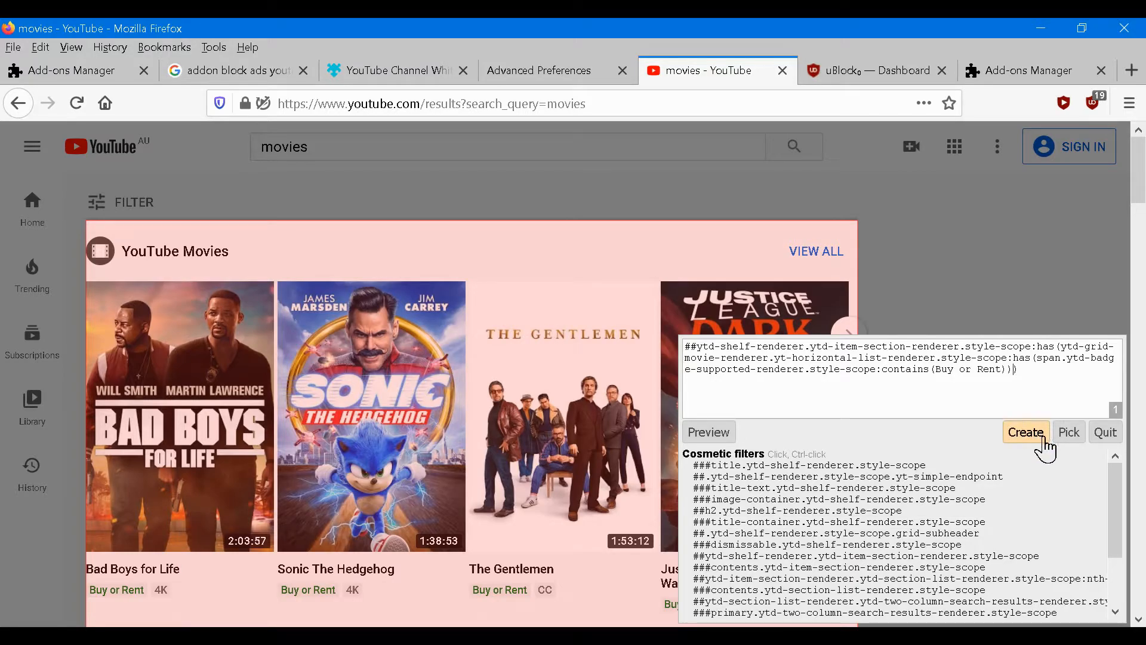
{"action": "left_click", "coordinate": [1026, 432]}
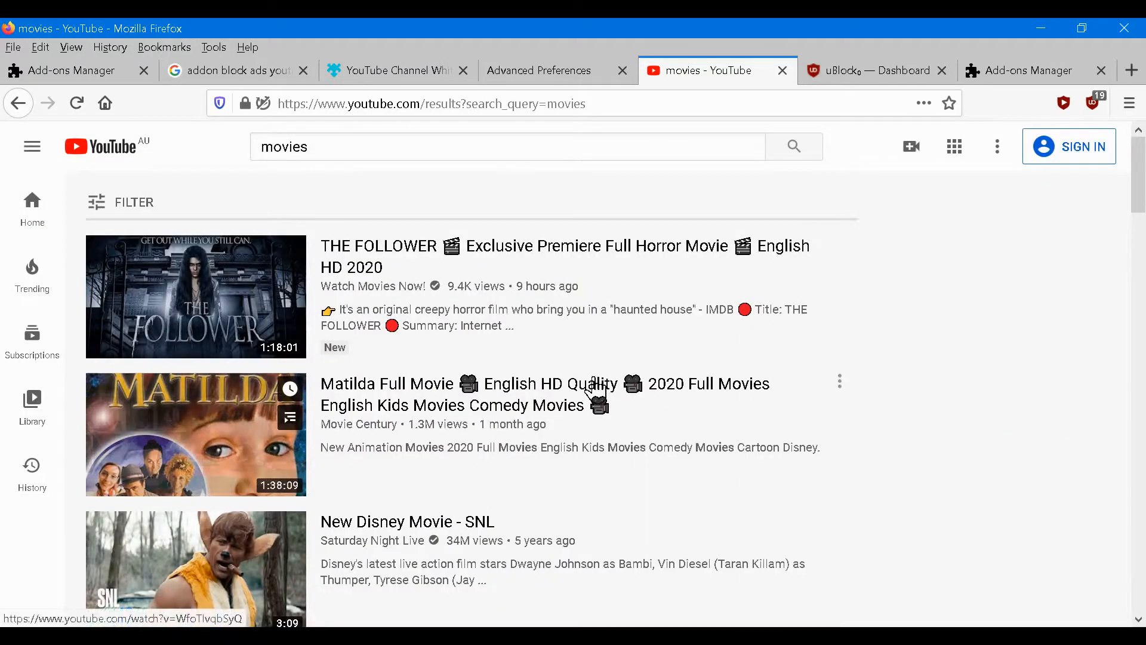
Step: Search YouTube for buy or rent and look through the results as far as the Learn while you're at home shelf
{"action": "left_click", "coordinate": [377, 154]}
{"action": "key", "text": "ctrl+a"}
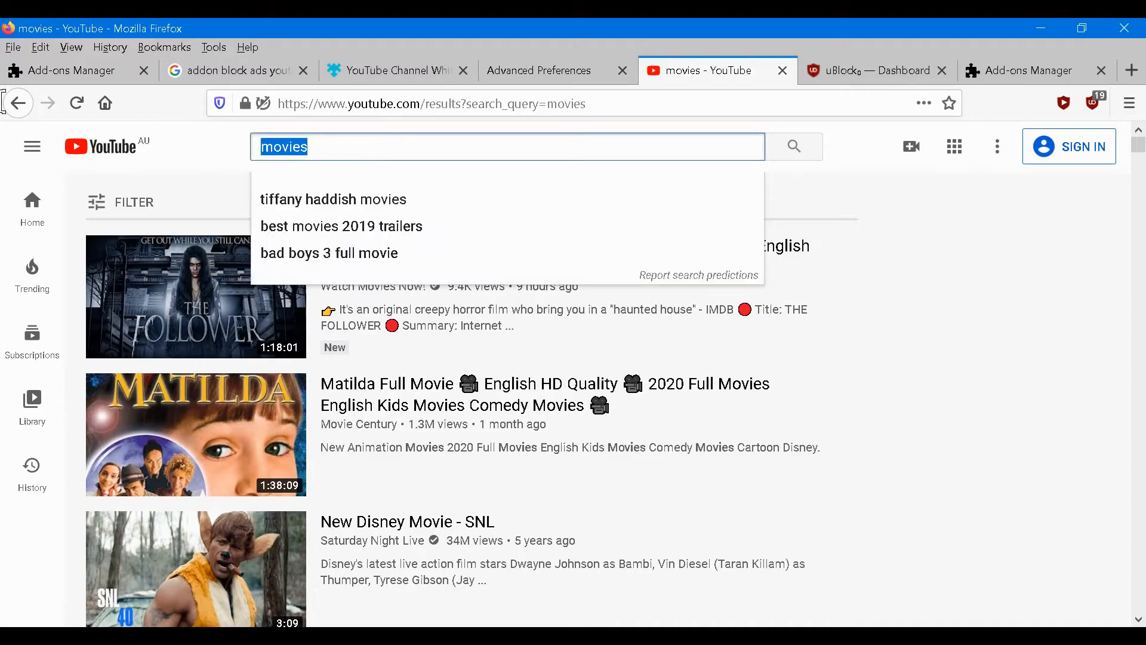
{"action": "type", "text": "buy or rent"}
{"action": "key", "text": "Return"}
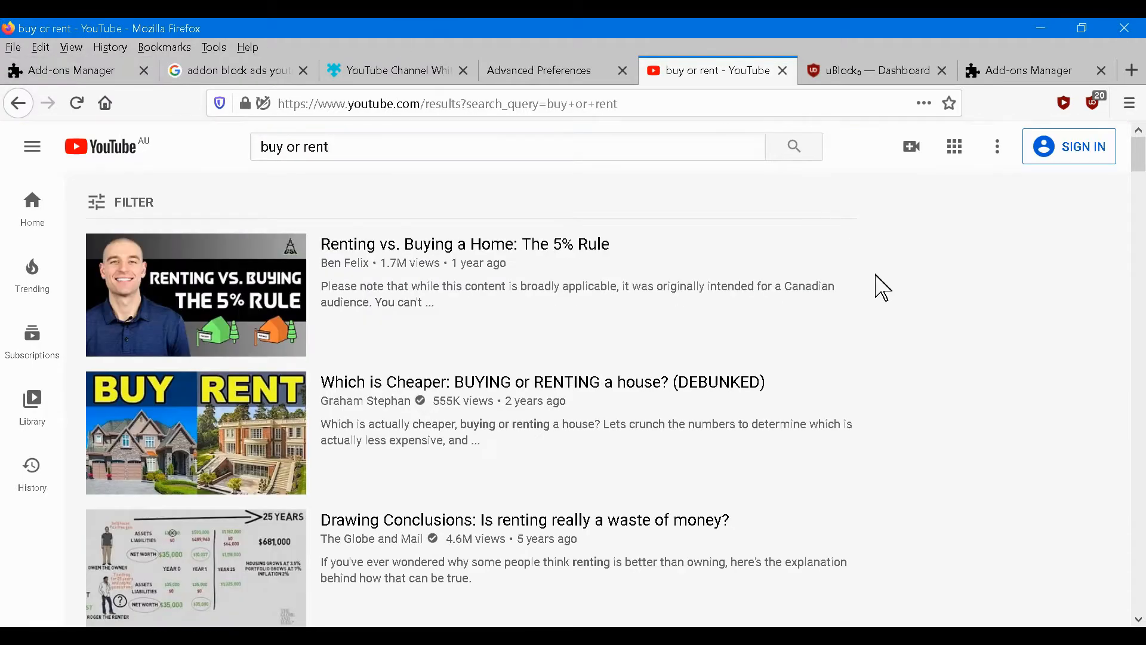
{"action": "scroll", "coordinate": [532, 323], "scroll_direction": "down", "scroll_amount": 10}
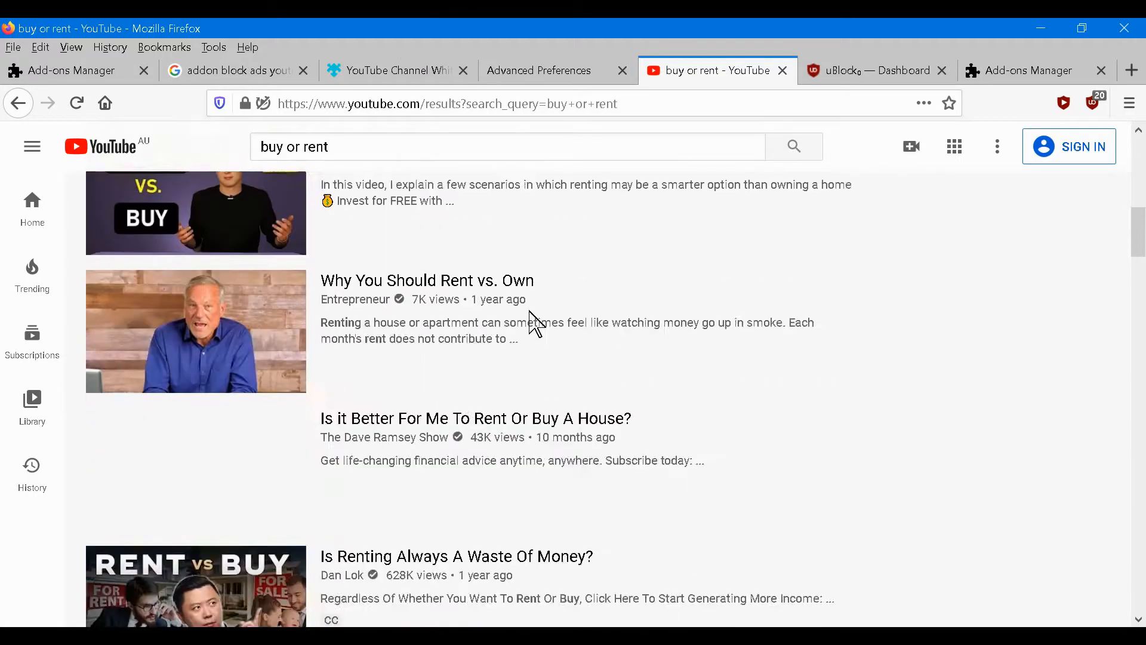
{"action": "scroll", "coordinate": [536, 322], "scroll_direction": "down", "scroll_amount": 5}
{"action": "scroll", "coordinate": [536, 322], "scroll_direction": "down", "scroll_amount": 3}
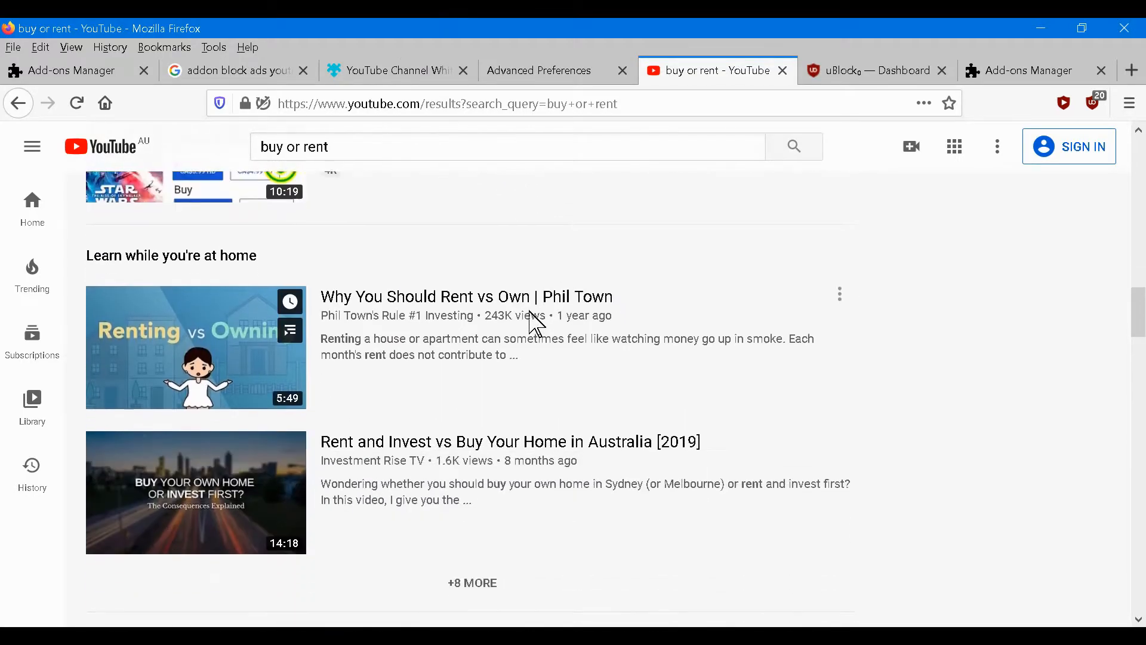
{"action": "mouse_move", "coordinate": [230, 325]}
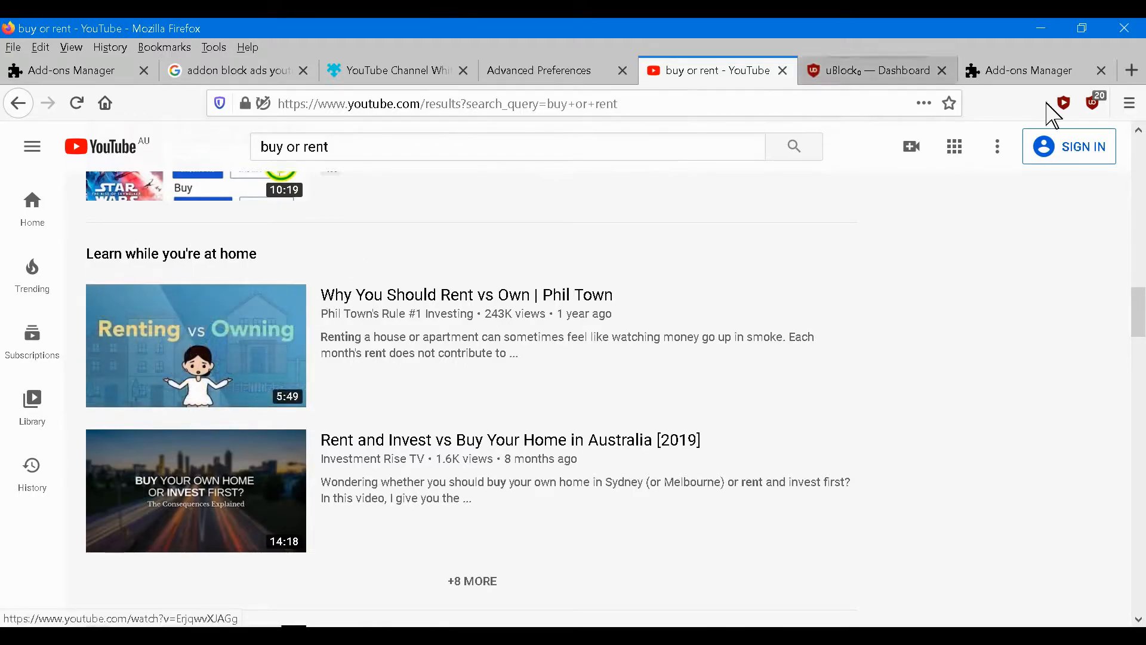
{"action": "left_click", "coordinate": [311, 634]}
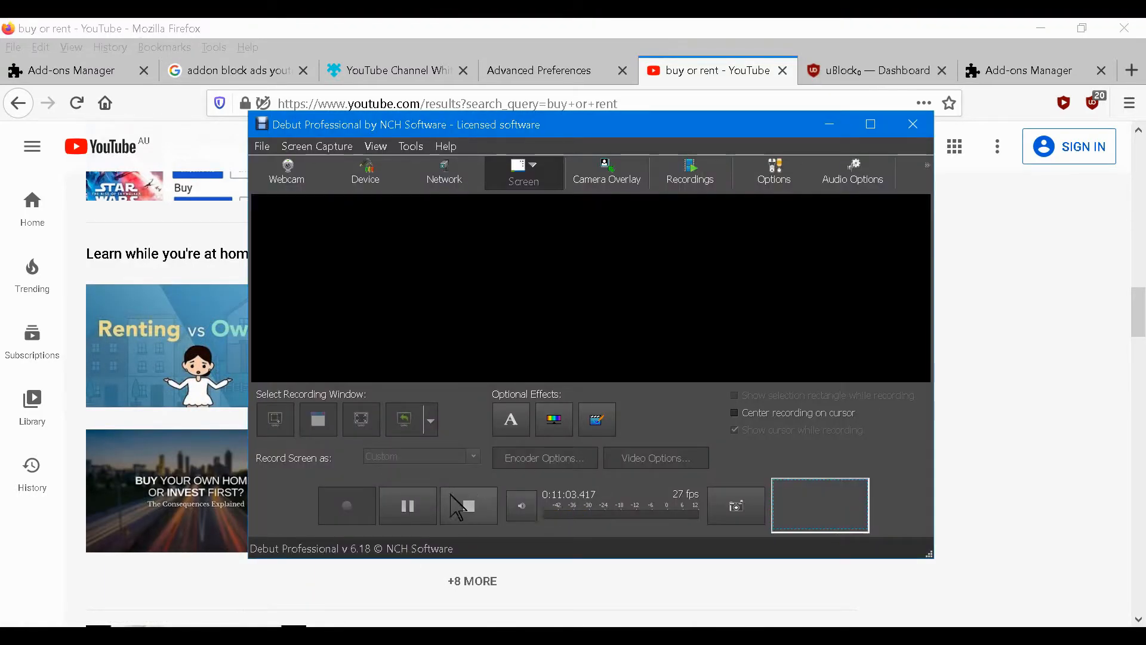
{"action": "left_click", "coordinate": [466, 510]}
{"action": "mouse_move", "coordinate": [280, 594]}
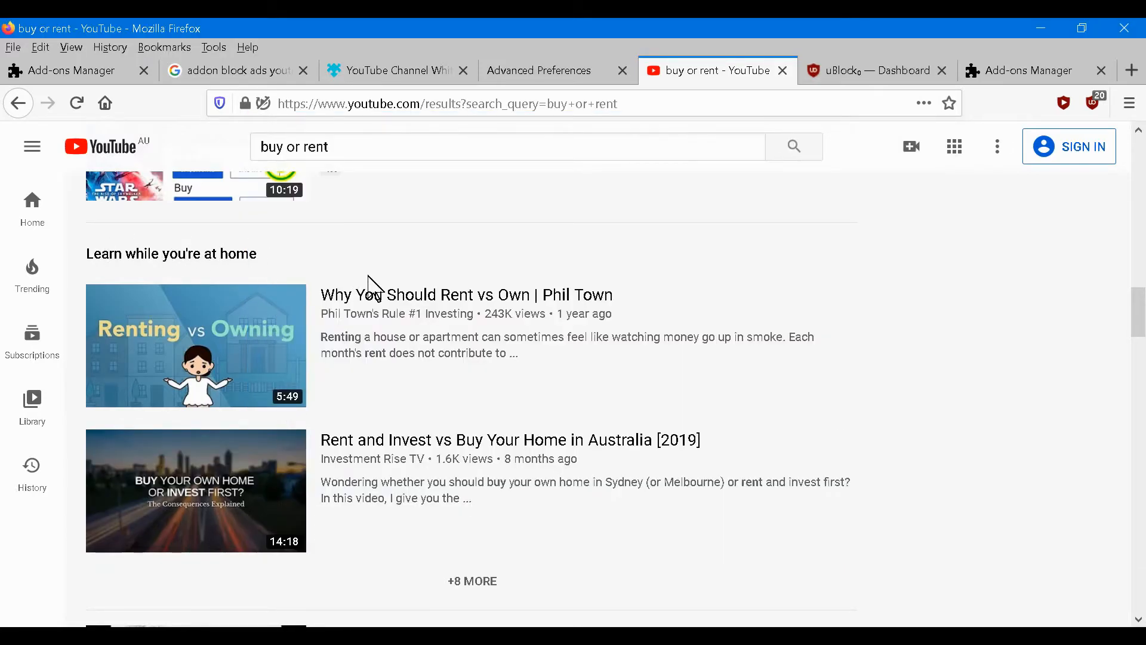
{"action": "left_click", "coordinate": [311, 634]}
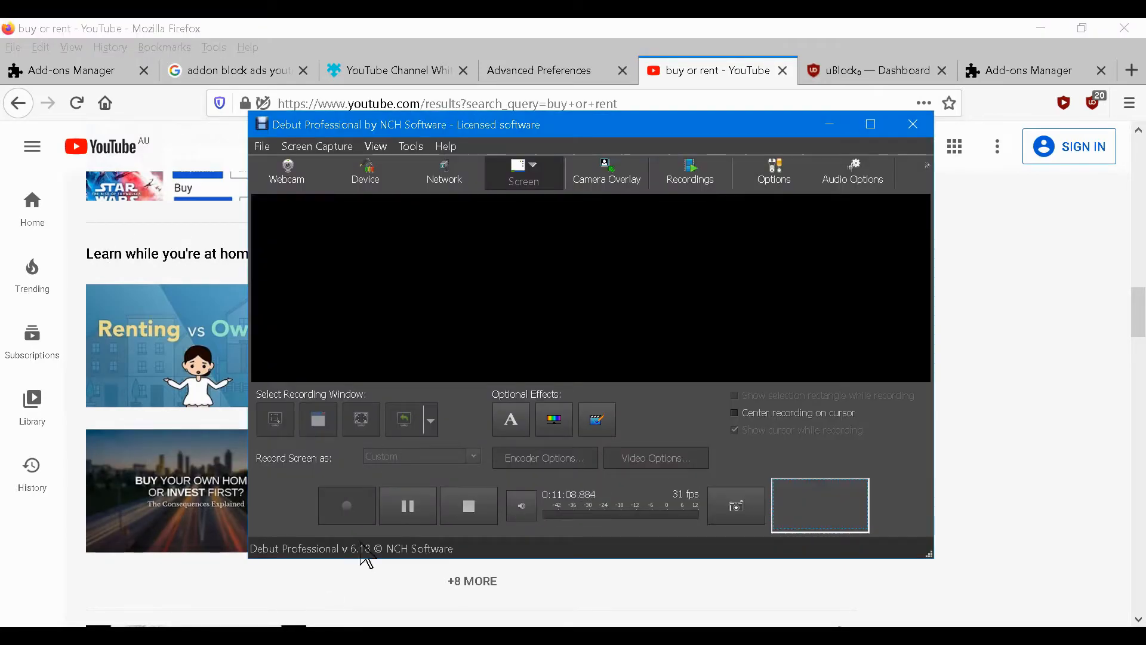
{"action": "left_click", "coordinate": [391, 512]}
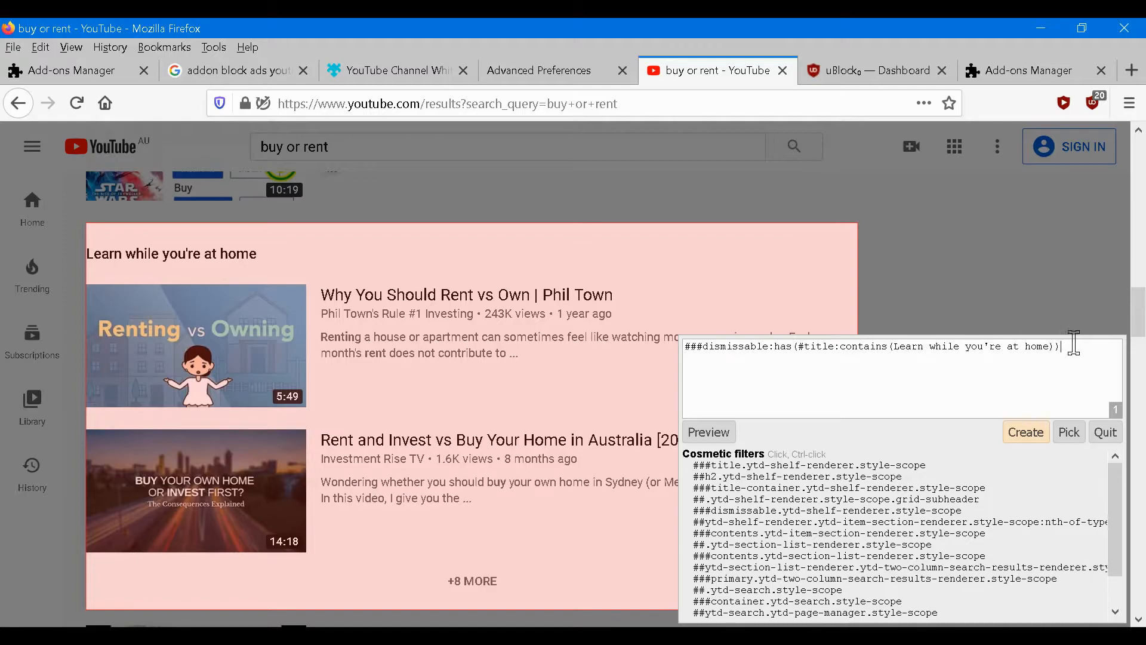
Step: Create the filter ###dismissable:has(#title:contains(Learn while you're at home)) for the learning shelf
{"action": "left_click", "coordinate": [1030, 435]}
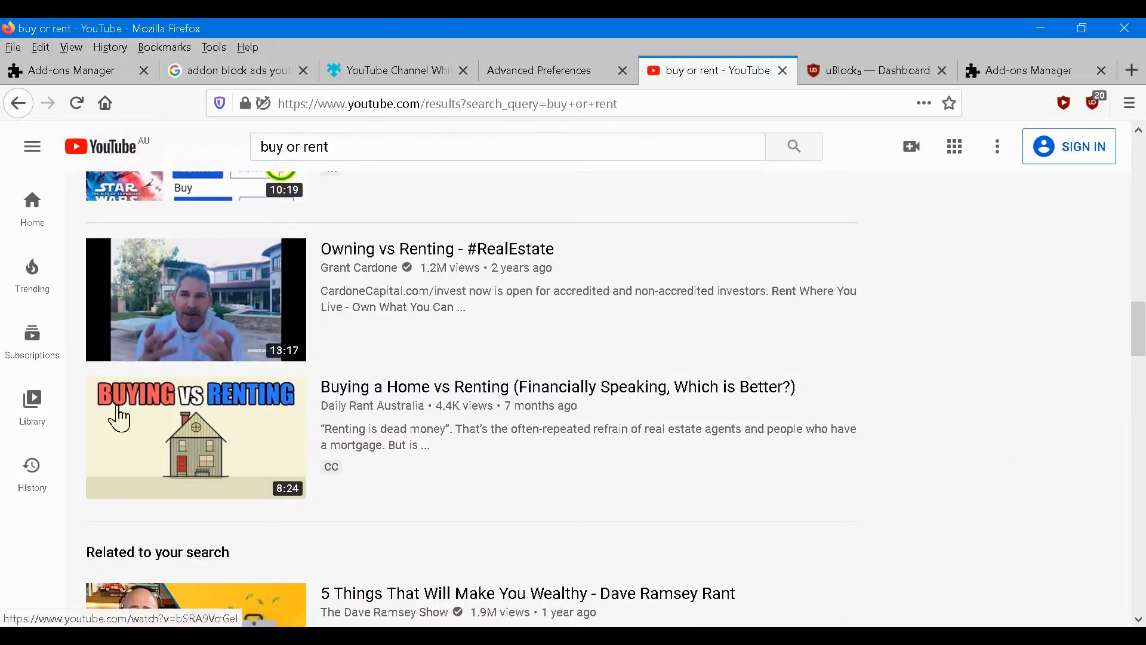
Step: Create the filter ###dismissable:has(#title:contains(Related to your search)) for the Related to your search shelf
{"action": "scroll", "coordinate": [384, 433], "scroll_direction": "down", "scroll_amount": 3}
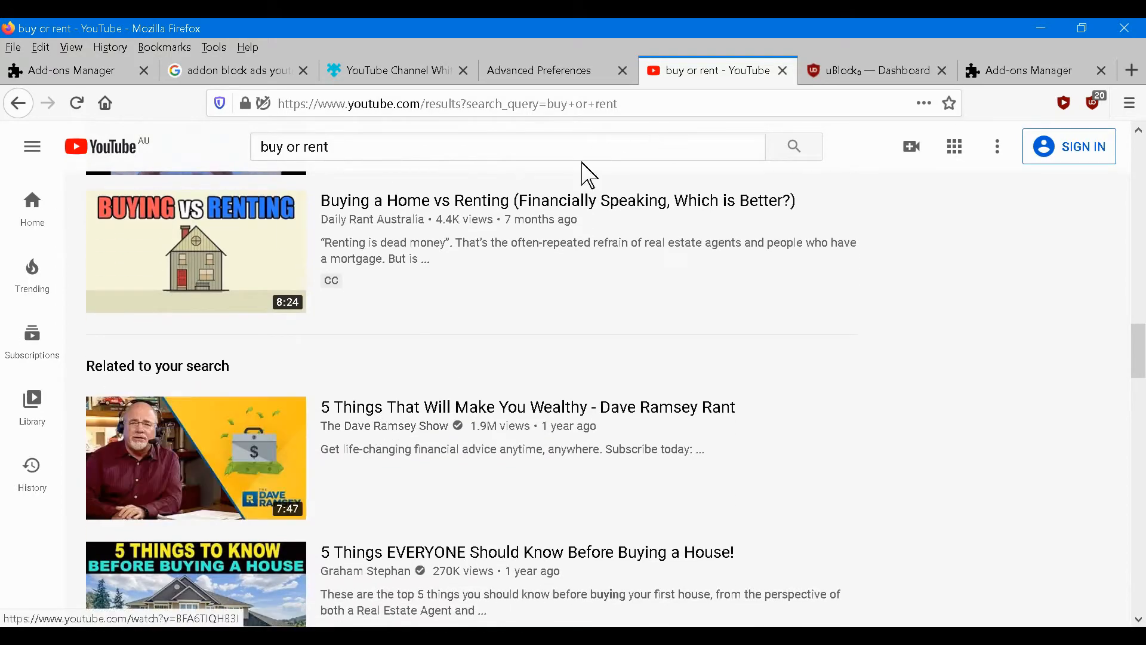
{"action": "scroll", "coordinate": [535, 345], "scroll_direction": "down", "scroll_amount": 6}
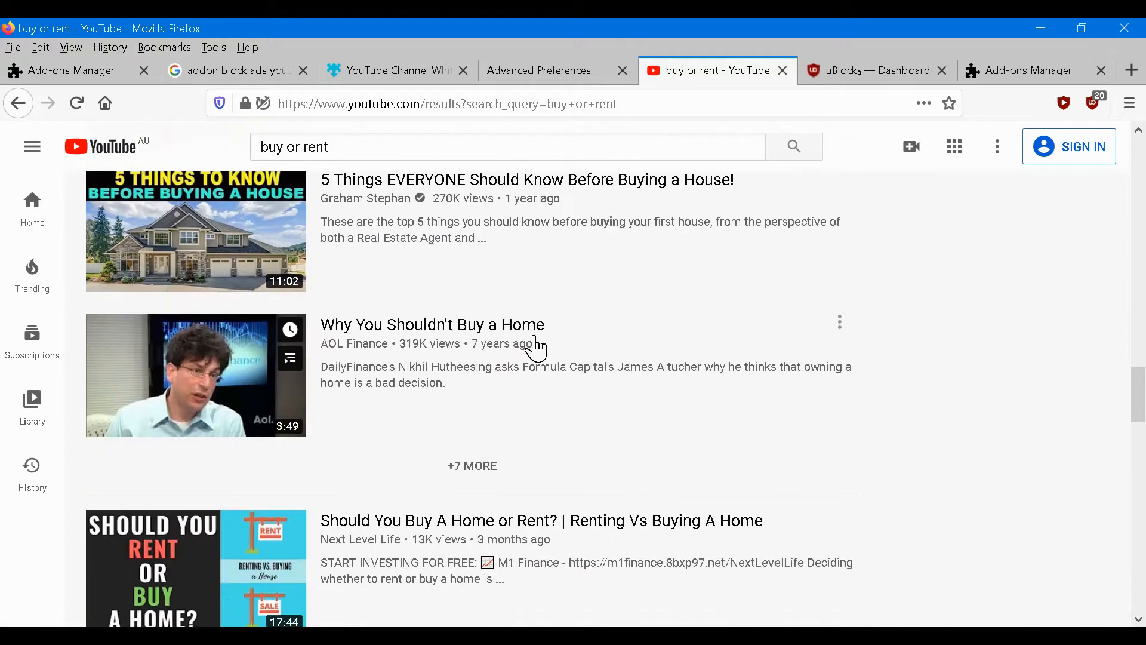
{"action": "scroll", "coordinate": [535, 346], "scroll_direction": "down", "scroll_amount": 3}
{"action": "scroll", "coordinate": [525, 341], "scroll_direction": "up", "scroll_amount": 5}
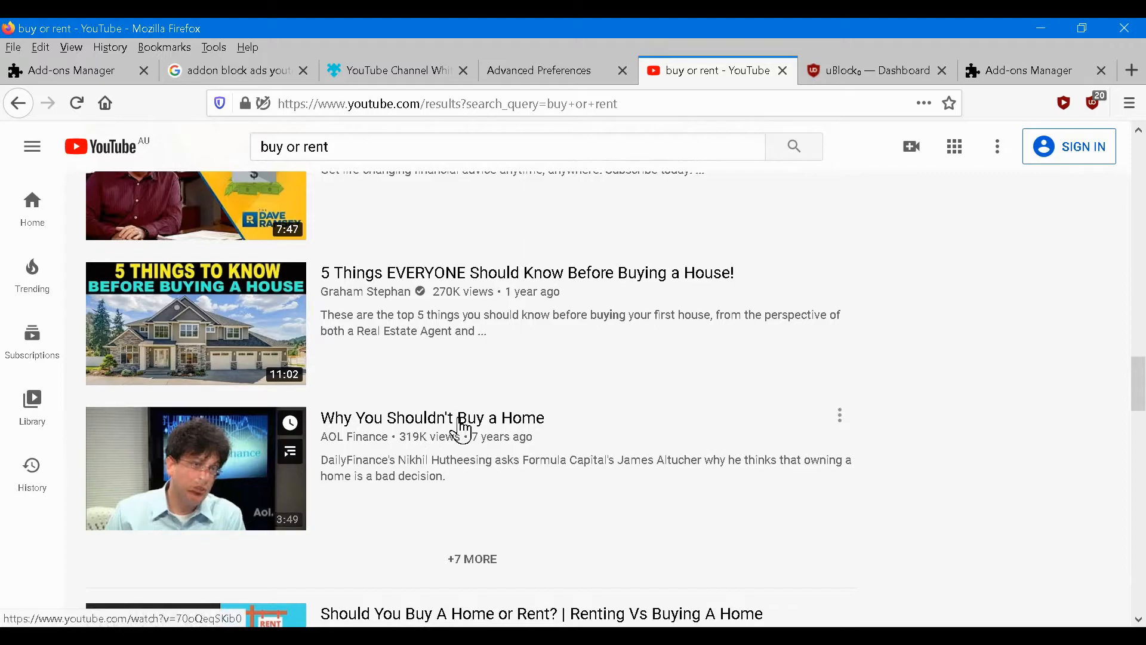
{"action": "scroll", "coordinate": [546, 430], "scroll_direction": "up", "scroll_amount": 2}
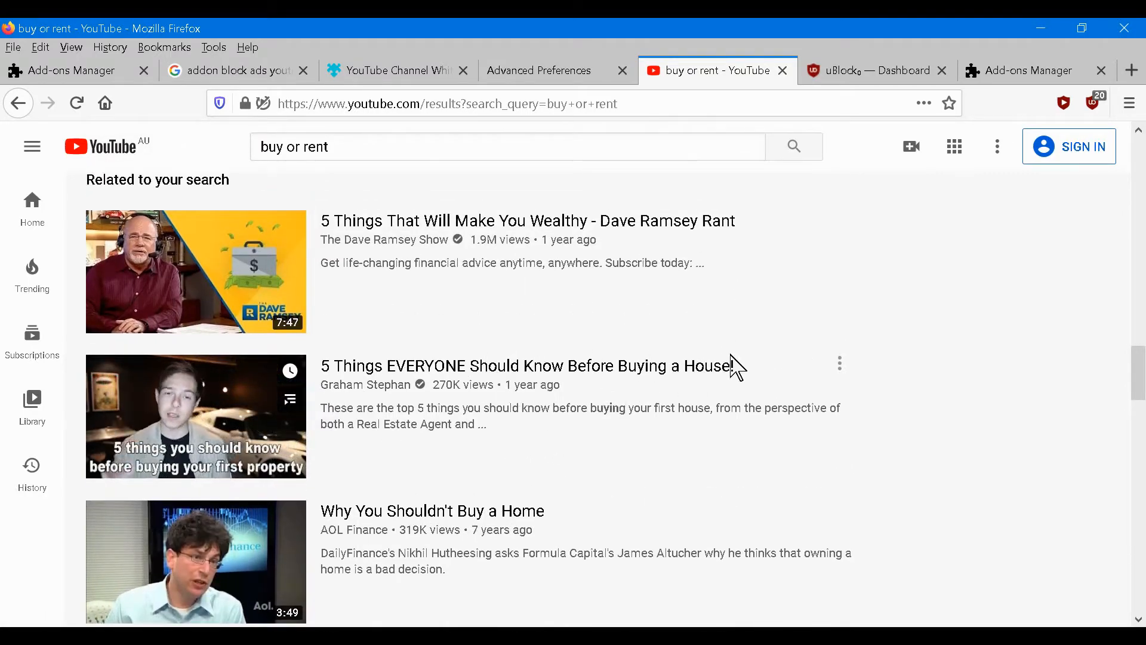
{"action": "scroll", "coordinate": [732, 361], "scroll_direction": "up", "scroll_amount": 1}
{"action": "scroll", "coordinate": [728, 357], "scroll_direction": "up", "scroll_amount": 2}
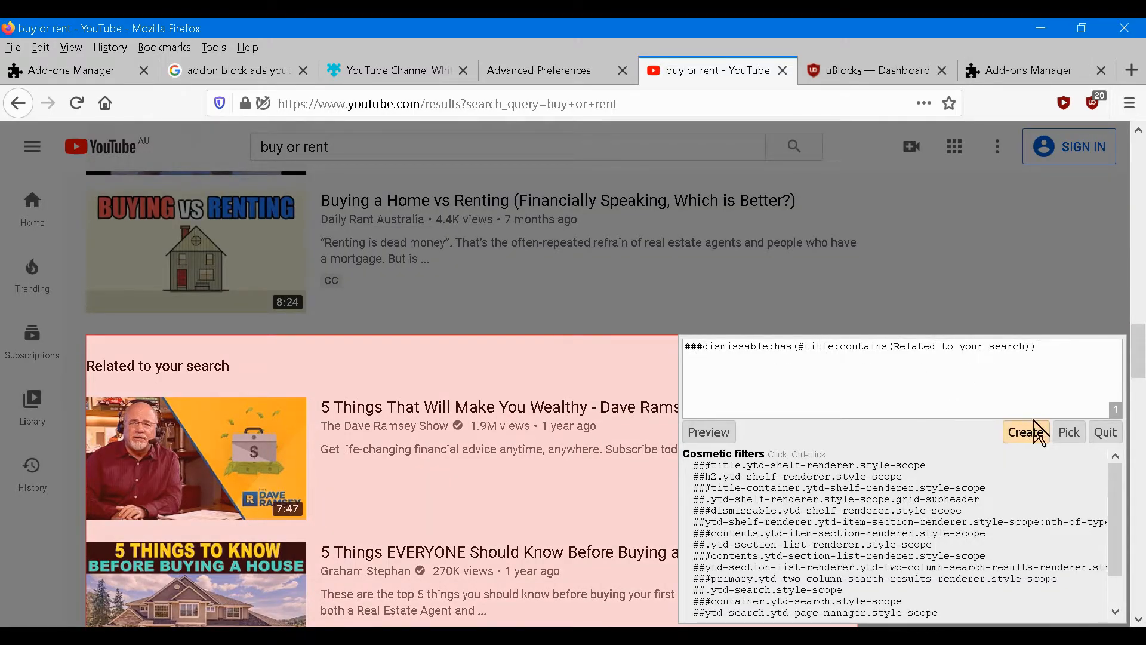
{"action": "left_click", "coordinate": [1028, 434]}
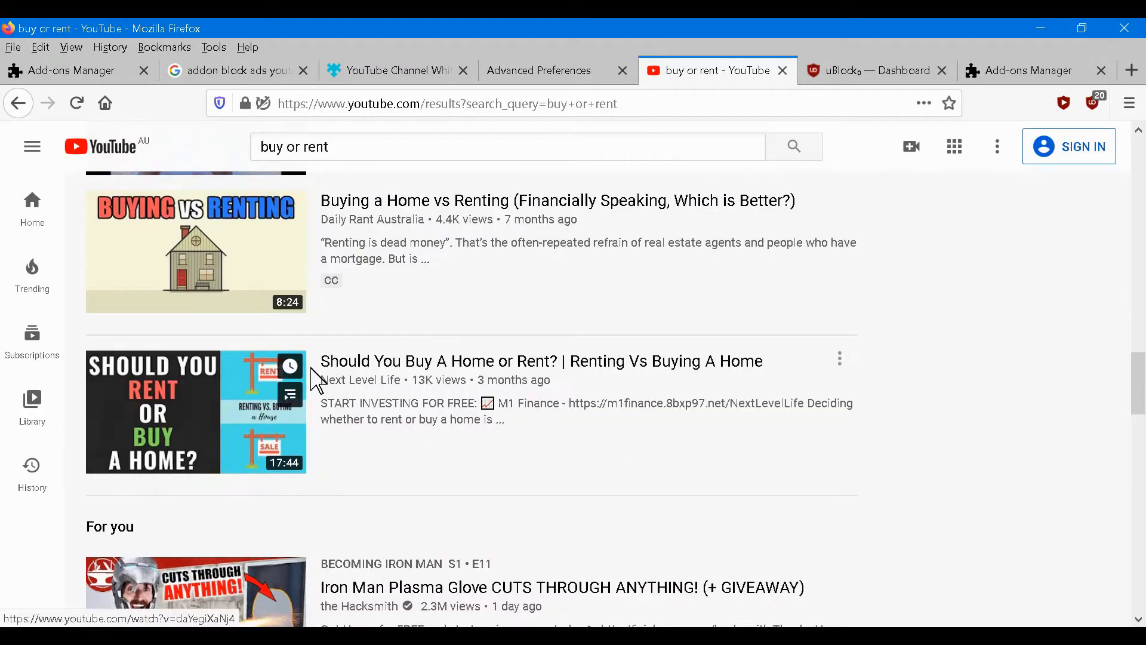
Step: Look through the remaining buy or rent results, including the For you shelf, and search YouTube for buy or rent movies
{"action": "scroll", "coordinate": [367, 370], "scroll_direction": "down", "scroll_amount": 2}
{"action": "scroll", "coordinate": [370, 381], "scroll_direction": "down", "scroll_amount": 1}
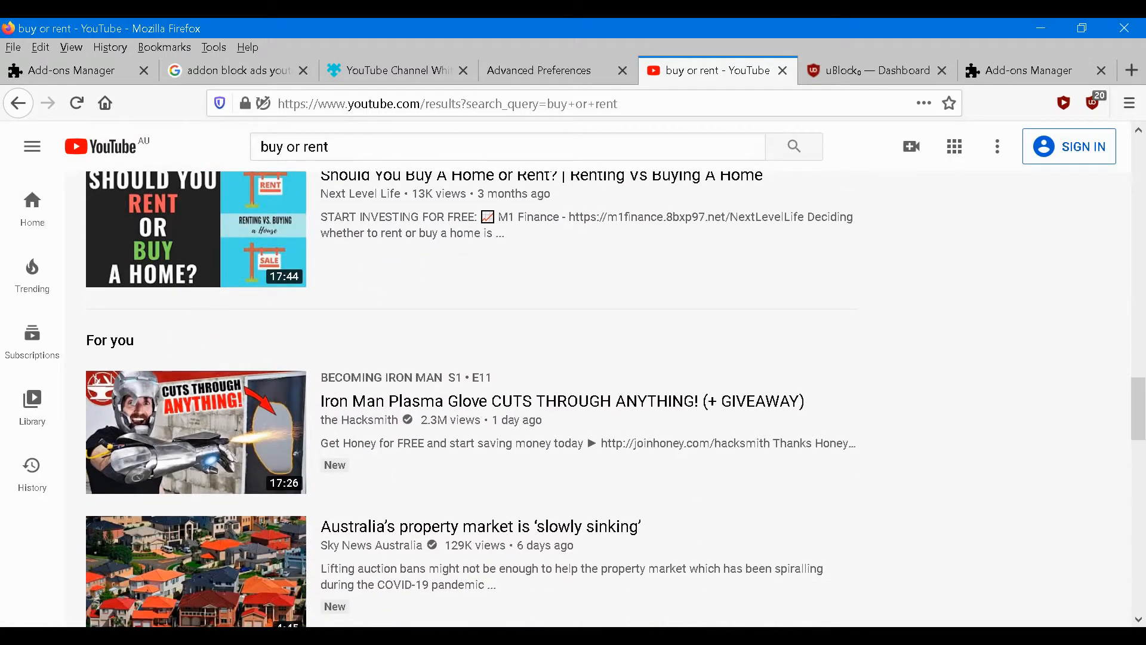
{"action": "scroll", "coordinate": [379, 517], "scroll_direction": "down", "scroll_amount": 5}
{"action": "scroll", "coordinate": [402, 591], "scroll_direction": "down", "scroll_amount": 10}
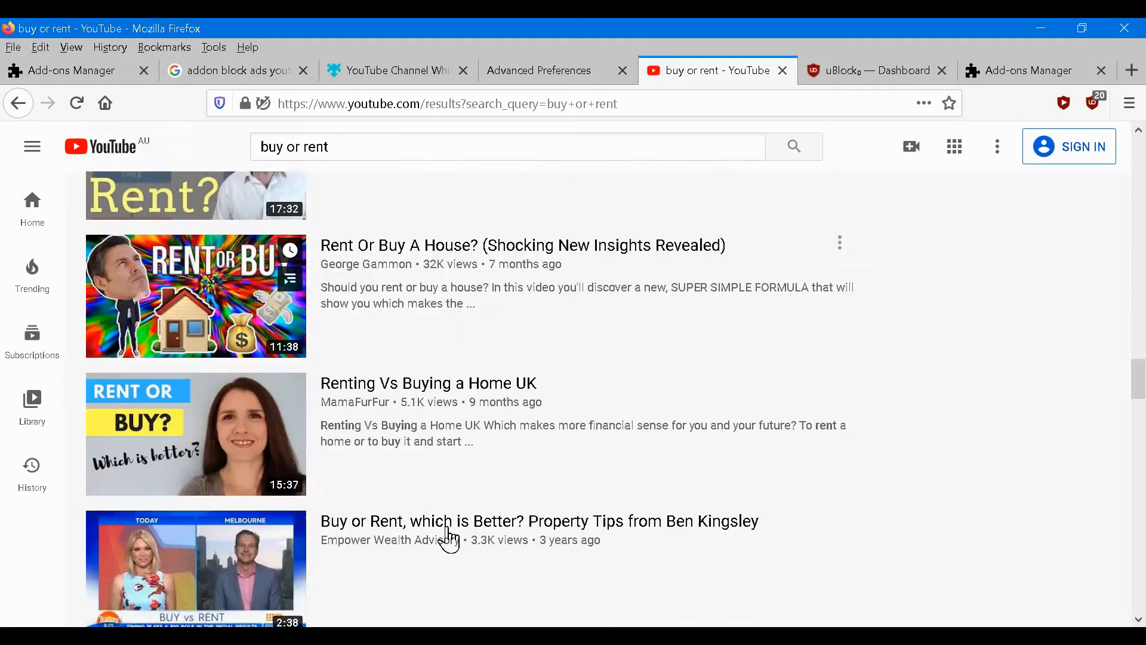
{"action": "scroll", "coordinate": [451, 538], "scroll_direction": "down", "scroll_amount": 10}
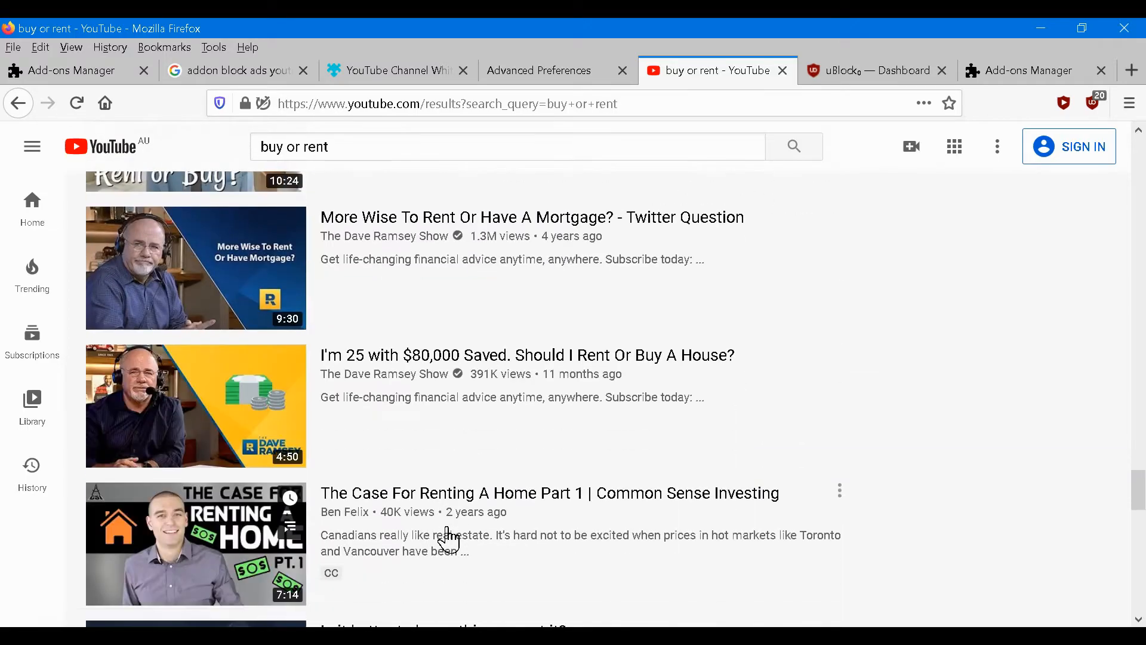
{"action": "scroll", "coordinate": [449, 538], "scroll_direction": "down", "scroll_amount": 10}
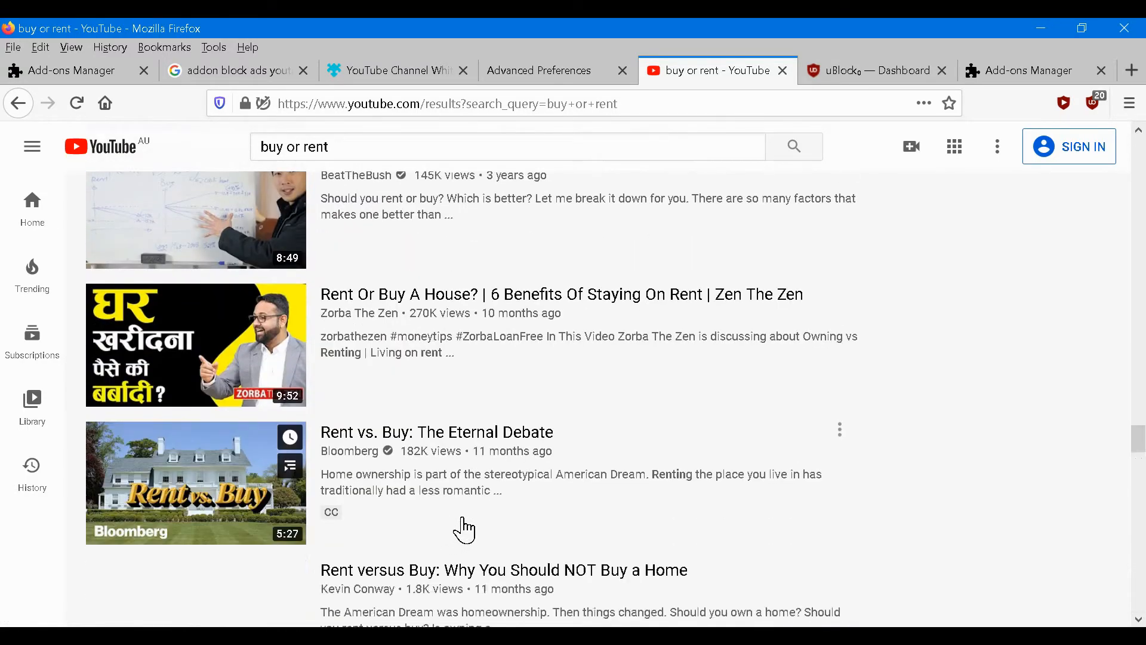
{"action": "scroll", "coordinate": [464, 530], "scroll_direction": "down", "scroll_amount": 5}
{"action": "scroll", "coordinate": [465, 530], "scroll_direction": "down", "scroll_amount": 15}
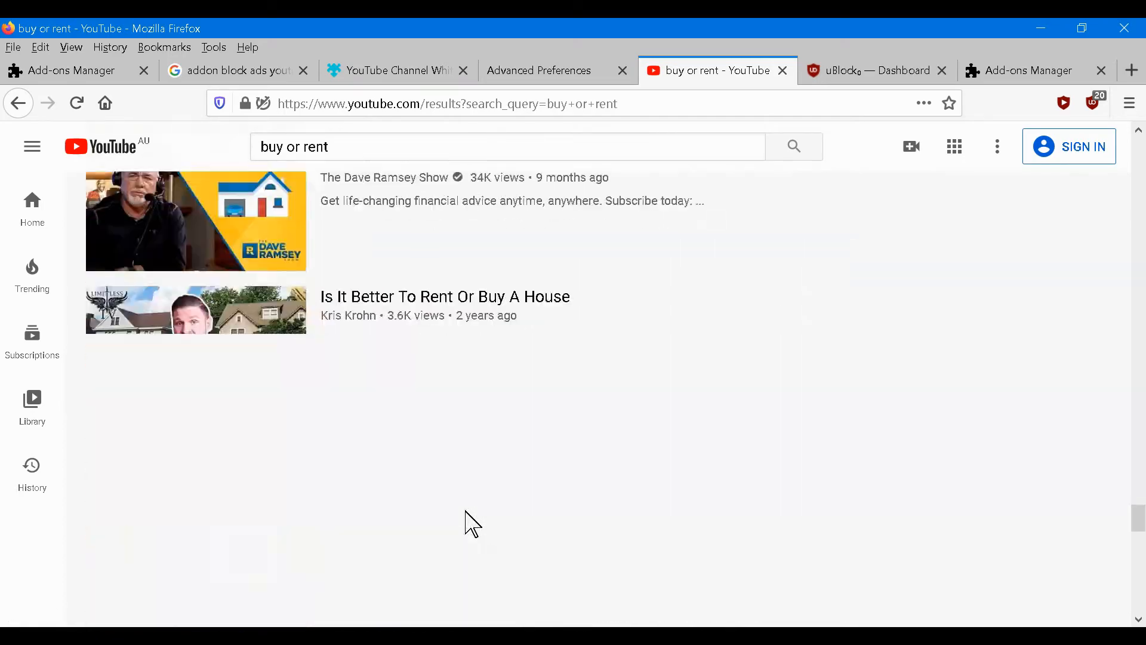
{"action": "scroll", "coordinate": [474, 524], "scroll_direction": "down", "scroll_amount": 10}
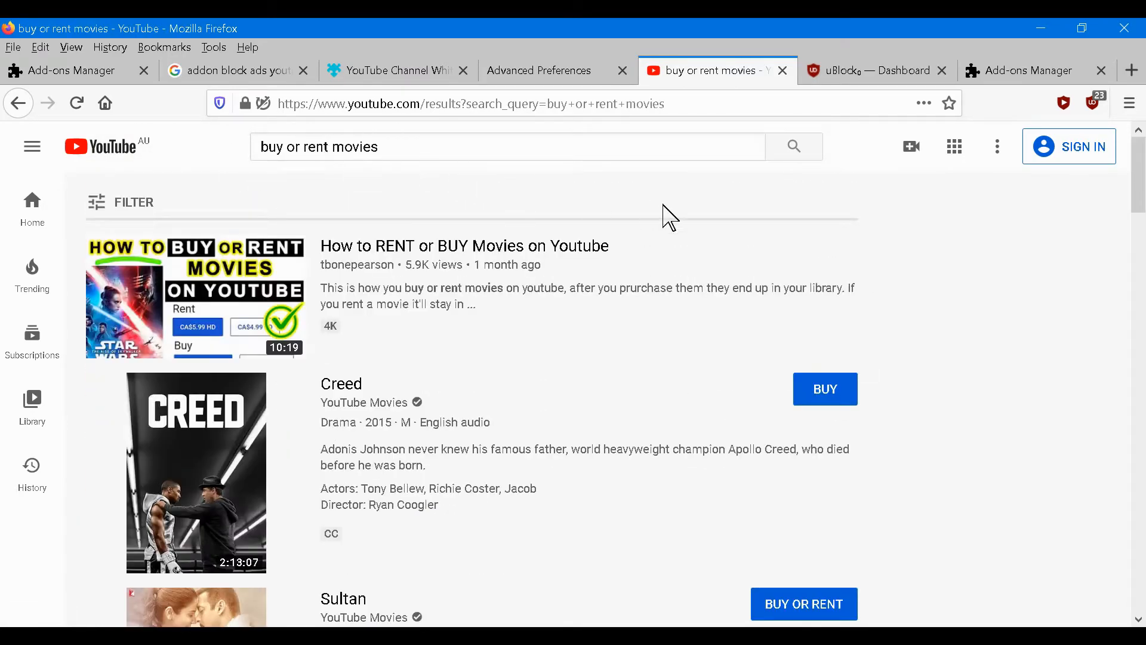
Step: Pick the Creed movie result for blocking and shorten its cosmetic filter to ##ytd-movie-renderer
{"action": "scroll", "coordinate": [596, 310], "scroll_direction": "down", "scroll_amount": 5}
{"action": "scroll", "coordinate": [598, 313], "scroll_direction": "up", "scroll_amount": 5}
{"action": "scroll", "coordinate": [598, 313], "scroll_direction": "down", "scroll_amount": 1}
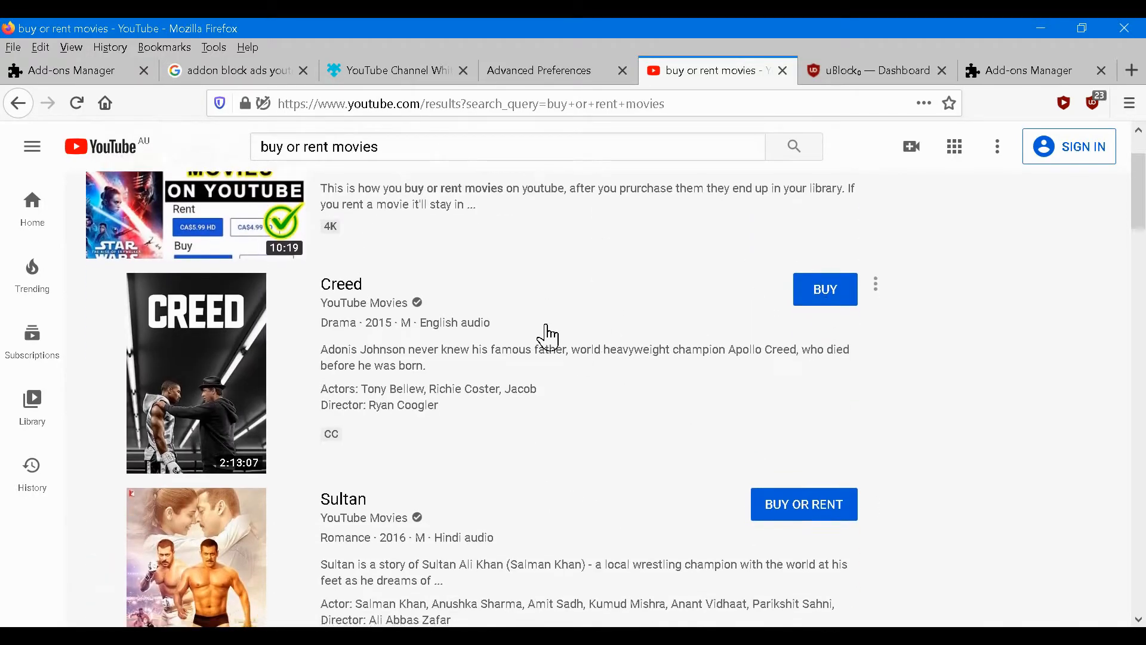
{"action": "scroll", "coordinate": [545, 335], "scroll_direction": "down", "scroll_amount": 7}
{"action": "scroll", "coordinate": [538, 341], "scroll_direction": "down", "scroll_amount": 5}
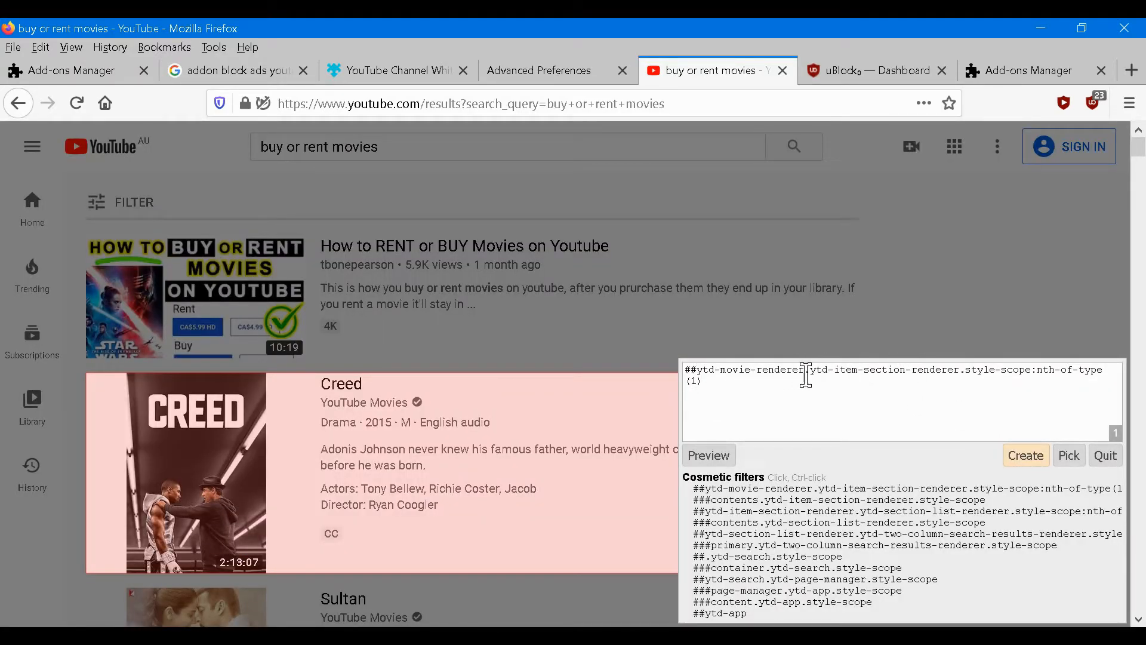
{"action": "left_click_drag", "start_coordinate": [807, 375], "coordinate": [835, 424]}
{"action": "key", "text": "BackSpace"}
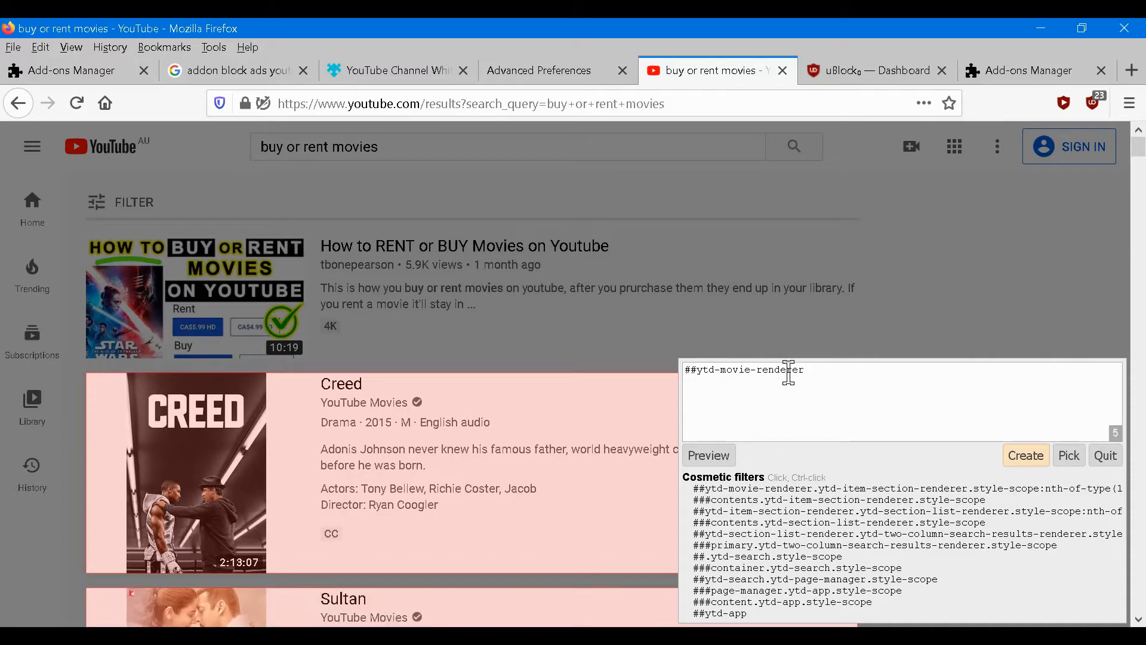
Step: Check which results the ##ytd-movie-renderer filter matches along the page and create it
{"action": "scroll", "coordinate": [461, 355], "scroll_direction": "down", "scroll_amount": 10}
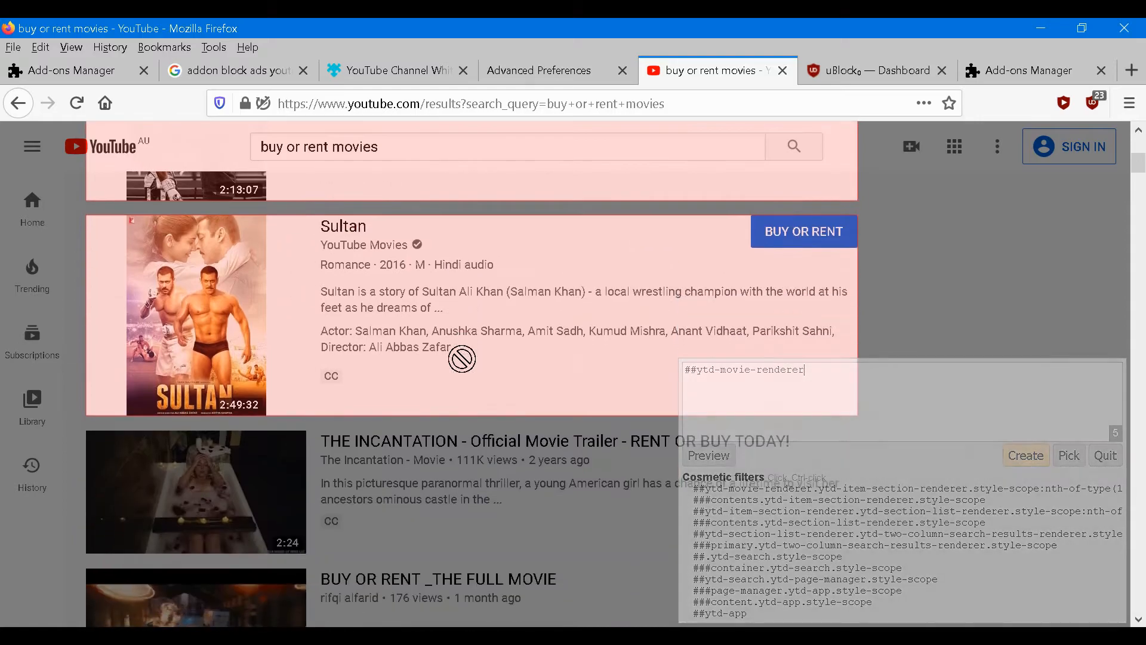
{"action": "scroll", "coordinate": [462, 369], "scroll_direction": "down", "scroll_amount": 20}
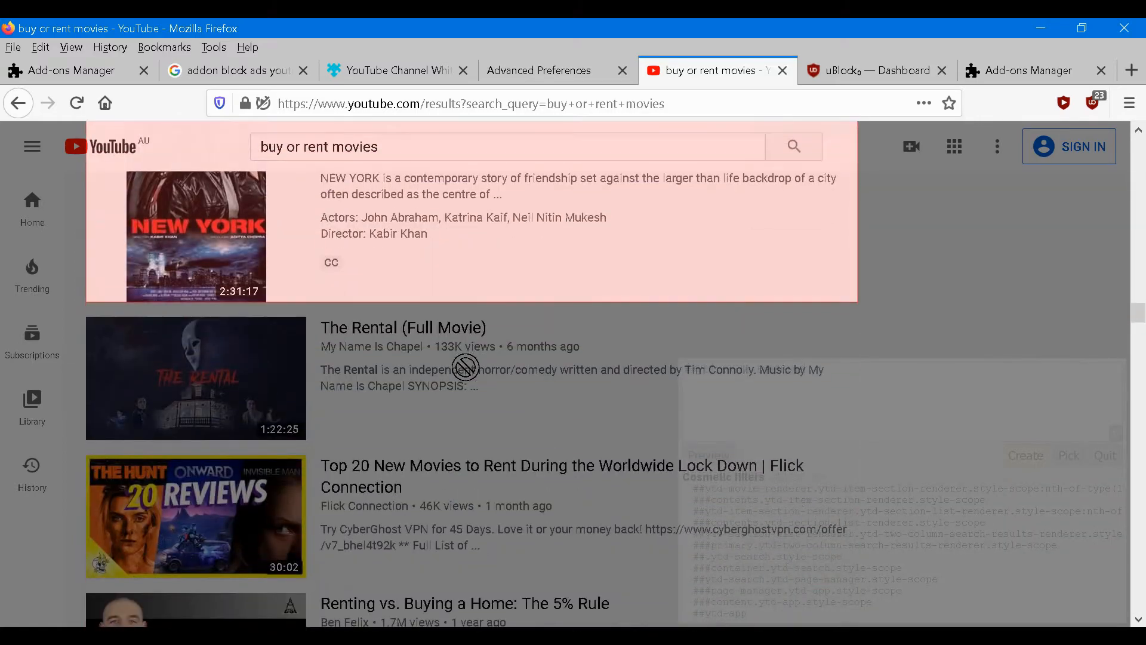
{"action": "scroll", "coordinate": [466, 367], "scroll_direction": "up", "scroll_amount": 20}
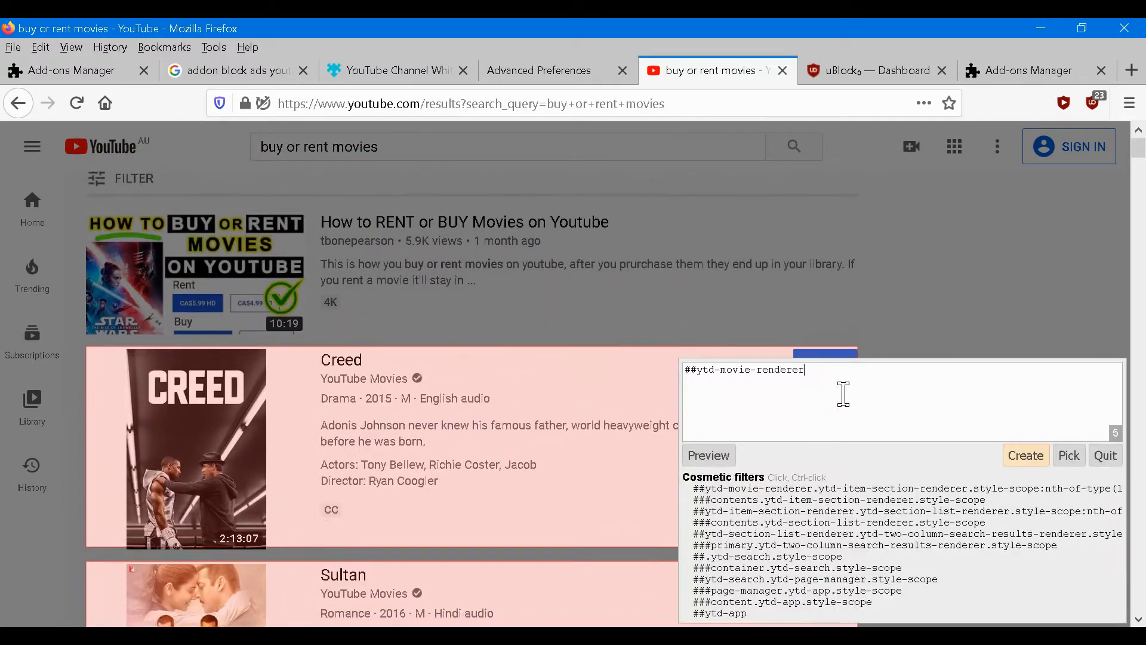
{"action": "scroll", "coordinate": [848, 268], "scroll_direction": "down", "scroll_amount": 3}
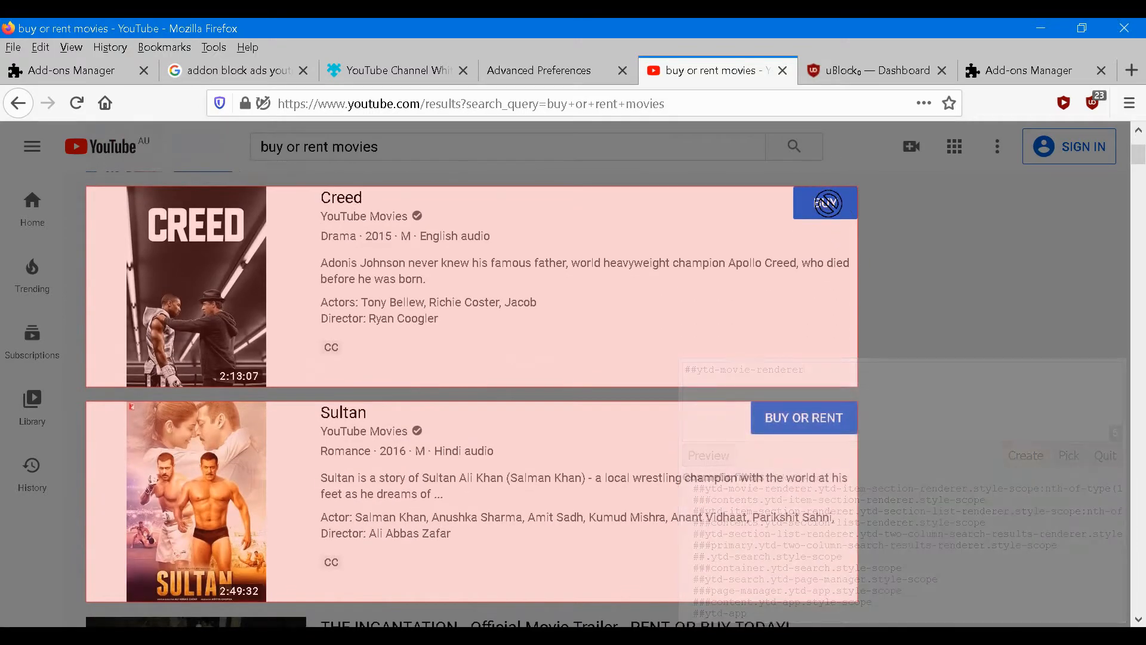
{"action": "scroll", "coordinate": [827, 215], "scroll_direction": "down", "scroll_amount": 3}
{"action": "scroll", "coordinate": [731, 248], "scroll_direction": "down", "scroll_amount": 1}
{"action": "scroll", "coordinate": [731, 249], "scroll_direction": "up", "scroll_amount": 1}
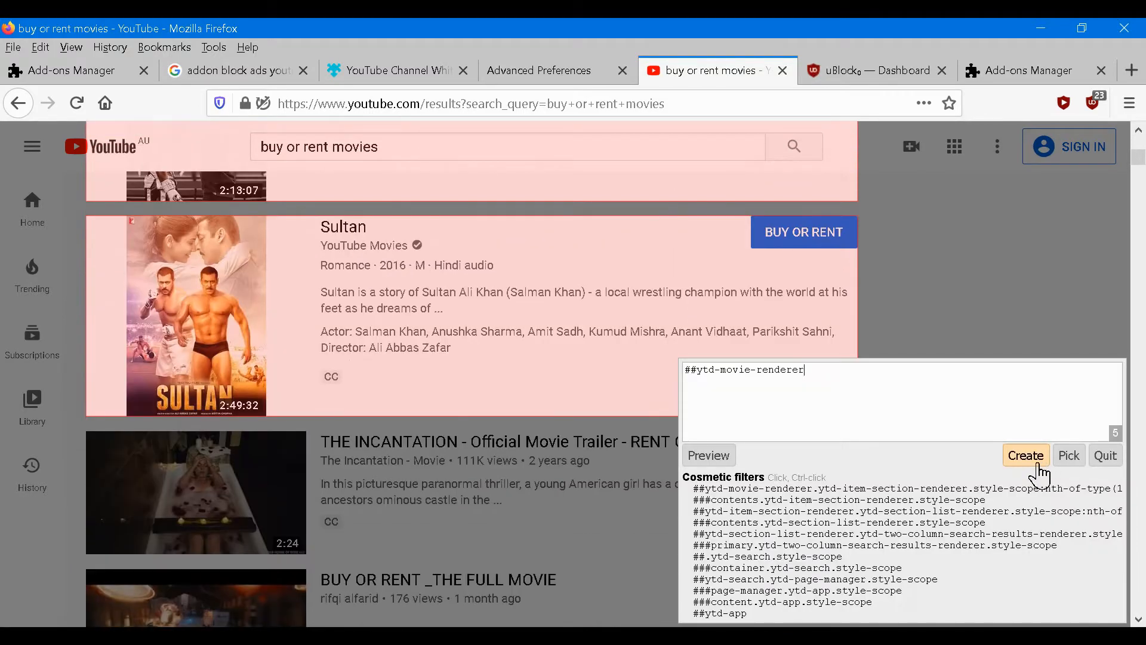
{"action": "left_click", "coordinate": [1039, 475]}
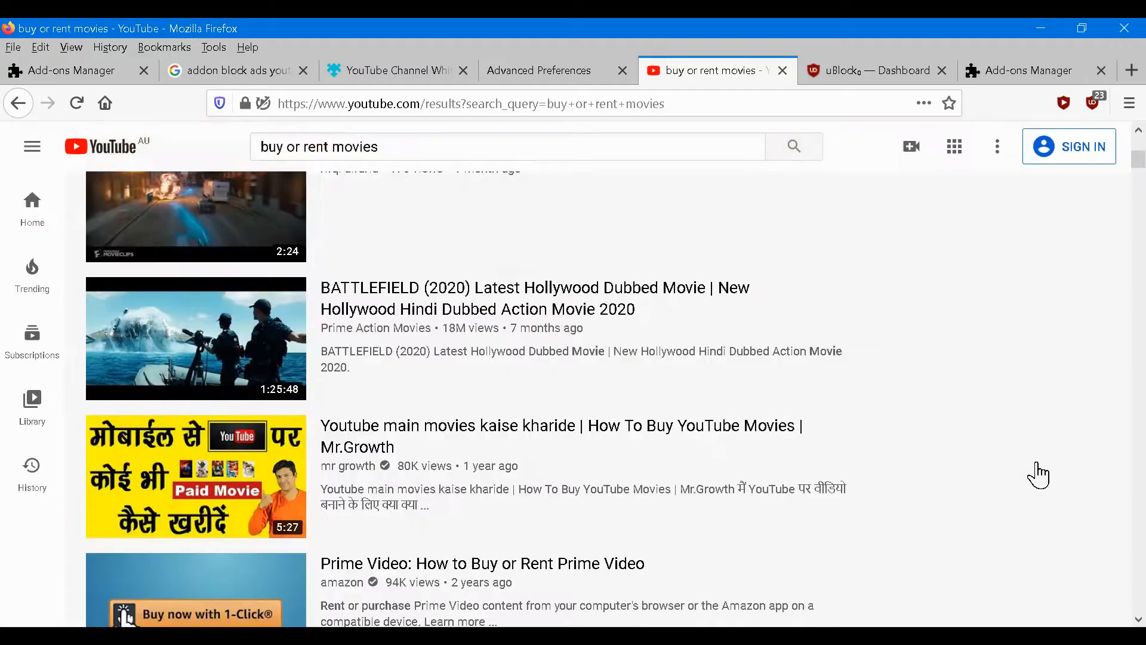
Step: Look through the filtered results and open the video How to Rent / Purchase Movies on iPhone & iPad! [2019]
{"action": "scroll", "coordinate": [639, 440], "scroll_direction": "up", "scroll_amount": 10}
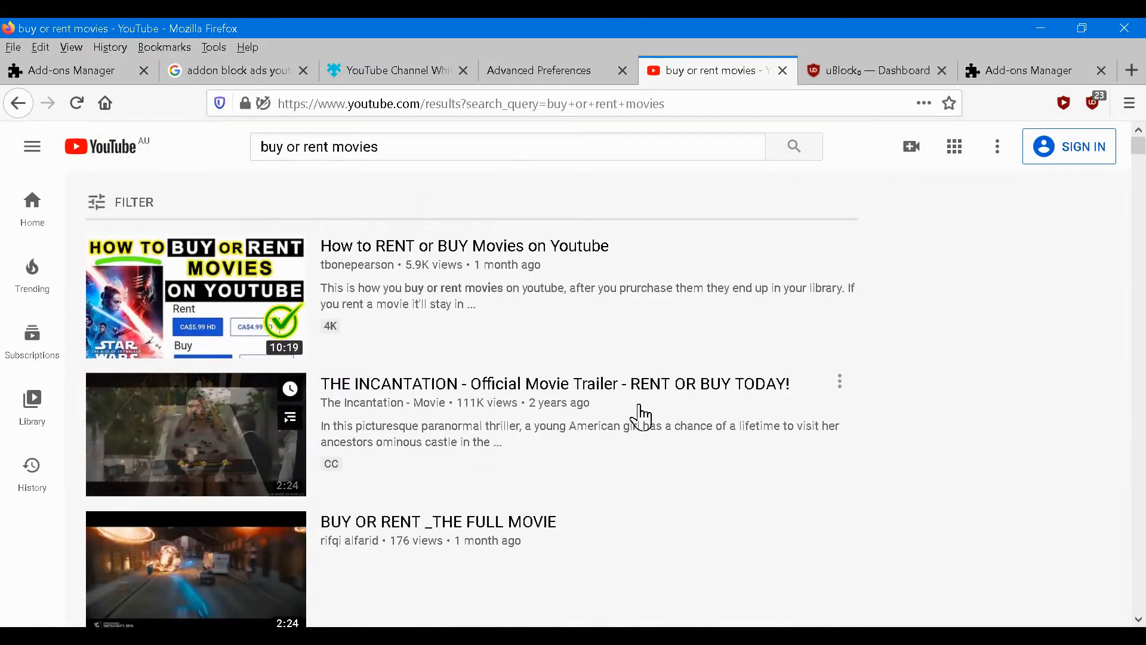
{"action": "scroll", "coordinate": [651, 436], "scroll_direction": "down", "scroll_amount": 15}
{"action": "scroll", "coordinate": [655, 441], "scroll_direction": "down", "scroll_amount": 15}
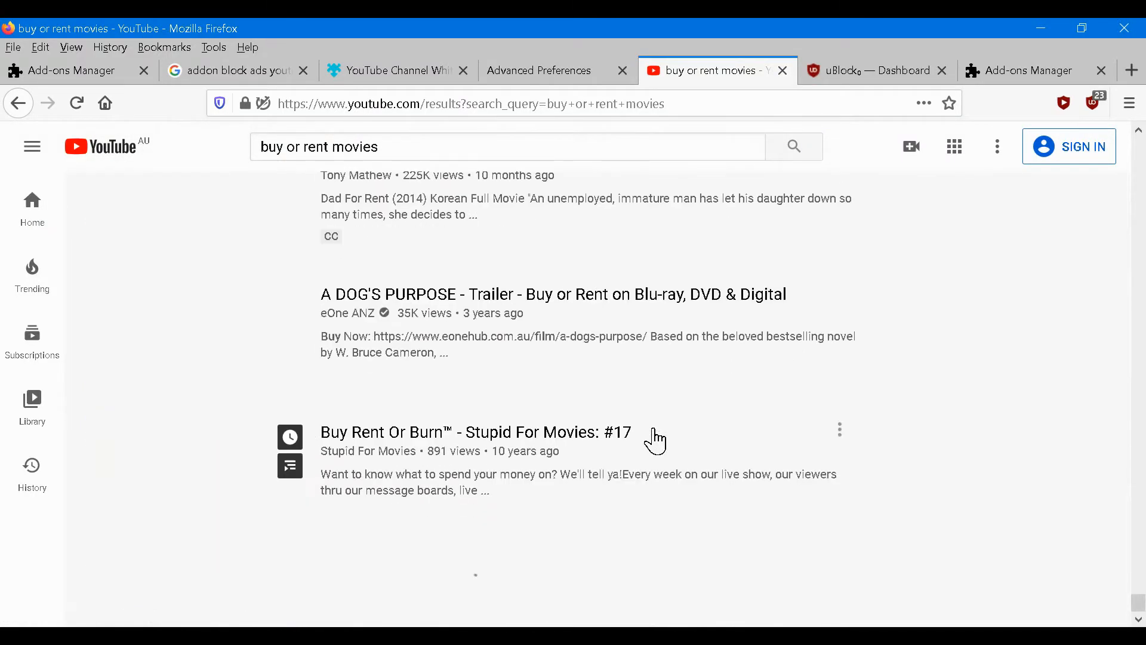
{"action": "scroll", "coordinate": [654, 441], "scroll_direction": "up", "scroll_amount": 15}
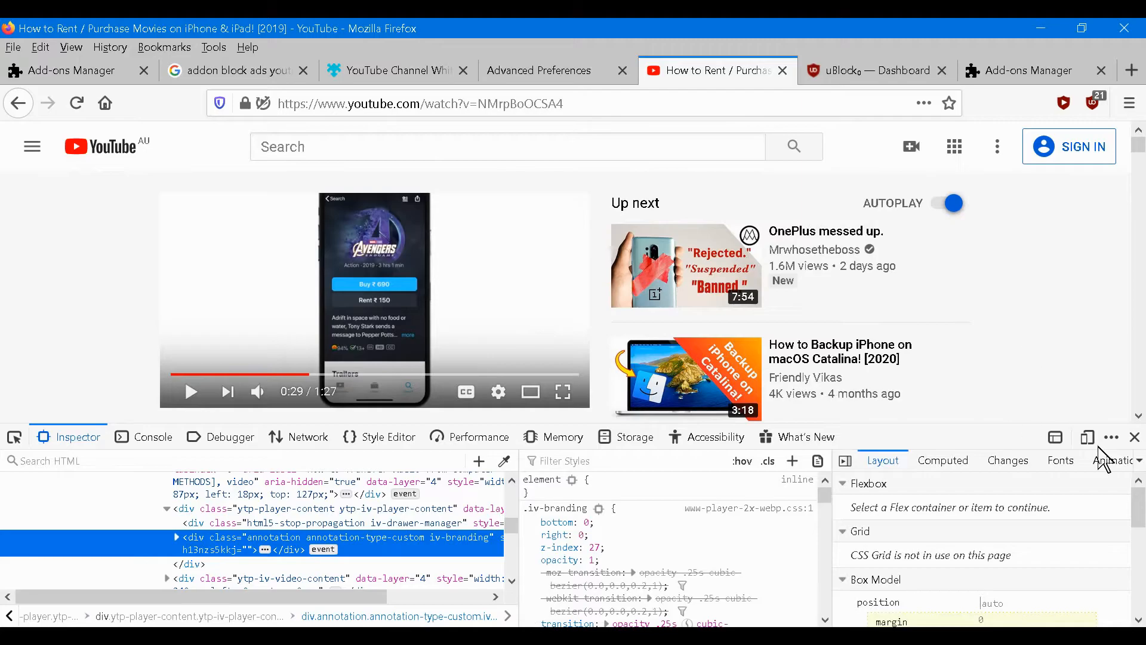
Step: Close the developer tools and pick the Buy or Rent badge of the recommended movie Bobby with the uBlock element picker
{"action": "left_click", "coordinate": [1135, 438]}
{"action": "scroll", "coordinate": [956, 389], "scroll_direction": "down", "scroll_amount": 3}
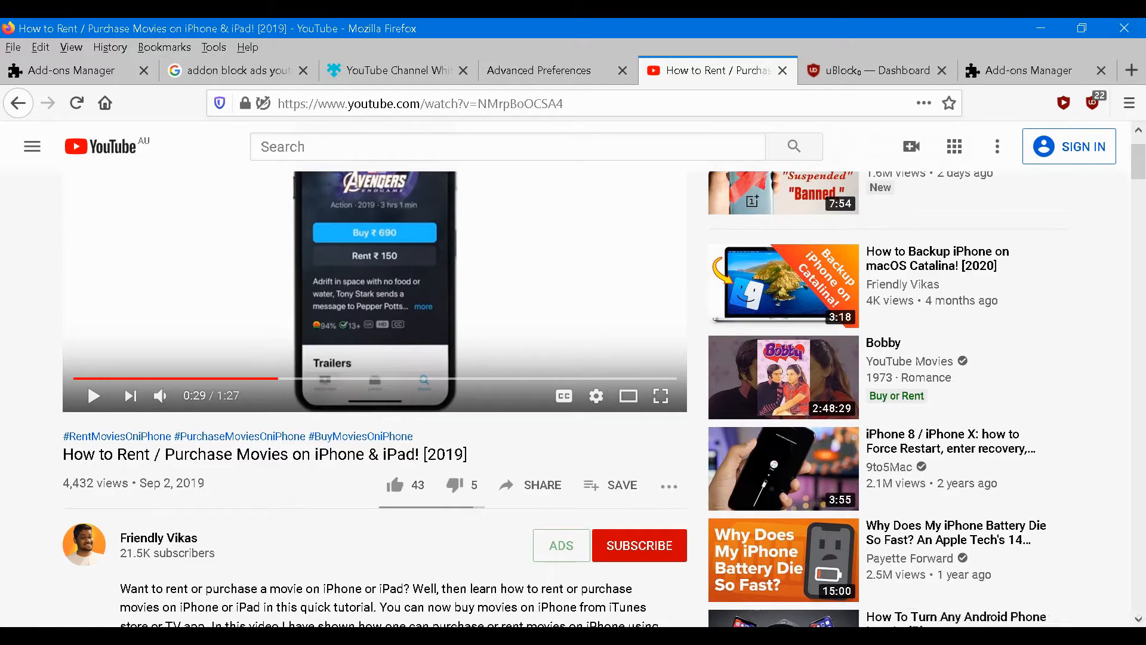
{"action": "left_click", "coordinate": [1093, 103]}
{"action": "left_click", "coordinate": [966, 412]}
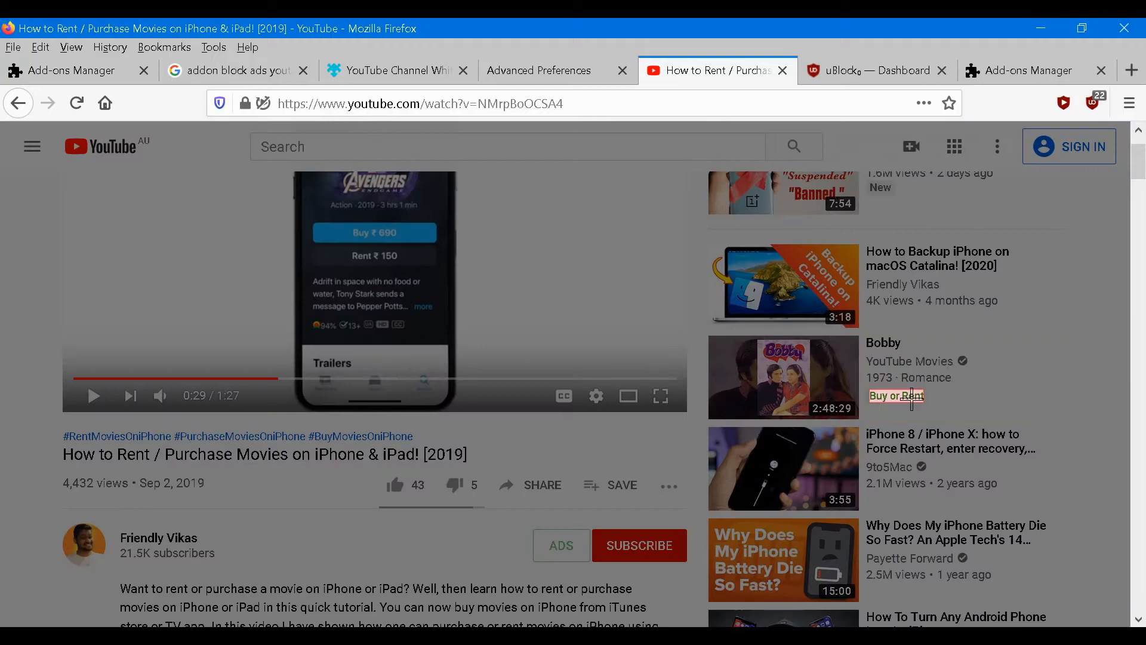
{"action": "left_click", "coordinate": [920, 394]}
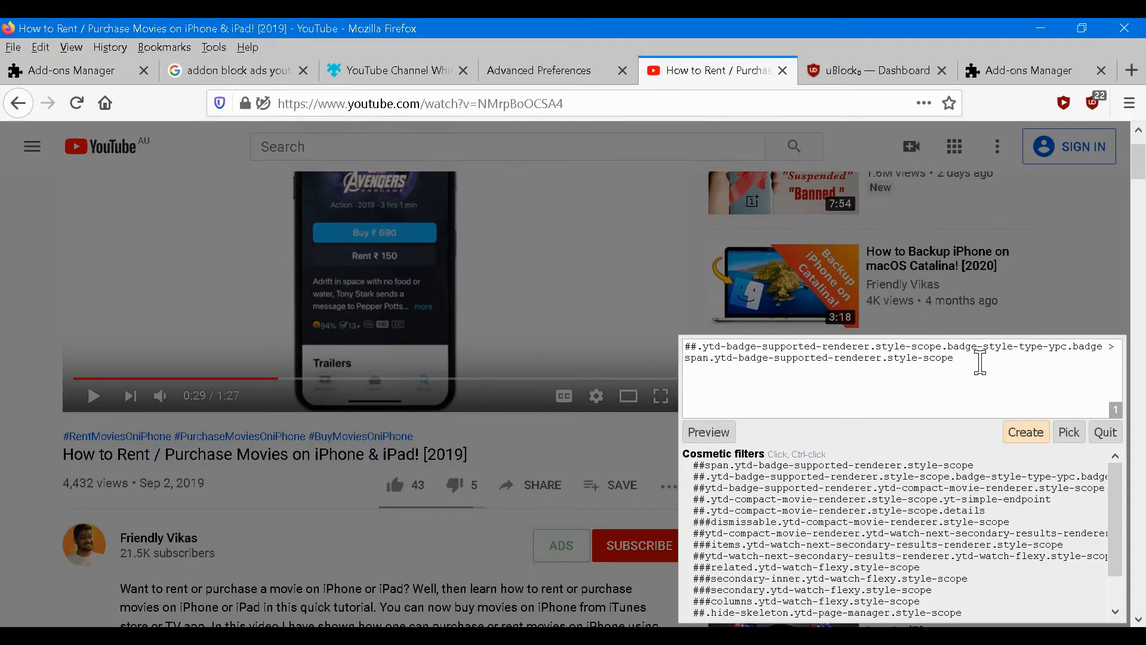
Step: Reduce the picked filter to span.ytd-badge-supported-renderer.style-scope and append :(Buy or rent) to it
{"action": "left_click_drag", "start_coordinate": [993, 351], "coordinate": [658, 374]}
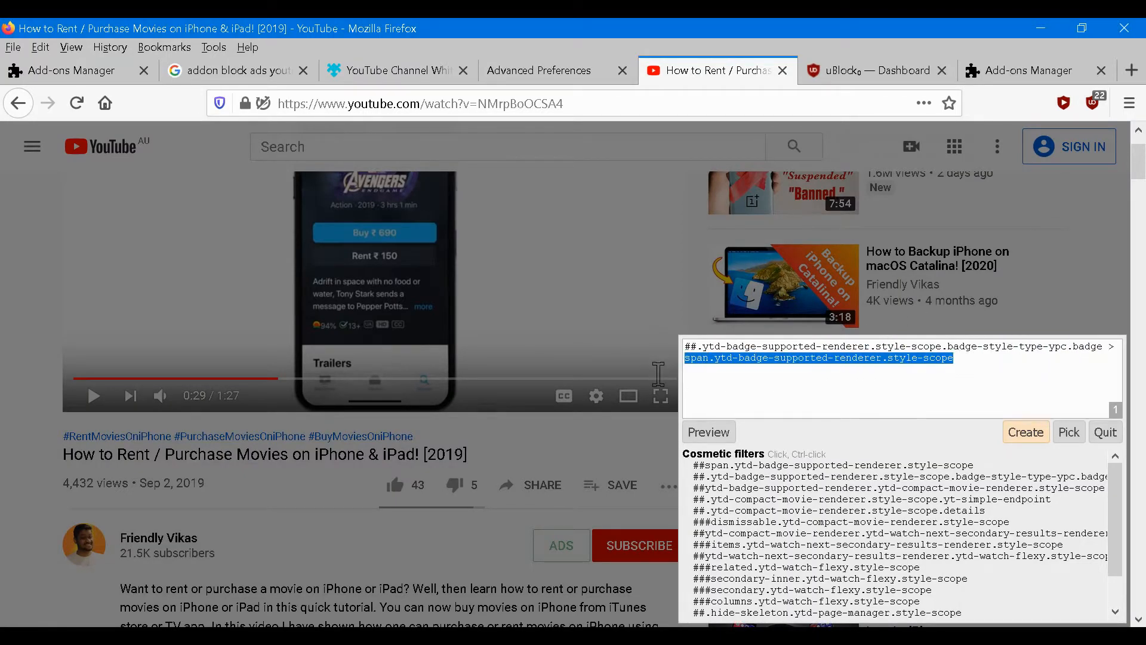
{"action": "right_click", "coordinate": [784, 367]}
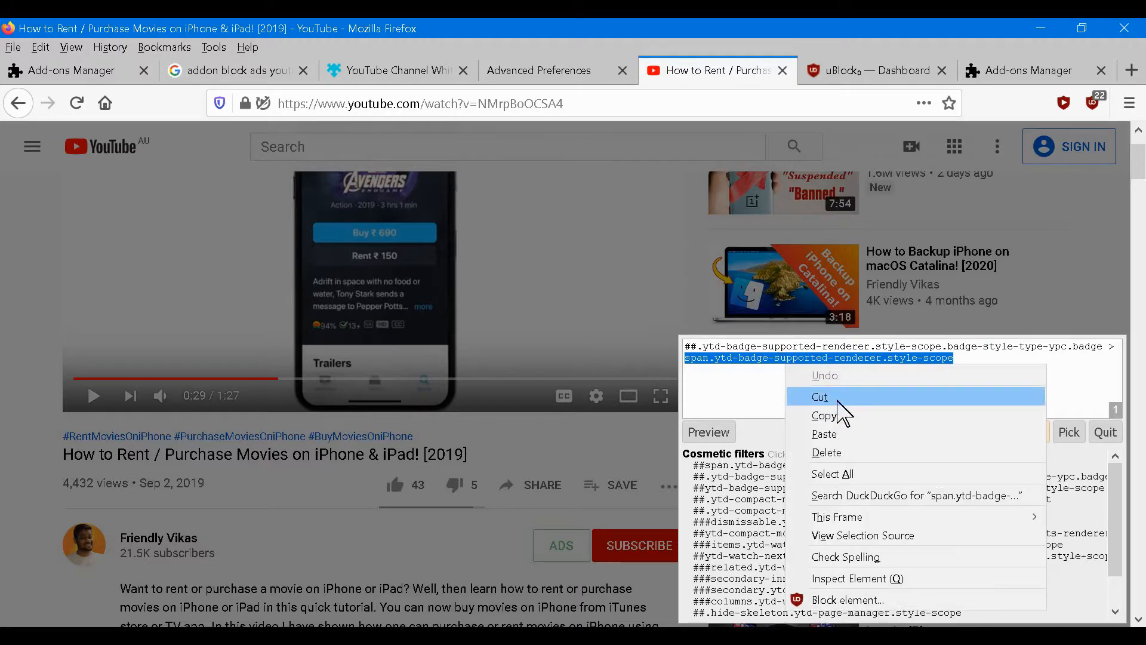
{"action": "left_click", "coordinate": [844, 396]}
{"action": "left_click_drag", "start_coordinate": [959, 348], "coordinate": [440, 345]}
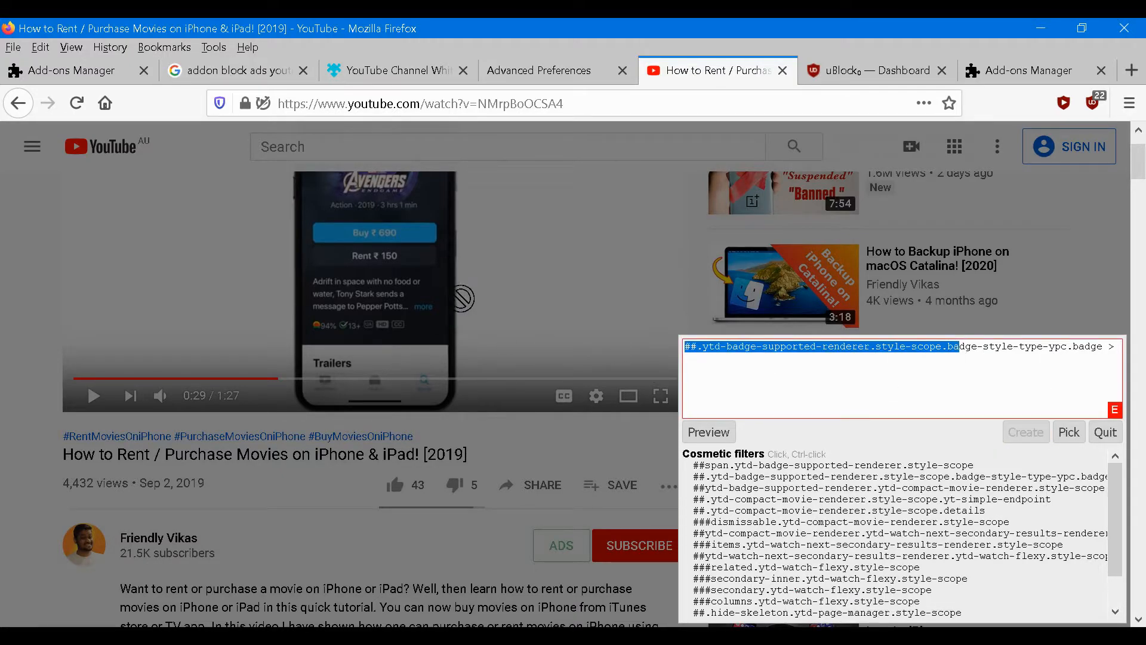
{"action": "key", "text": "ctrl+x"}
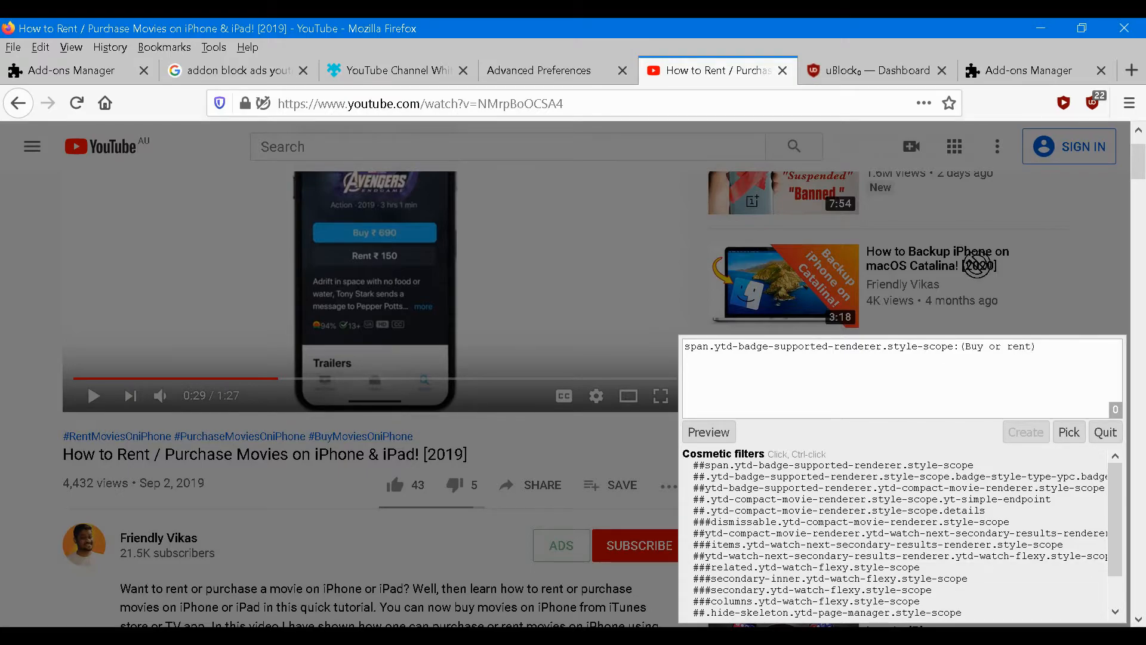
Step: Correct the badge filter text to span.ytd-badge-supported-renderer.style-scope:contains(Buy or Rent)
{"action": "scroll", "coordinate": [978, 264], "scroll_direction": "down", "scroll_amount": 2}
{"action": "scroll", "coordinate": [978, 264], "scroll_direction": "down", "scroll_amount": 1}
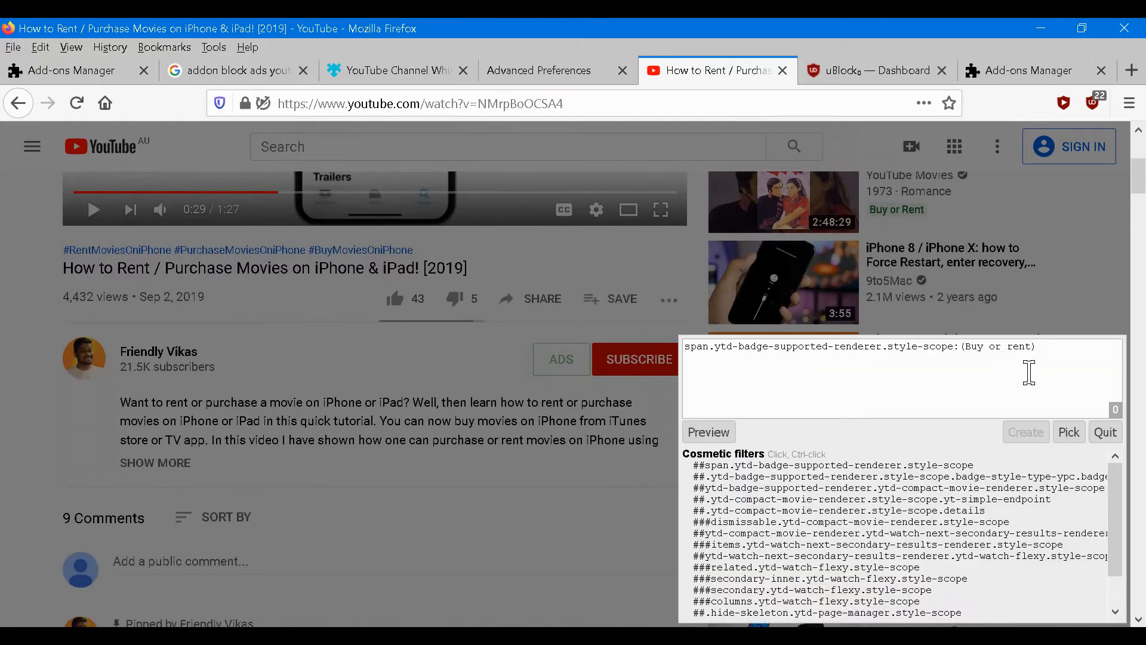
{"action": "left_click", "coordinate": [1009, 346]}
{"action": "type", "text": "R"}
{"action": "scroll", "coordinate": [993, 409], "scroll_direction": "down", "scroll_amount": 2}
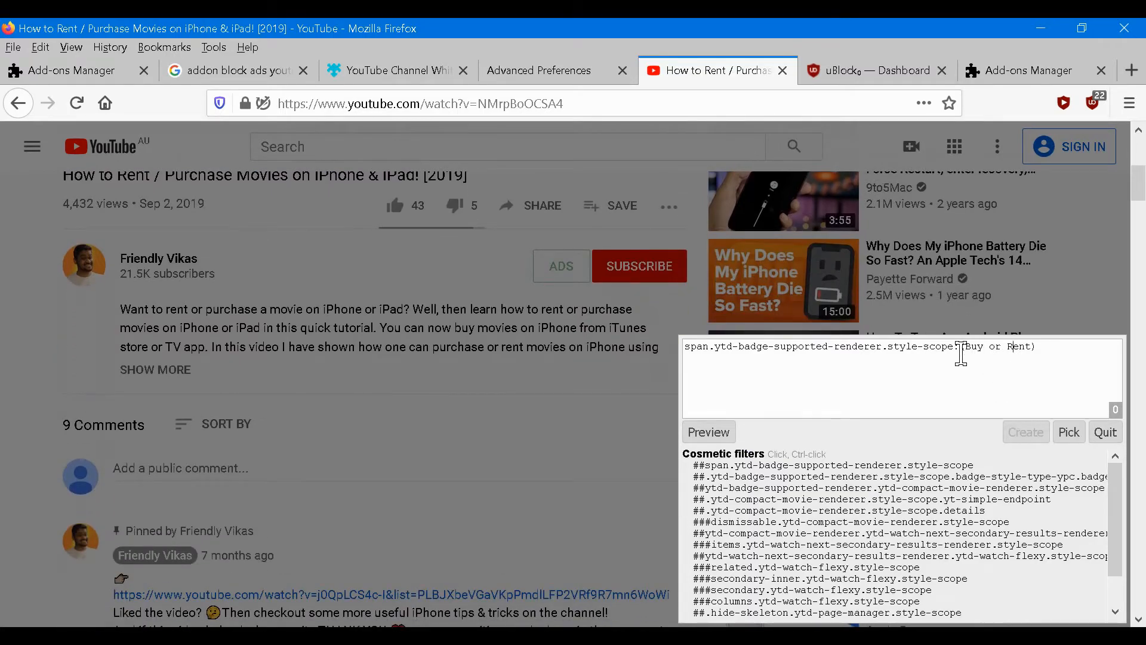
{"action": "type", "text": "contains"}
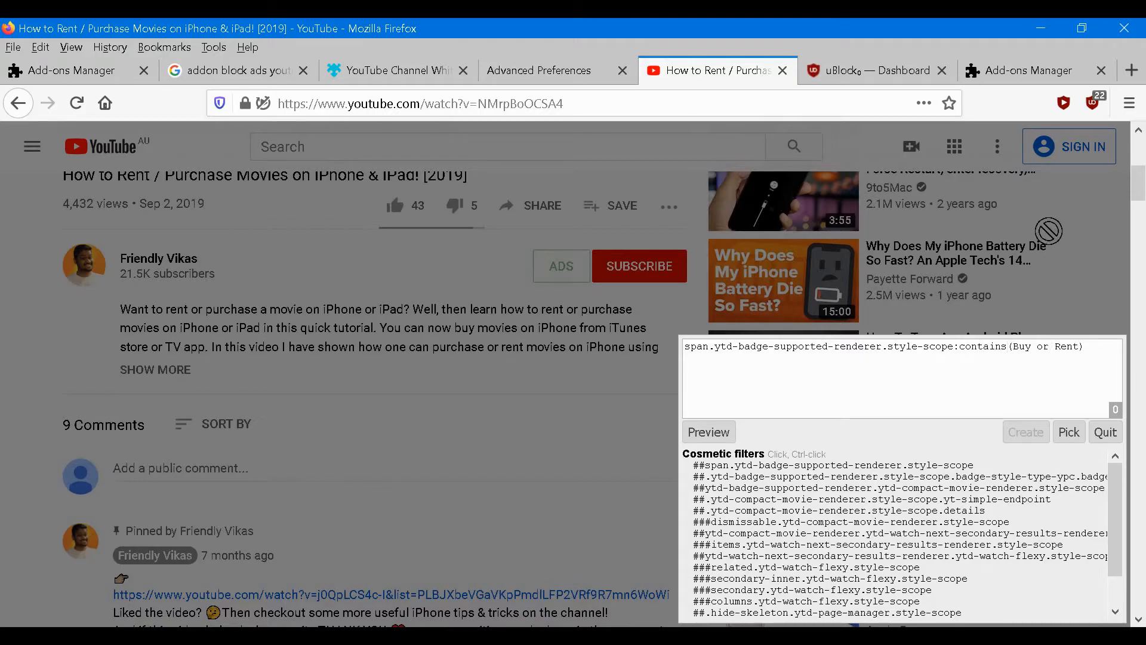
{"action": "scroll", "coordinate": [1050, 260], "scroll_direction": "up", "scroll_amount": 3}
{"action": "scroll", "coordinate": [1049, 260], "scroll_direction": "up", "scroll_amount": 1}
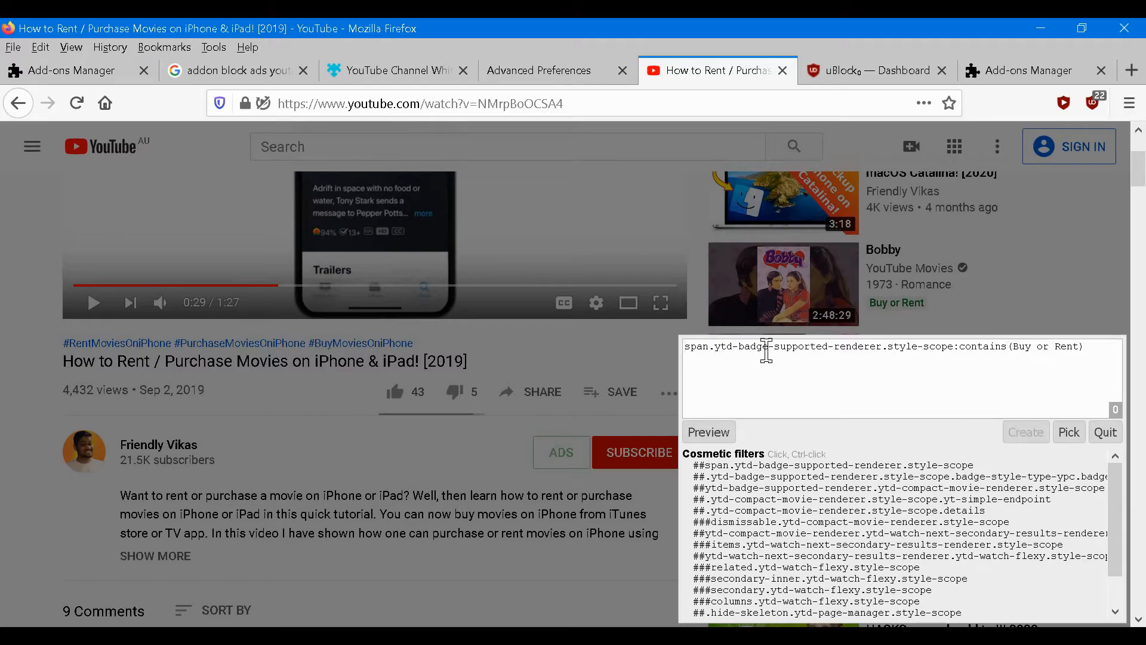
Step: Prefix the badge filter with ## and cut the selector text that follows the prefix
{"action": "type", "text": "##"}
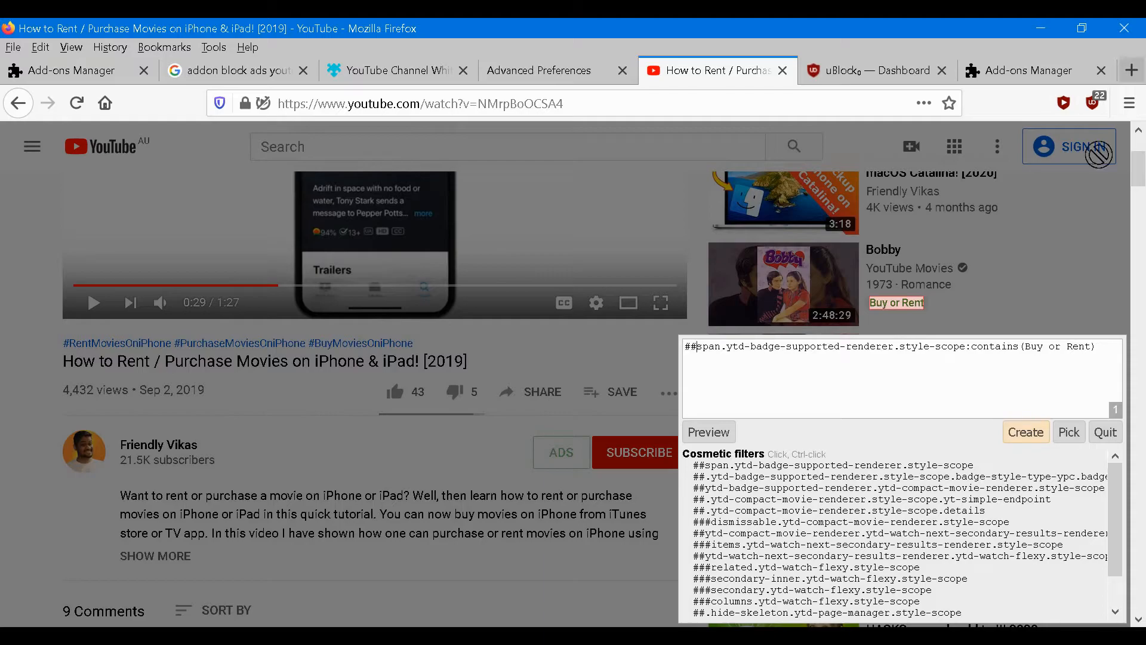
{"action": "left_click_drag", "start_coordinate": [1108, 350], "coordinate": [696, 350]}
{"action": "right_click", "coordinate": [722, 348]}
{"action": "left_click", "coordinate": [800, 382]}
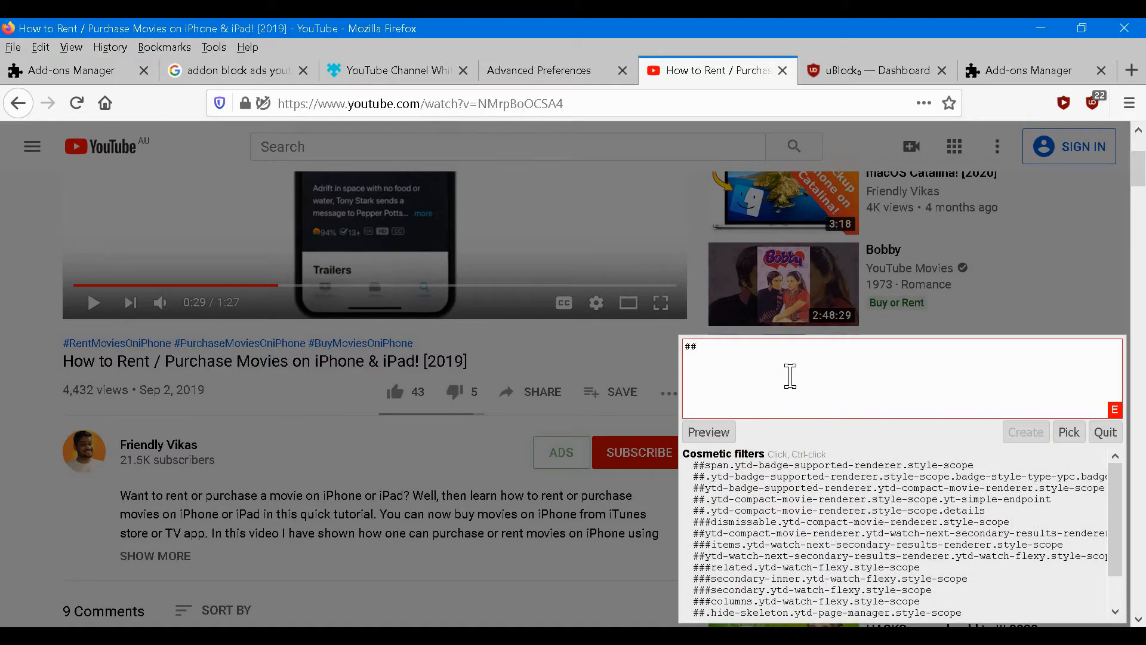
Step: Compare the suggested cosmetic filters for the Bobby movie entry and choose ###dismissable as the base filter
{"action": "left_click", "coordinate": [846, 476]}
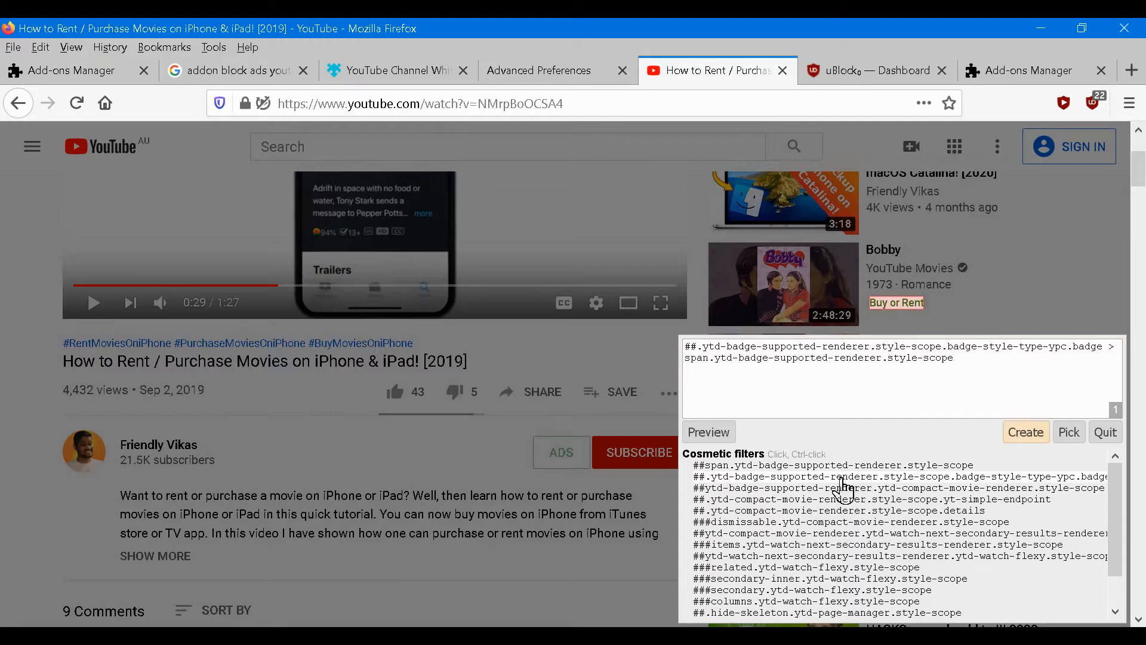
{"action": "left_click", "coordinate": [843, 487]}
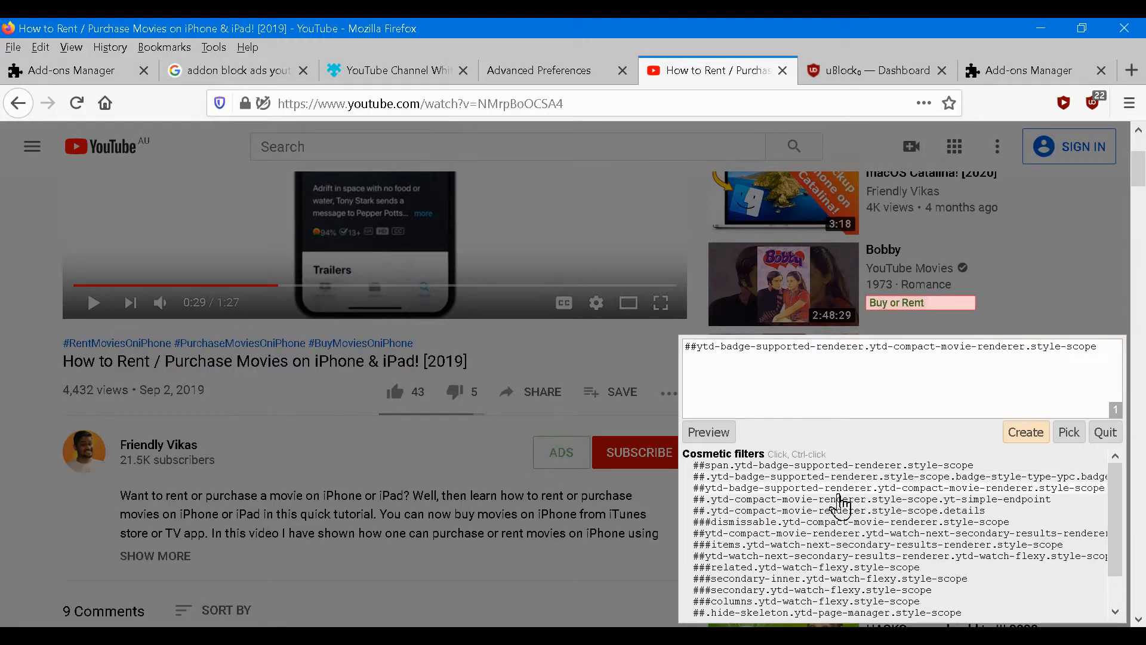
{"action": "left_click", "coordinate": [839, 499]}
{"action": "left_click", "coordinate": [841, 510]}
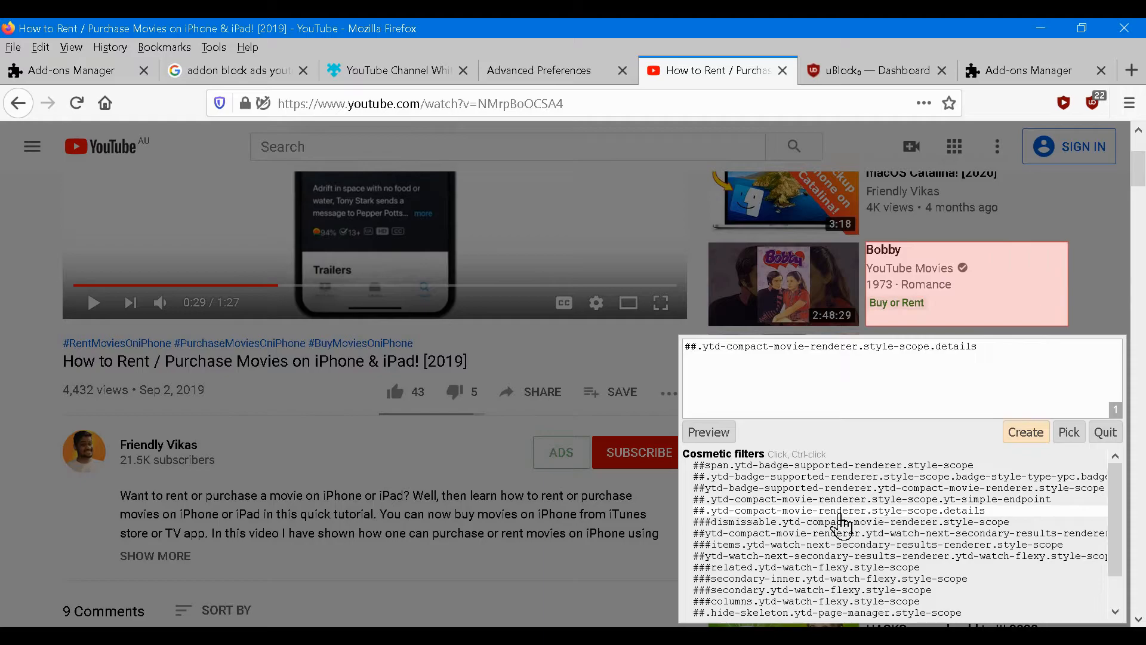
{"action": "left_click", "coordinate": [839, 523], "text": "ctrl"}
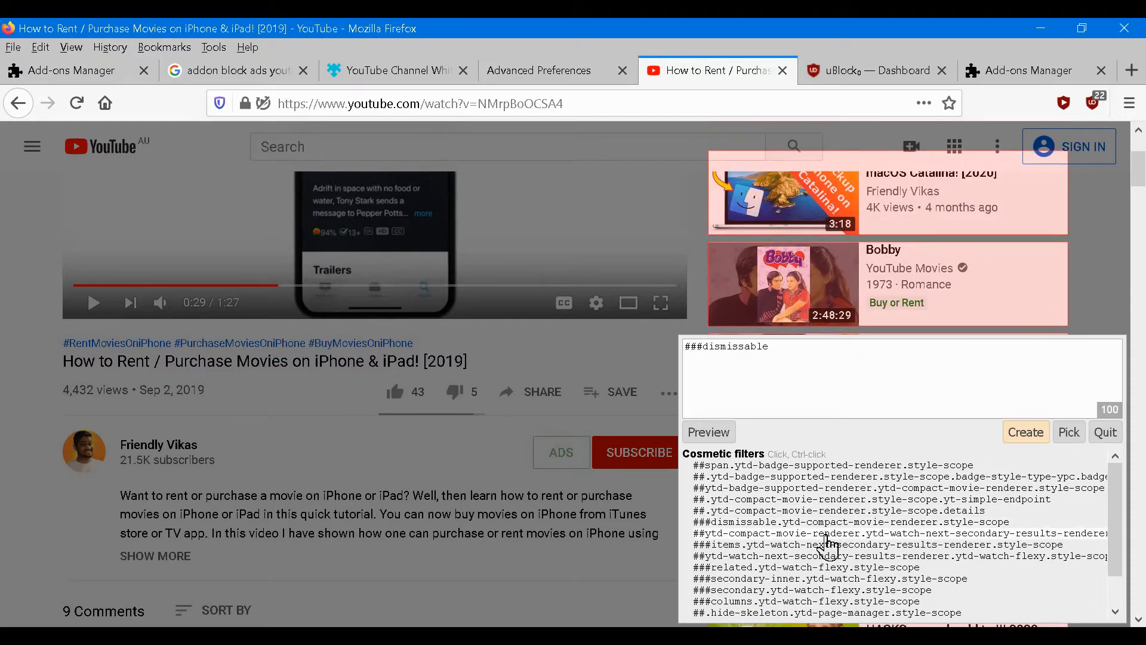
{"action": "left_click", "coordinate": [828, 534]}
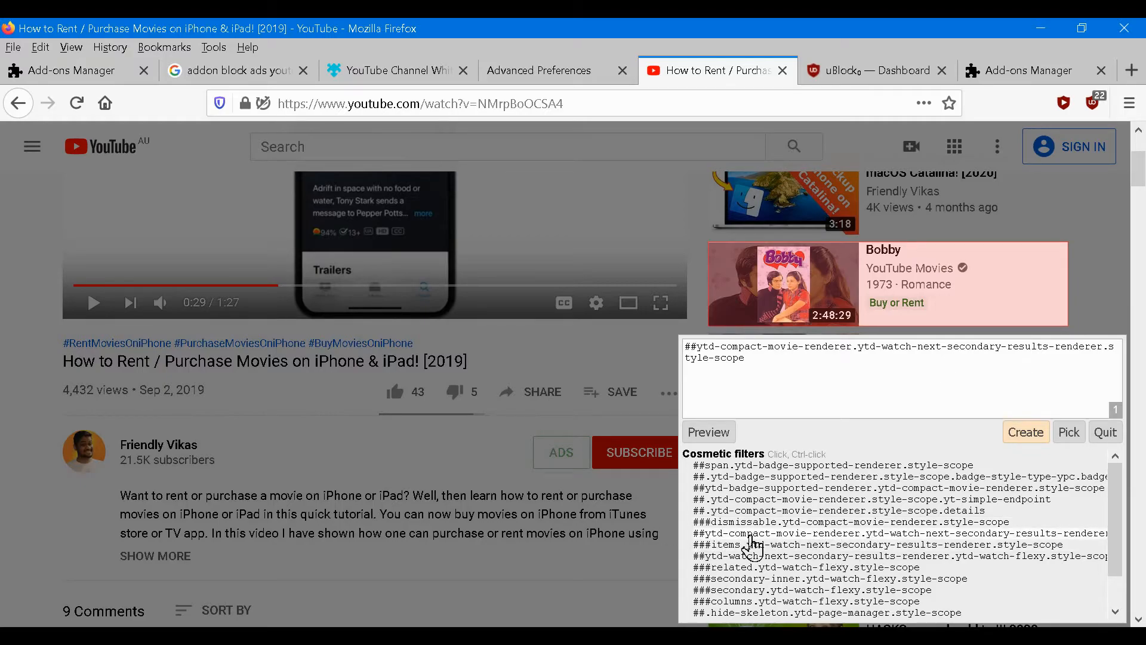
{"action": "left_click", "coordinate": [808, 527]}
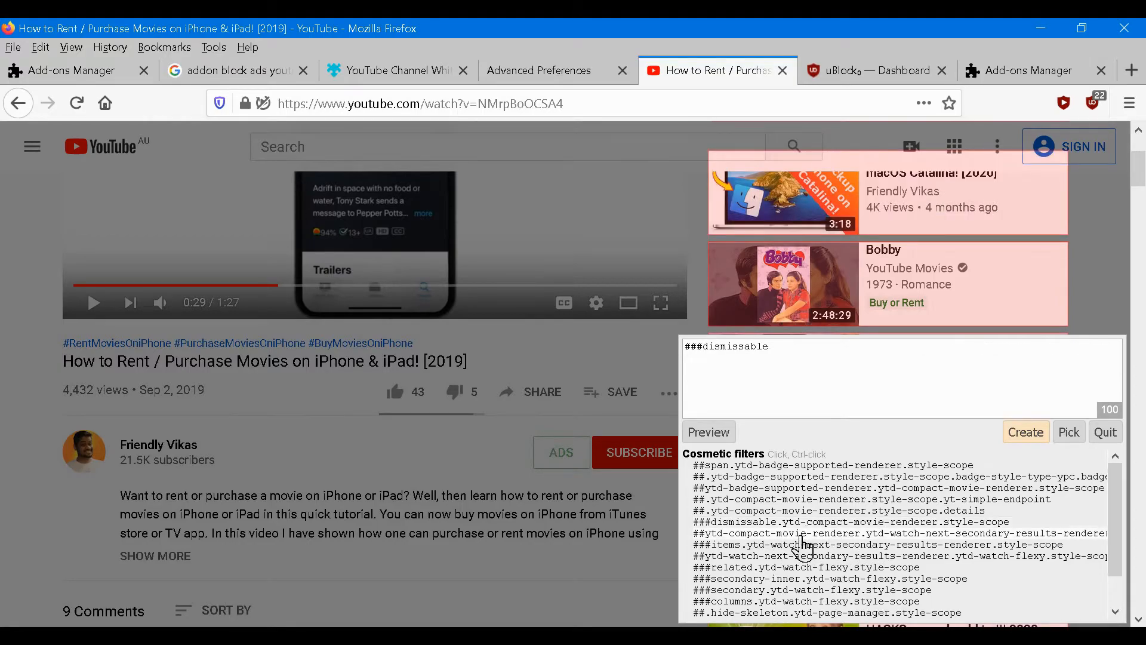
{"action": "left_click", "coordinate": [815, 533]}
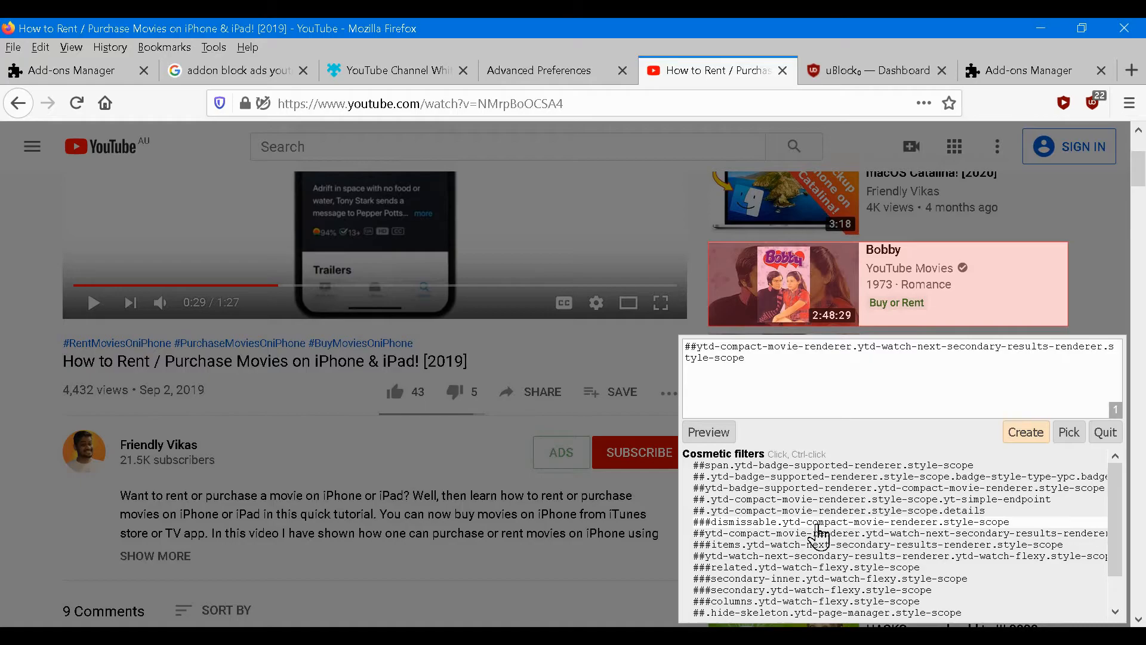
{"action": "left_click", "coordinate": [823, 523]}
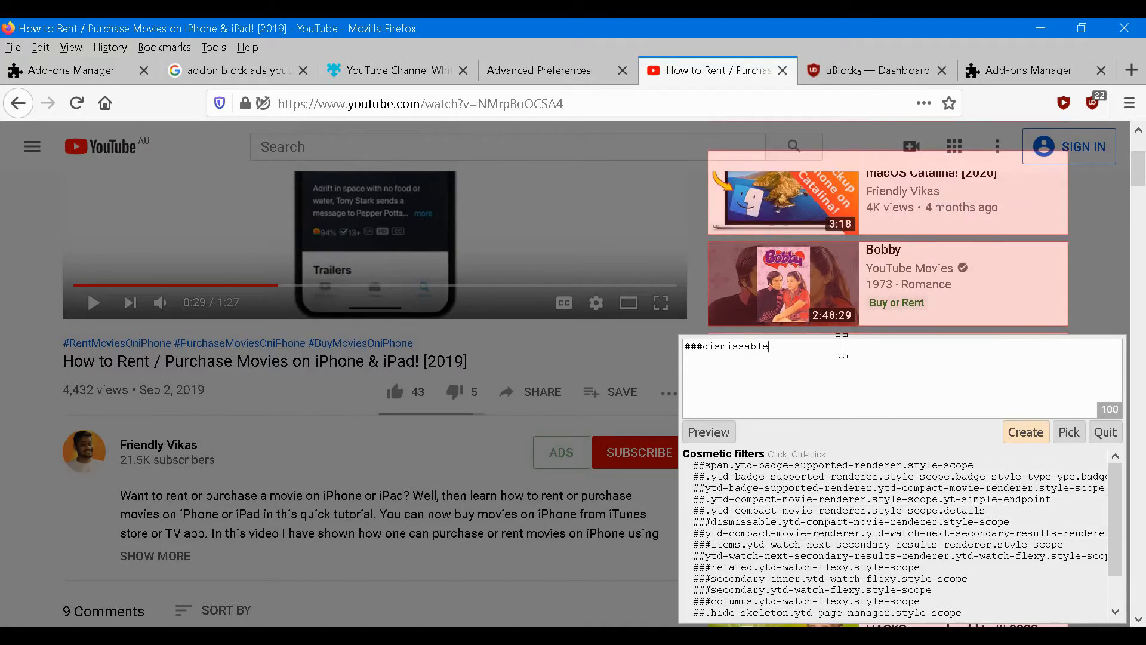
Step: Extend the filter to ###dismissable:has(span.ytd-badge-supported-renderer.style-scope:contains(Buy or Rent)) and create it
{"action": "type", "text": ":has"}
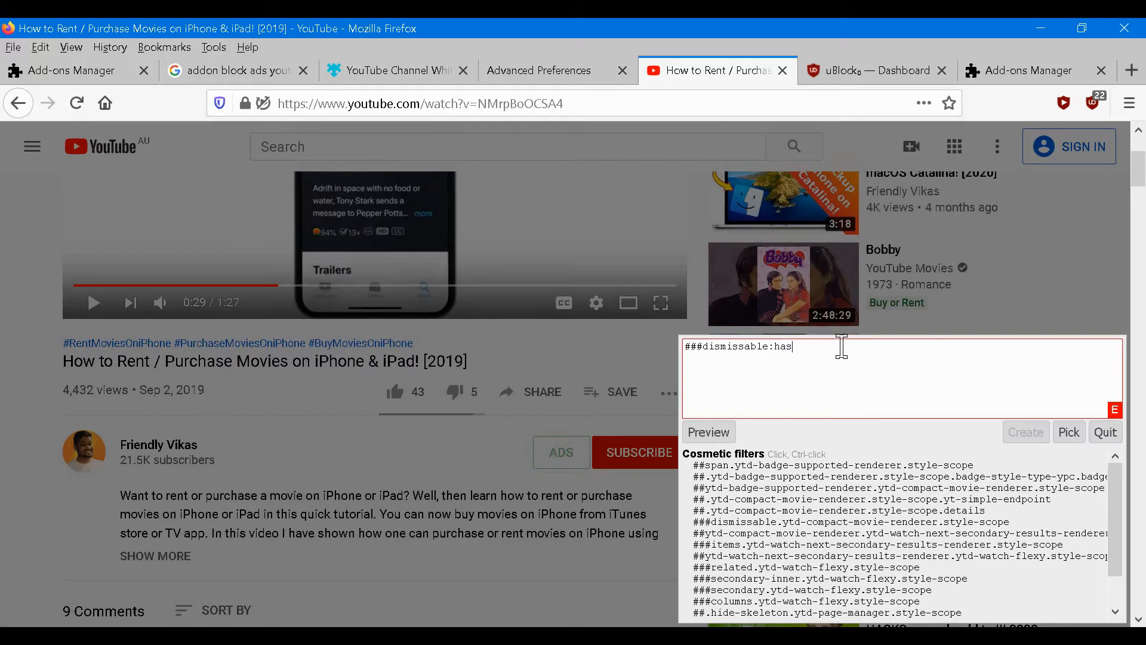
{"action": "type", "text": "("}
{"action": "key", "text": "ctrl+v"}
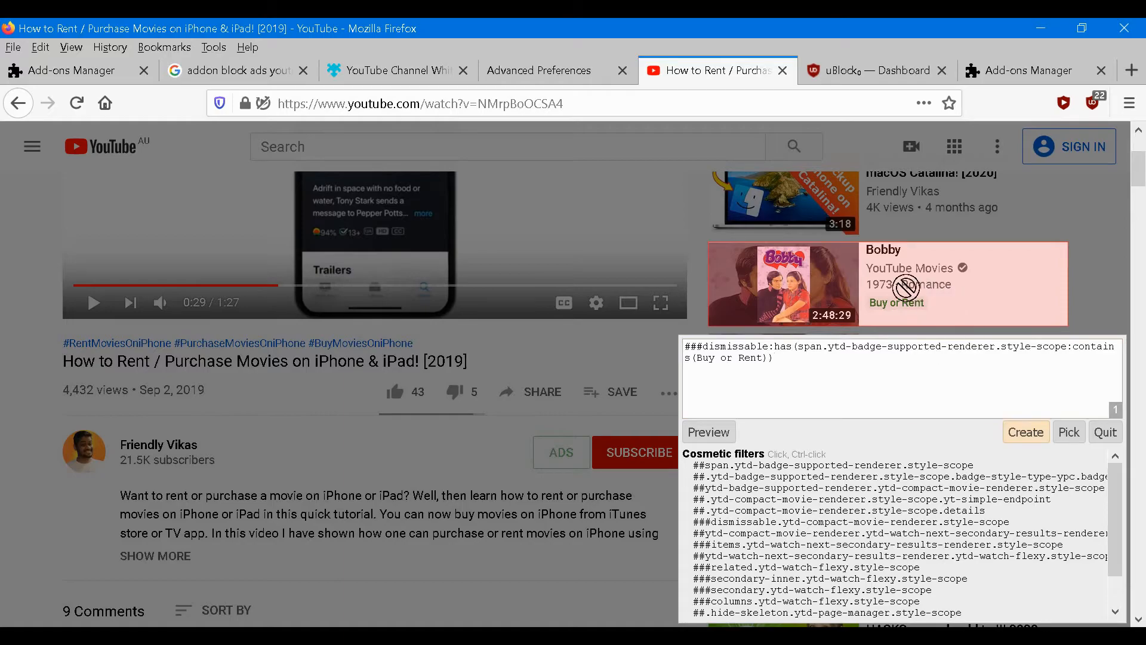
{"action": "left_click", "coordinate": [1028, 433]}
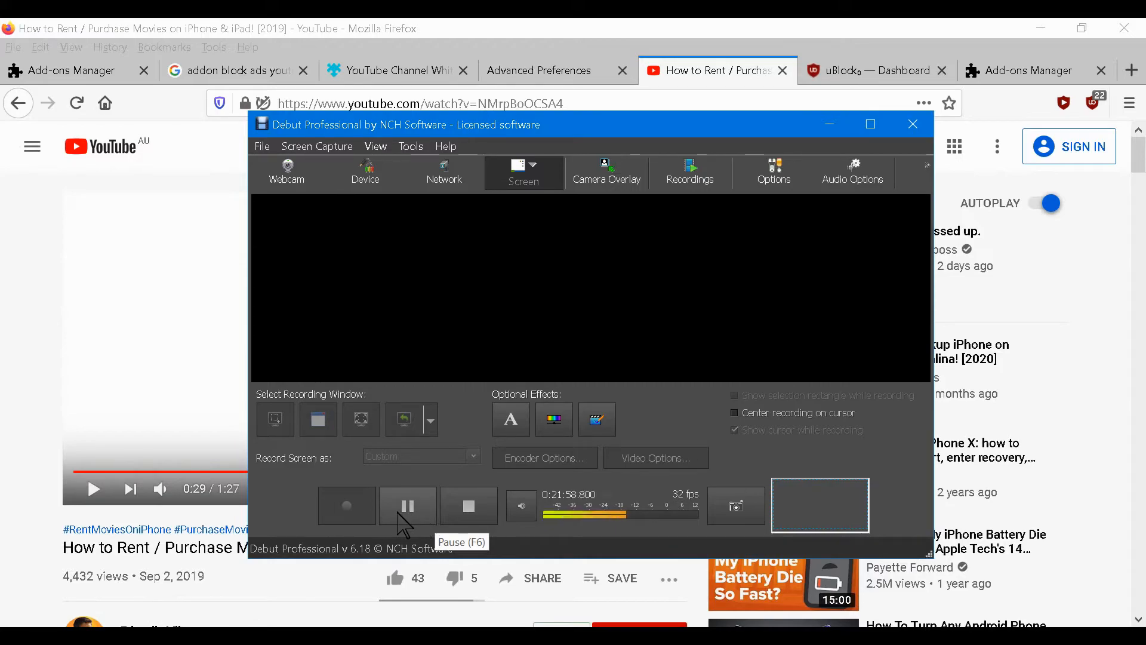
Step: Show the video in full screen and inspect the element at the top of the player
{"action": "double_click", "coordinate": [179, 328]}
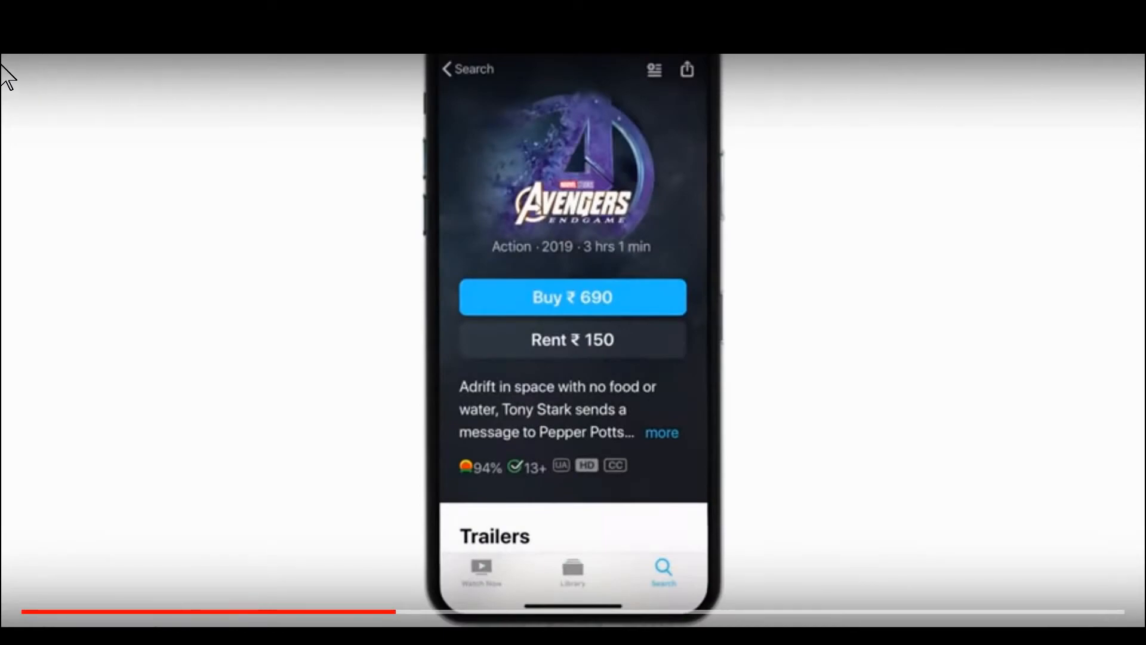
{"action": "right_click", "coordinate": [262, 63]}
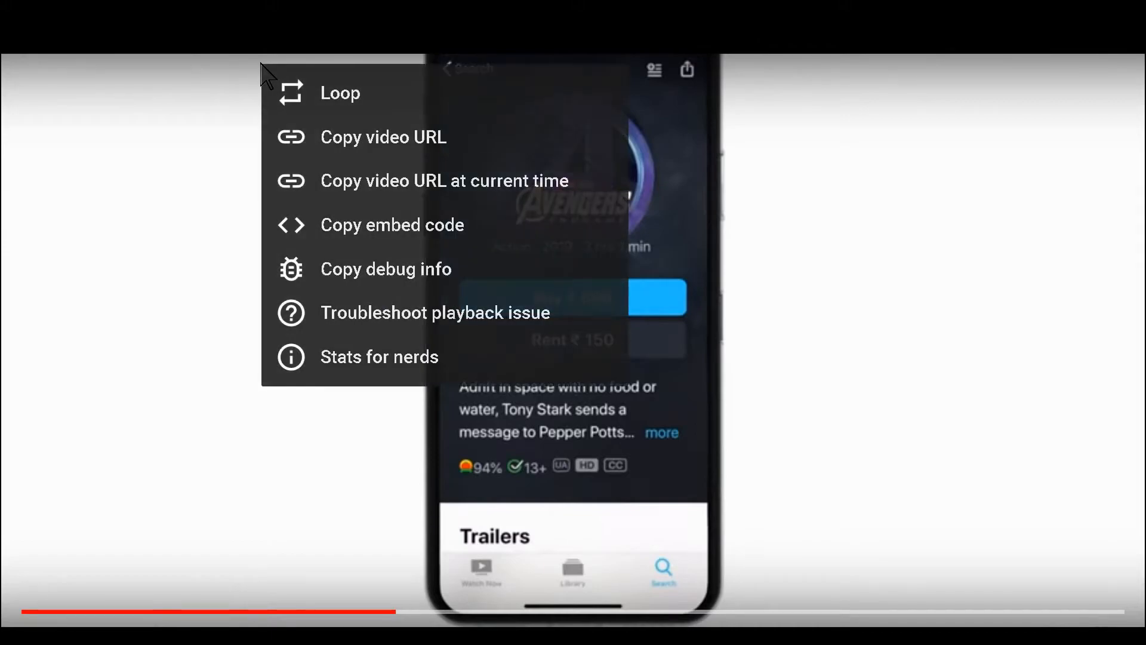
{"action": "right_click", "coordinate": [203, 60]}
{"action": "left_click", "coordinate": [292, 286]}
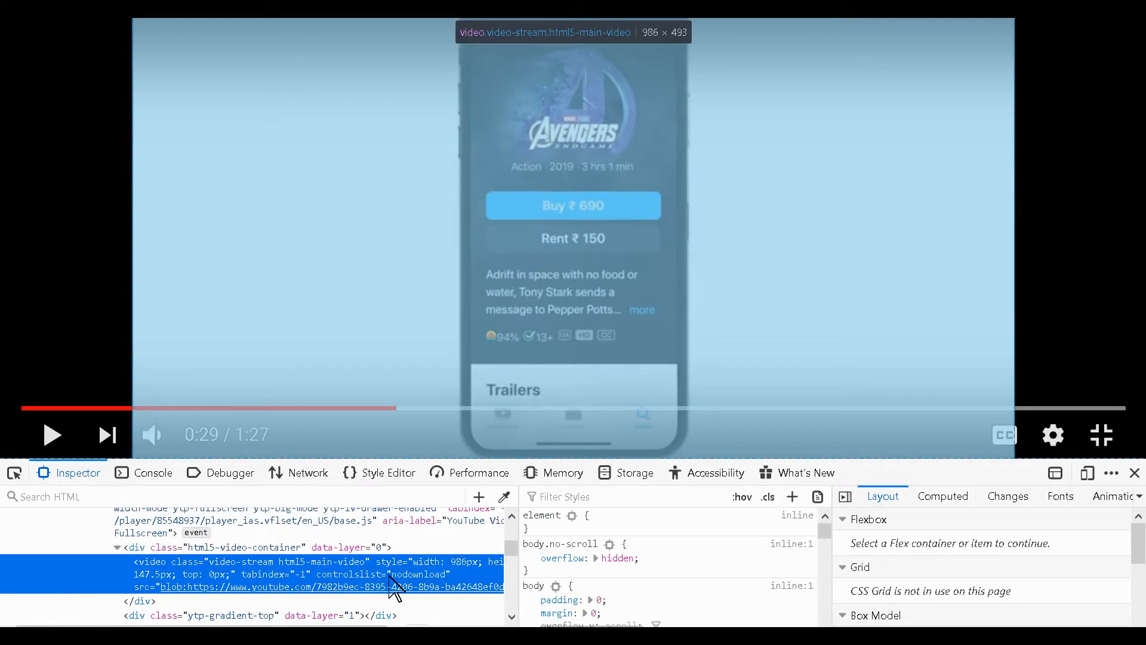
Step: Select the ytp-gradient-top div in the page's HTML and copy its CSS selector
{"action": "left_click", "coordinate": [293, 615]}
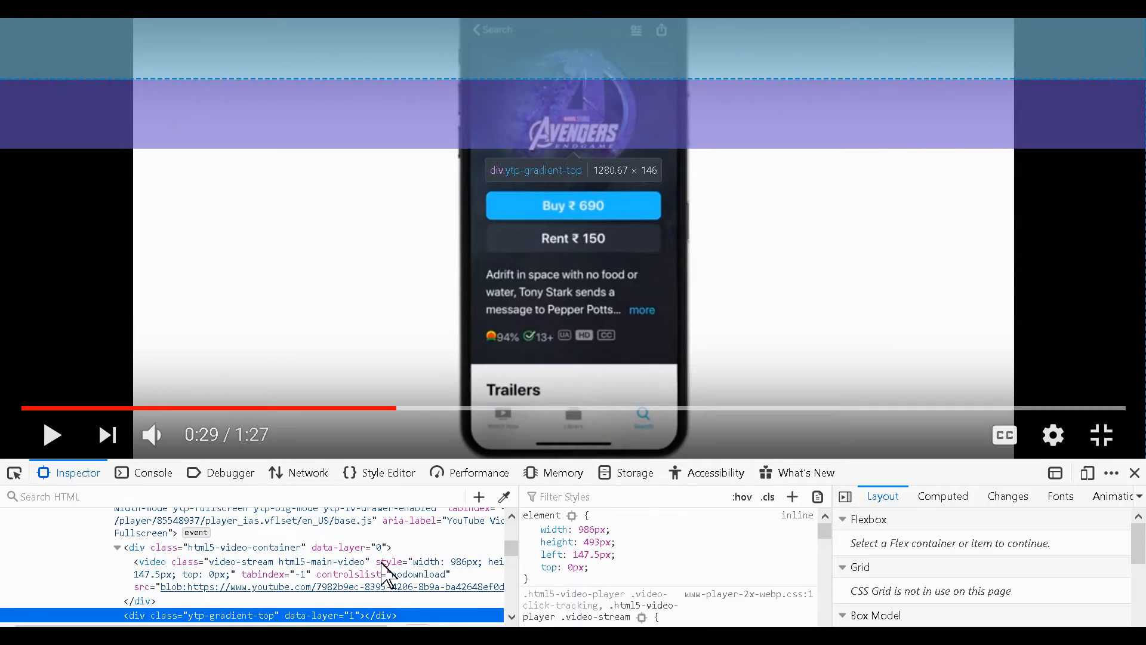
{"action": "scroll", "coordinate": [388, 576], "scroll_direction": "down", "scroll_amount": 3}
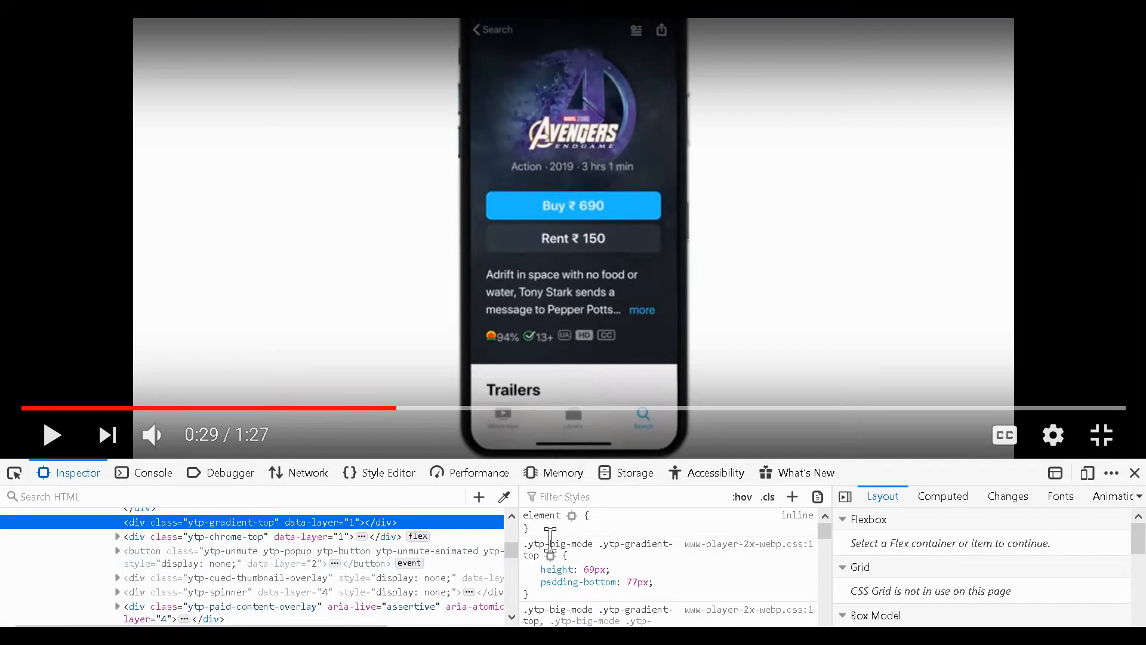
{"action": "scroll", "coordinate": [512, 526], "scroll_direction": "up", "scroll_amount": 1}
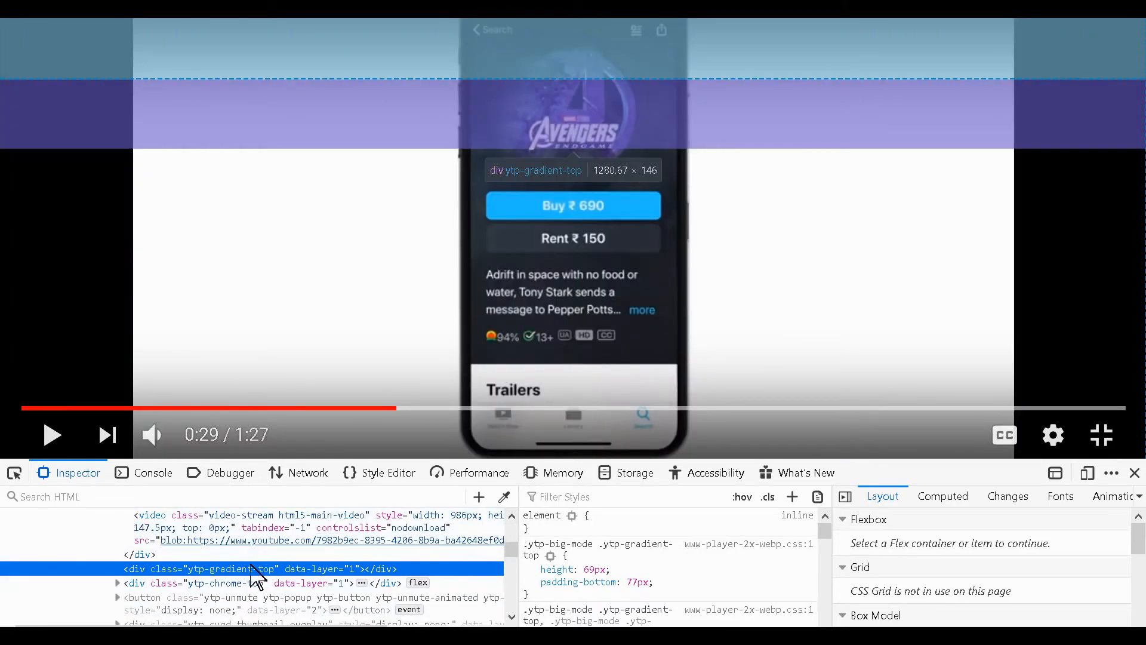
{"action": "right_click", "coordinate": [251, 565]}
{"action": "mouse_move", "coordinate": [394, 495]}
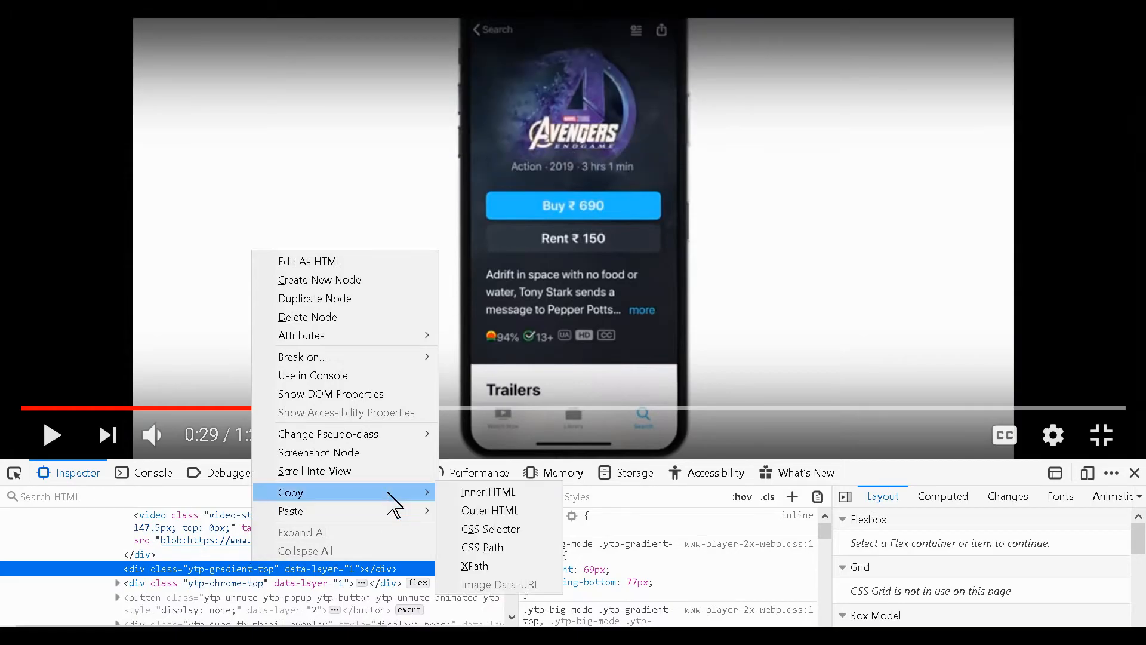
{"action": "left_click", "coordinate": [501, 529]}
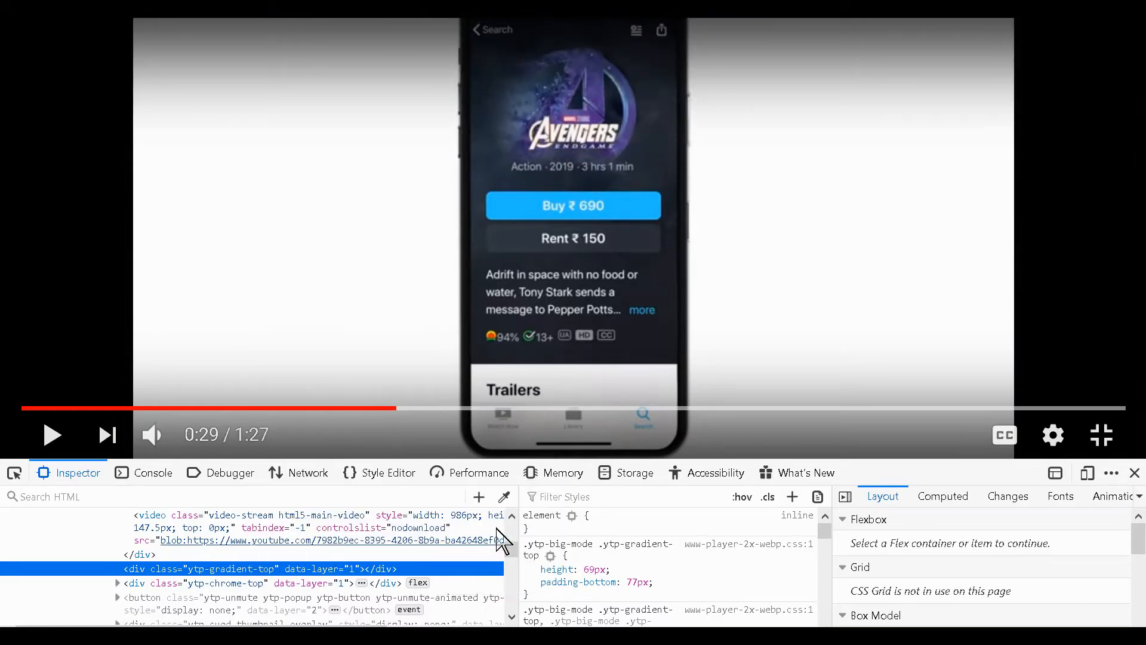
Step: Close the developer tools, leave full screen and paste the copied selector into the address bar
{"action": "left_click", "coordinate": [1134, 473]}
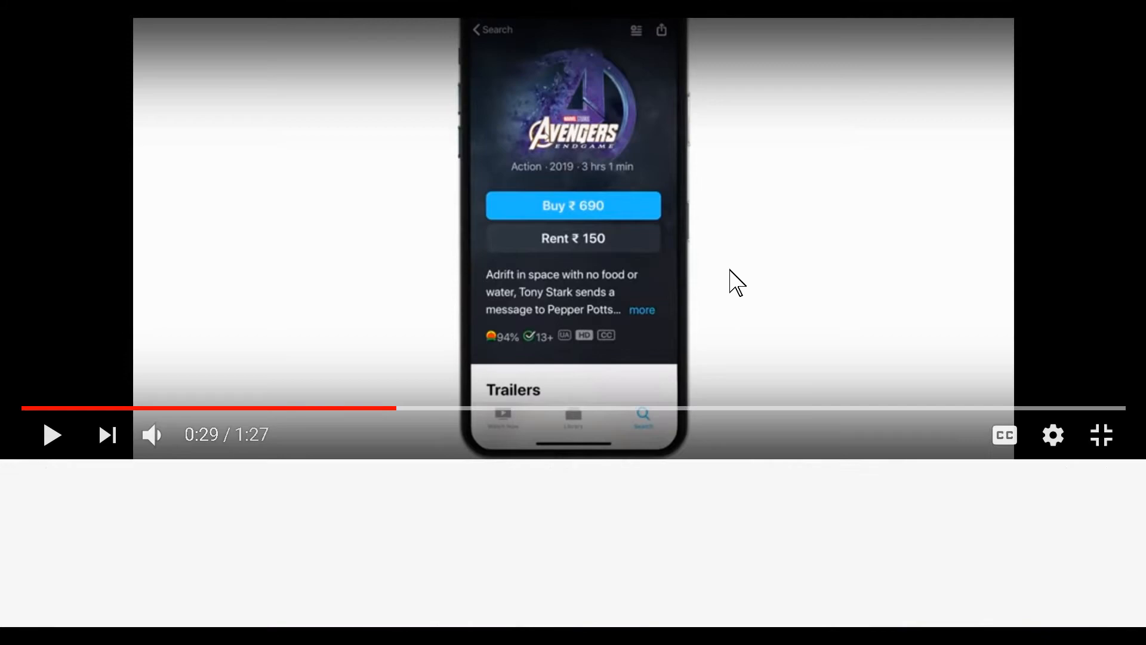
{"action": "key", "text": "Escape"}
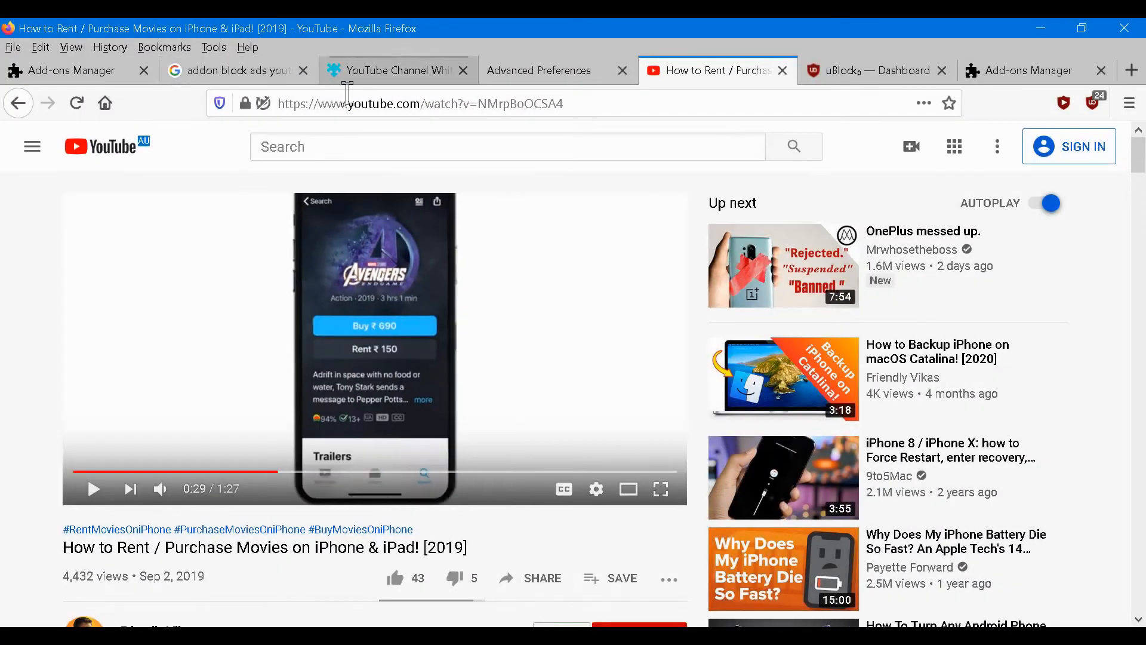
{"action": "left_click", "coordinate": [350, 96]}
{"action": "right_click", "coordinate": [349, 97]}
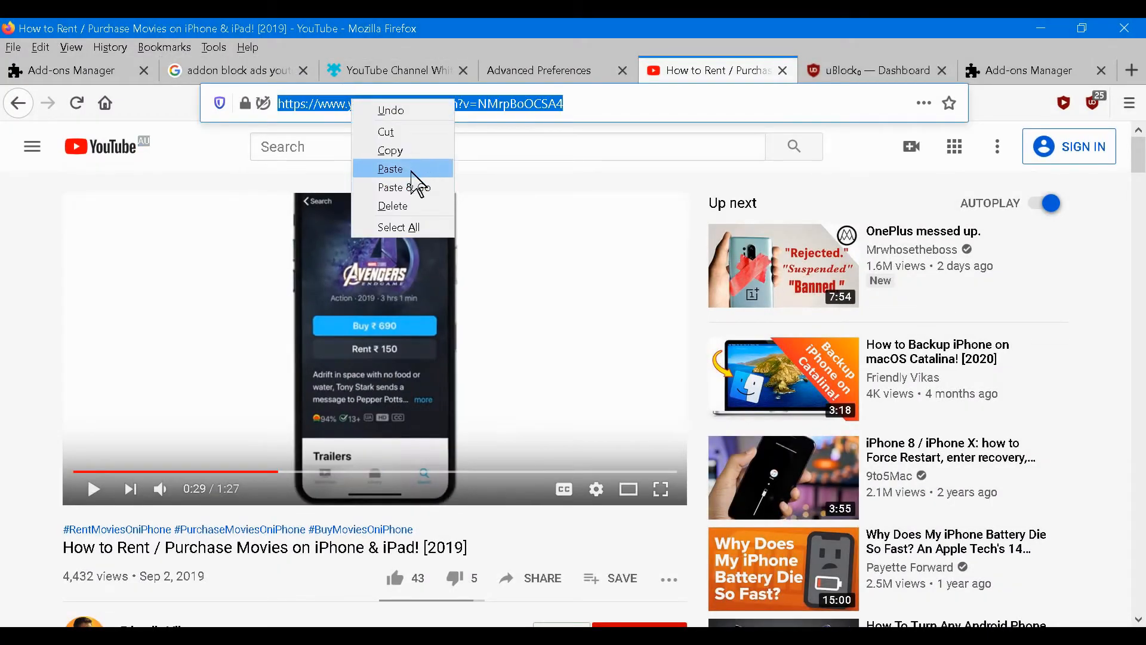
{"action": "left_click", "coordinate": [408, 168]}
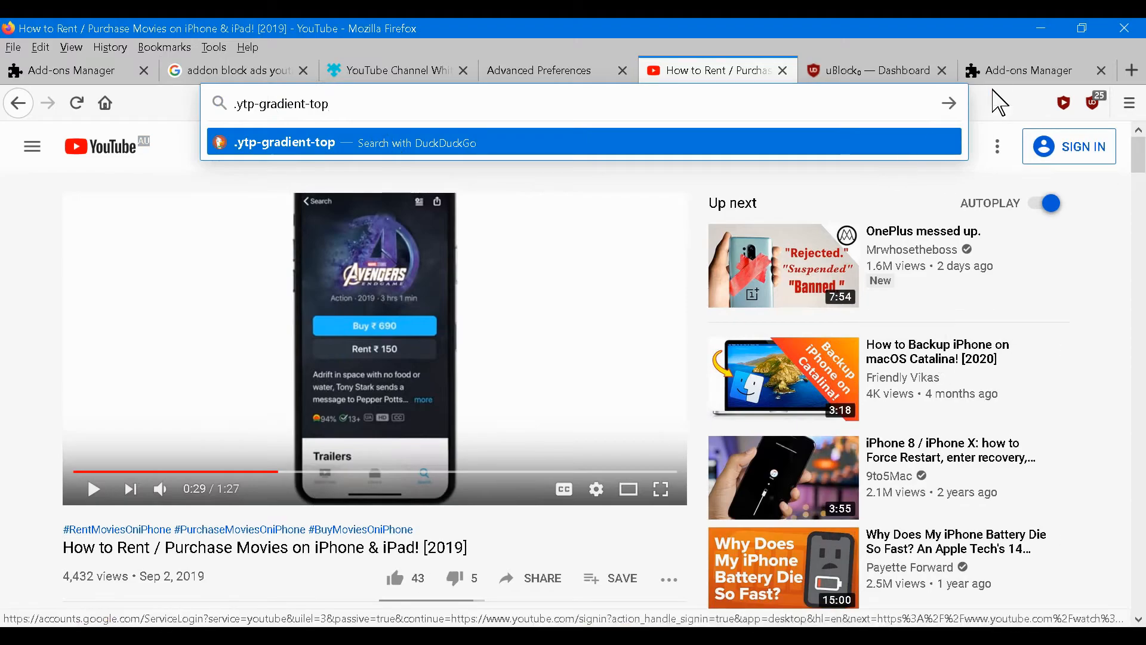
Step: Pick the video player area with the uBlock element picker
{"action": "left_click", "coordinate": [1095, 108]}
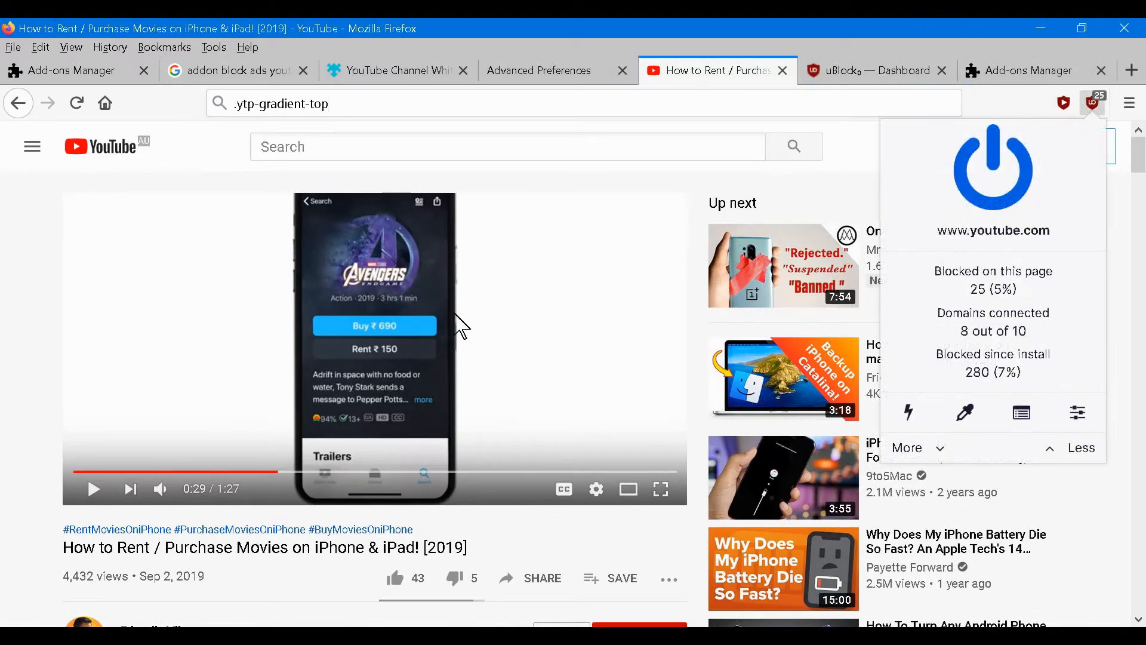
{"action": "right_click", "coordinate": [525, 204]}
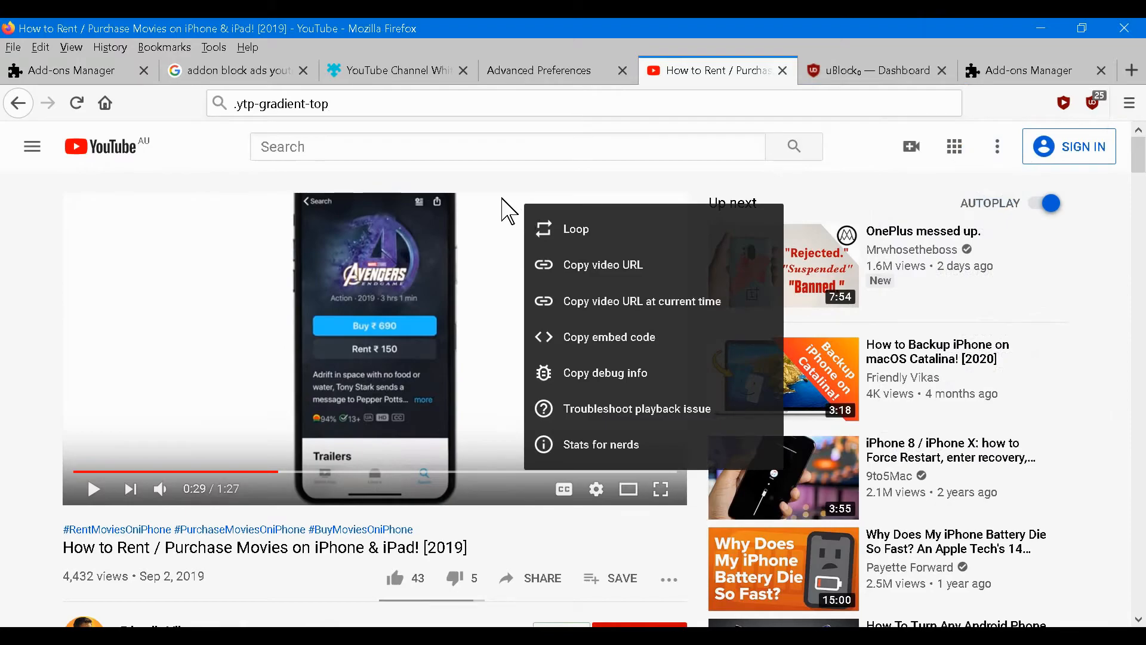
{"action": "left_click", "coordinate": [1093, 104]}
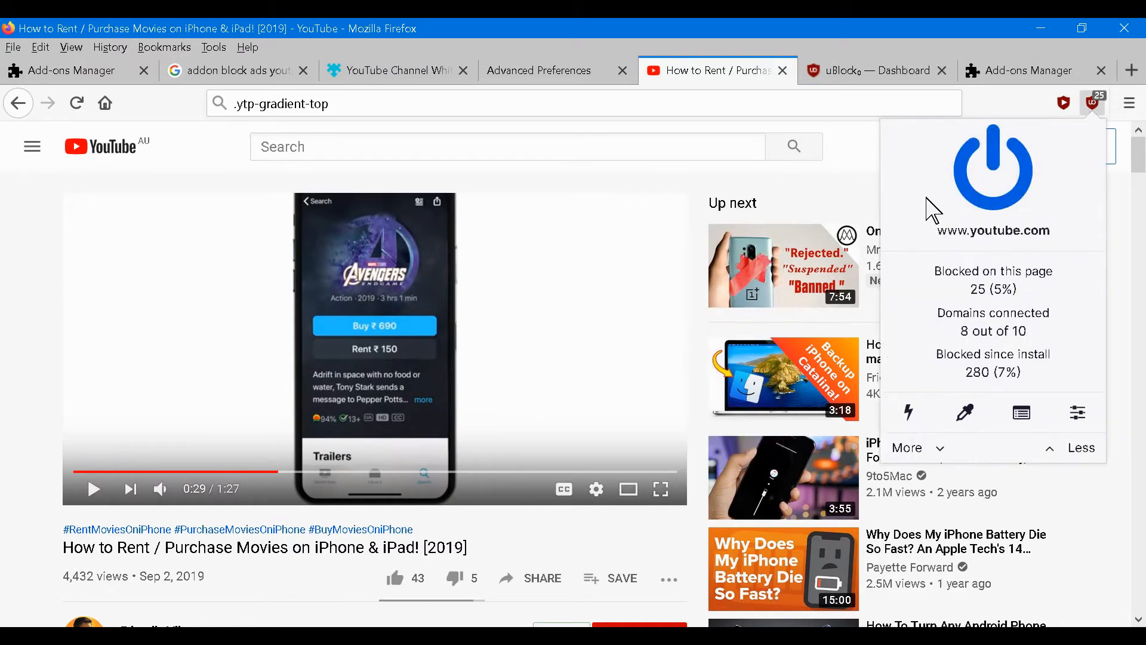
{"action": "left_click", "coordinate": [965, 412]}
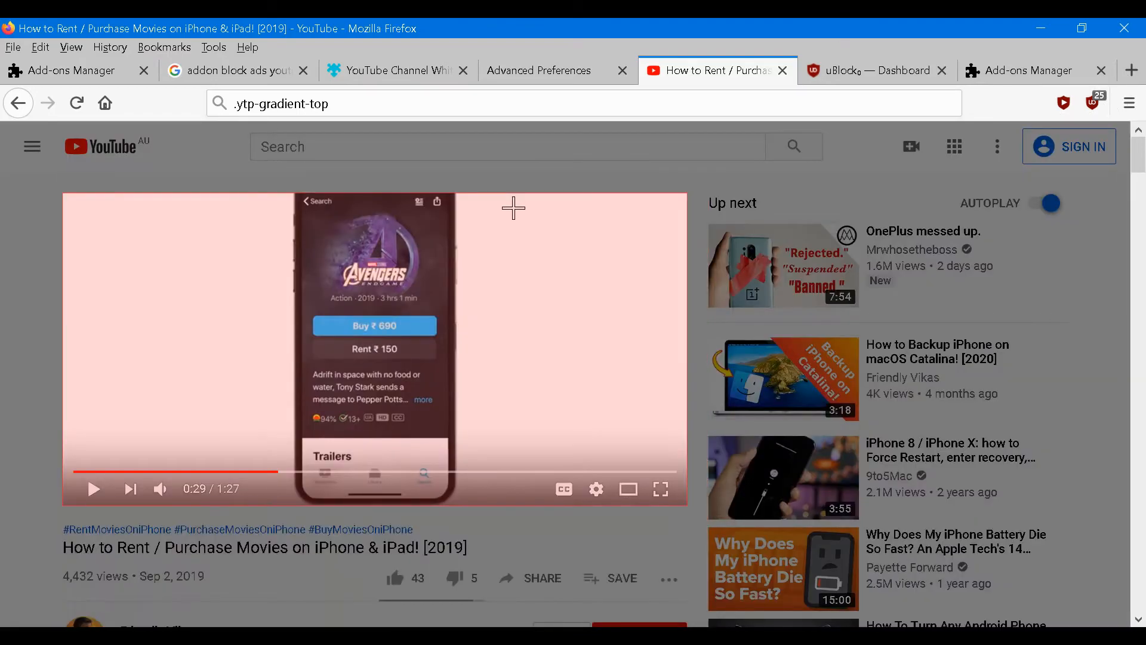
{"action": "left_click", "coordinate": [514, 208]}
Step: Replace the picked selector so the filter reads ##.ytp-gradient-top, and create the filter
{"action": "left_click_drag", "start_coordinate": [931, 349], "coordinate": [844, 346]}
{"action": "right_click", "coordinate": [698, 343]}
{"action": "right_click", "coordinate": [844, 345]}
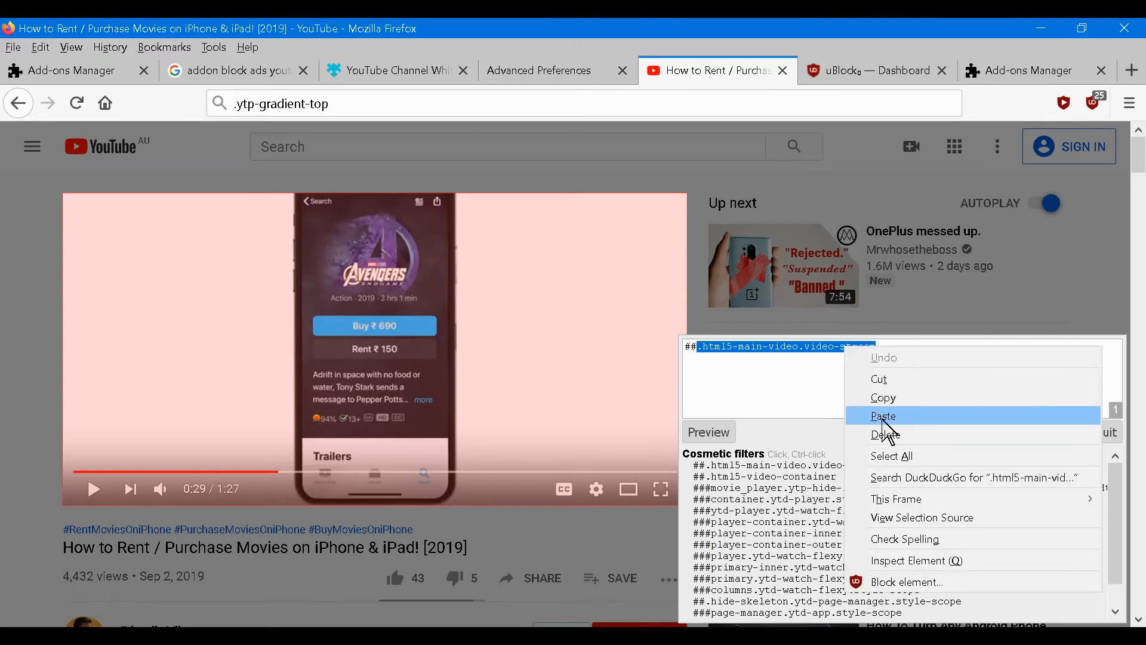
{"action": "left_click", "coordinate": [889, 415]}
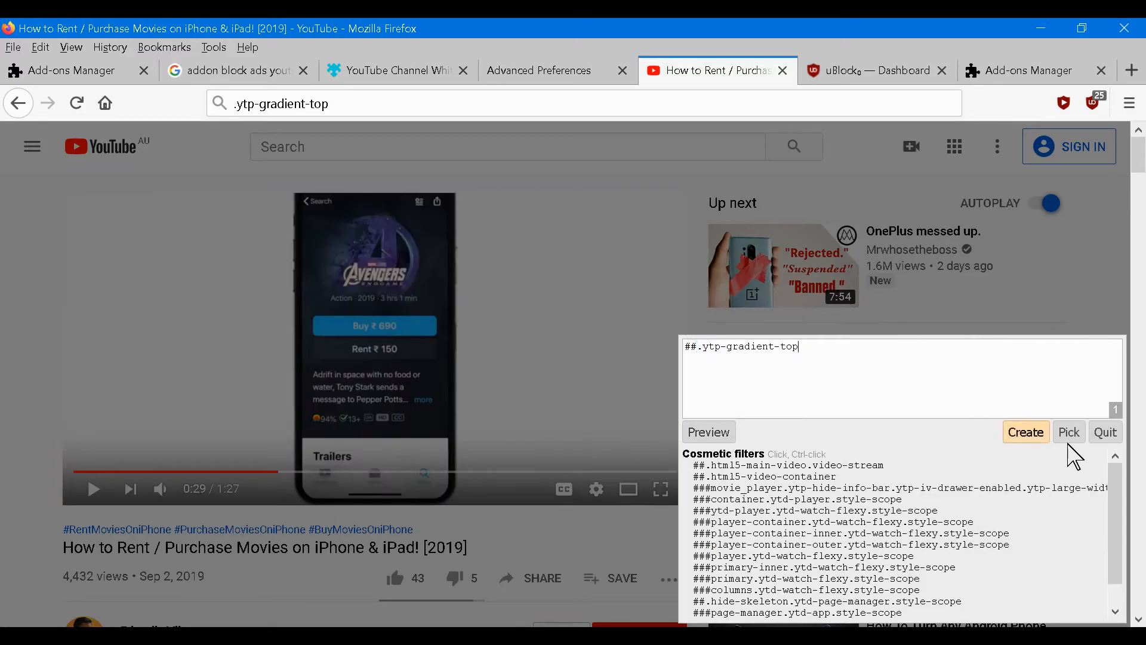
{"action": "left_click", "coordinate": [1023, 436]}
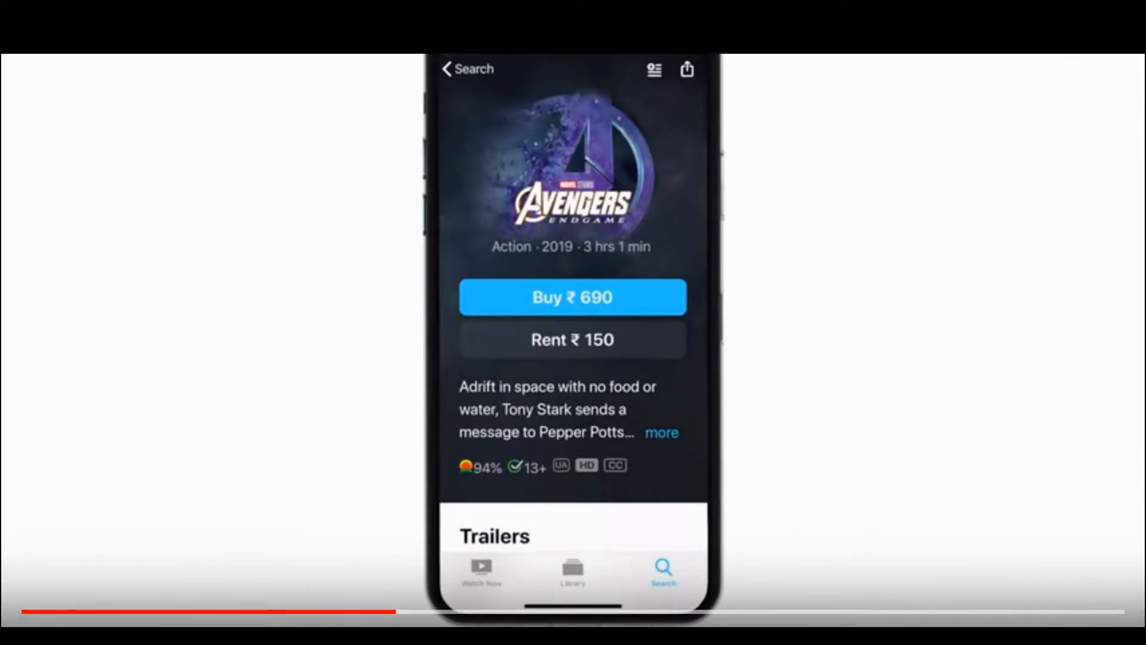
Step: Leave full screen and pick the video player's control bar with the uBlock element picker
{"action": "key", "text": "Escape"}
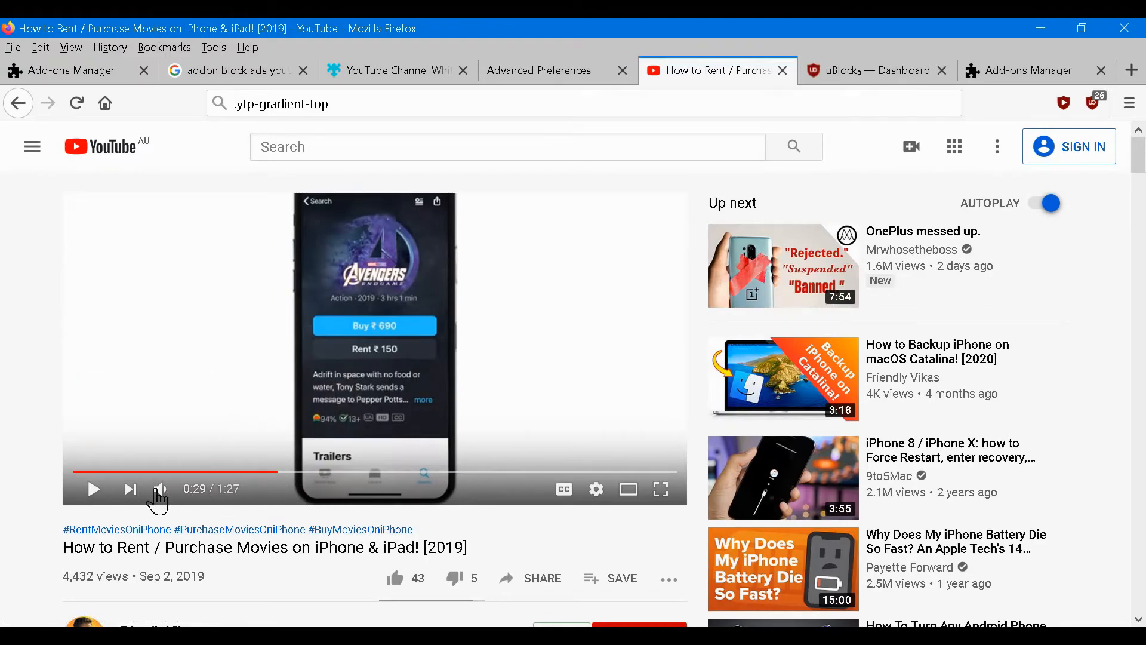
{"action": "left_click", "coordinate": [1090, 104]}
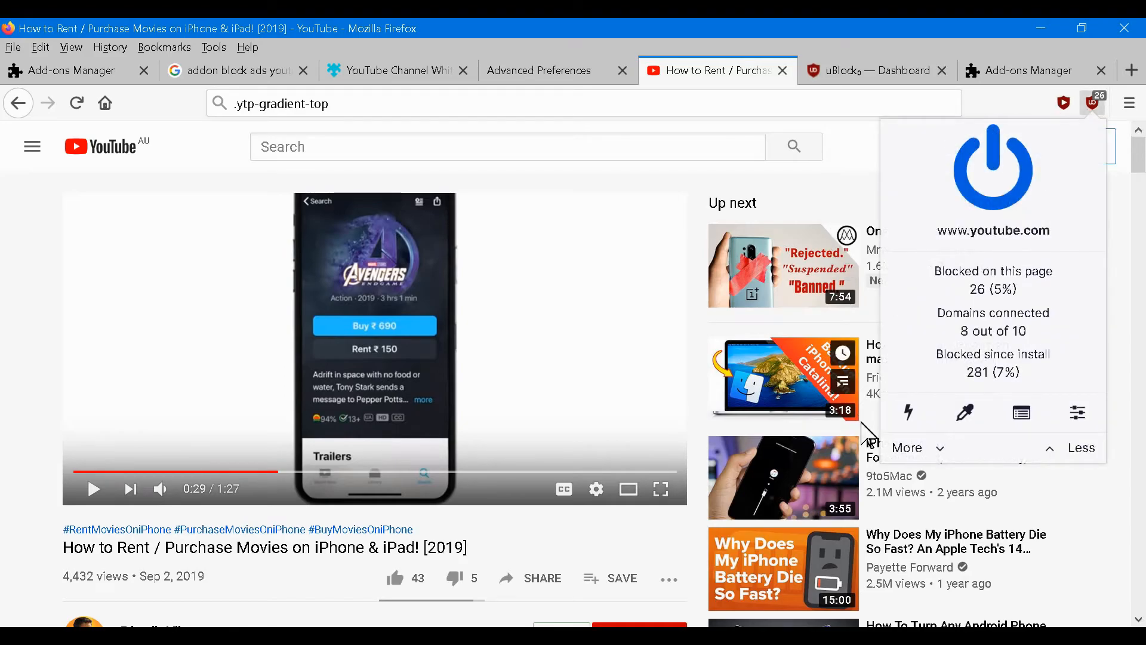
{"action": "left_click", "coordinate": [966, 418]}
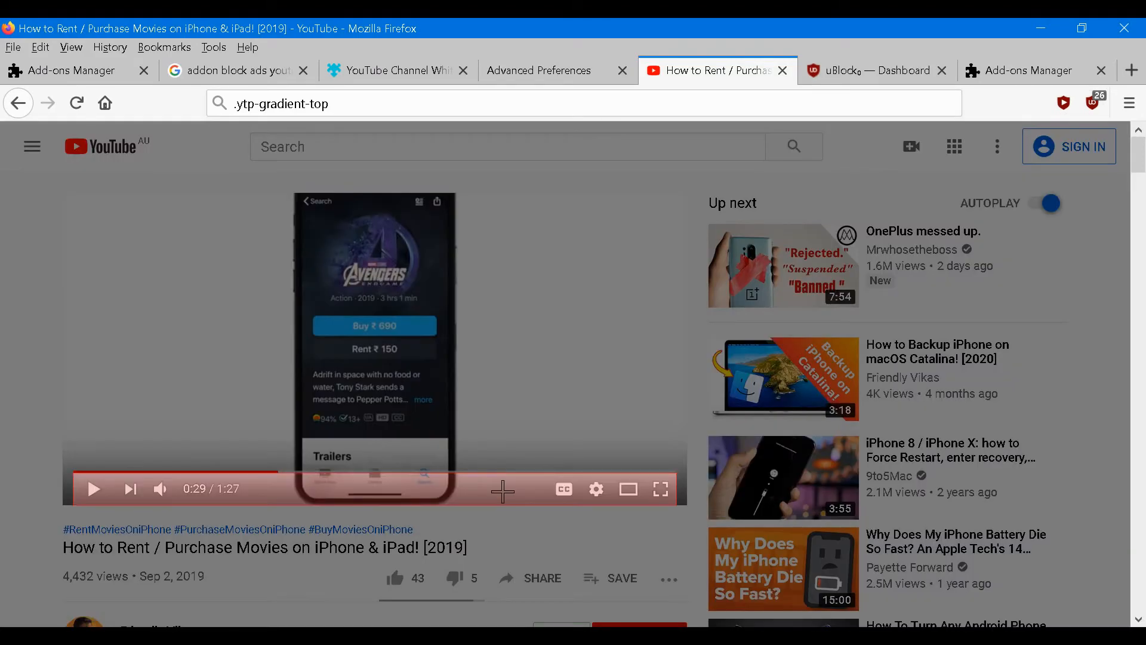
{"action": "left_click", "coordinate": [504, 491]}
Step: Replace the picked selector so the filter reads ##.ytp-gradient-bottom, and create the filter
{"action": "left_click_drag", "start_coordinate": [862, 345], "coordinate": [703, 346]}
{"action": "right_click", "coordinate": [704, 345]}
{"action": "left_click", "coordinate": [760, 413]}
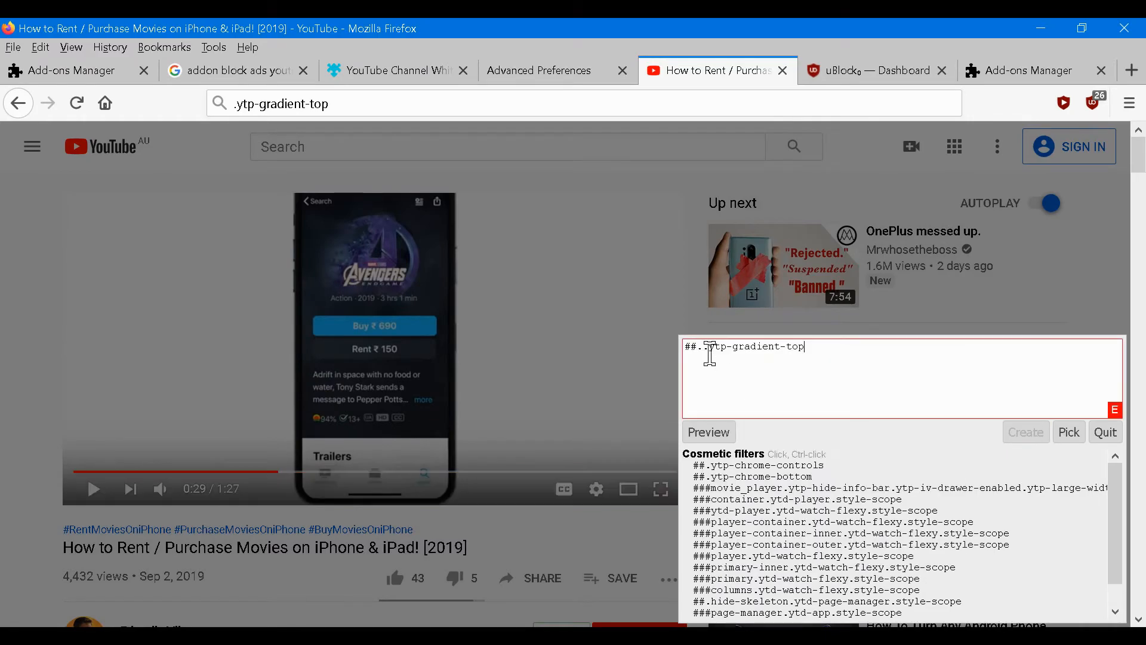
{"action": "key", "text": "BackSpace"}
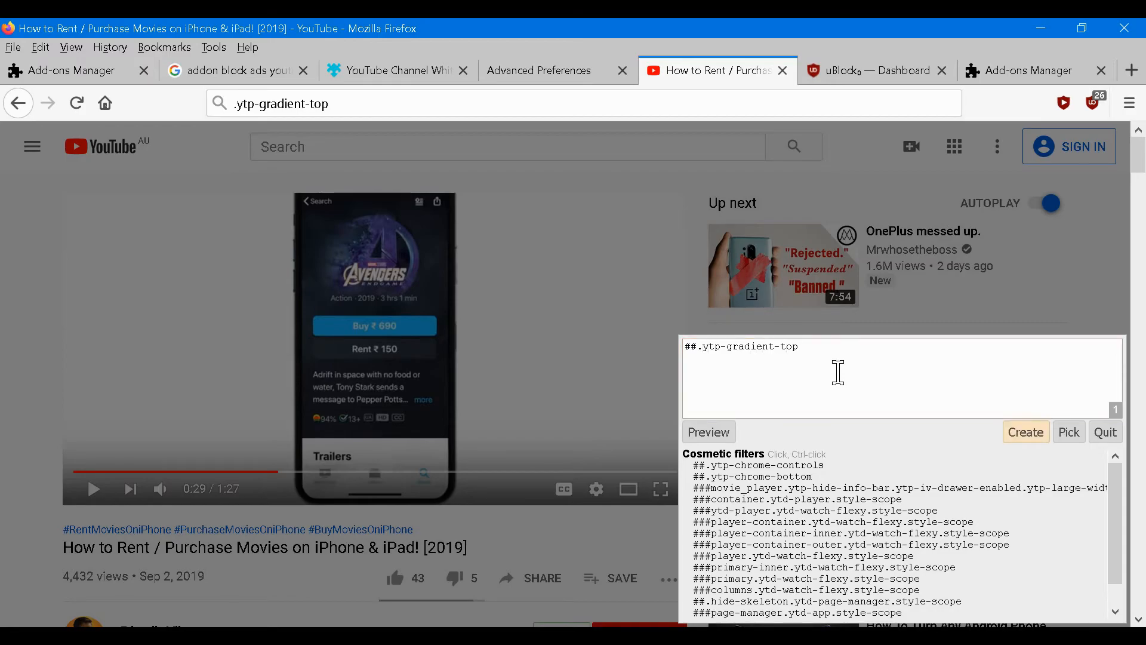
{"action": "key", "text": "BackSpace"}
{"action": "key", "text": "BackSpace"}
{"action": "type", "text": "bottom"}
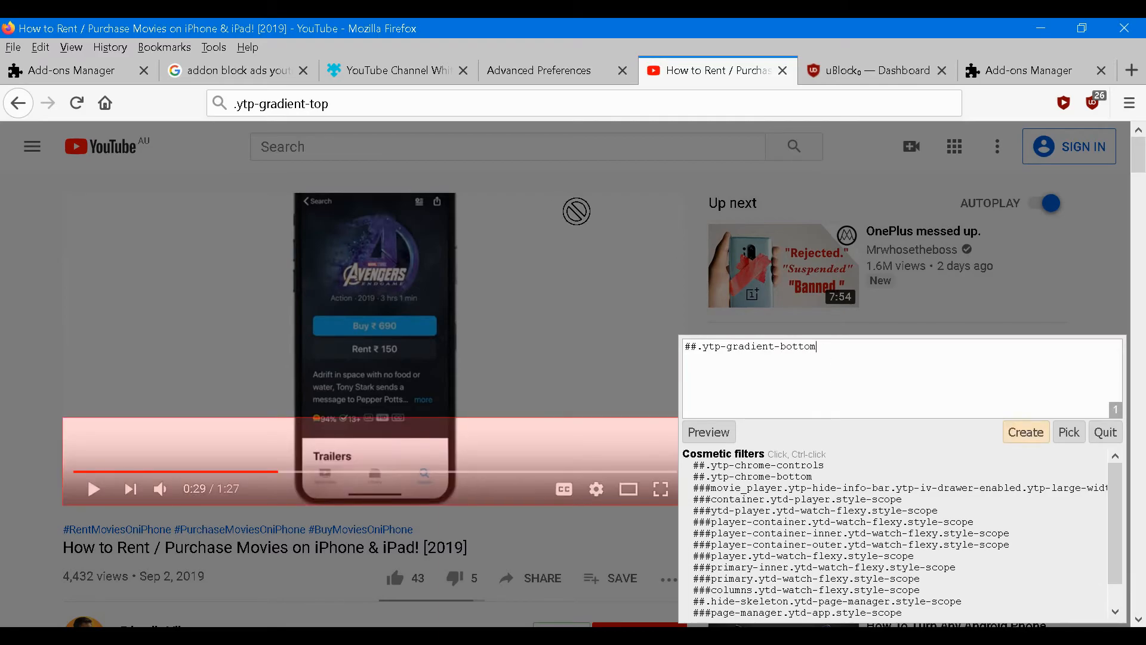
{"action": "left_click", "coordinate": [1025, 432]}
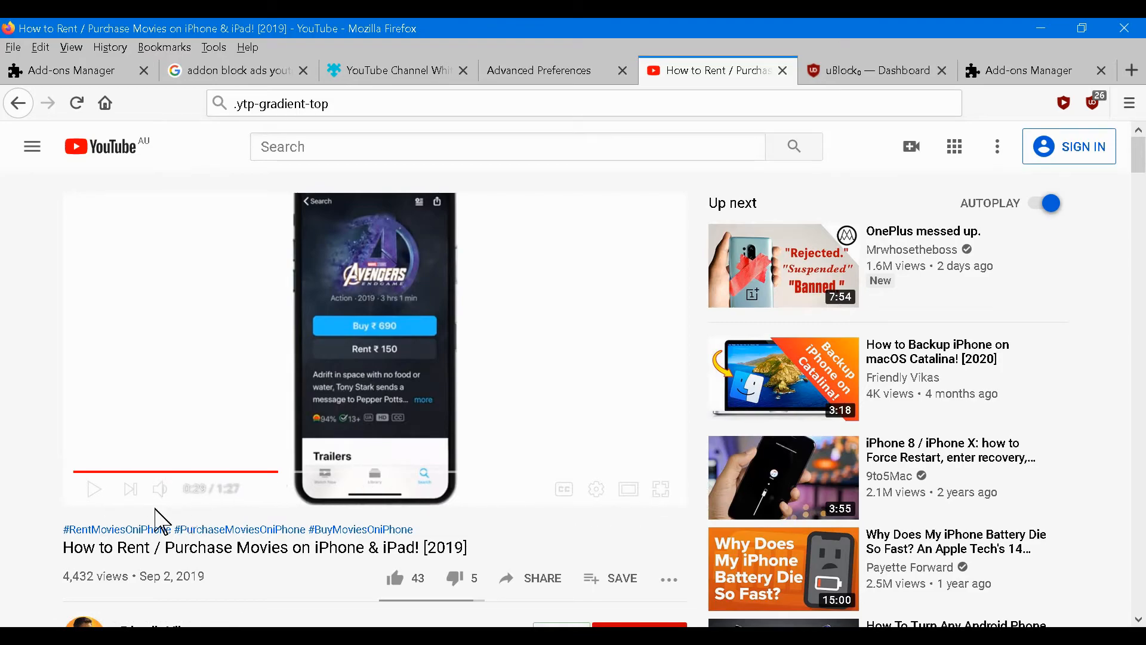
{"action": "double_click", "coordinate": [108, 325]}
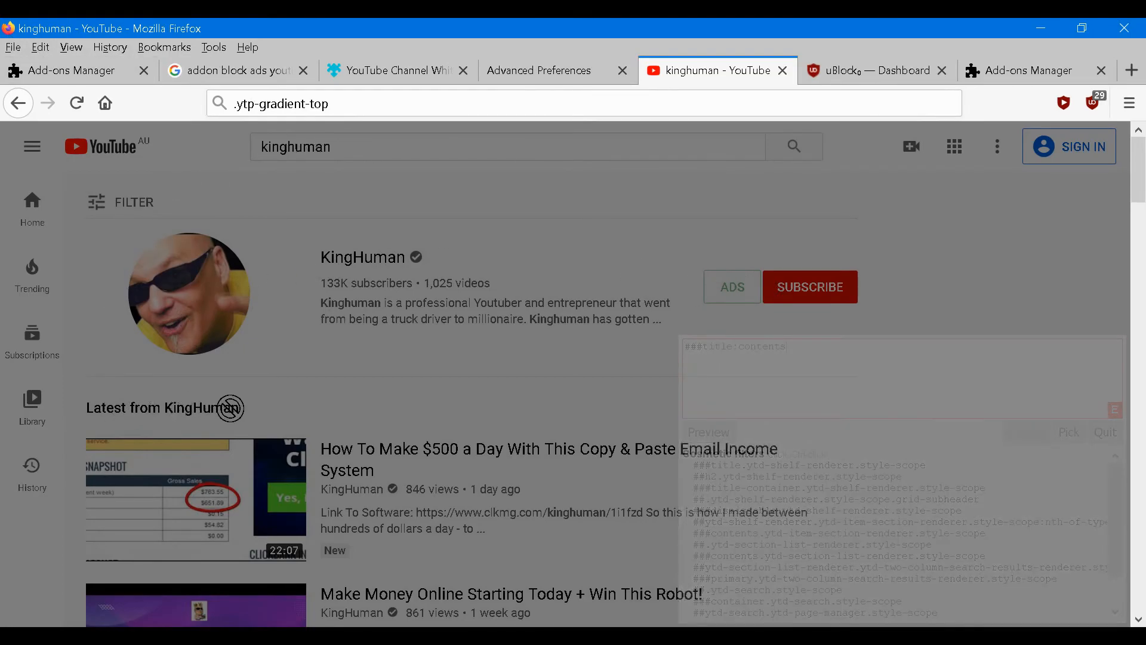
Step: Enter the filter ###dismissable:has(title:contains(Latest from)) for the "Latest from" shelf in the kinghuman search results
{"action": "scroll", "coordinate": [391, 382], "scroll_direction": "down", "scroll_amount": 1}
{"action": "scroll", "coordinate": [390, 383], "scroll_direction": "down", "scroll_amount": 15}
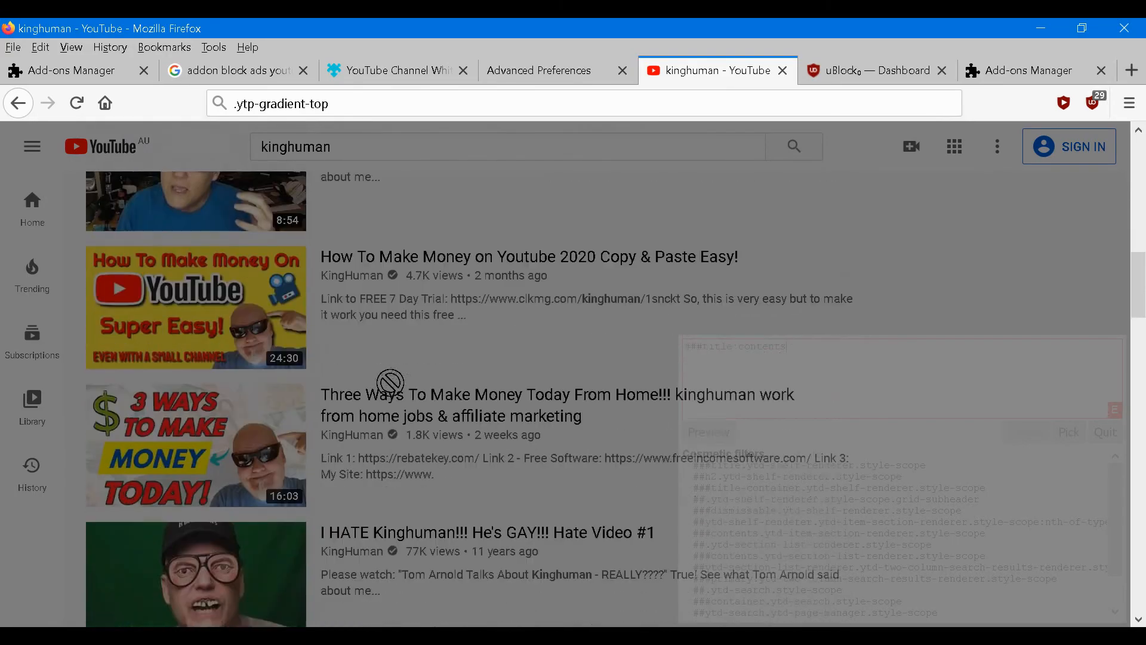
{"action": "scroll", "coordinate": [387, 386], "scroll_direction": "down", "scroll_amount": 15}
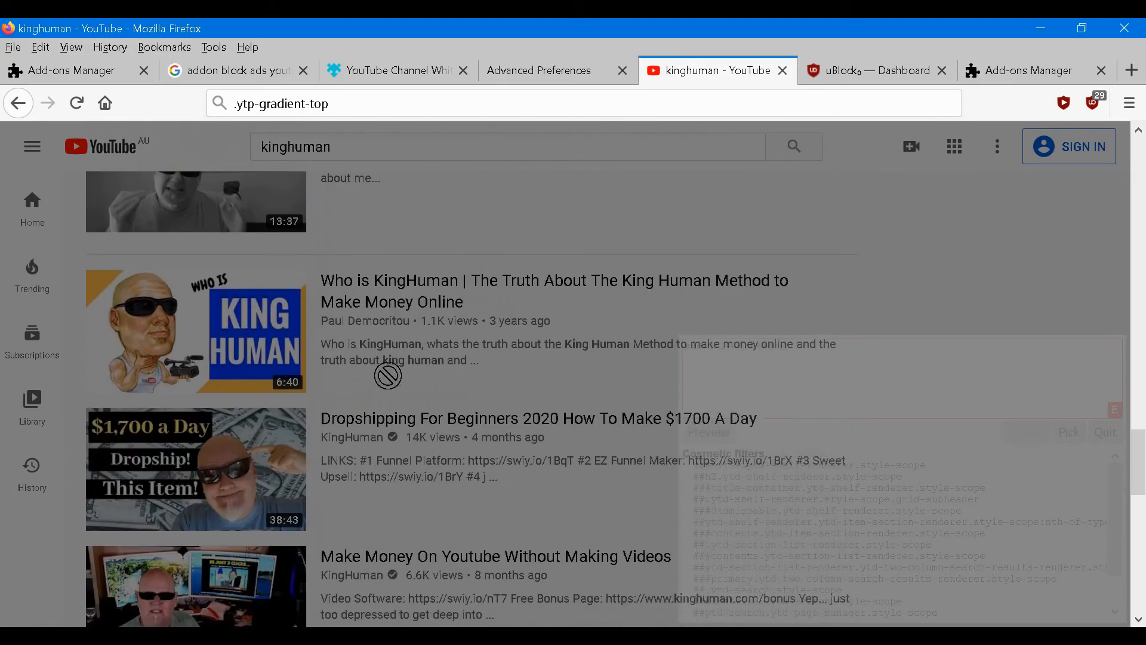
{"action": "scroll", "coordinate": [388, 371], "scroll_direction": "down", "scroll_amount": 5}
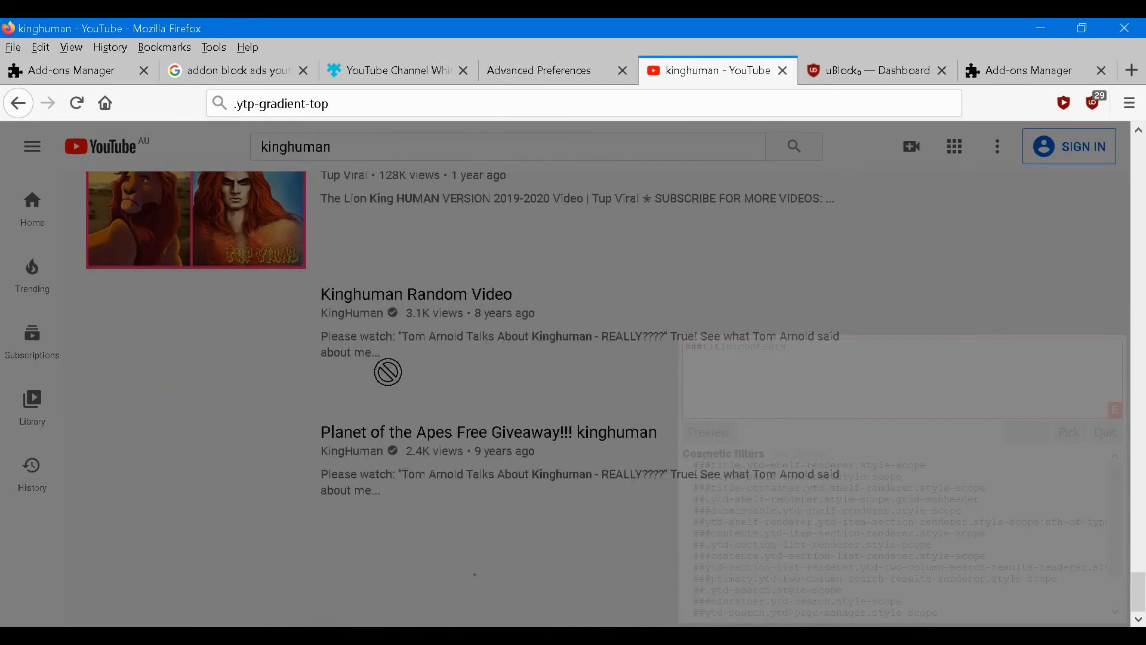
{"action": "scroll", "coordinate": [385, 378], "scroll_direction": "down", "scroll_amount": 3}
{"action": "scroll", "coordinate": [388, 370], "scroll_direction": "up", "scroll_amount": 20}
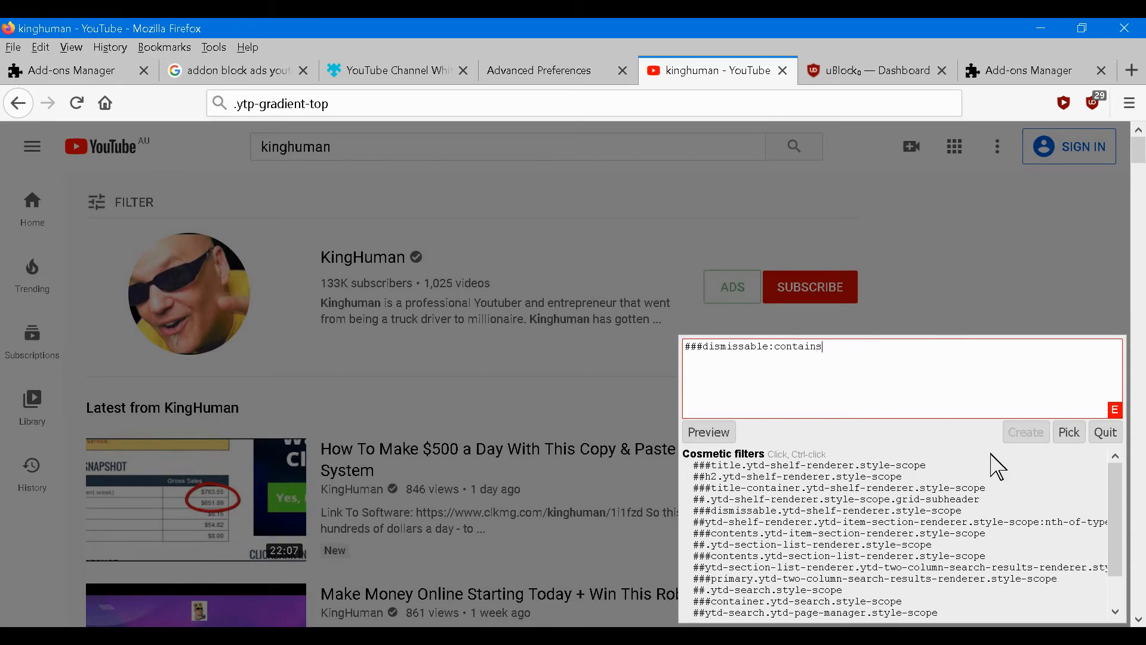
{"action": "key", "text": "BackSpace"}
{"action": "type", "text": "has"}
{"action": "key", "text": "BackSpace"}
{"action": "type", "text": ":"}
{"action": "type", "text": "title:contains(Latest from)"}
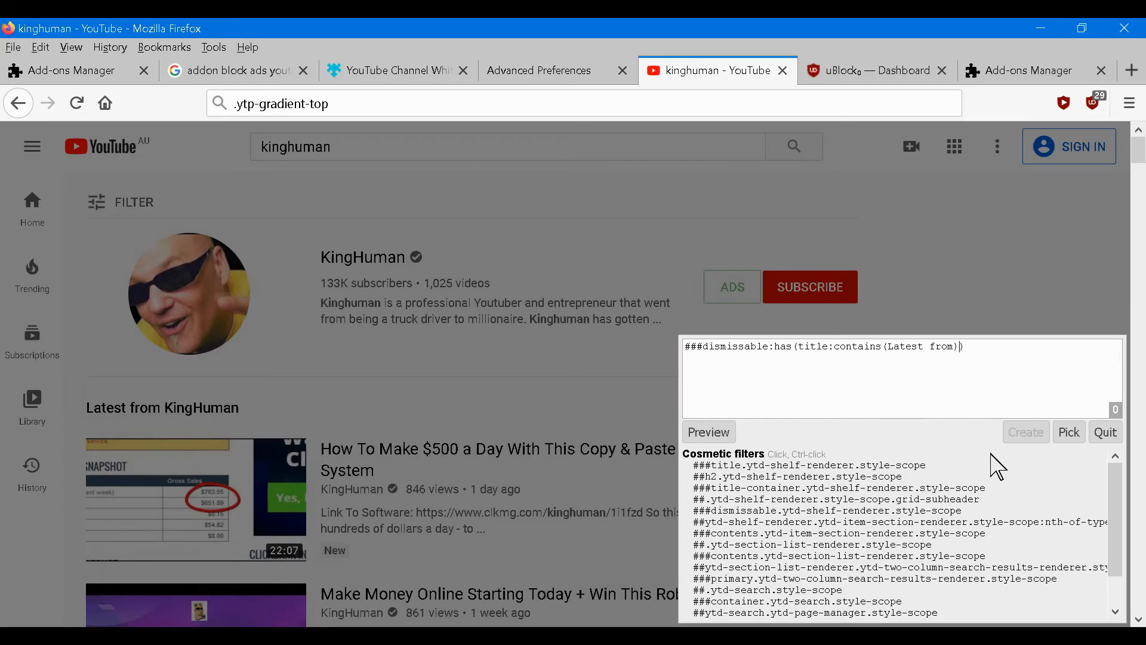
Step: Correct the filter to read ###dismissable:has(#title:contains(Latest from)), and create it
{"action": "key", "text": "BackSpace"}
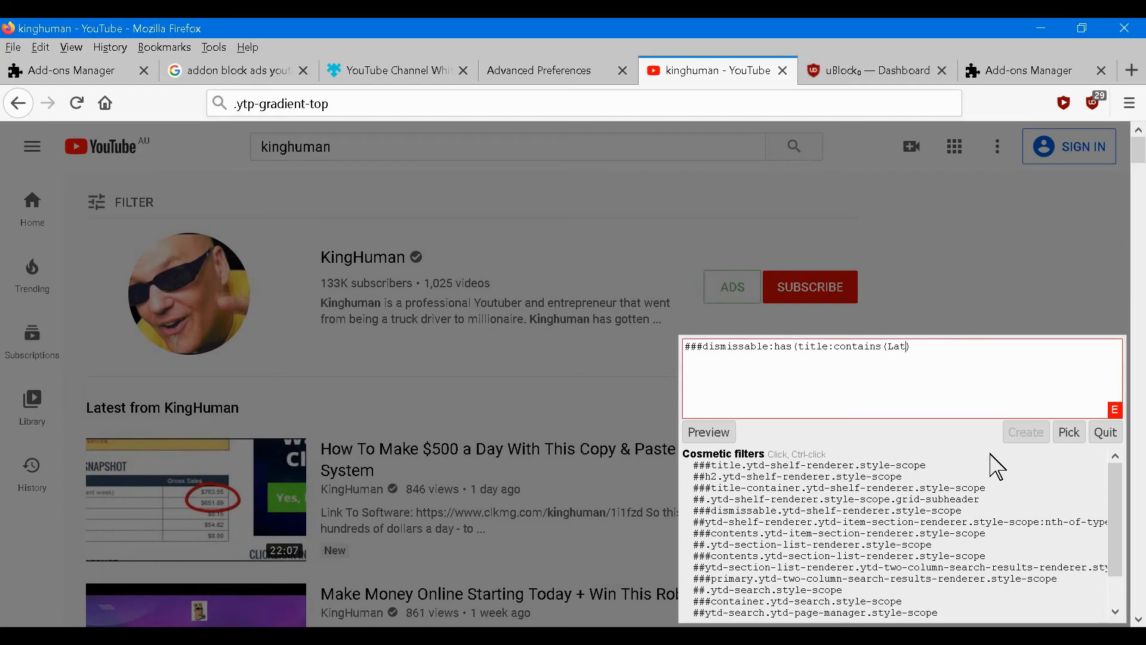
{"action": "key", "text": "BackSpace"}
{"action": "key", "text": "BackSpace"}
{"action": "key", "text": "BackSpace"}
{"action": "key", "text": "BackSpace"}
{"action": "key", "text": "BackSpace"}
{"action": "key", "text": "BackSpace"}
{"action": "key", "text": "BackSpace"}
{"action": "key", "text": "BackSpace"}
{"action": "key", "text": "BackSpace"}
{"action": "key", "text": "BackSpace"}
{"action": "key", "text": "BackSpace"}
{"action": "key", "text": "BackSpace"}
{"action": "key", "text": "BackSpace"}
{"action": "key", "text": "BackSpace"}
{"action": "key", "text": "BackSpace"}
{"action": "key", "text": "BackSpace"}
{"action": "key", "text": "BackSpace"}
{"action": "type", "text": "title:contains(Latest from)"}
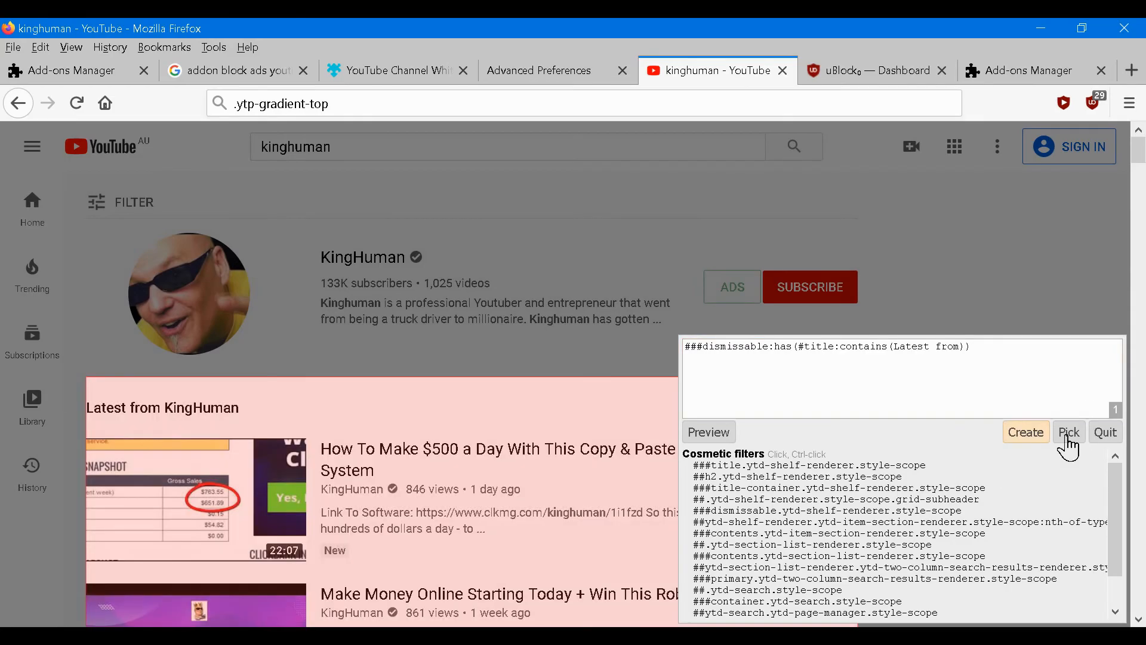
{"action": "left_click", "coordinate": [1026, 432]}
Step: Look through the kinghuman search results to check which shelves are still listed
{"action": "scroll", "coordinate": [505, 368], "scroll_direction": "down", "scroll_amount": 15}
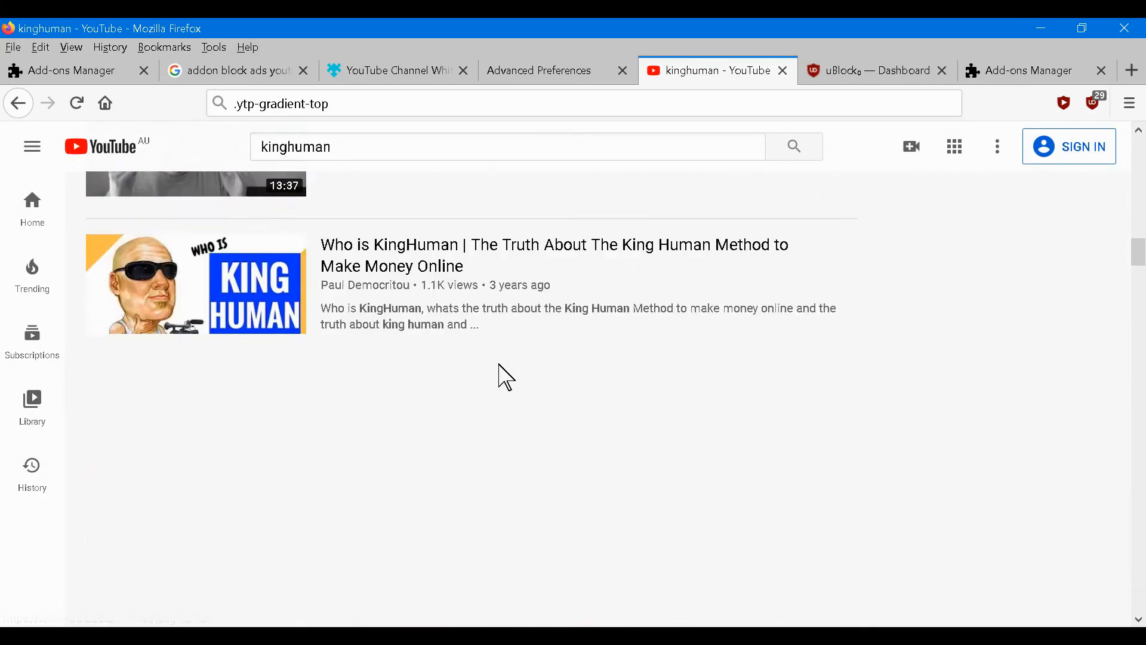
{"action": "scroll", "coordinate": [160, 343], "scroll_direction": "up", "scroll_amount": 4}
{"action": "scroll", "coordinate": [422, 487], "scroll_direction": "down", "scroll_amount": 5}
{"action": "scroll", "coordinate": [478, 396], "scroll_direction": "up", "scroll_amount": 5}
{"action": "scroll", "coordinate": [512, 410], "scroll_direction": "down", "scroll_amount": 10}
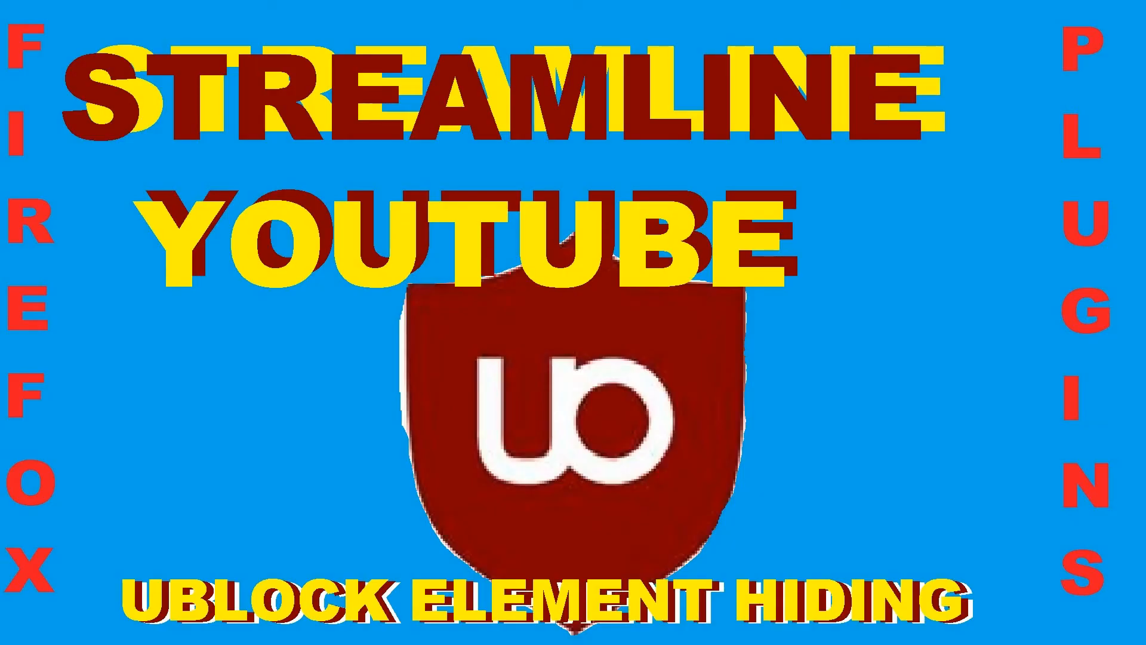